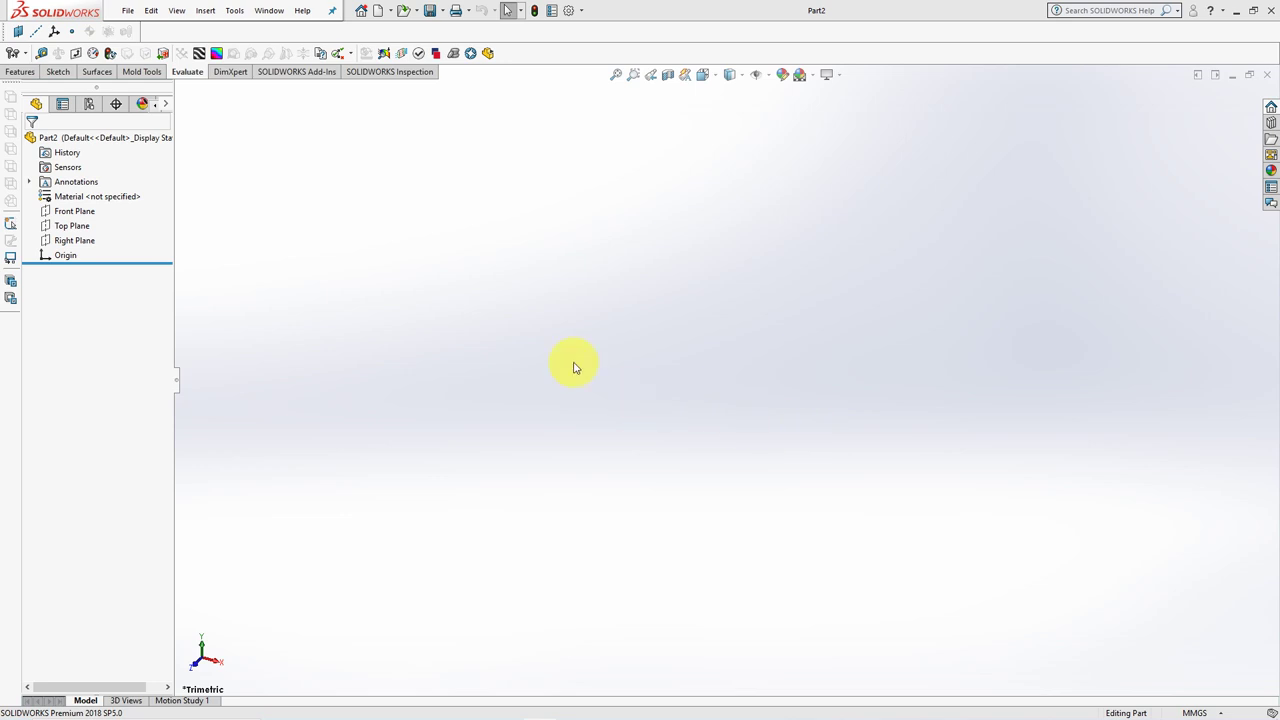
# Start a sketch on the Front Plane and draw a vertical centerline up from the origin
pyautogui.click(68, 211)
pyautogui.click(72, 74)
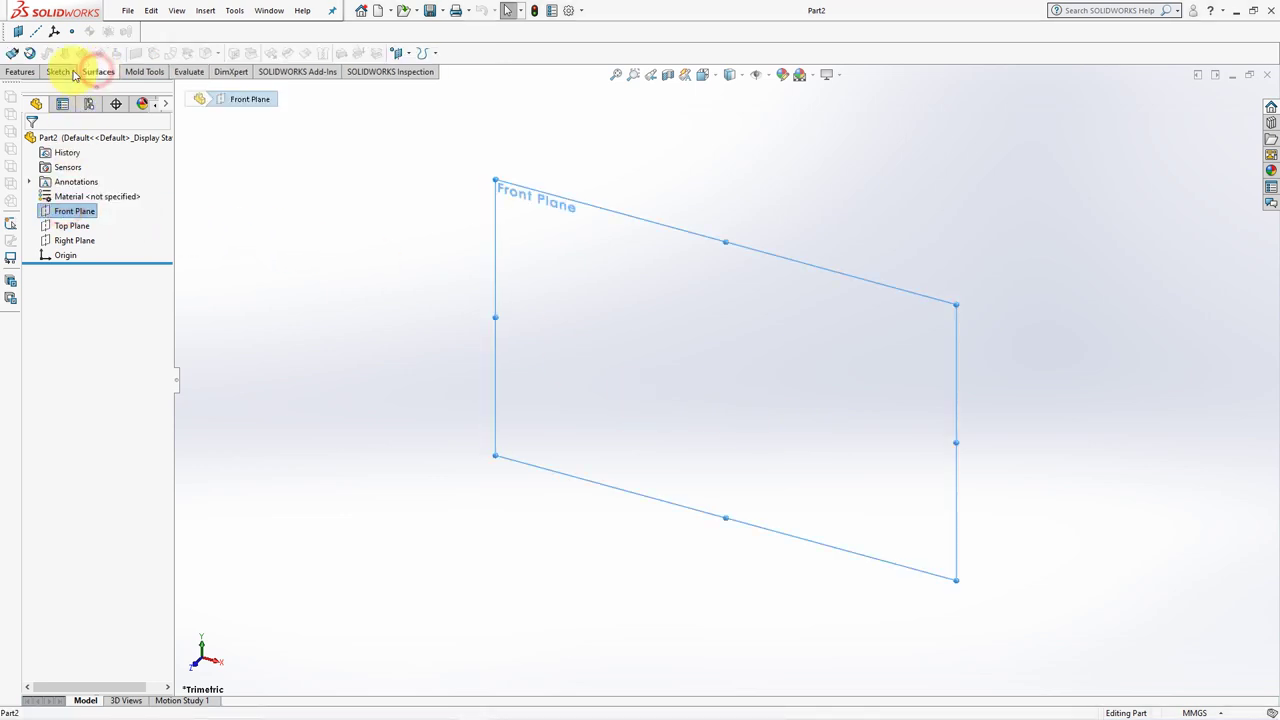
pyautogui.click(15, 52)
pyautogui.click(80, 53)
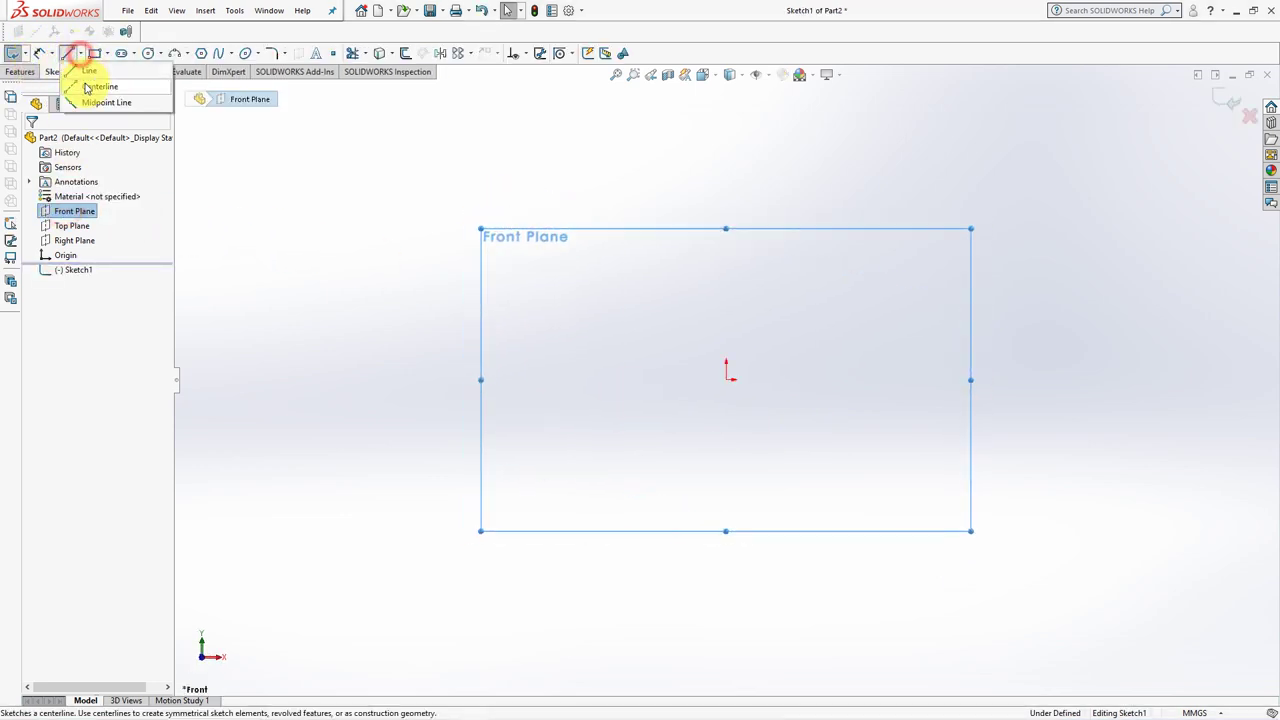
pyautogui.click(86, 88)
pyautogui.click(727, 379)
pyautogui.click(726, 205)
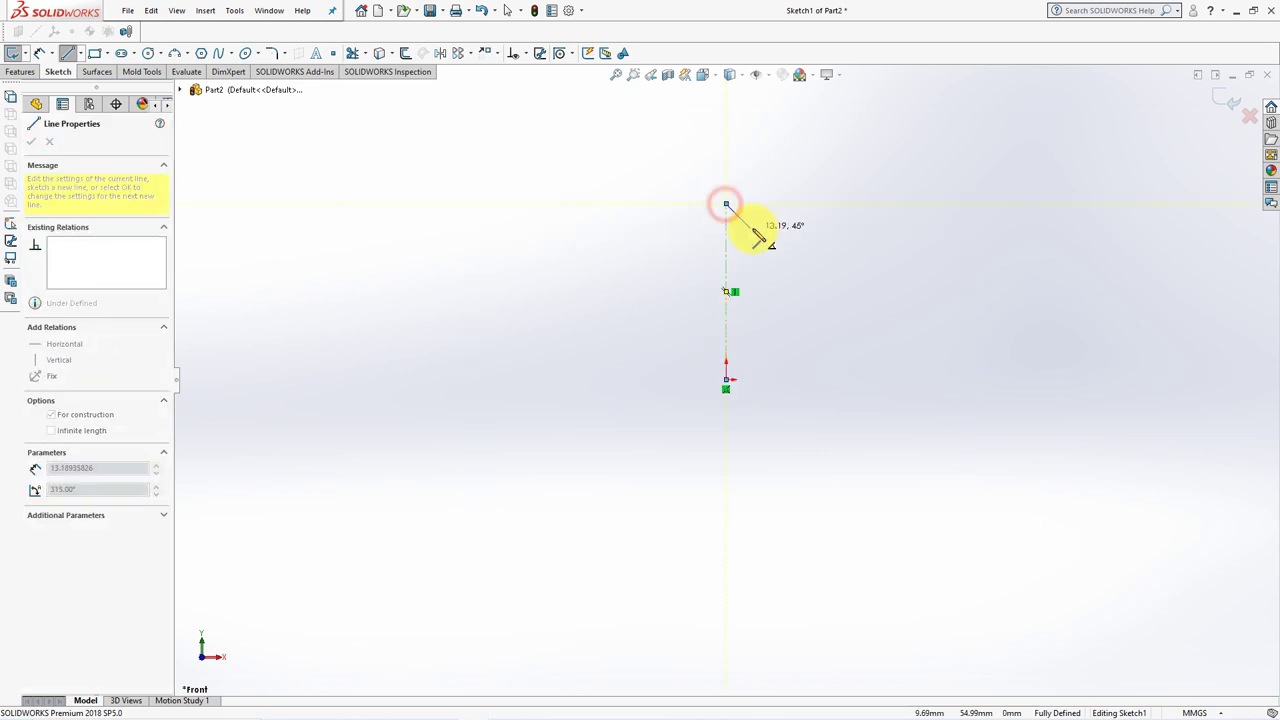
pyautogui.rightClick(751, 229)
pyautogui.click(781, 242)
# Draw a horizontal line from the origin to the left
pyautogui.click(68, 53)
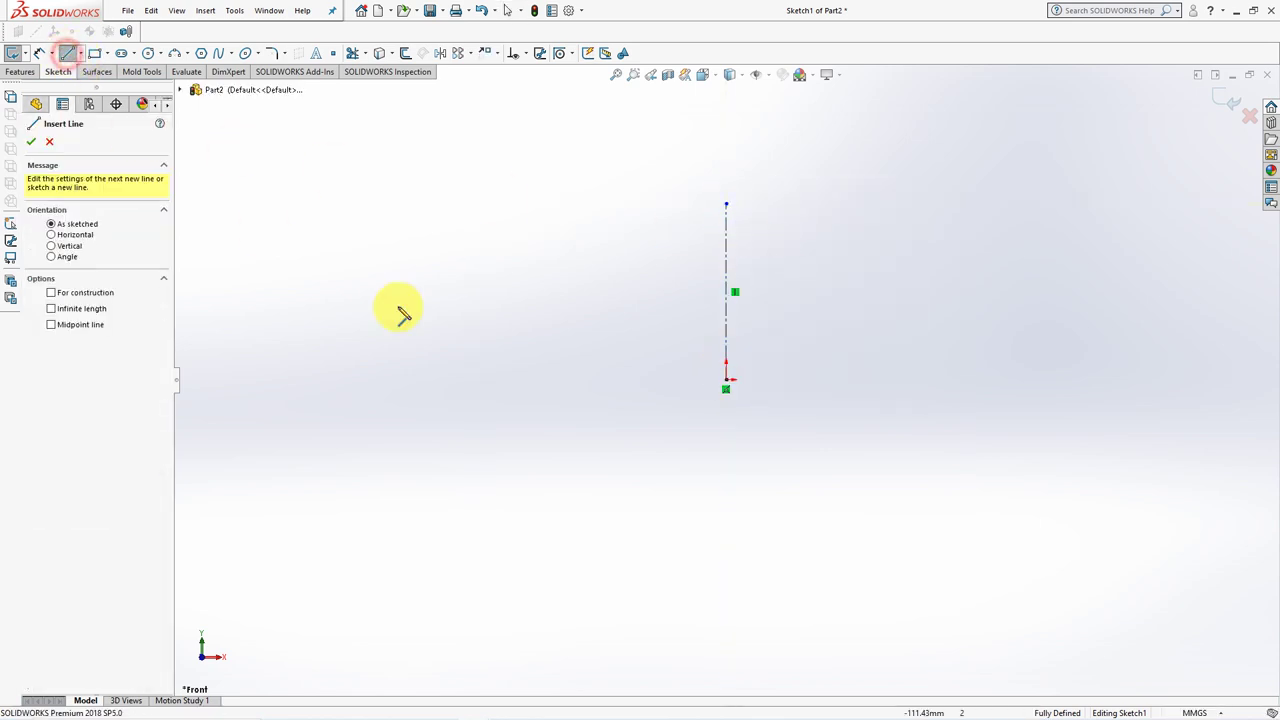
pyautogui.click(727, 381)
pyautogui.click(541, 380)
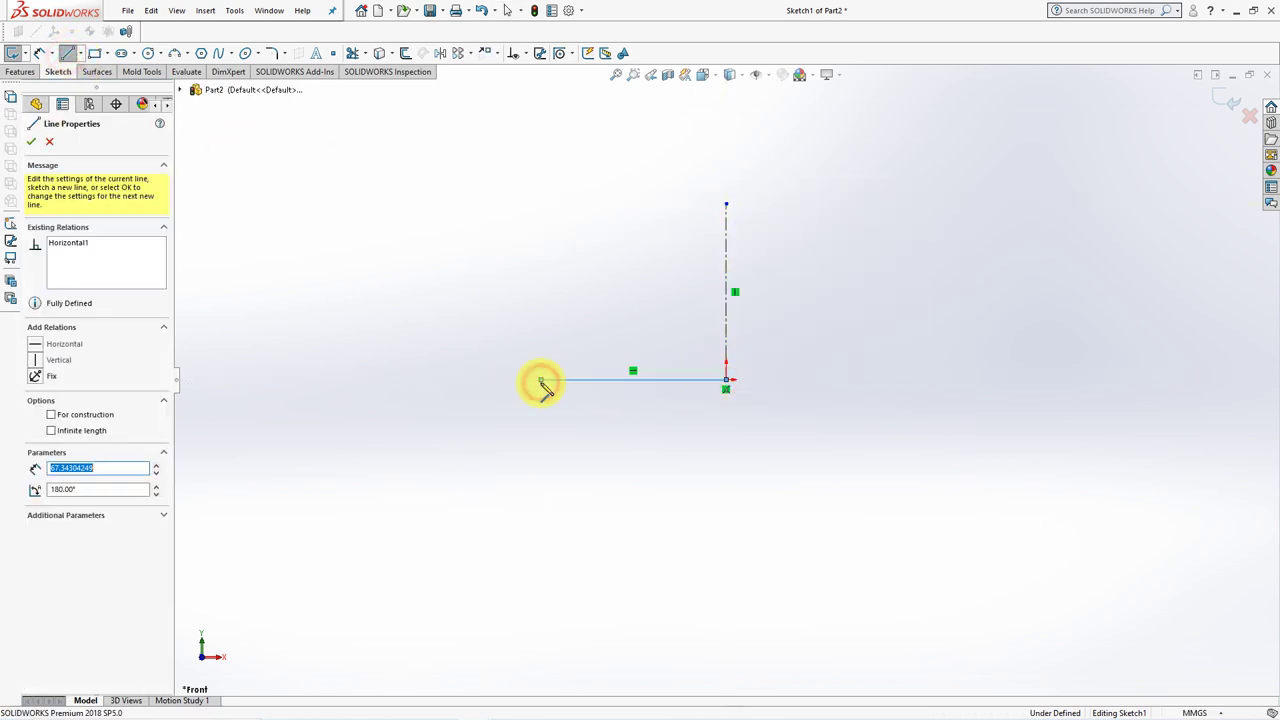
pyautogui.rightClick(552, 400)
pyautogui.click(585, 408)
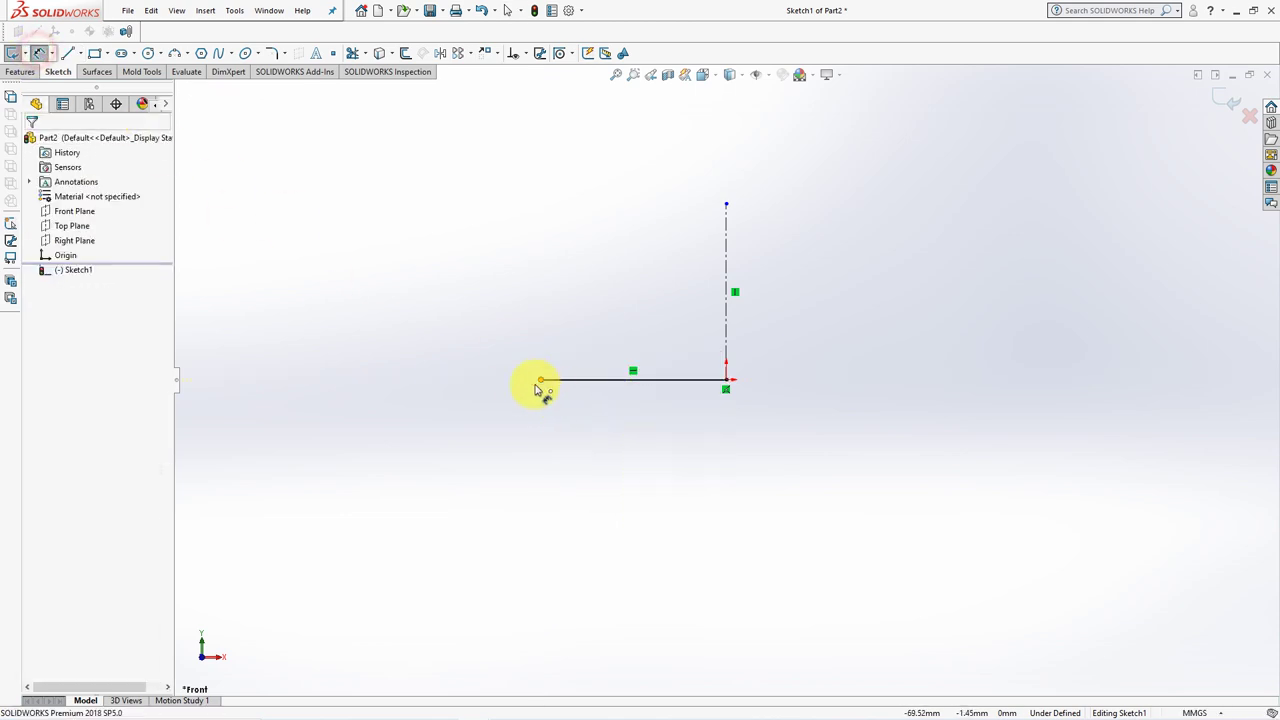
# Dimension the line as a 110 mm diameter across the centerline
pyautogui.click(540, 380)
pyautogui.click(726, 349)
pyautogui.click(736, 446)
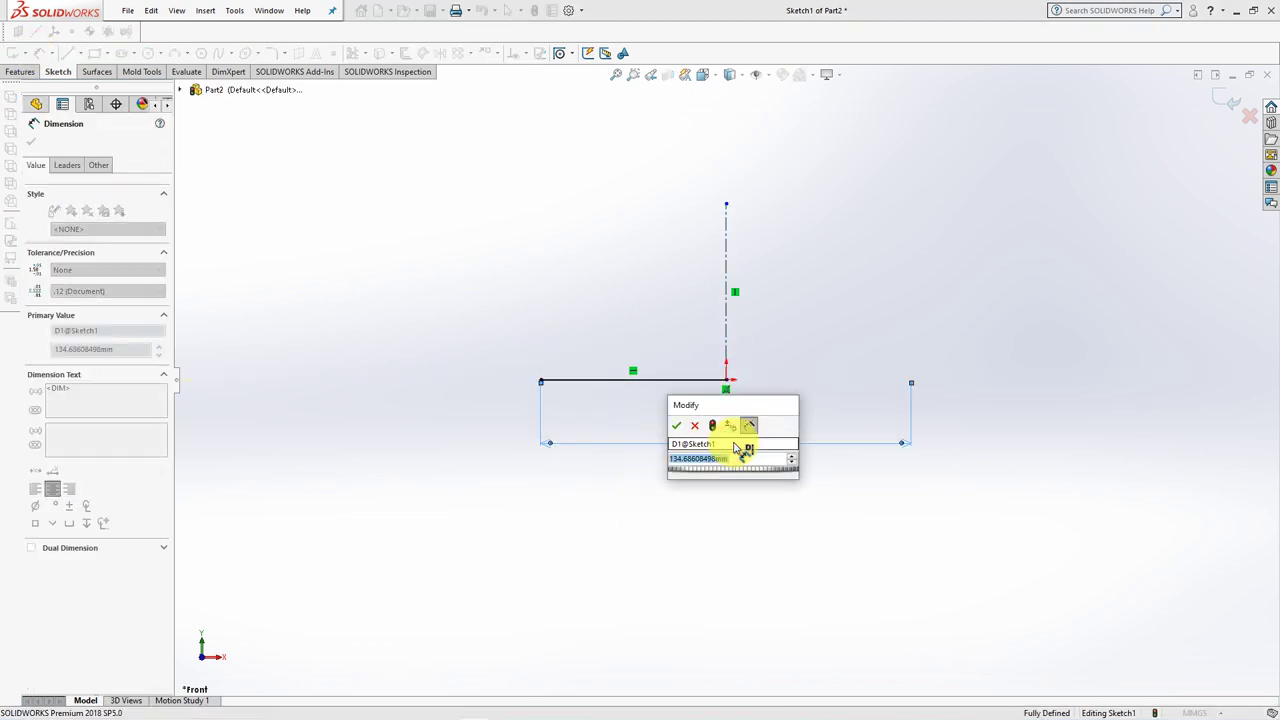
pyautogui.write('110')
pyautogui.click(675, 428)
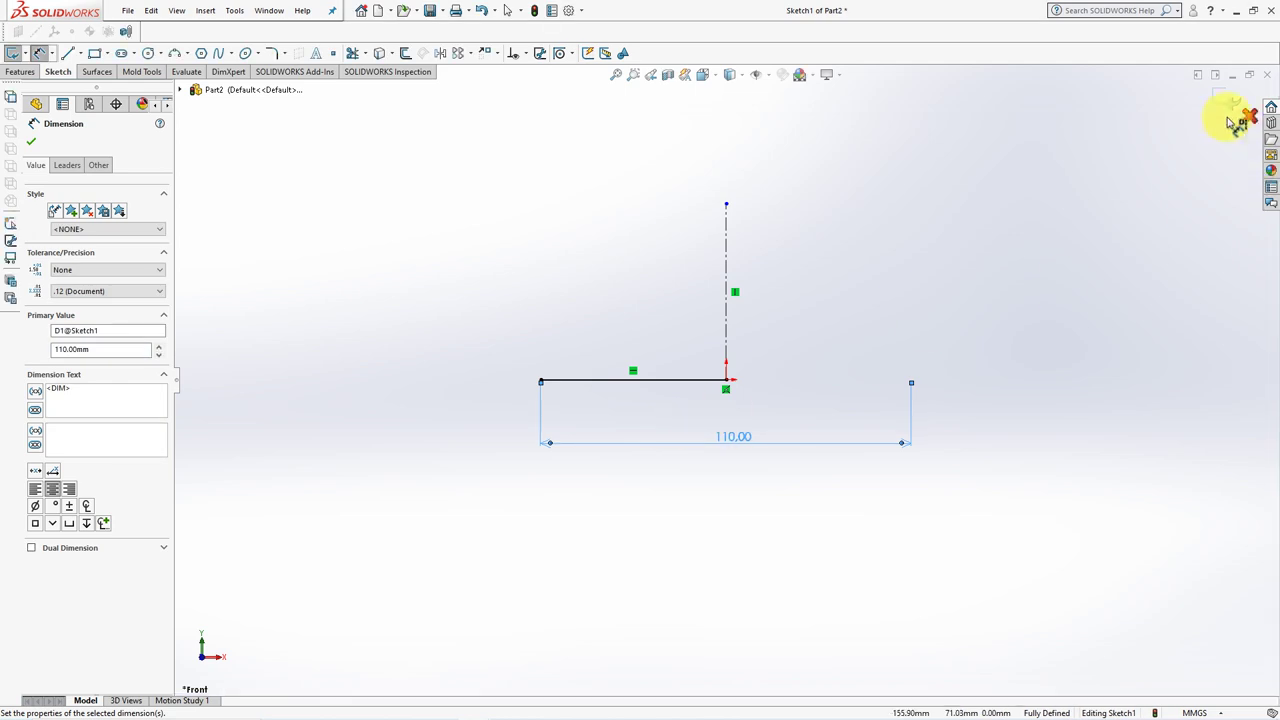
pyautogui.press('Escape')
# Revolve the line into a 36° mid-plane surface wedge
pyautogui.click(105, 223)
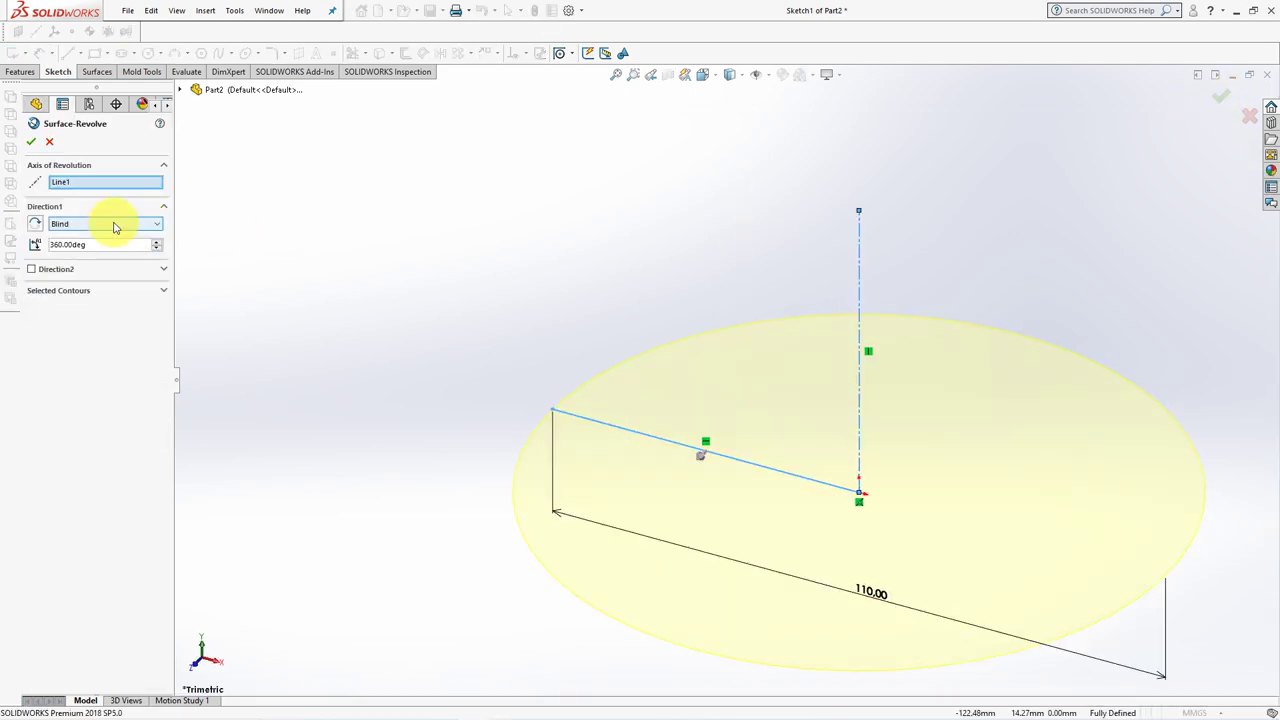
pyautogui.click(106, 266)
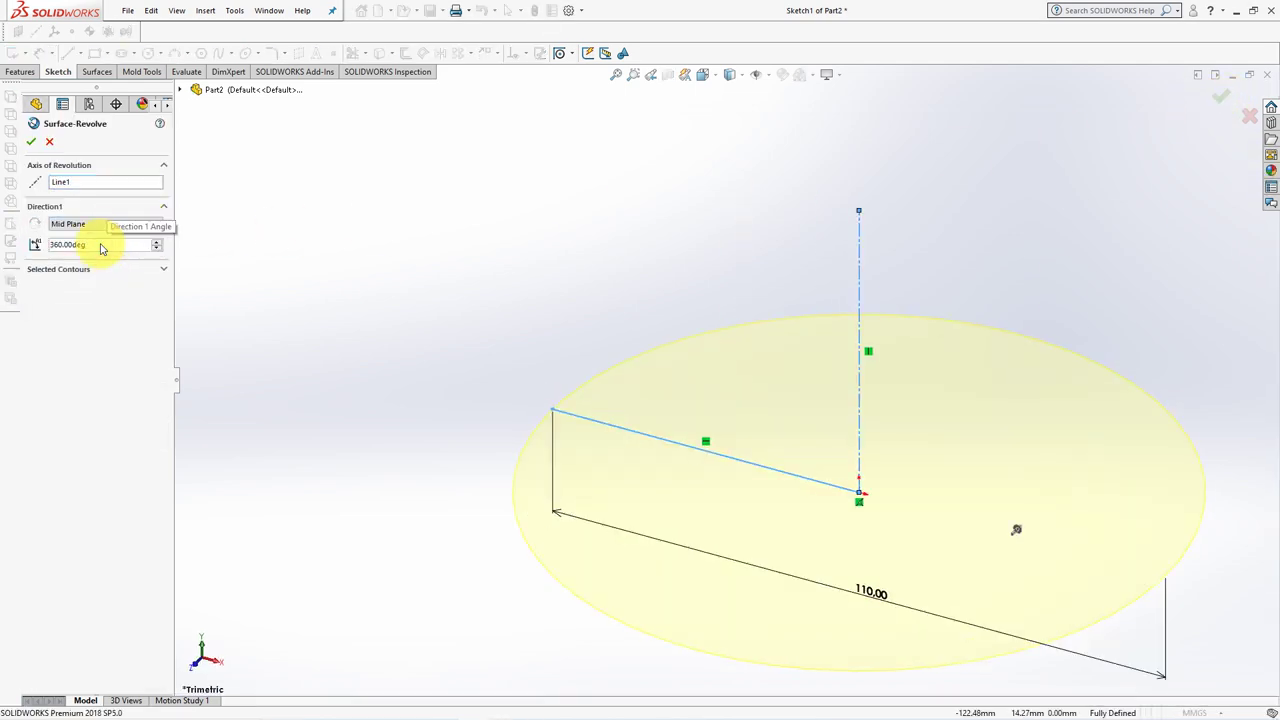
pyautogui.write('/10')
pyautogui.press('Return')
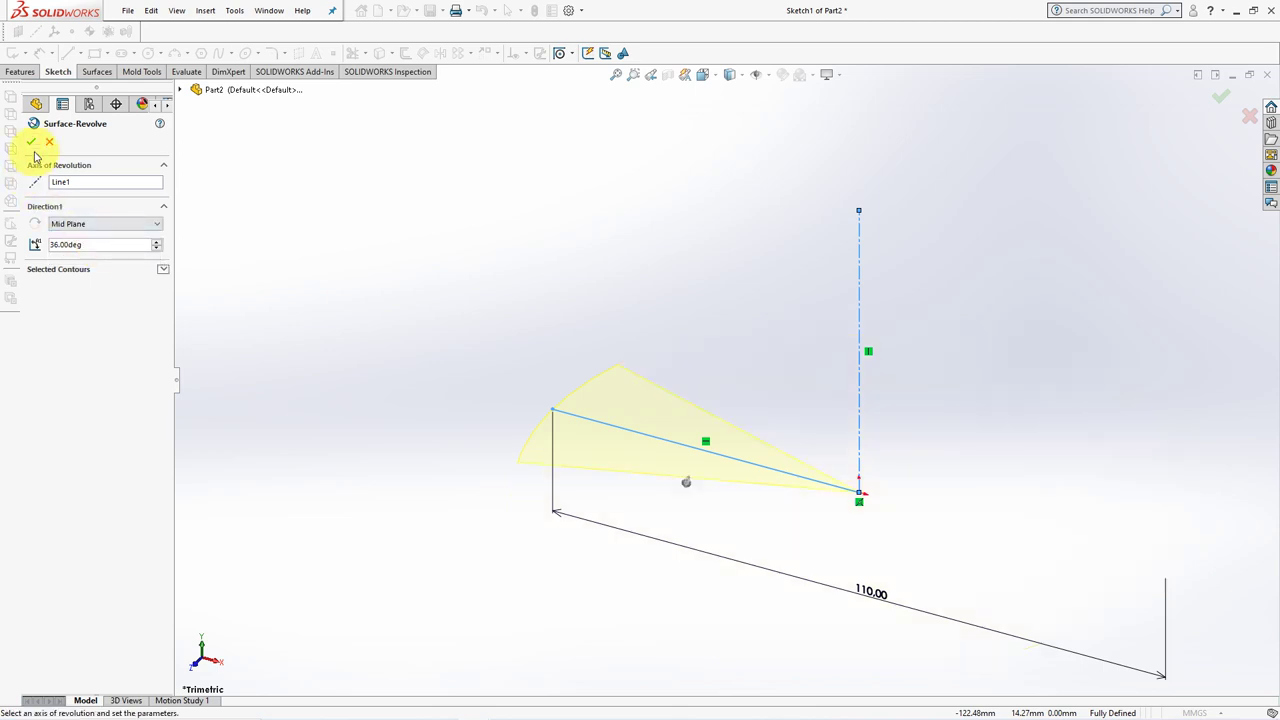
pyautogui.click(32, 143)
pyautogui.click(383, 309)
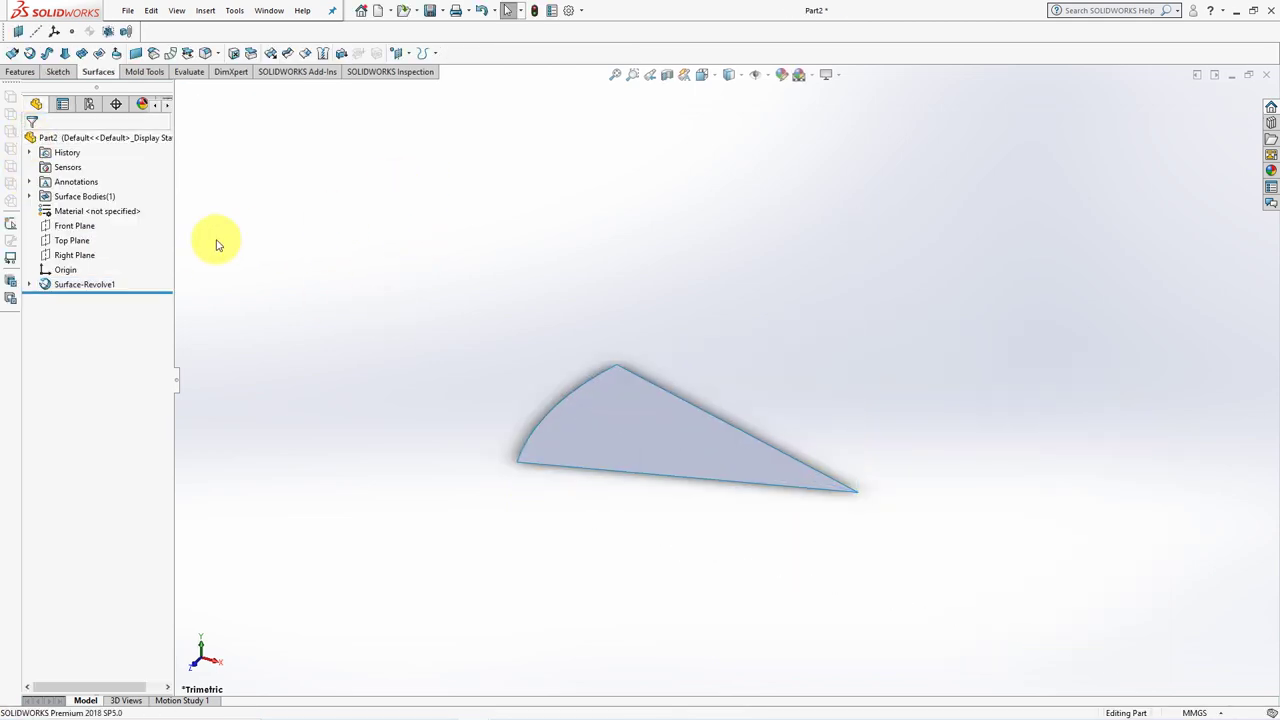
# Create Axis1 at the intersection of the Front and Right planes
pyautogui.click(75, 226)
pyautogui.keyDown('ctrl'); pyautogui.click(78, 256); pyautogui.keyUp('ctrl')
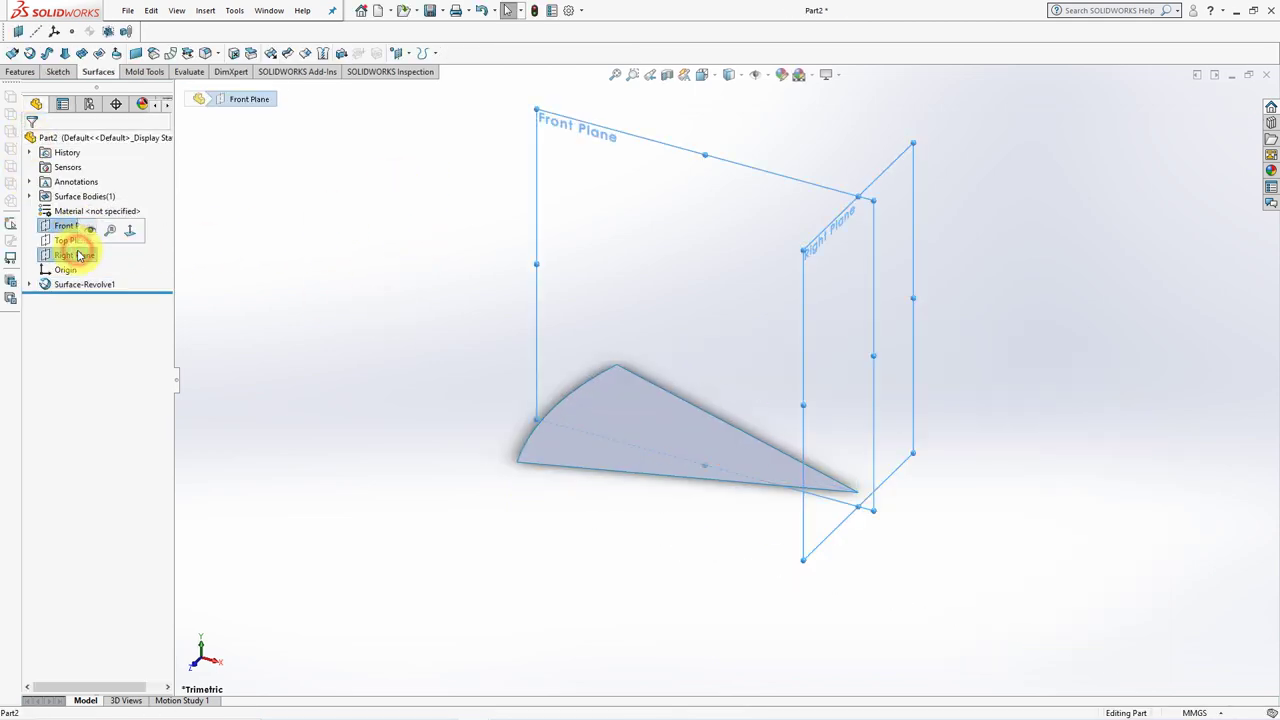
pyautogui.click(406, 52)
pyautogui.click(418, 95)
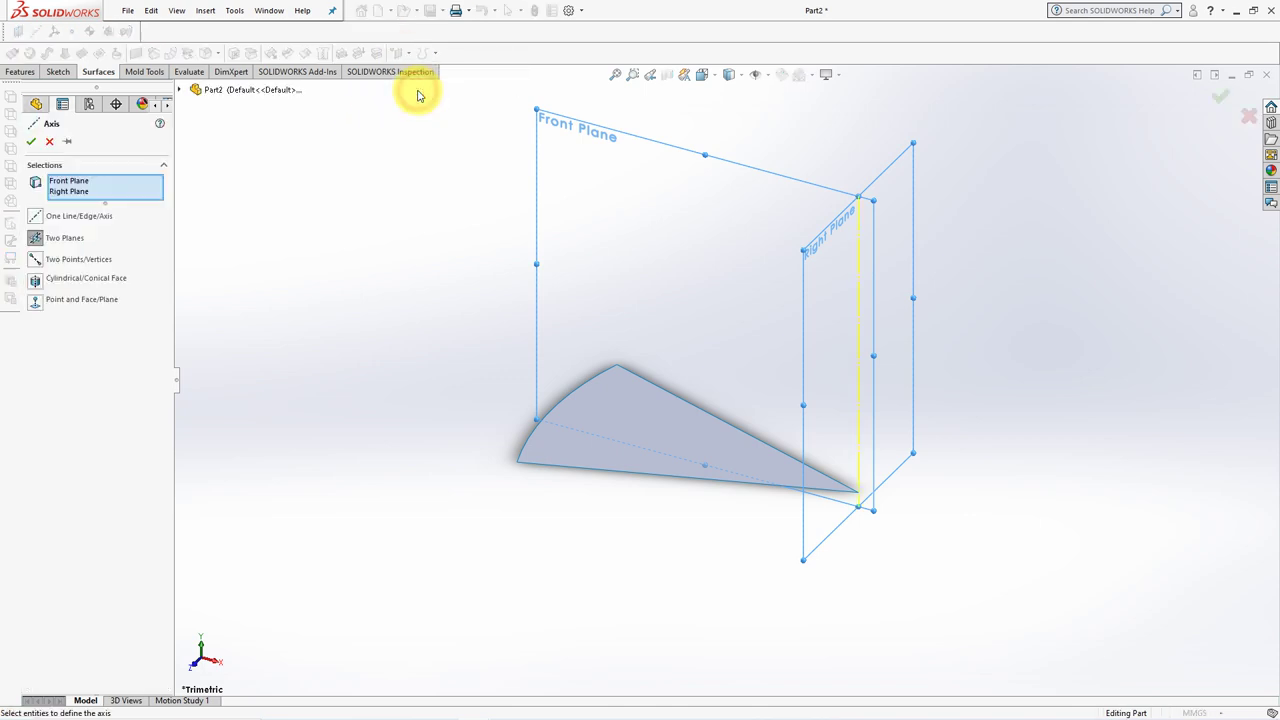
pyautogui.click(40, 147)
pyautogui.click(372, 245)
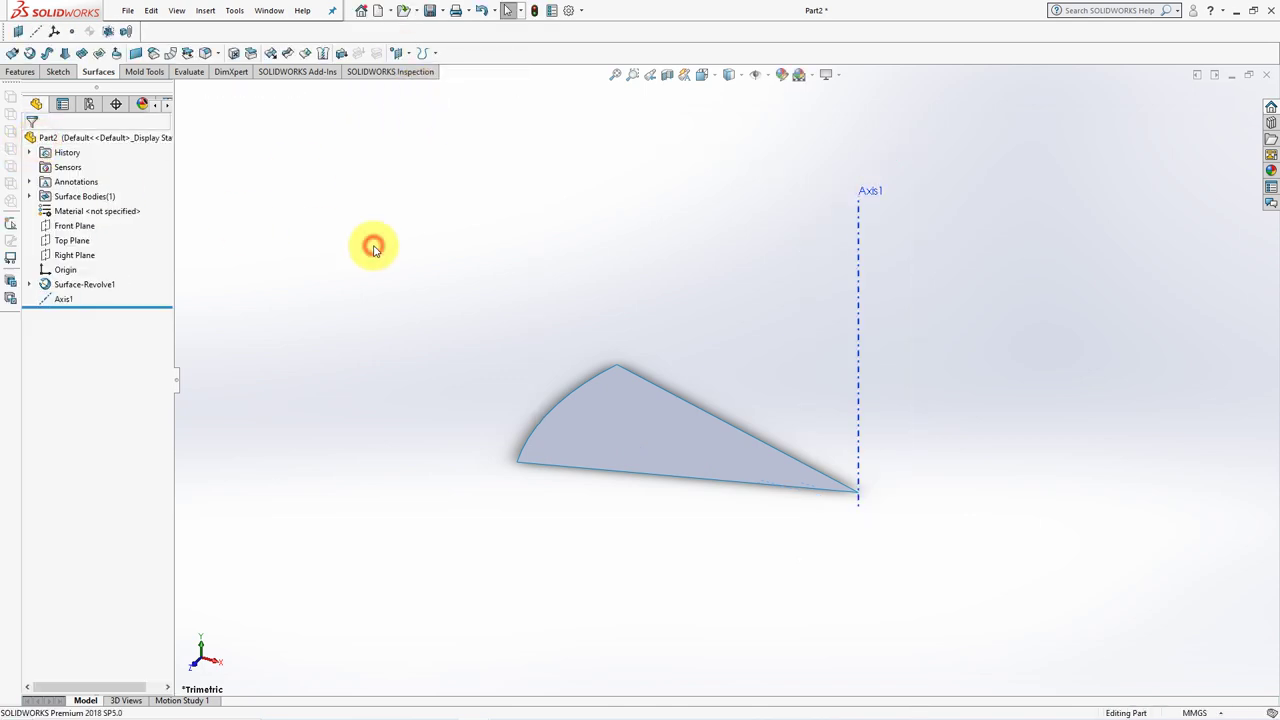
pyautogui.click(72, 228)
# Sketch two 3-point arcs on the Front Plane in a face-on view
pyautogui.click(90, 207)
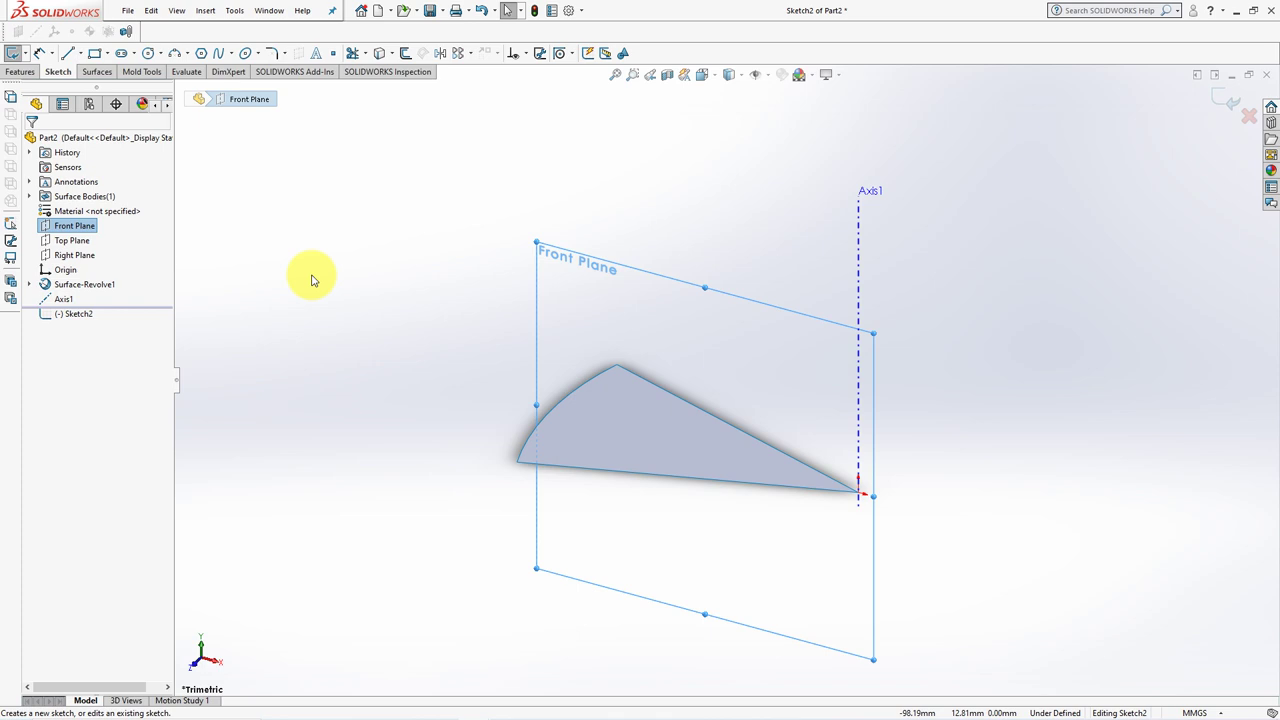
pyautogui.hotkey('ctrl', '8')
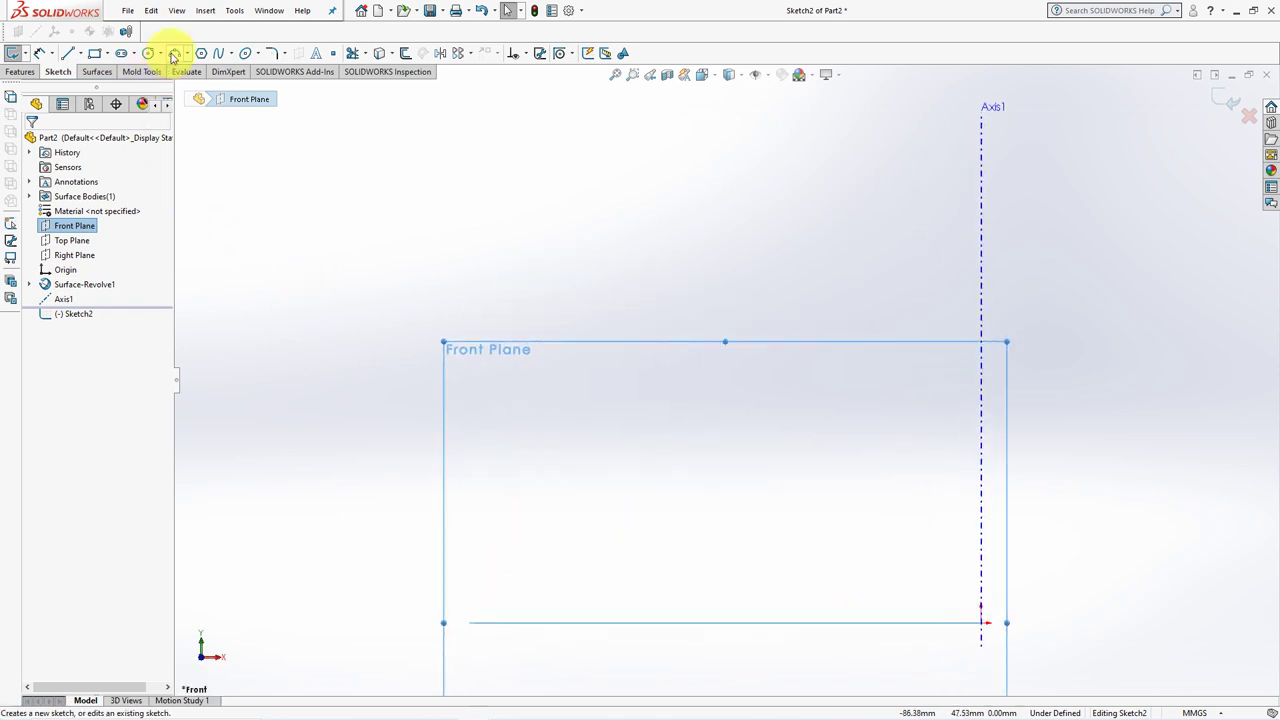
pyautogui.click(174, 54)
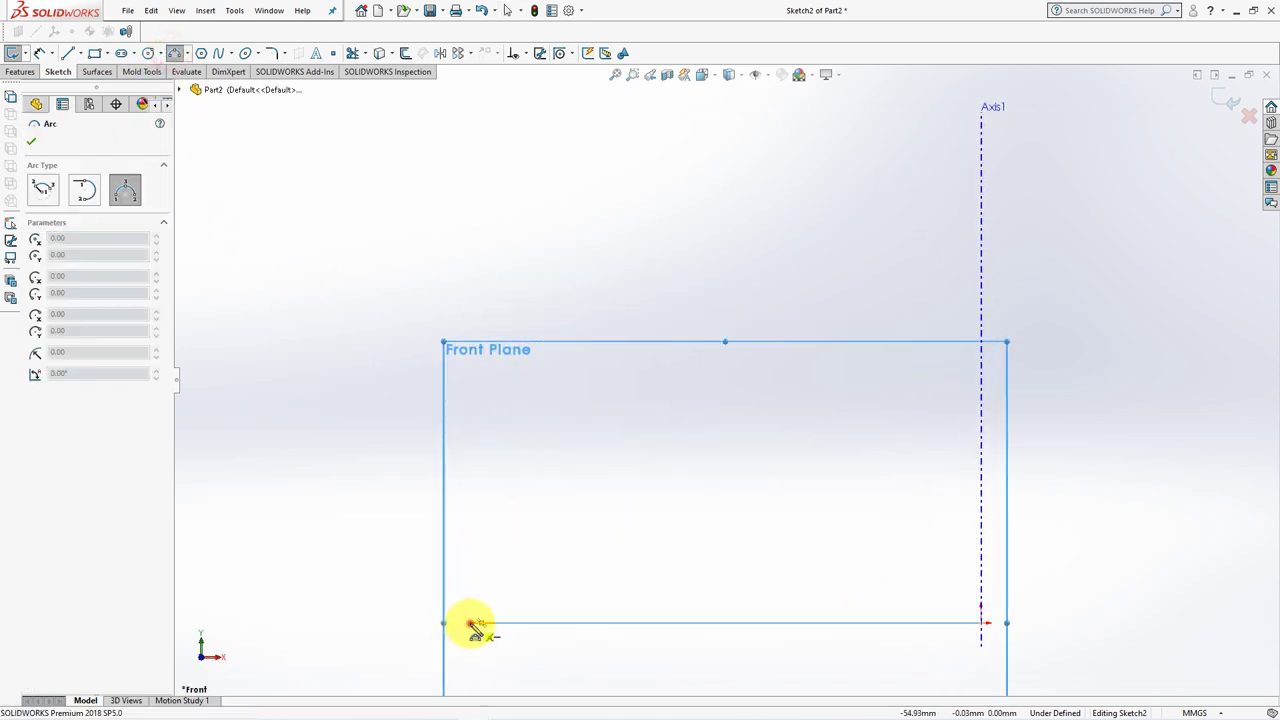
pyautogui.click(474, 626)
pyautogui.click(418, 526)
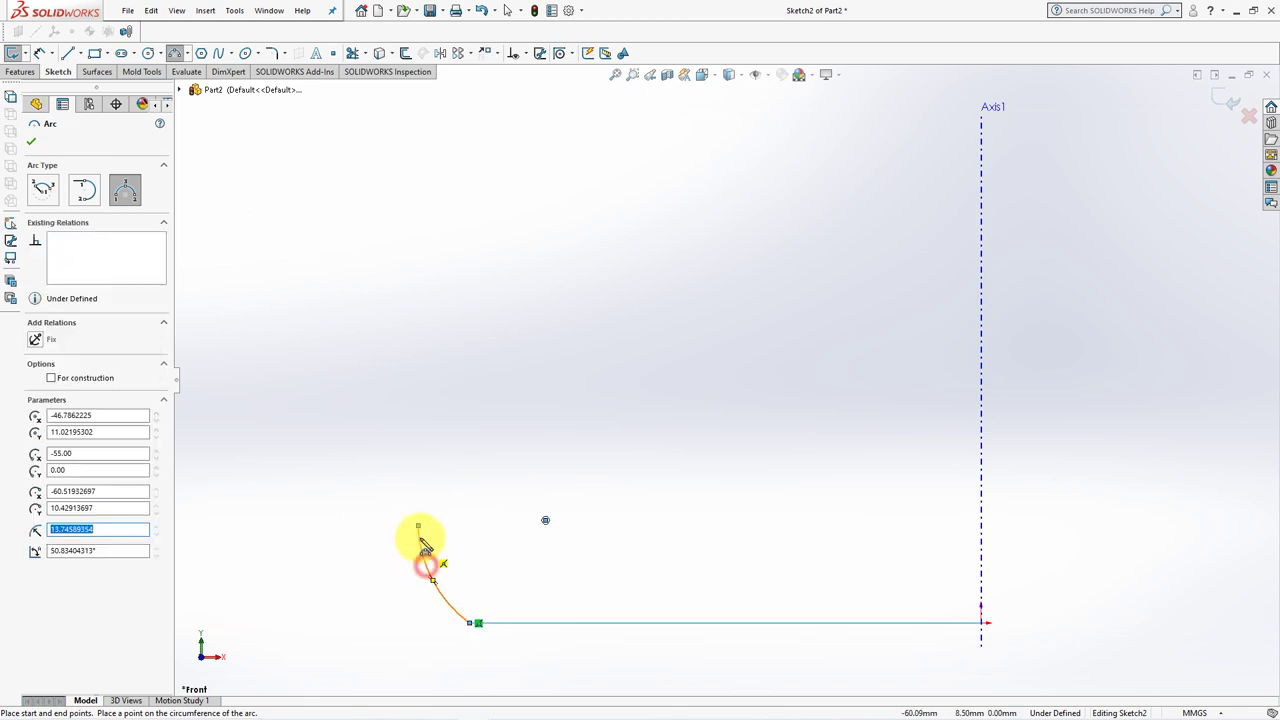
pyautogui.click(389, 144)
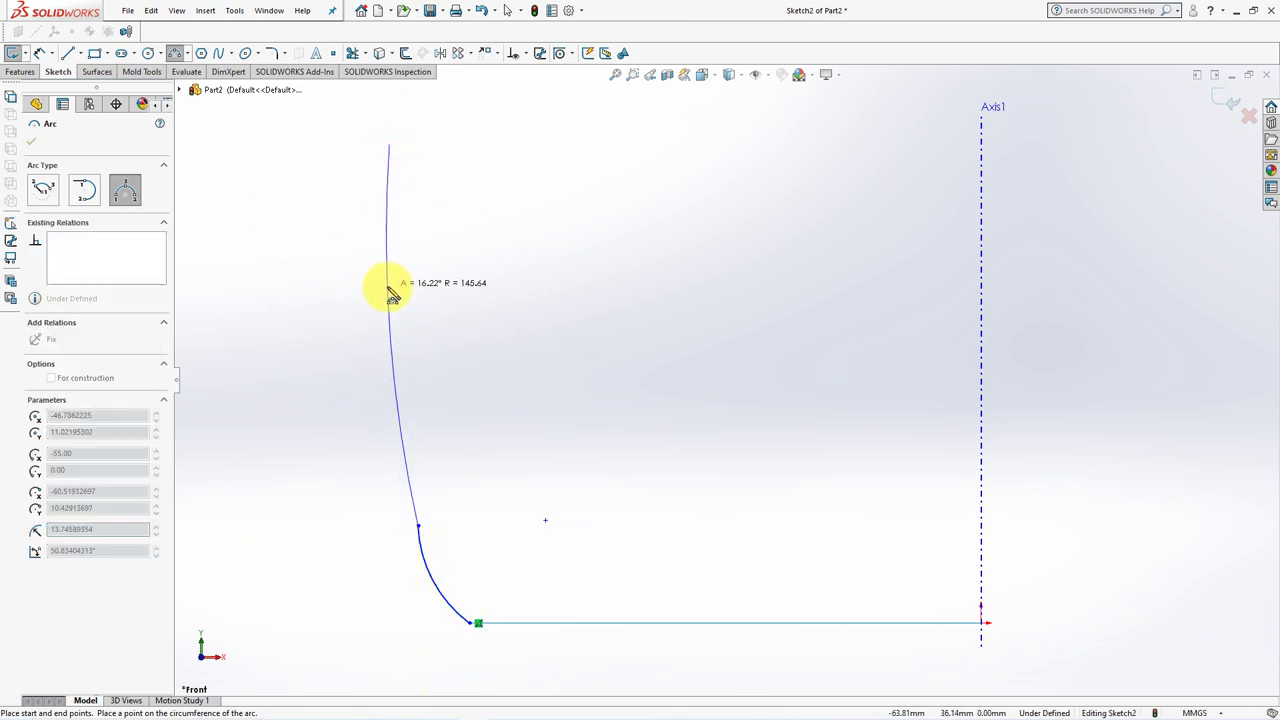
pyautogui.click(390, 335)
# Add a Tangent relation between the two arcs
pyautogui.click(530, 53)
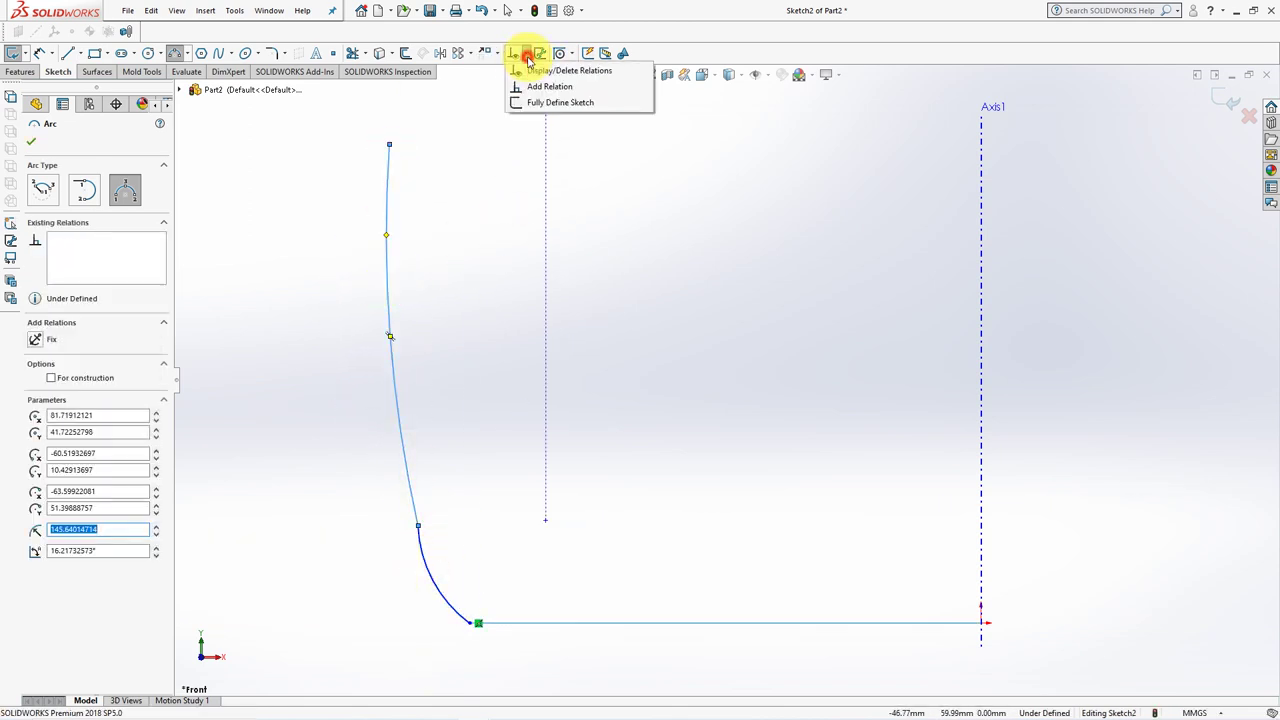
pyautogui.click(560, 88)
pyautogui.click(426, 560)
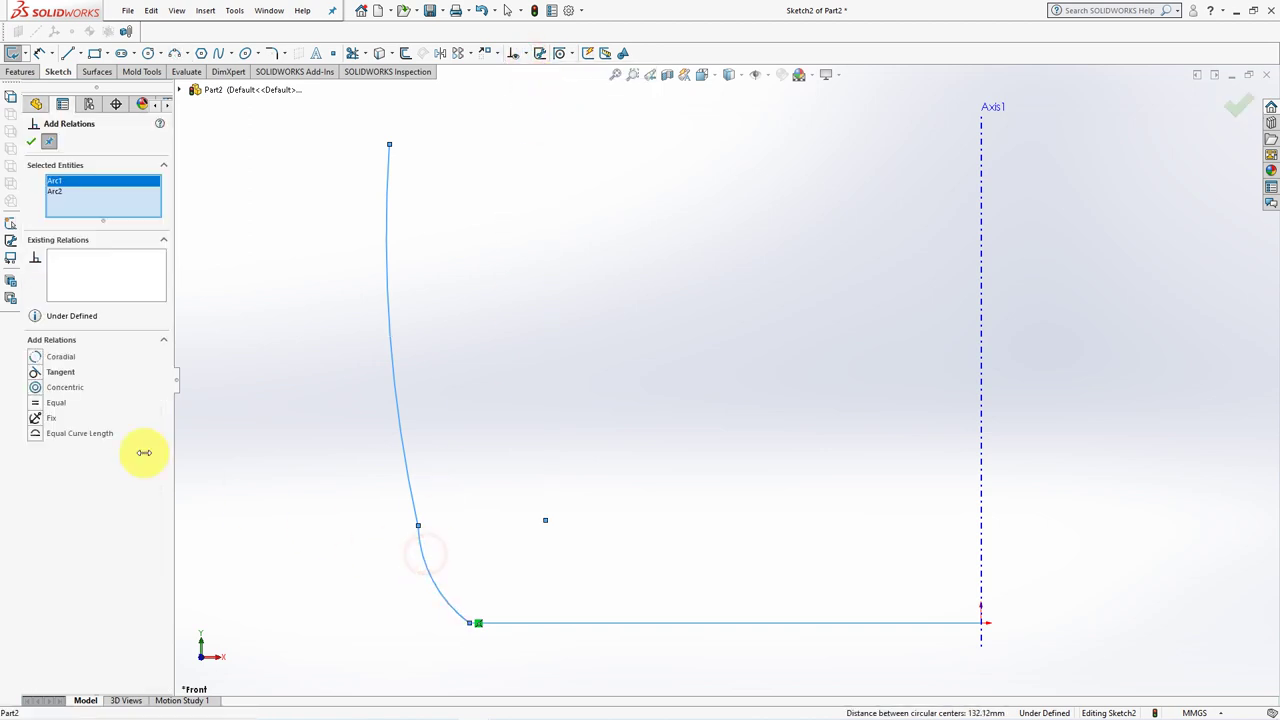
pyautogui.click(35, 371)
# Show Sketch1 and make the lower arc tangent to the wedge's radial line
pyautogui.moveTo(527, 626)
pyautogui.mouseDown(button='middle')
pyautogui.moveTo(508, 657)
pyautogui.moveTo(500, 628)
pyautogui.mouseUp(button='middle')
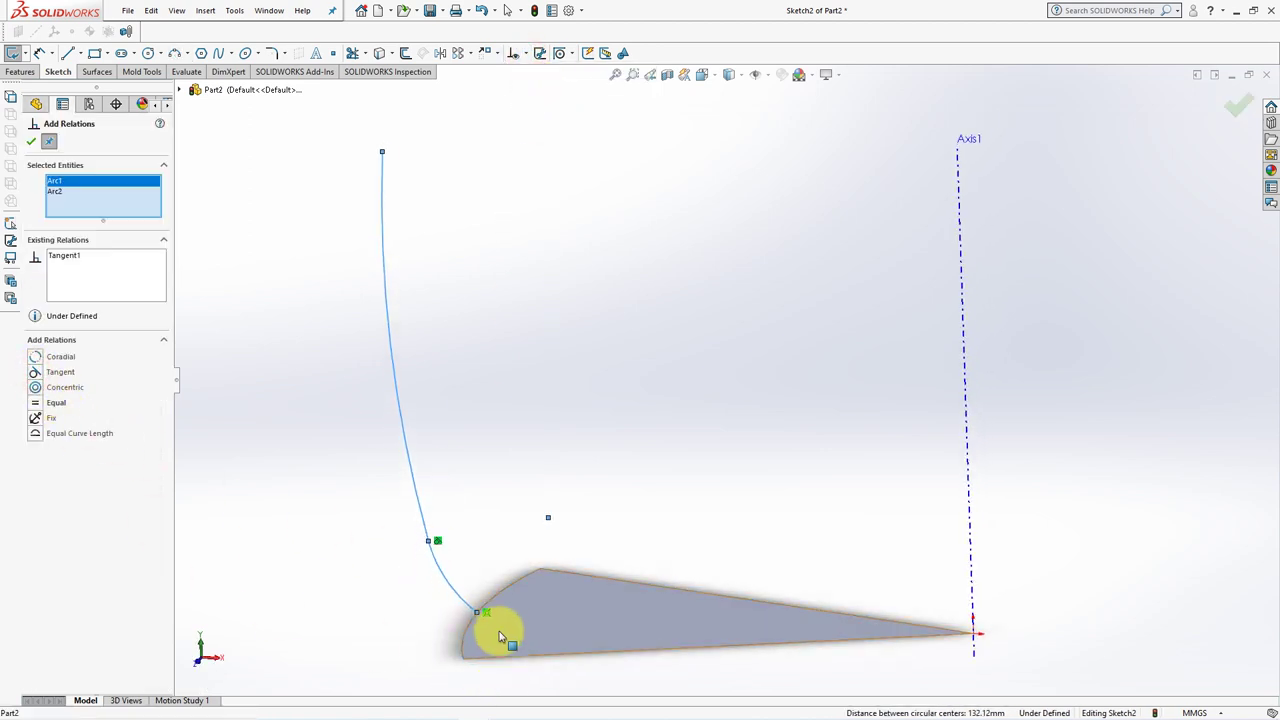
pyautogui.click(181, 90)
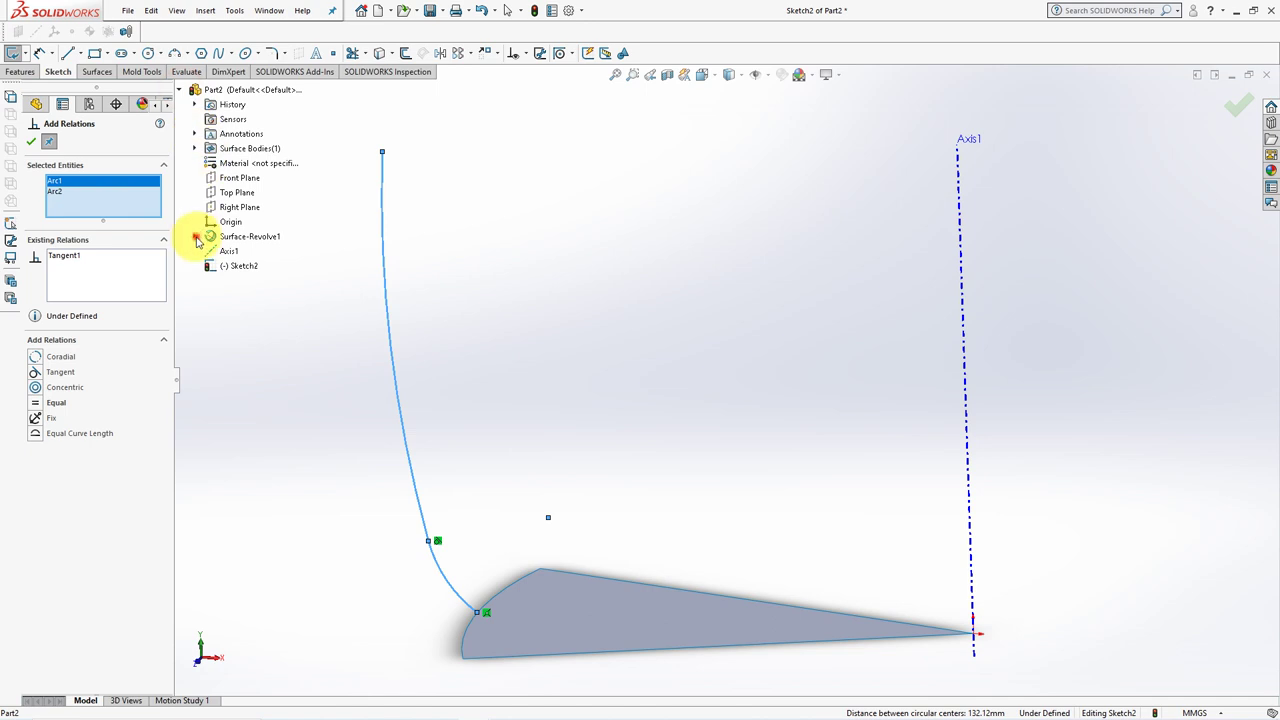
pyautogui.click(194, 236)
pyautogui.rightClick(248, 251)
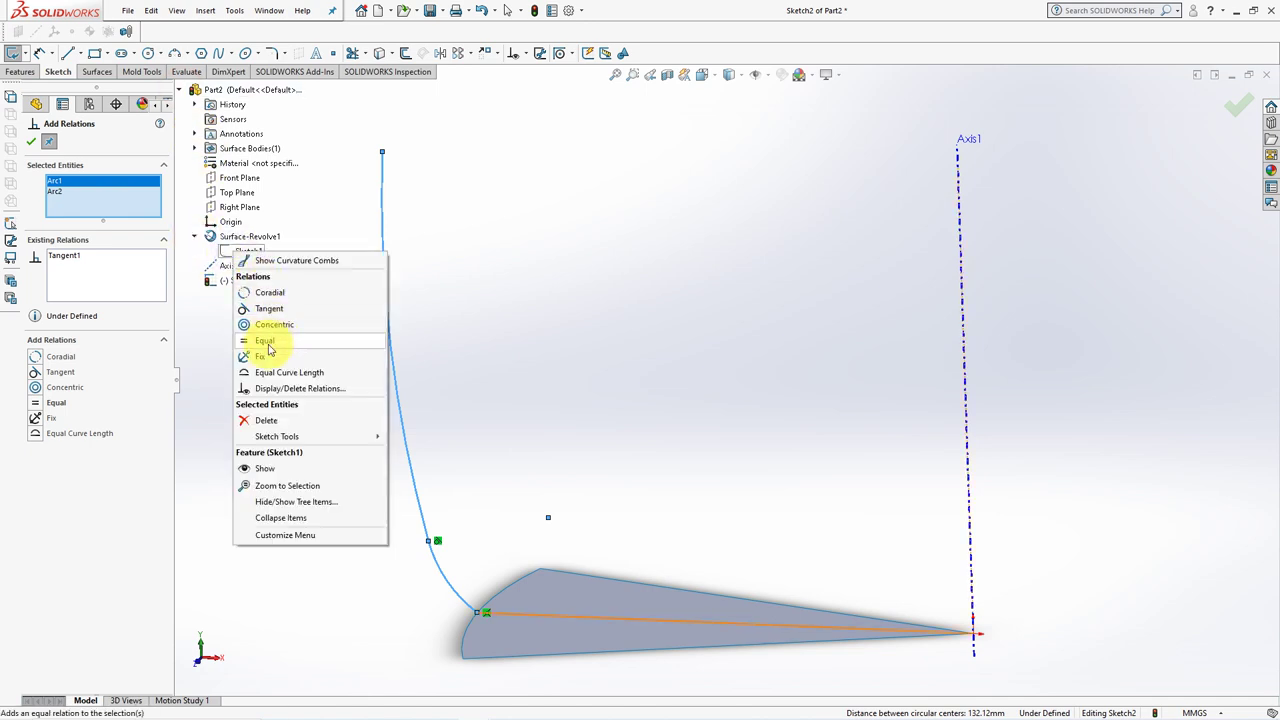
pyautogui.click(289, 466)
pyautogui.click(518, 622)
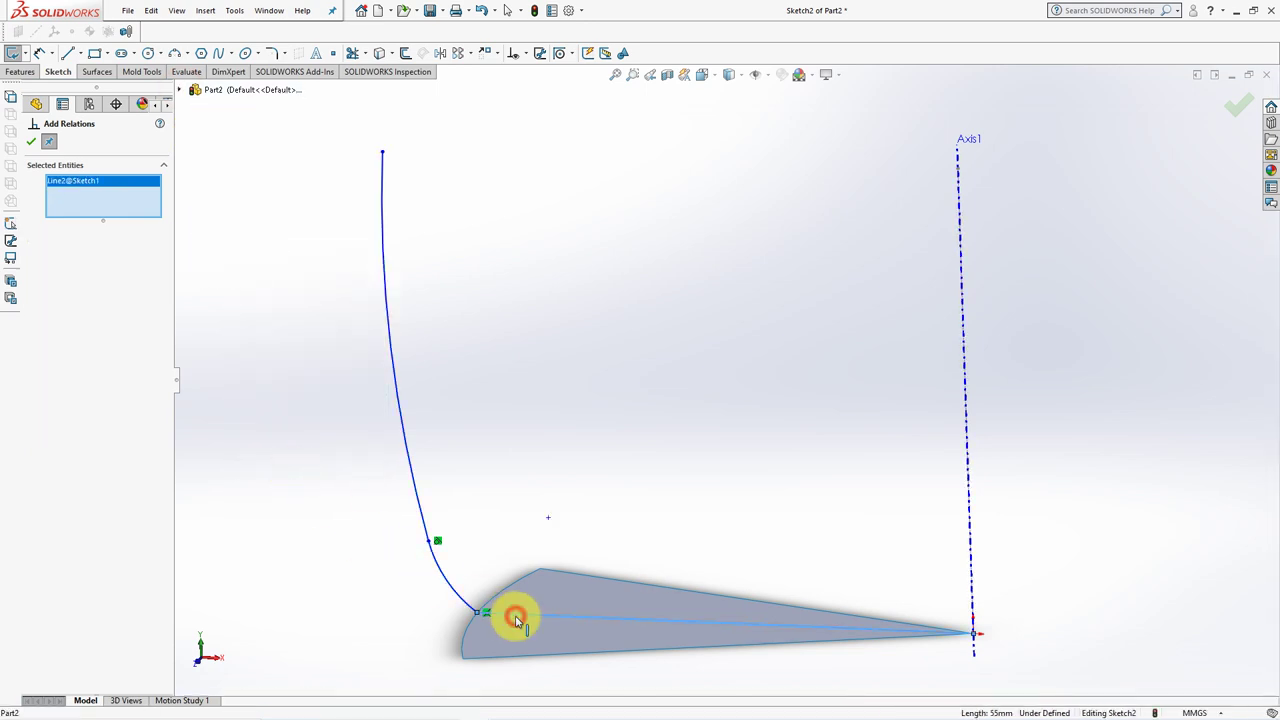
pyautogui.click(452, 589)
pyautogui.click(35, 357)
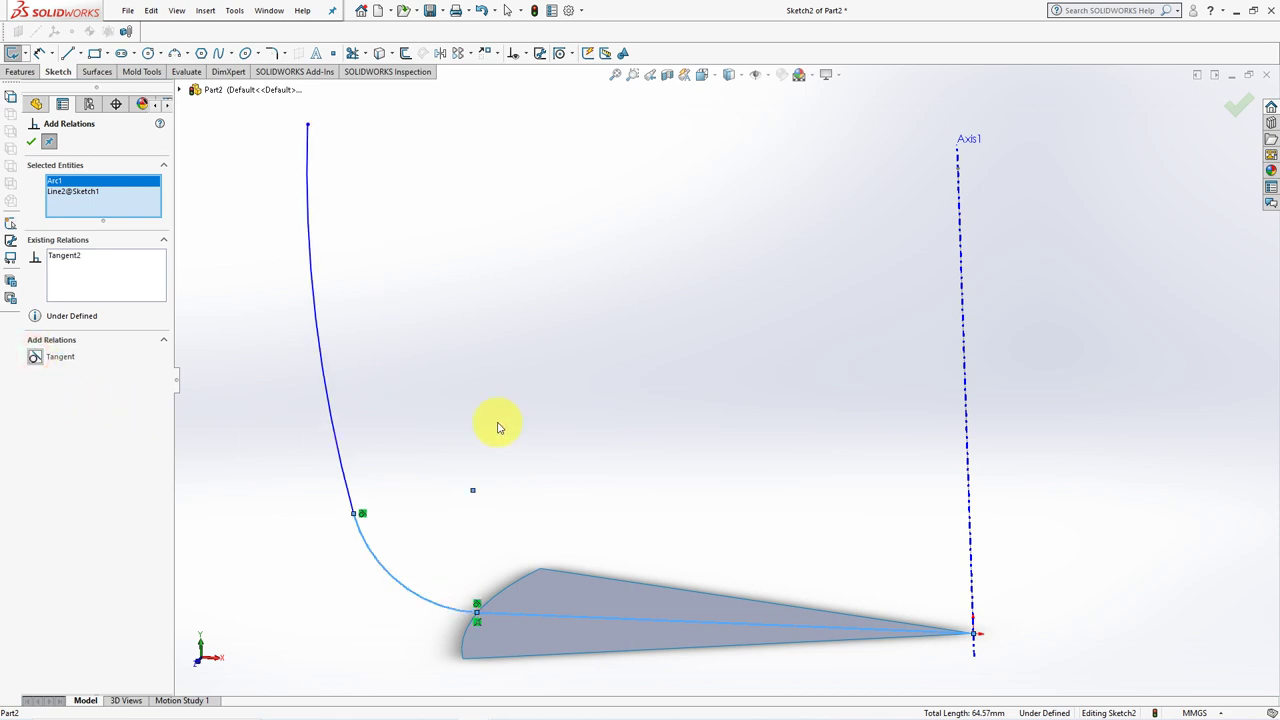
pyautogui.press('f')
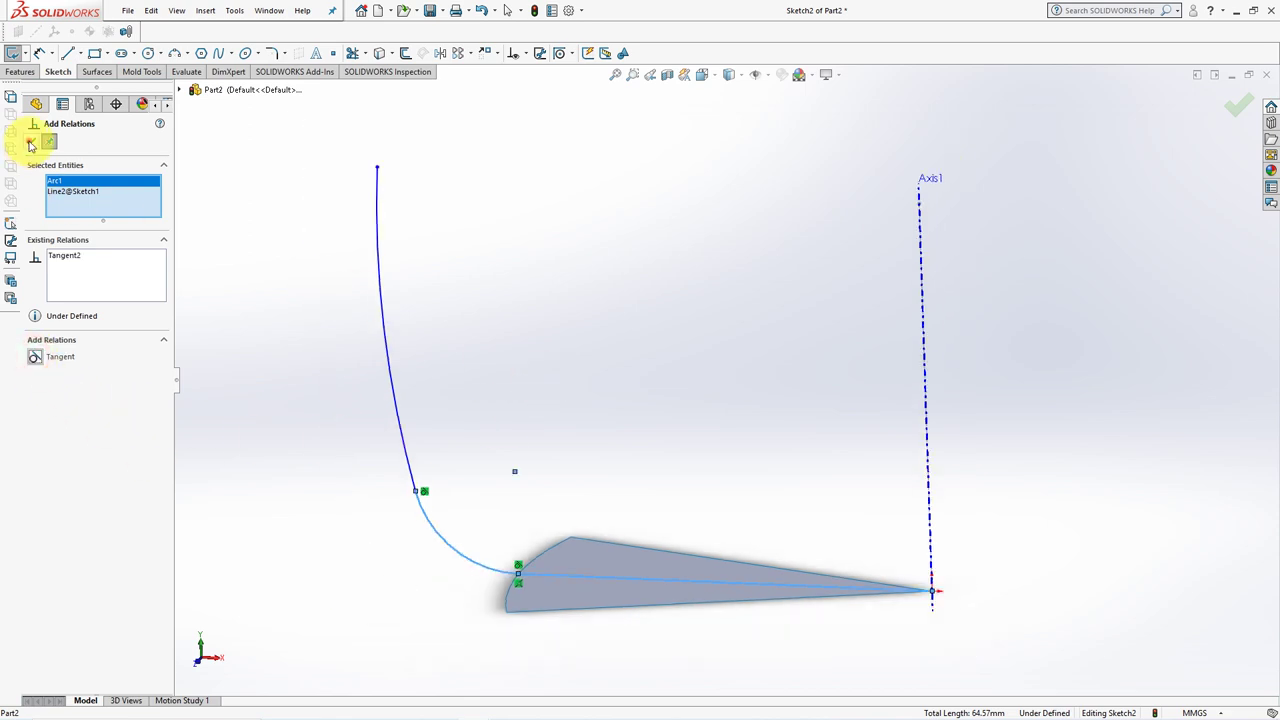
pyautogui.click(31, 143)
# Dimension the curve's top endpoint 90.50 (181/2) from Axis1 and 55 high
pyautogui.hotkey('ctrl', '1')
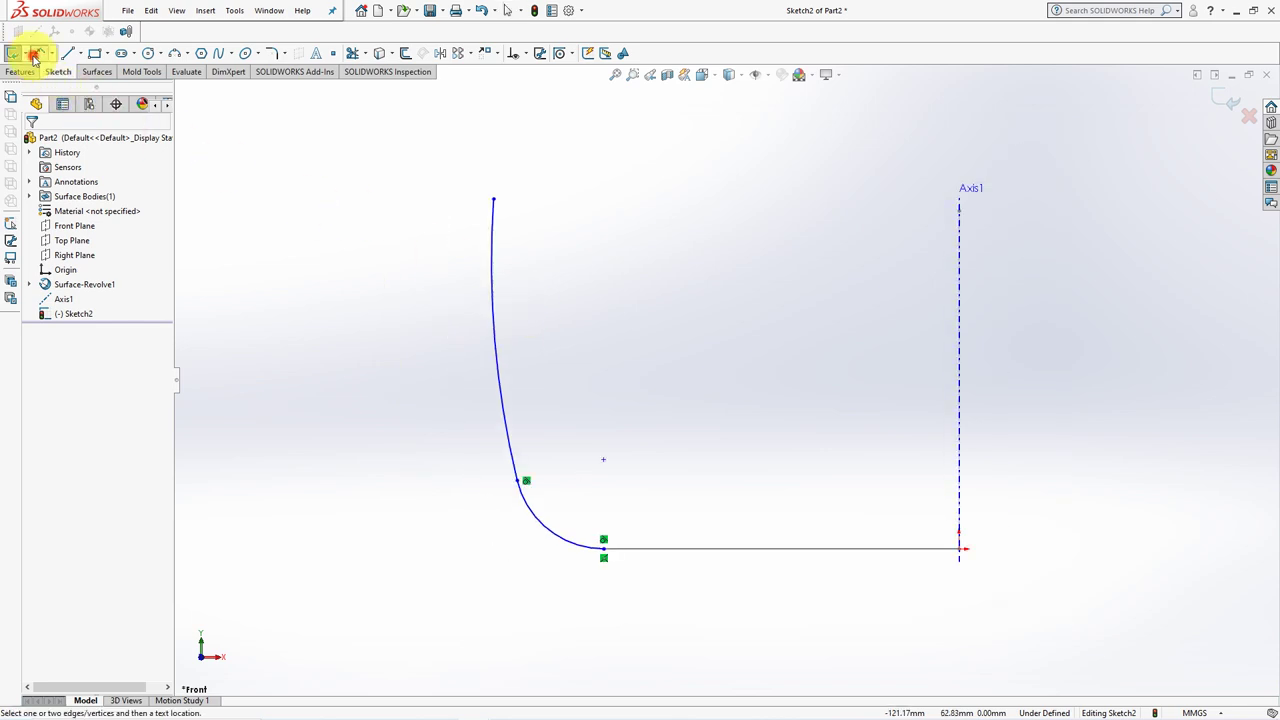
pyautogui.click(493, 200)
pyautogui.click(957, 296)
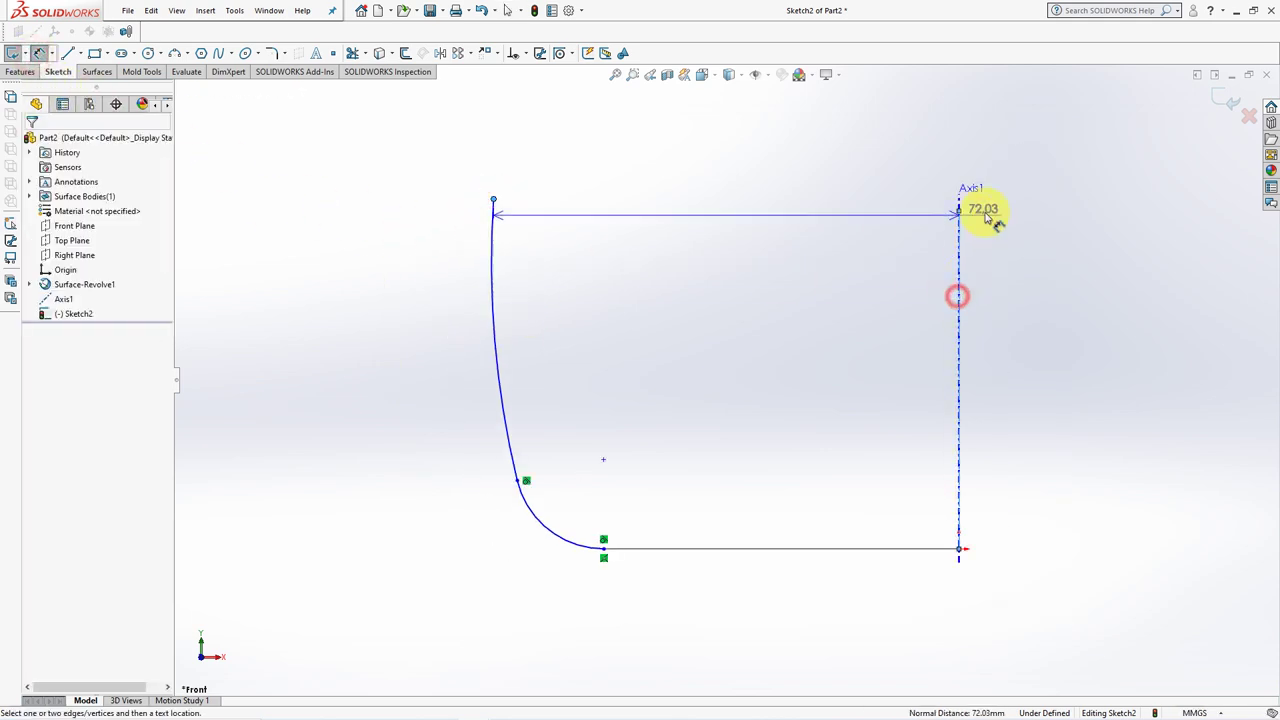
pyautogui.click(737, 150)
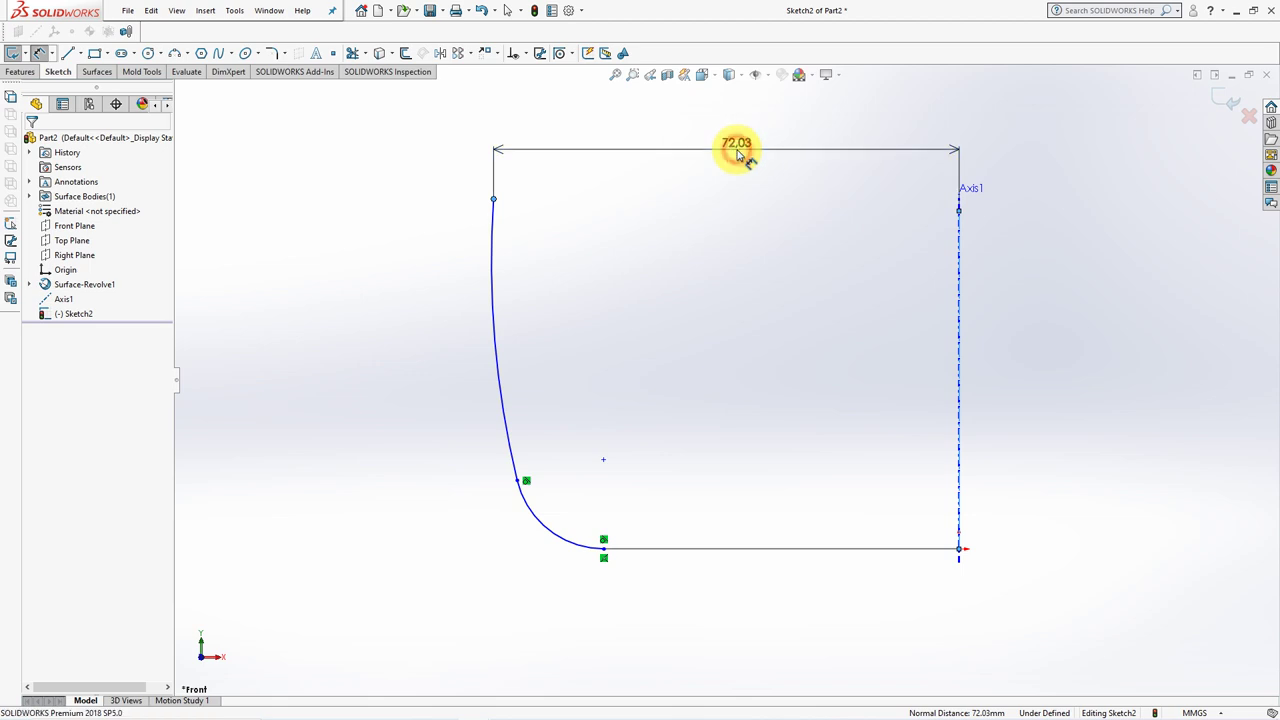
pyautogui.write('181/2')
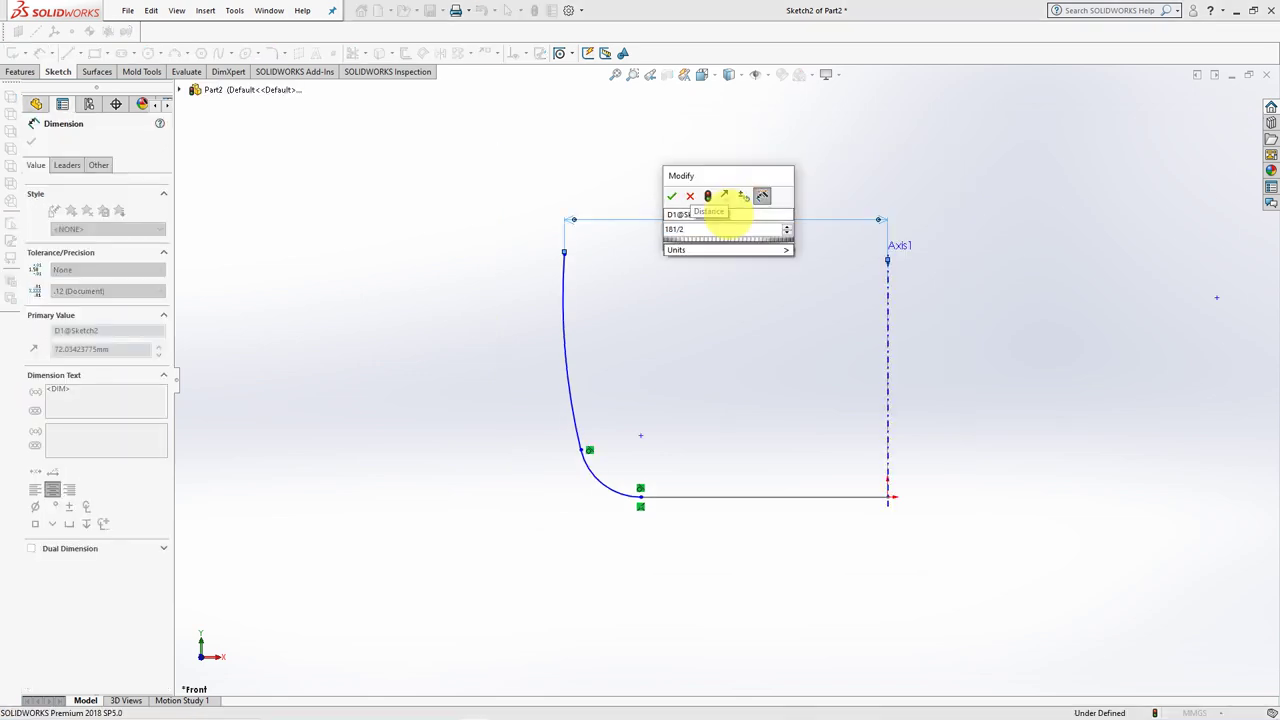
pyautogui.click(671, 198)
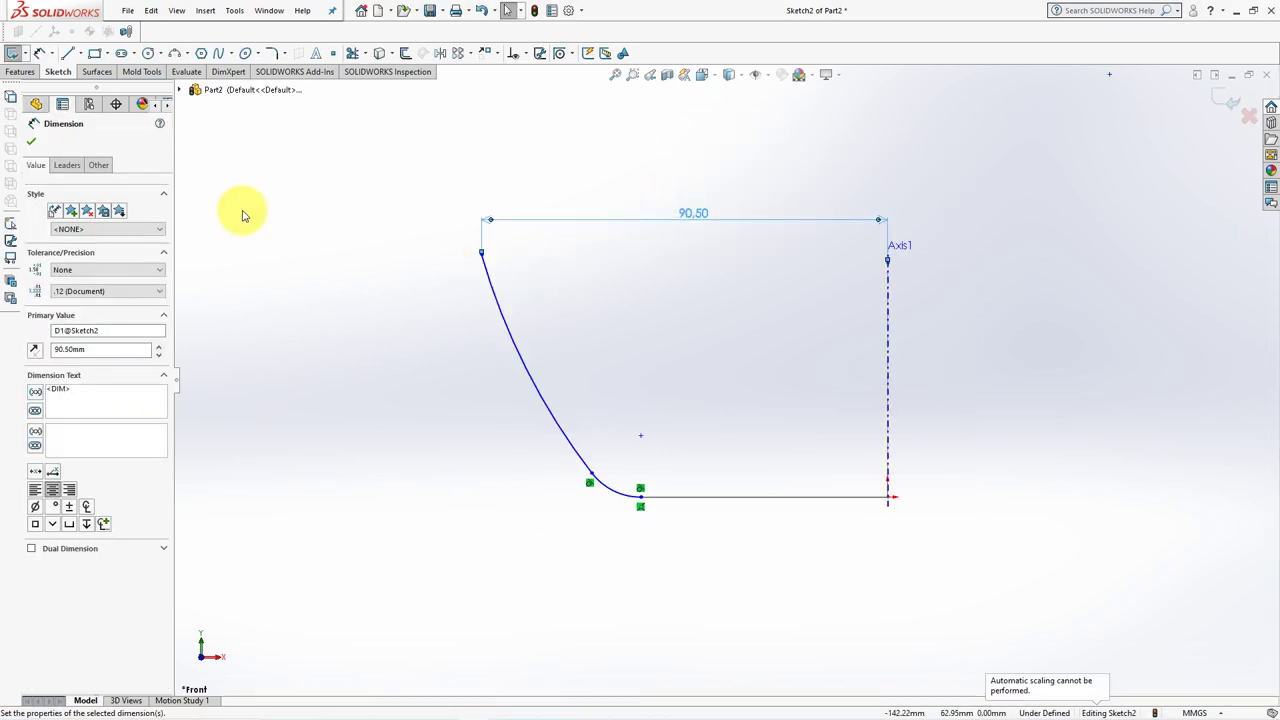
pyautogui.click(46, 58)
pyautogui.click(481, 254)
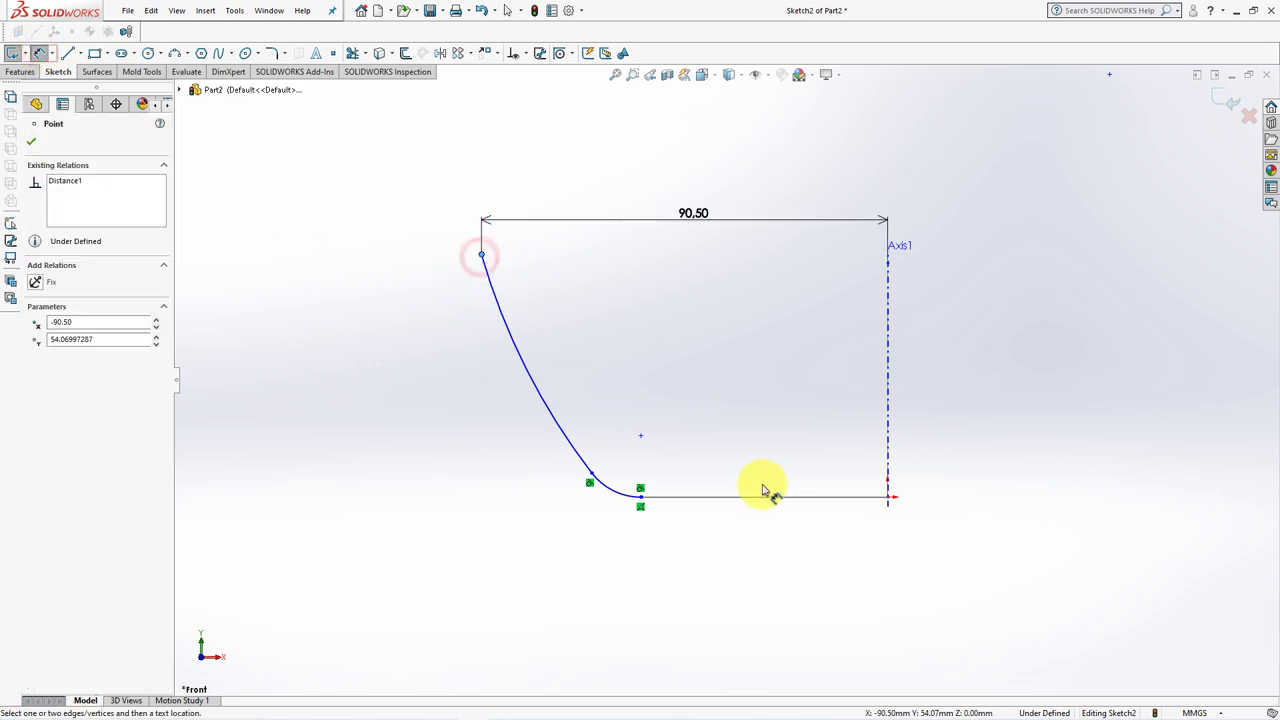
pyautogui.click(770, 497)
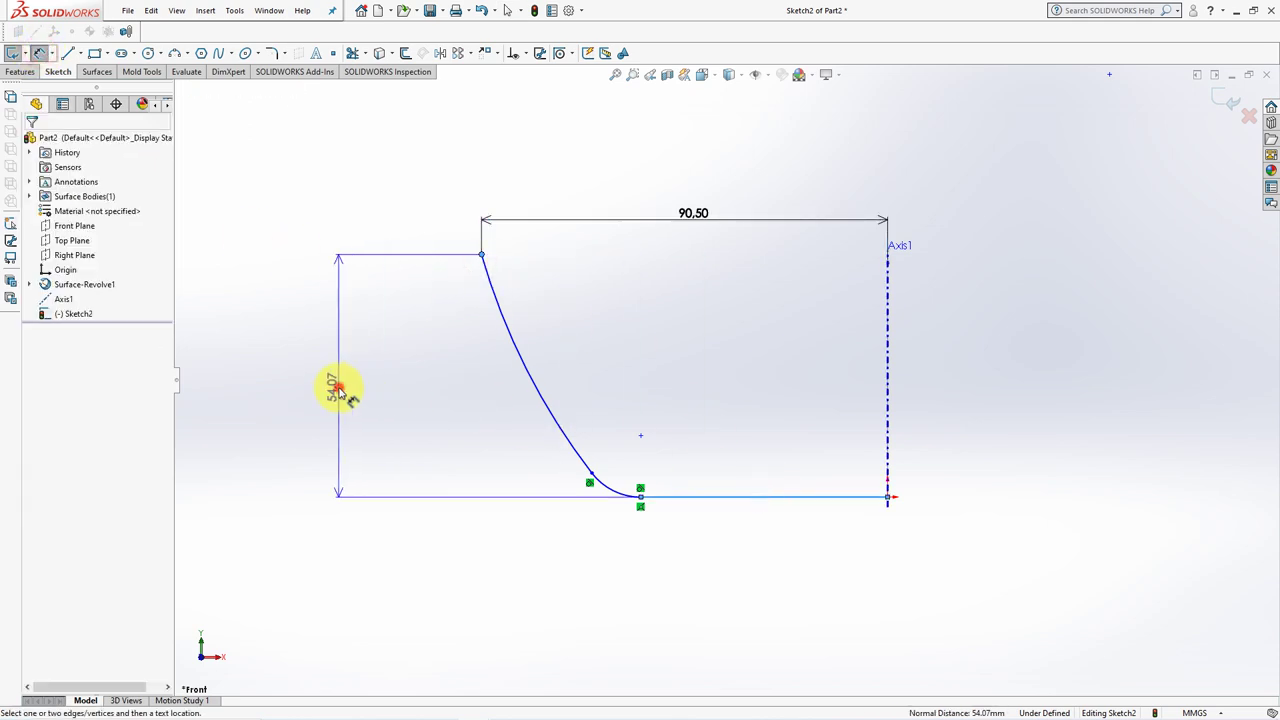
pyautogui.click(340, 390)
pyautogui.write('55')
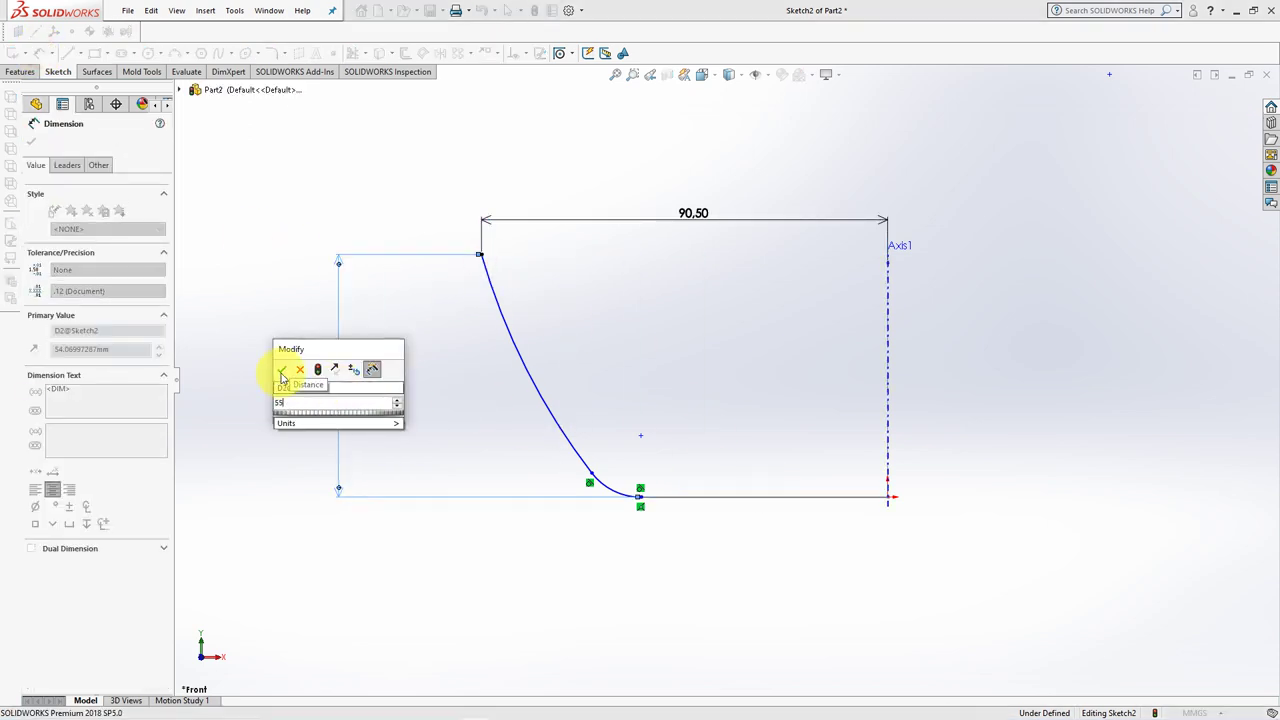
pyautogui.click(282, 372)
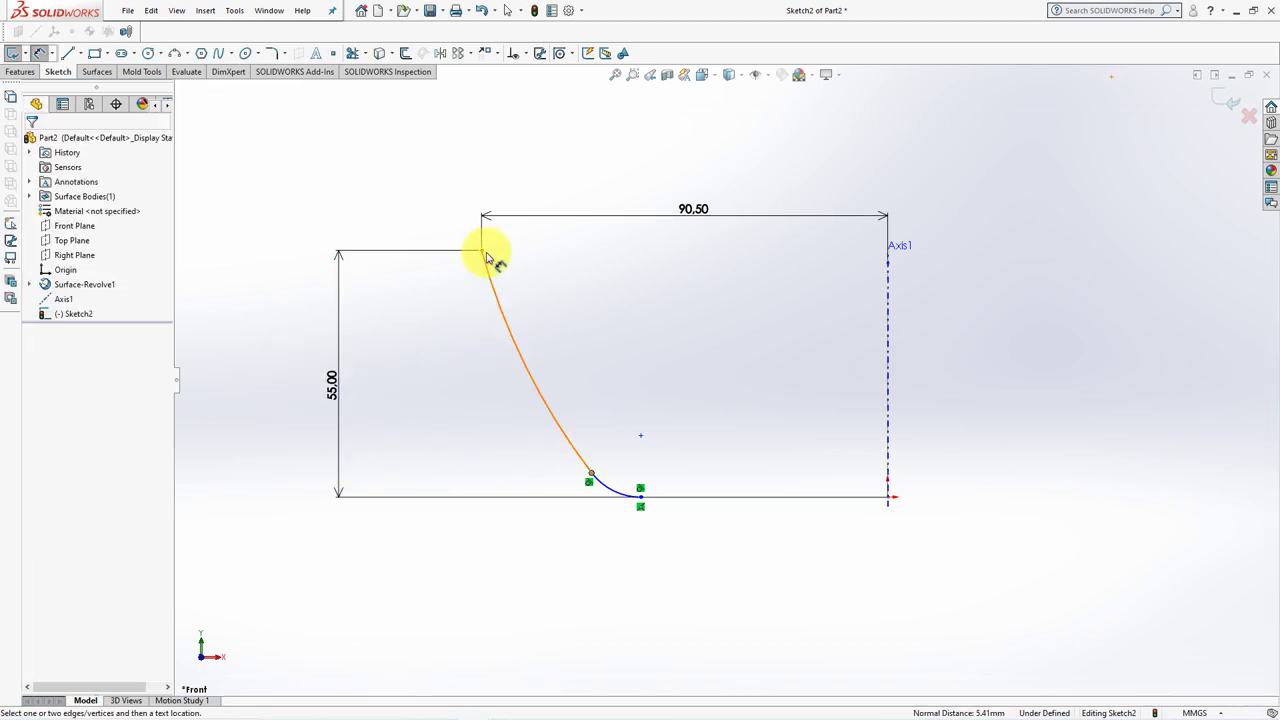
# Dimension the middle point 40 below the top and 77.50 from Axis1
pyautogui.click(480, 252)
pyautogui.click(590, 472)
pyautogui.click(430, 348)
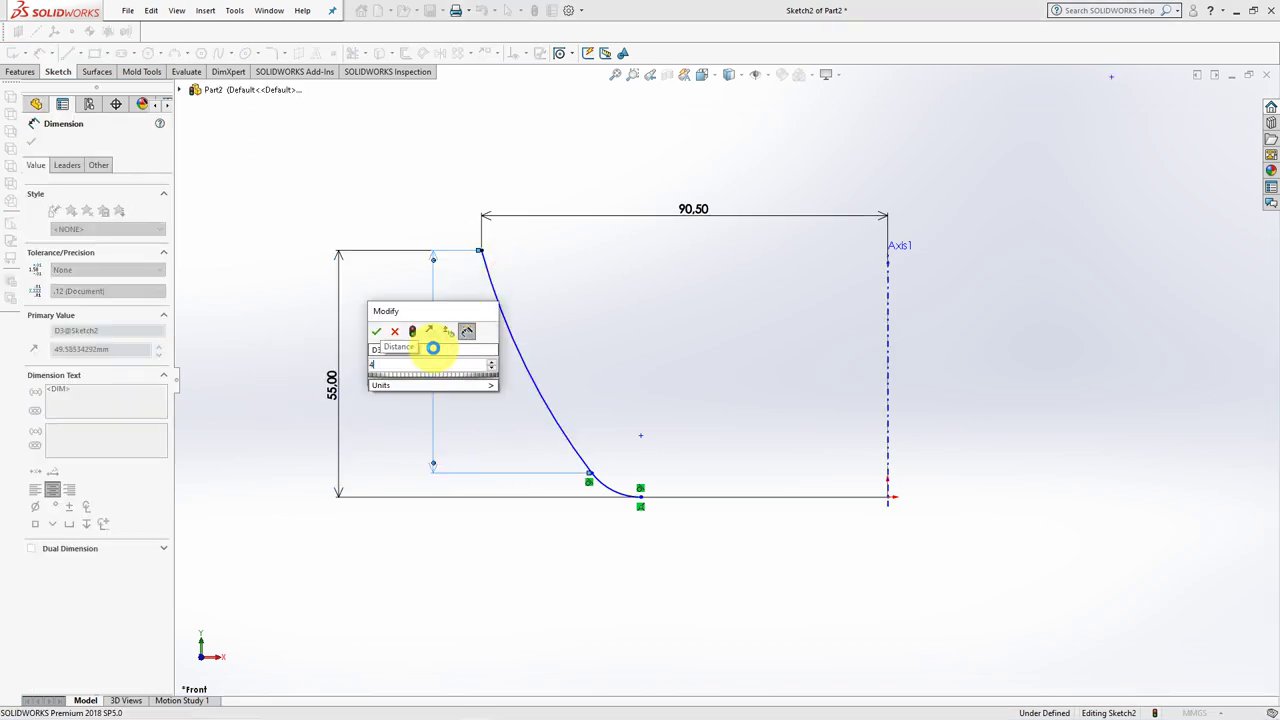
pyautogui.click(375, 333)
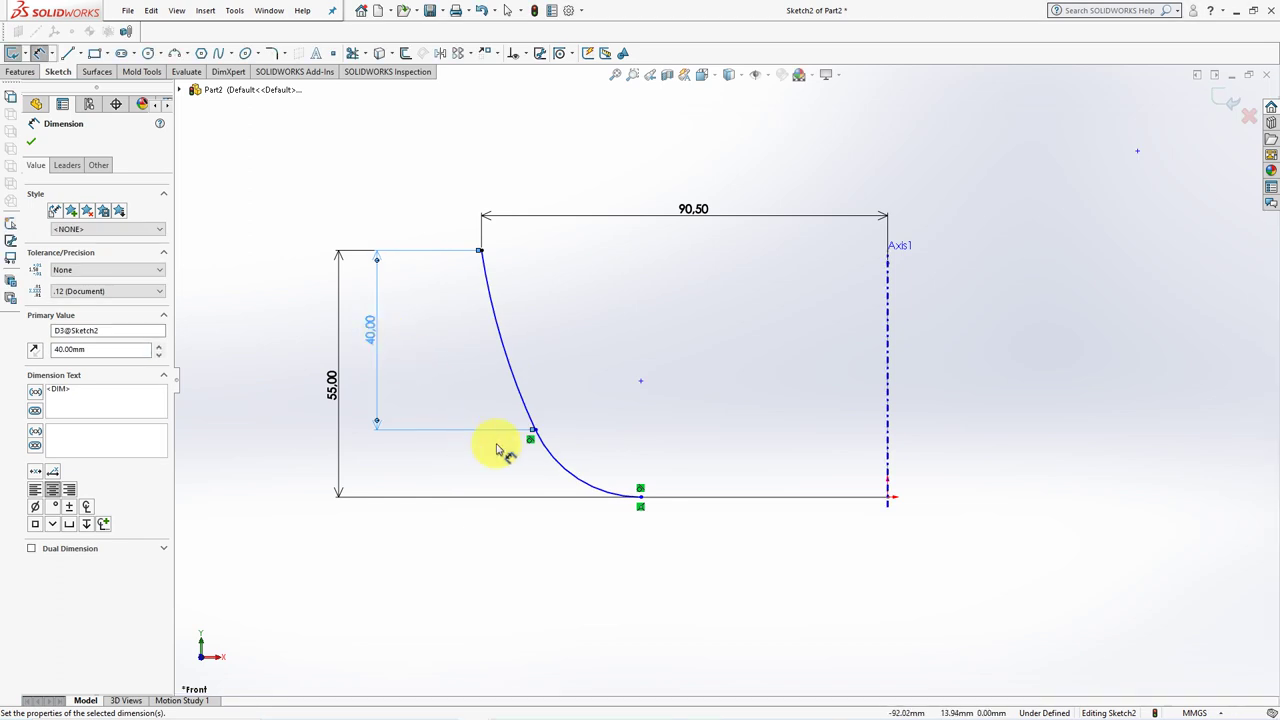
pyautogui.click(535, 430)
pyautogui.click(887, 478)
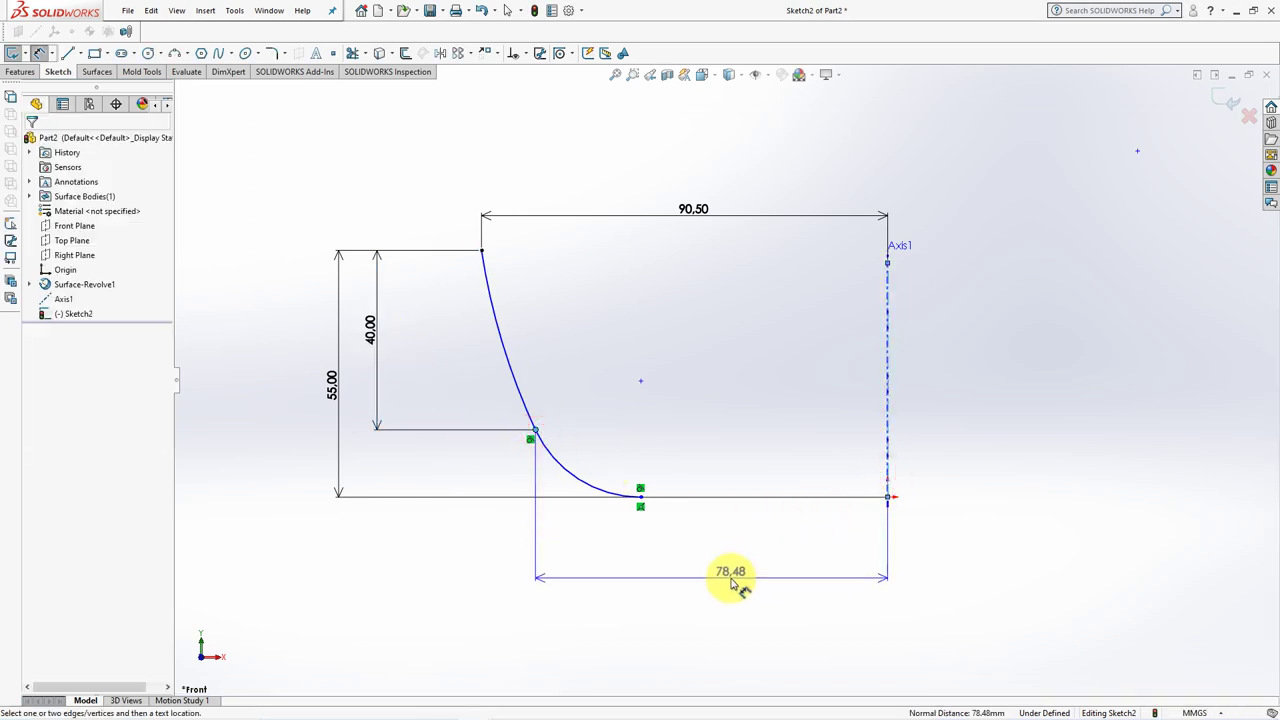
pyautogui.click(733, 568)
pyautogui.write('/2')
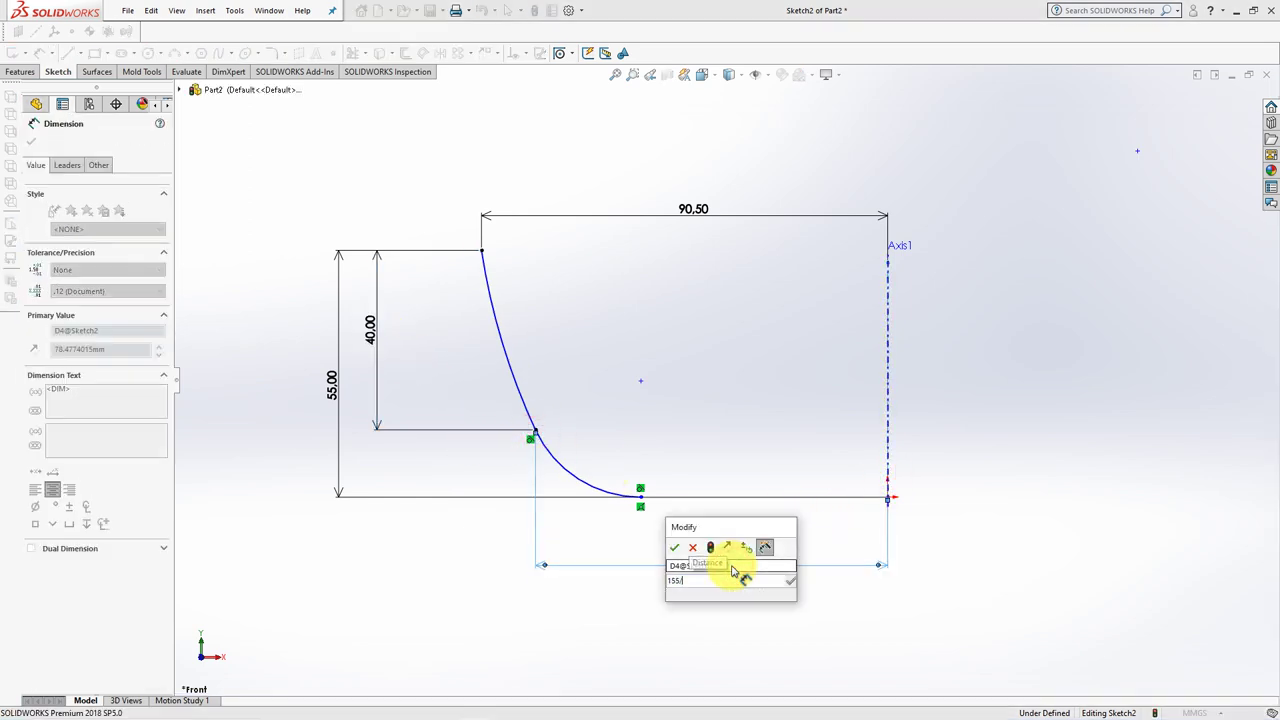
pyautogui.click(676, 548)
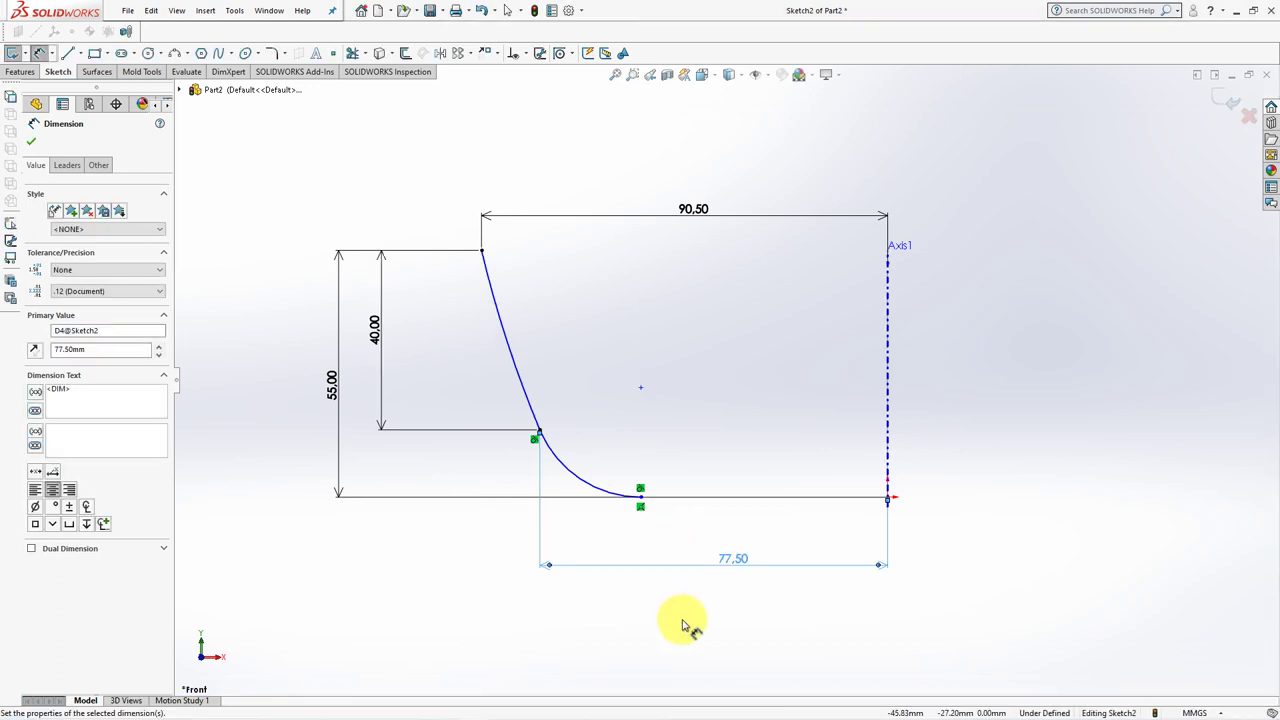
# Pin the curve's lower endpoint to the wedge edge with a Pierce relation and exit the sketch
pyautogui.click(680, 620)
pyautogui.moveTo(1010, 465)
pyautogui.mouseDown(button='middle')
pyautogui.moveTo(977, 506)
pyautogui.moveTo(752, 350)
pyautogui.mouseUp(button='middle')
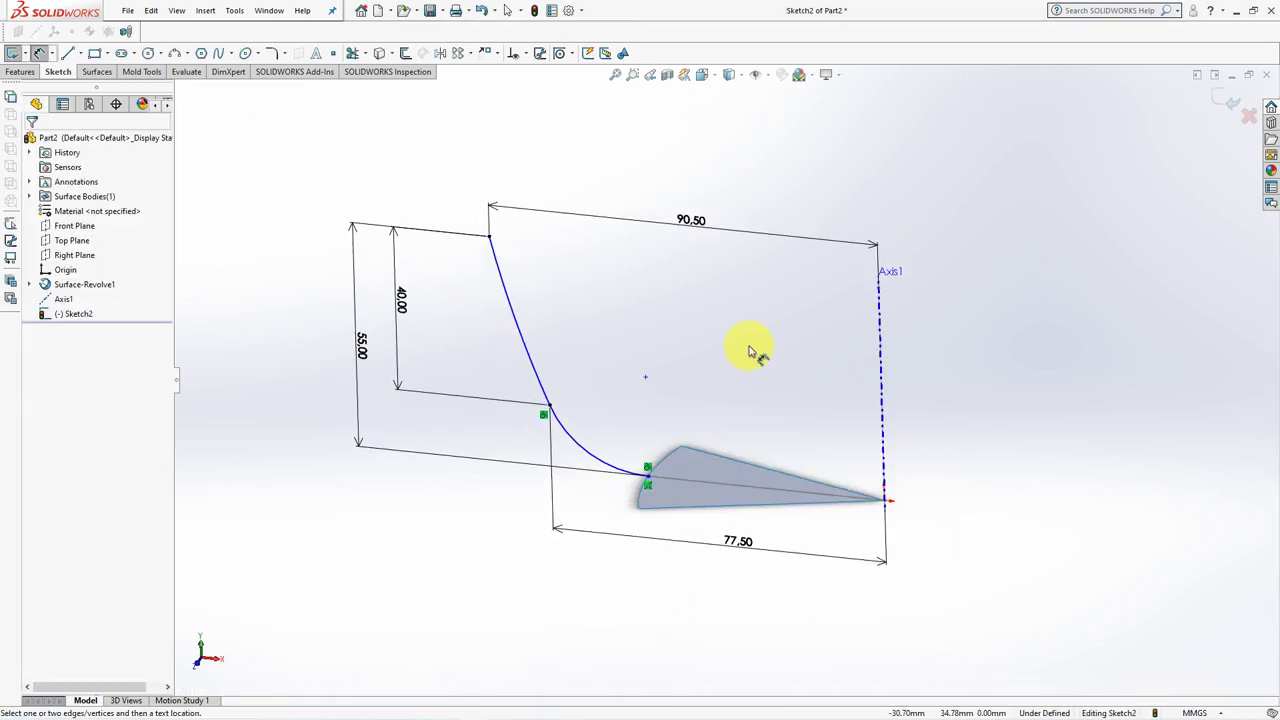
pyautogui.click(524, 55)
pyautogui.click(545, 86)
pyautogui.click(660, 480)
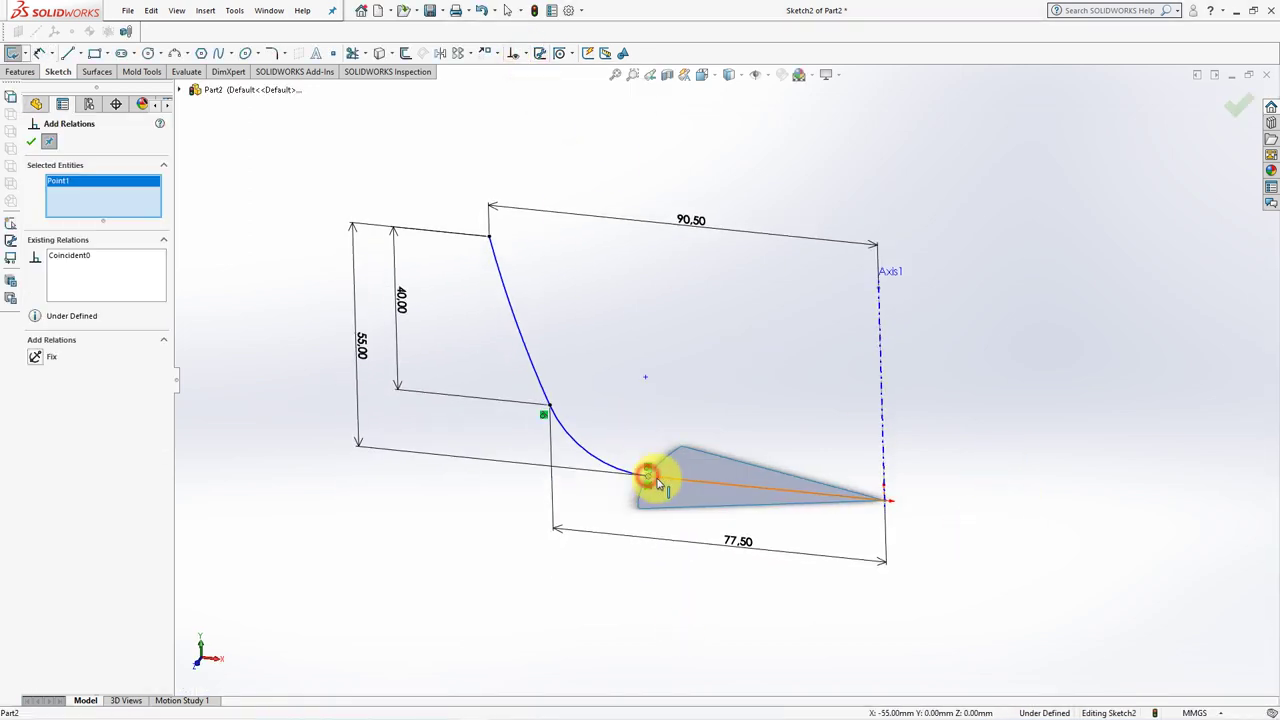
pyautogui.click(648, 476)
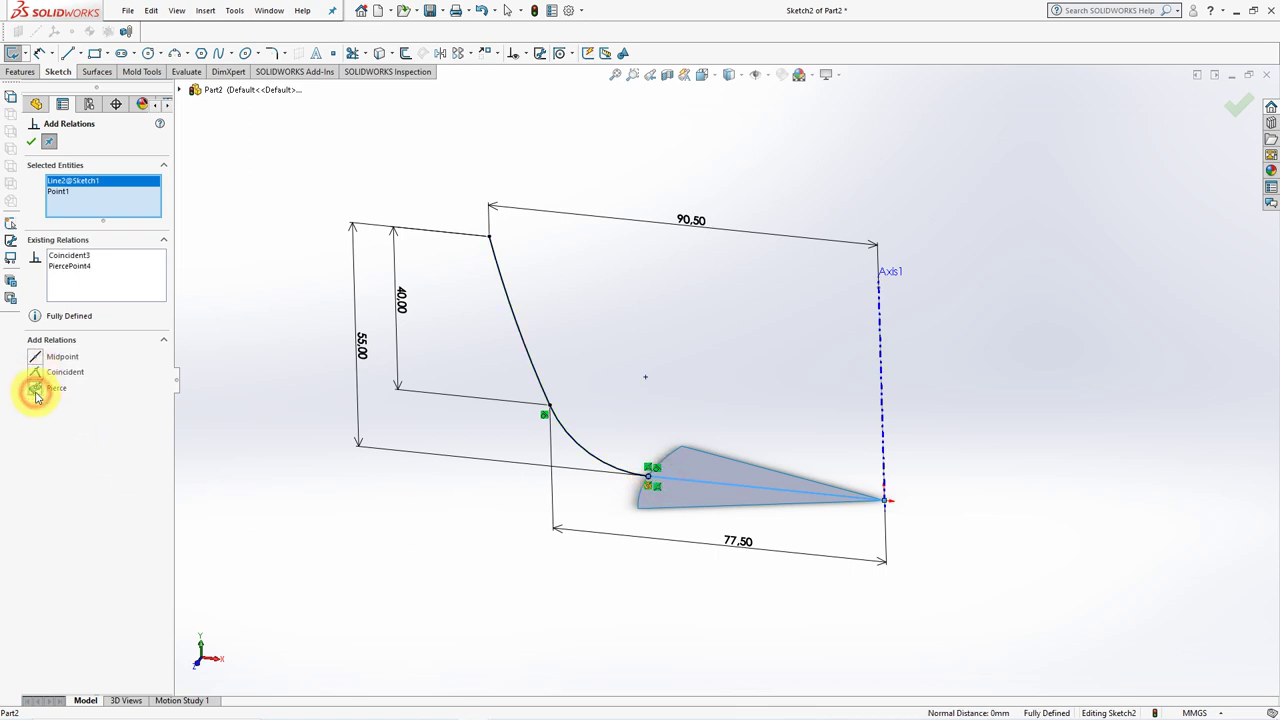
pyautogui.click(32, 143)
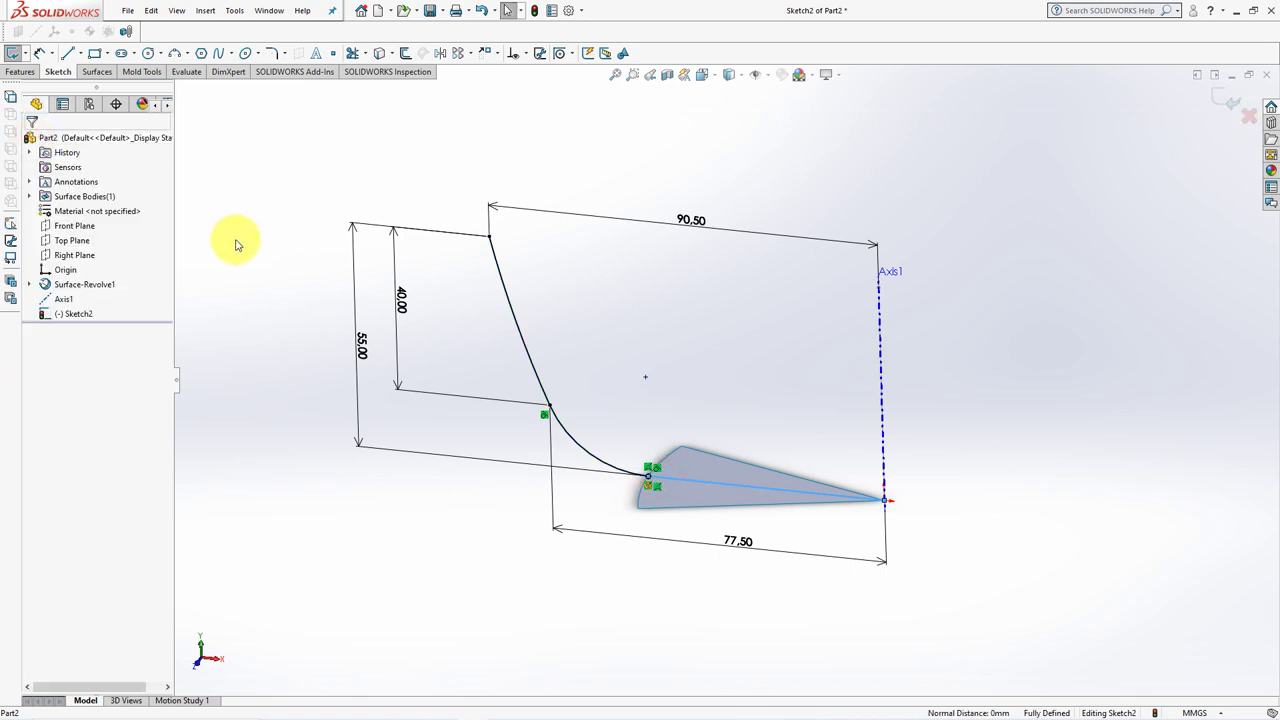
pyautogui.click(1226, 102)
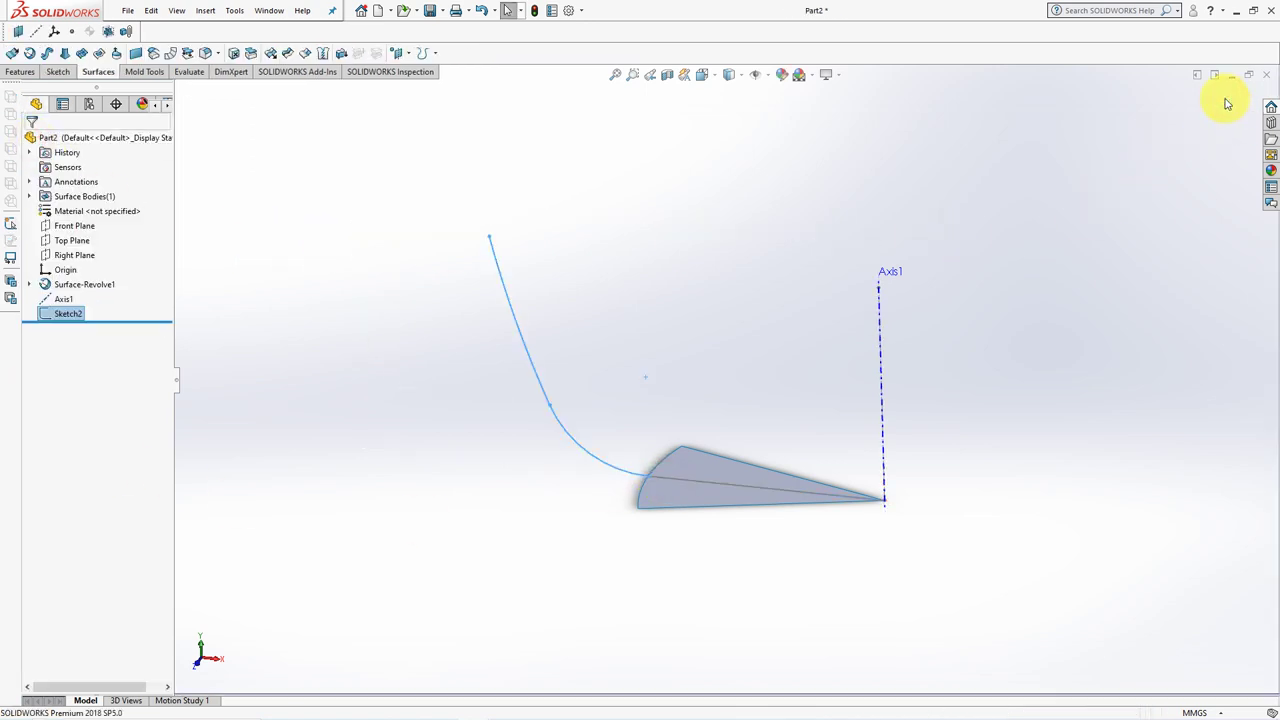
pyautogui.click(401, 57)
# Create Plane1 referencing the wedge's bottom edge and face
pyautogui.click(415, 70)
pyautogui.click(688, 510)
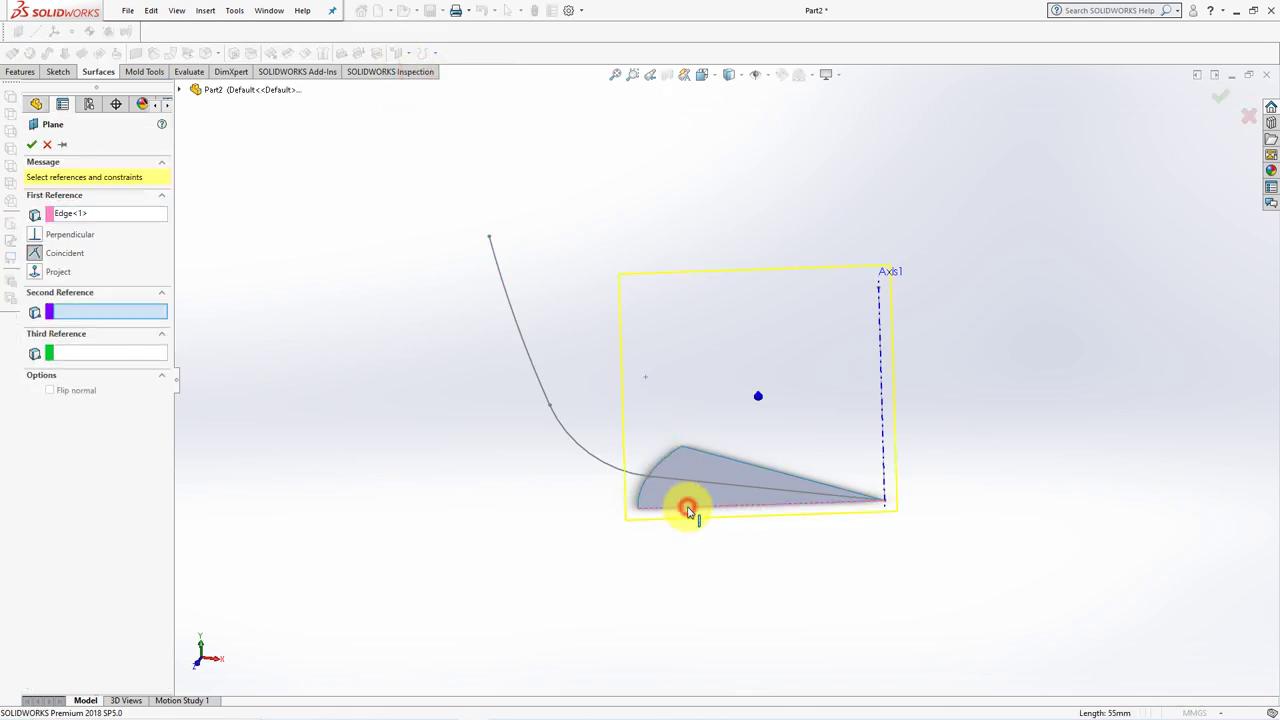
pyautogui.click(697, 497)
pyautogui.rightClick(694, 492)
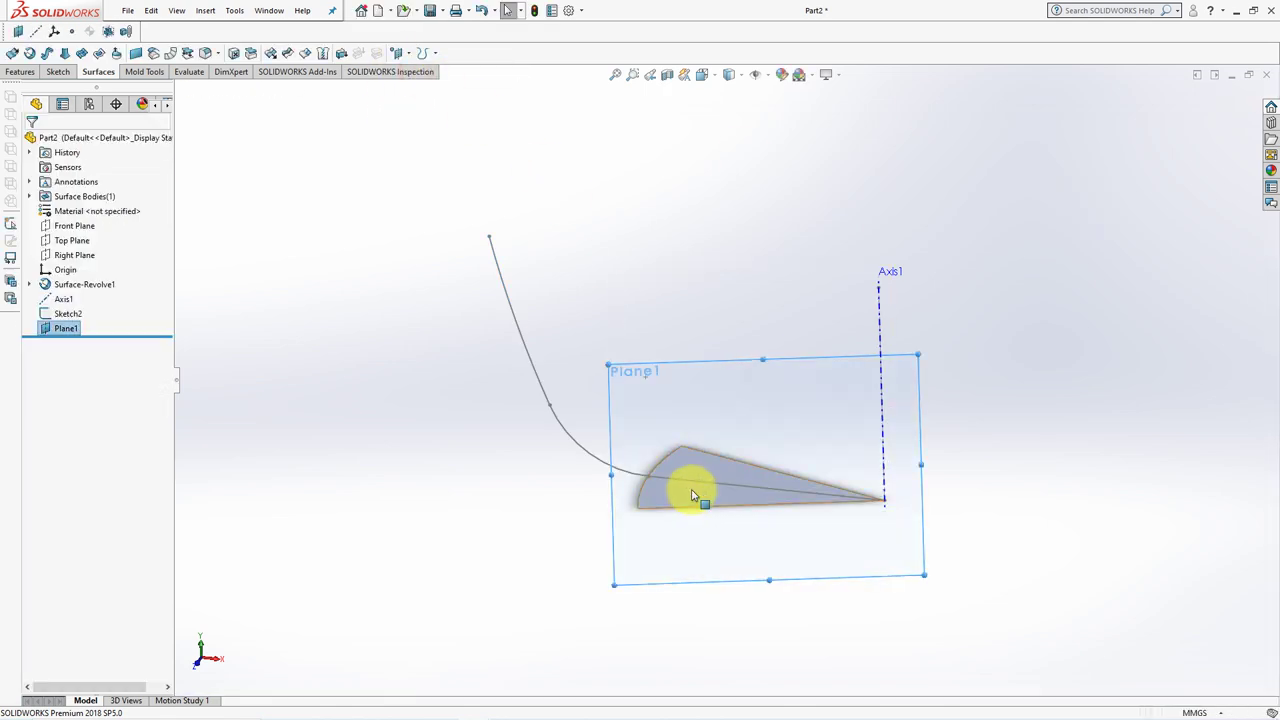
# Sketch two chained 3-point arcs on Plane1 starting at the wedge's corner
pyautogui.click(651, 387)
pyautogui.click(714, 350)
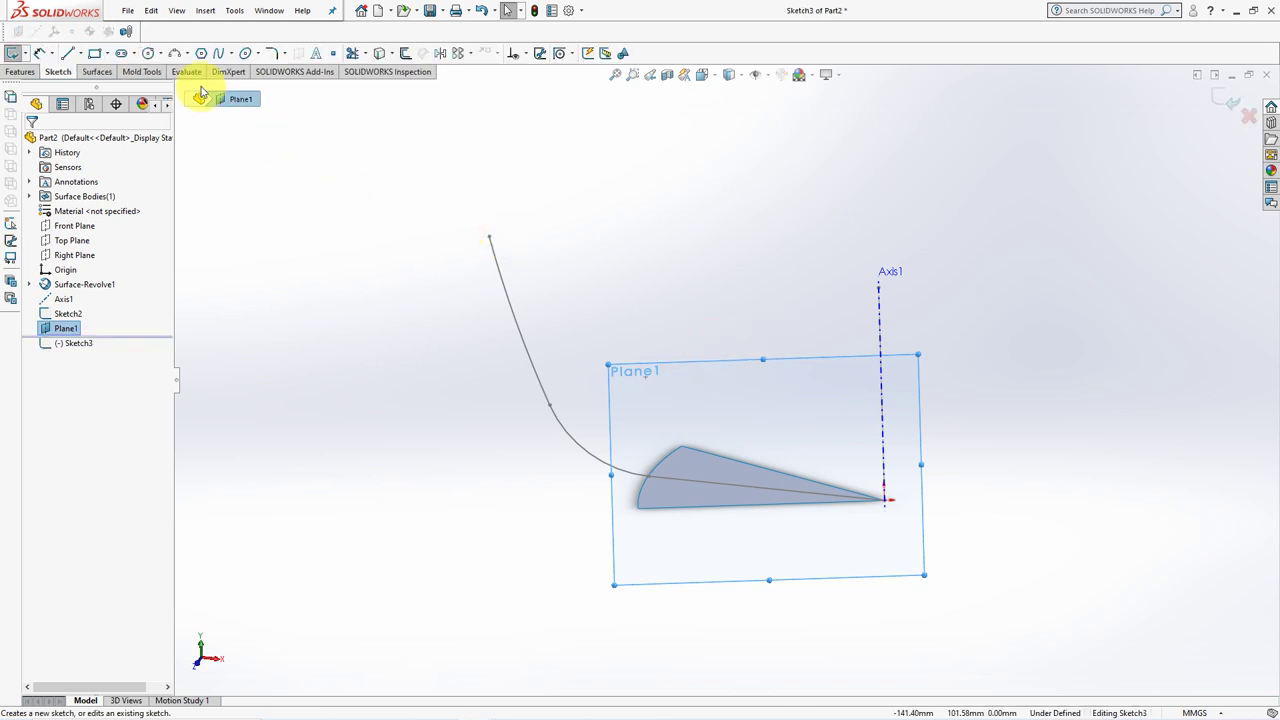
pyautogui.click(175, 53)
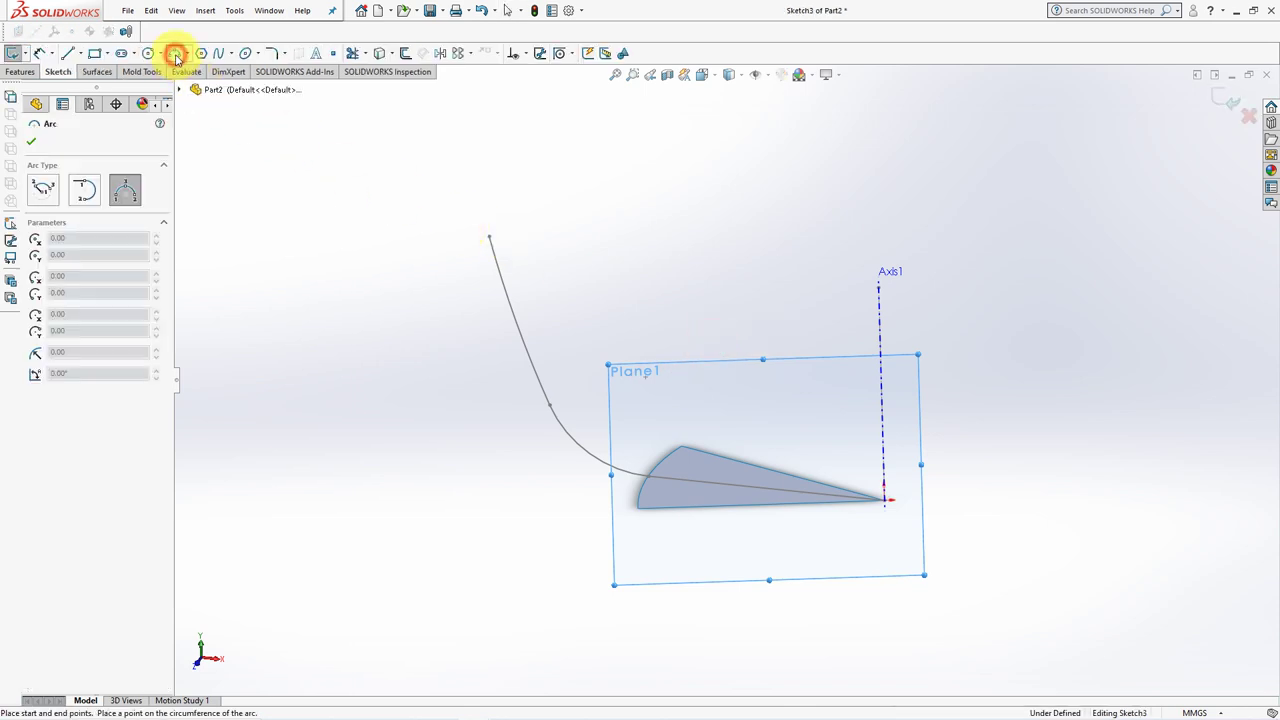
pyautogui.click(637, 508)
pyautogui.click(582, 500)
pyautogui.click(553, 463)
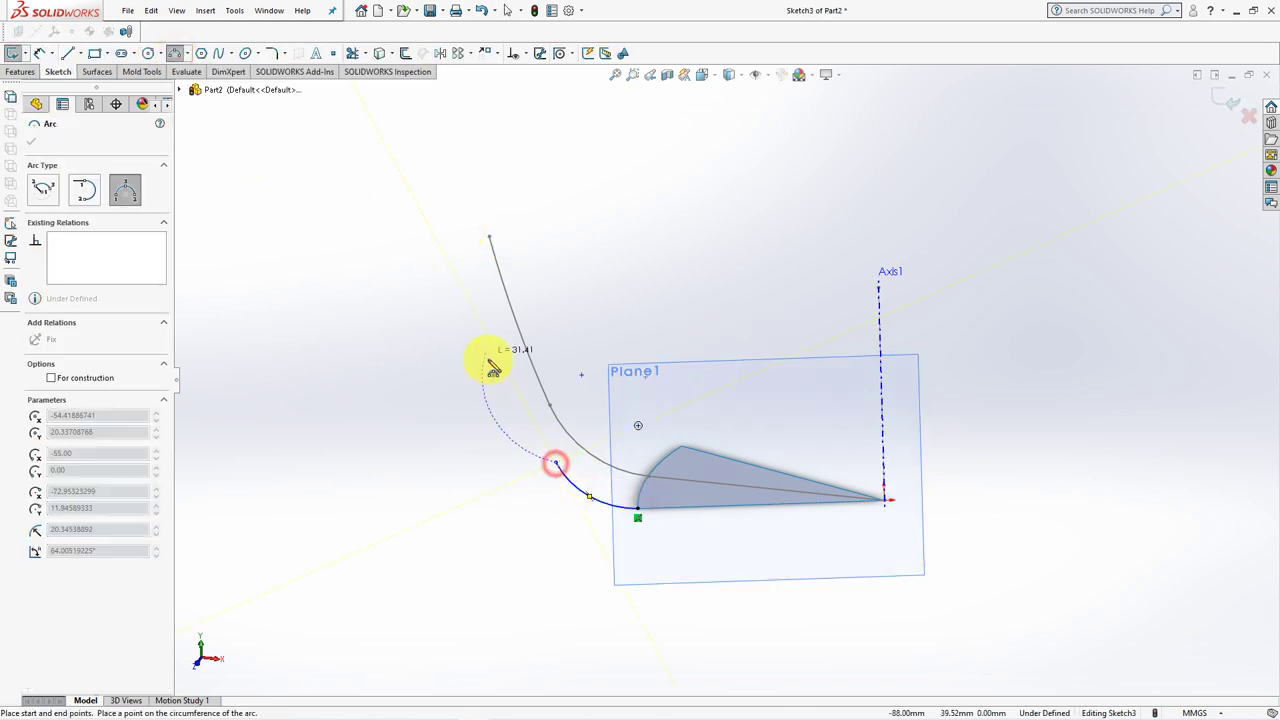
pyautogui.click(462, 245)
pyautogui.click(485, 323)
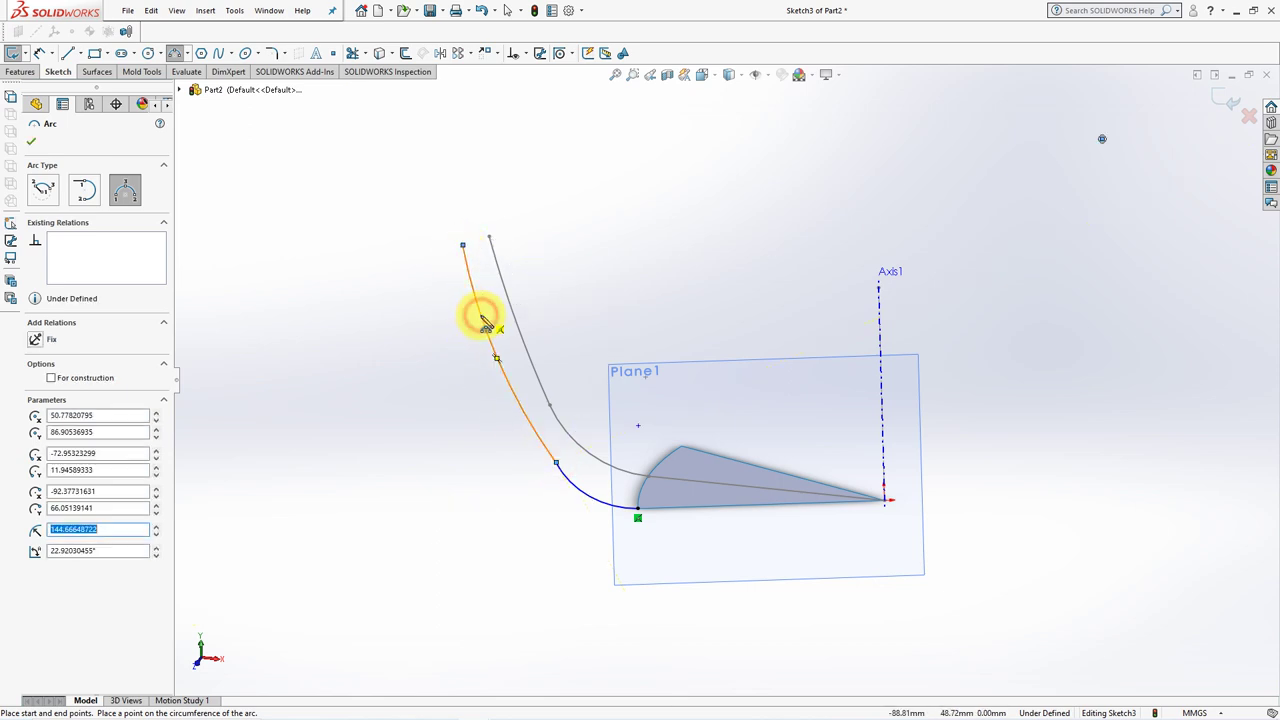
pyautogui.press('Escape')
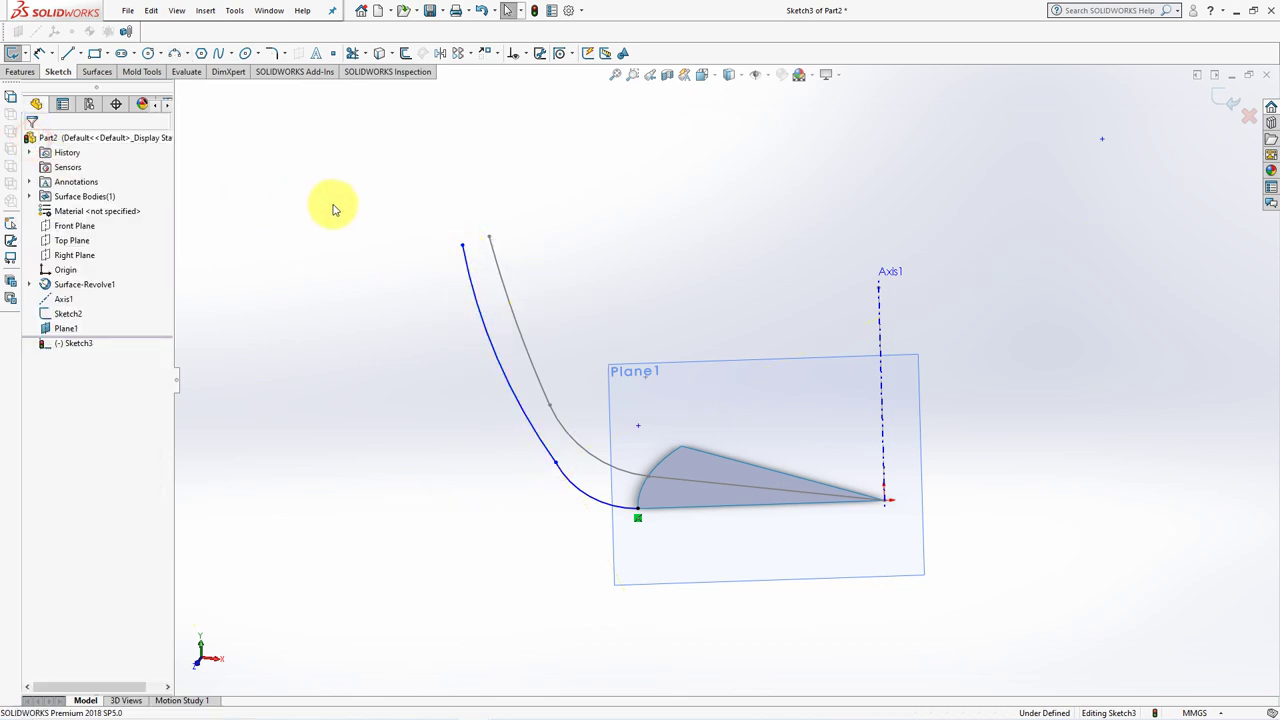
pyautogui.hotkey('ctrl', '8')
# Make the two arcs tangent and level the new arc's top end with Sketch2's
pyautogui.click(525, 53)
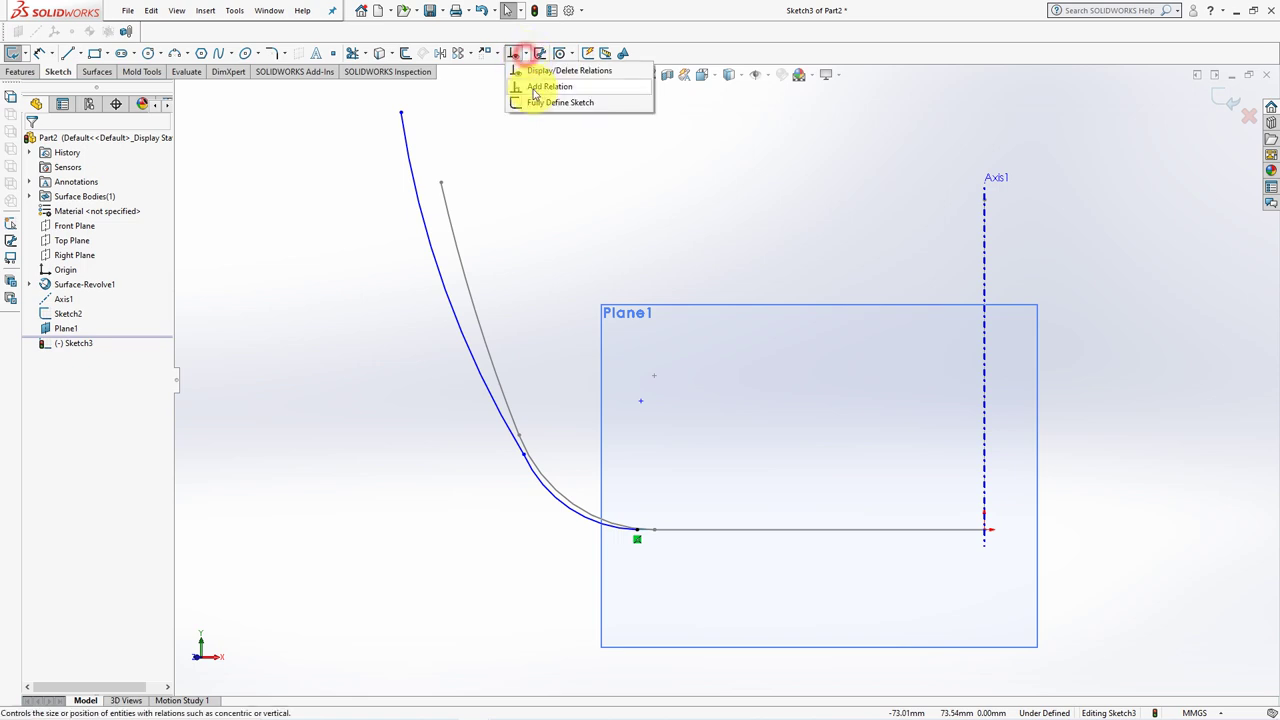
pyautogui.click(535, 87)
pyautogui.click(508, 428)
pyautogui.click(532, 476)
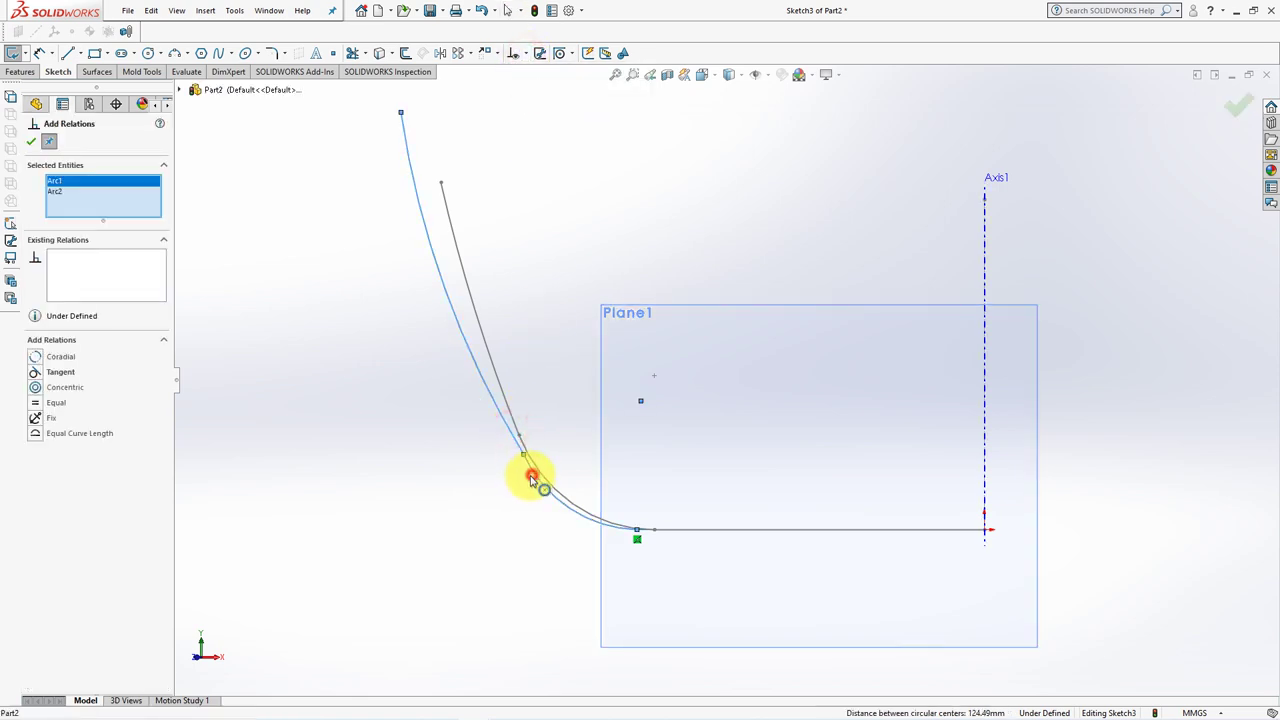
pyautogui.click(36, 373)
pyautogui.click(400, 113)
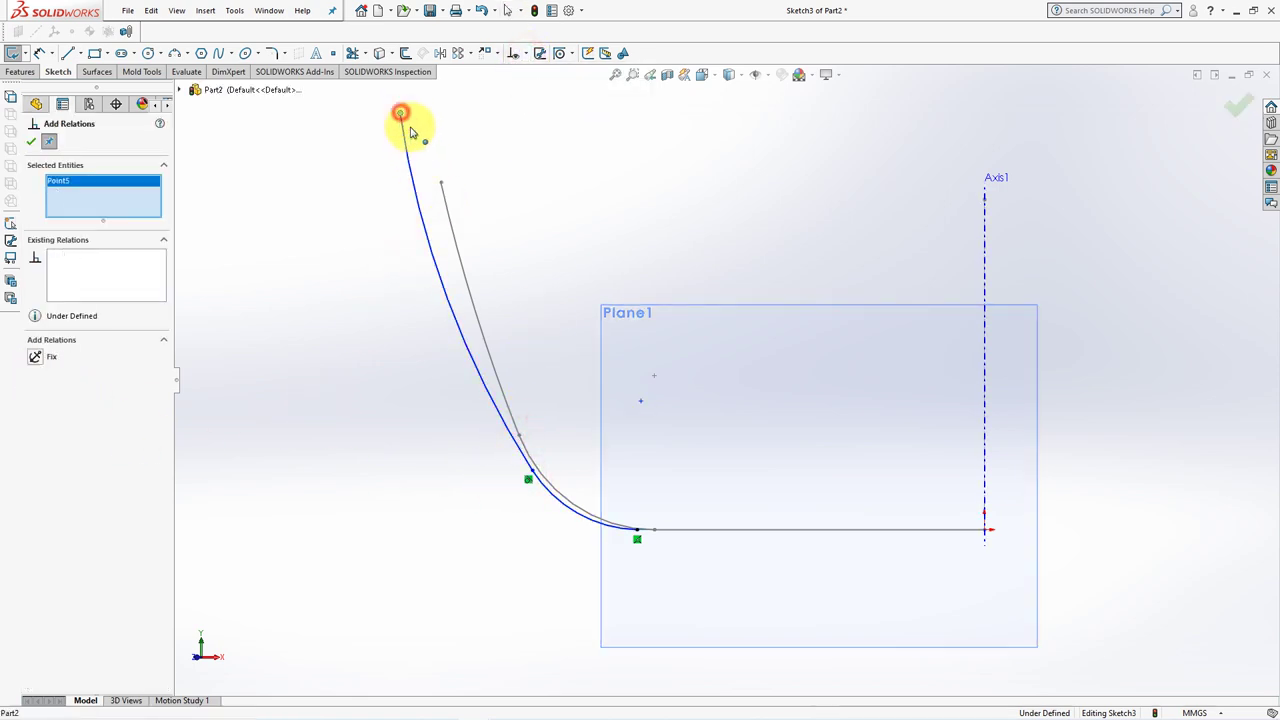
pyautogui.click(442, 184)
pyautogui.click(38, 358)
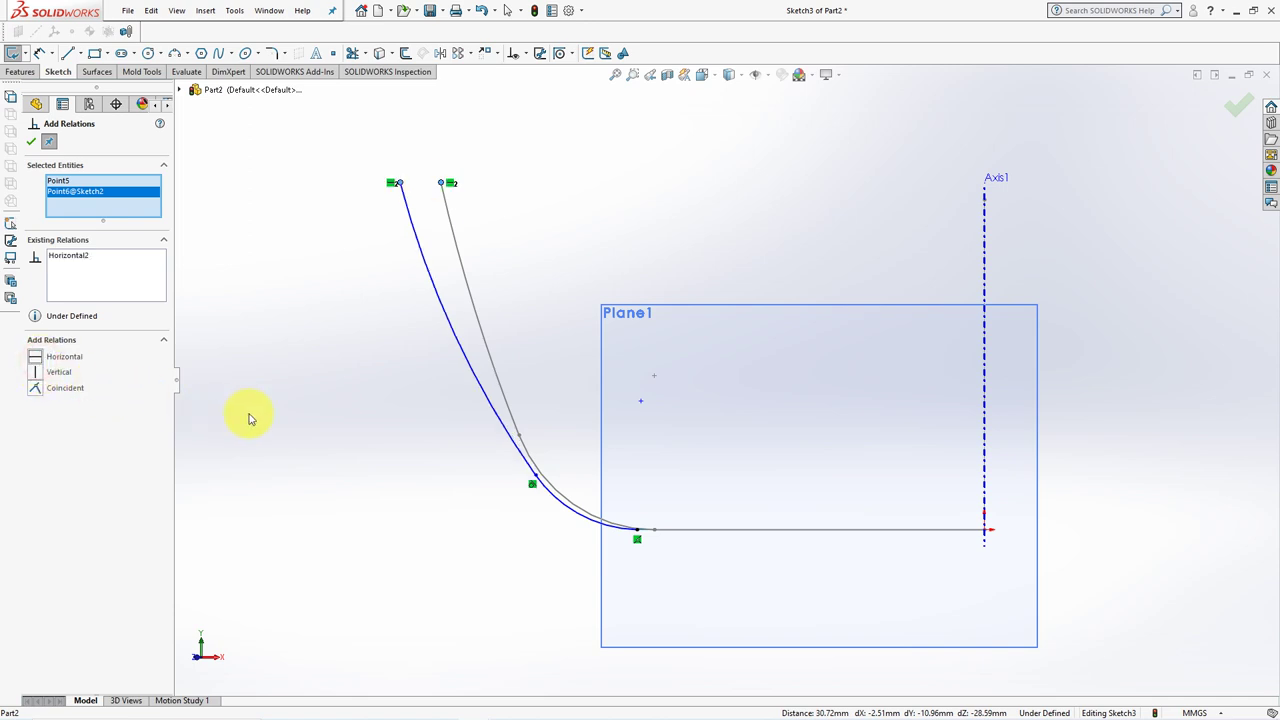
# Make the blade arc tangent to the revolved surface's edge
pyautogui.click(591, 519)
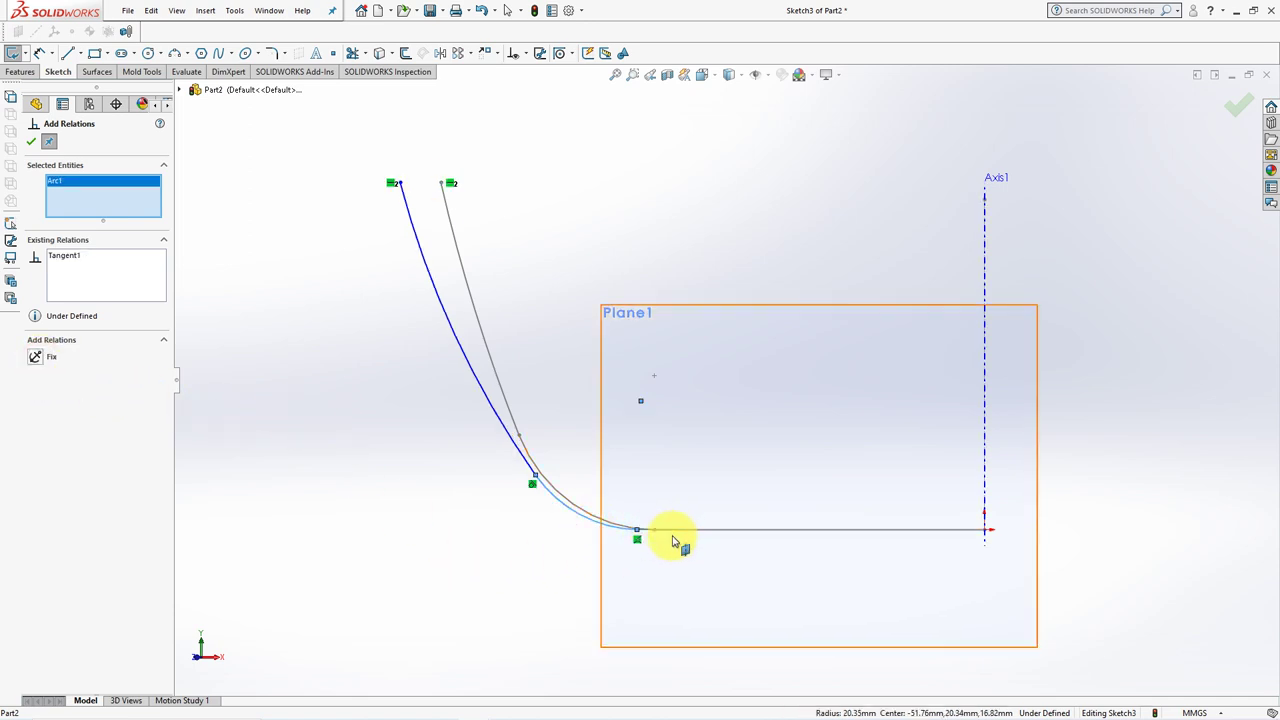
pyautogui.moveTo(677, 543); pyautogui.dragTo(657, 577, button='middle')
pyautogui.click(654, 543)
pyautogui.click(36, 357)
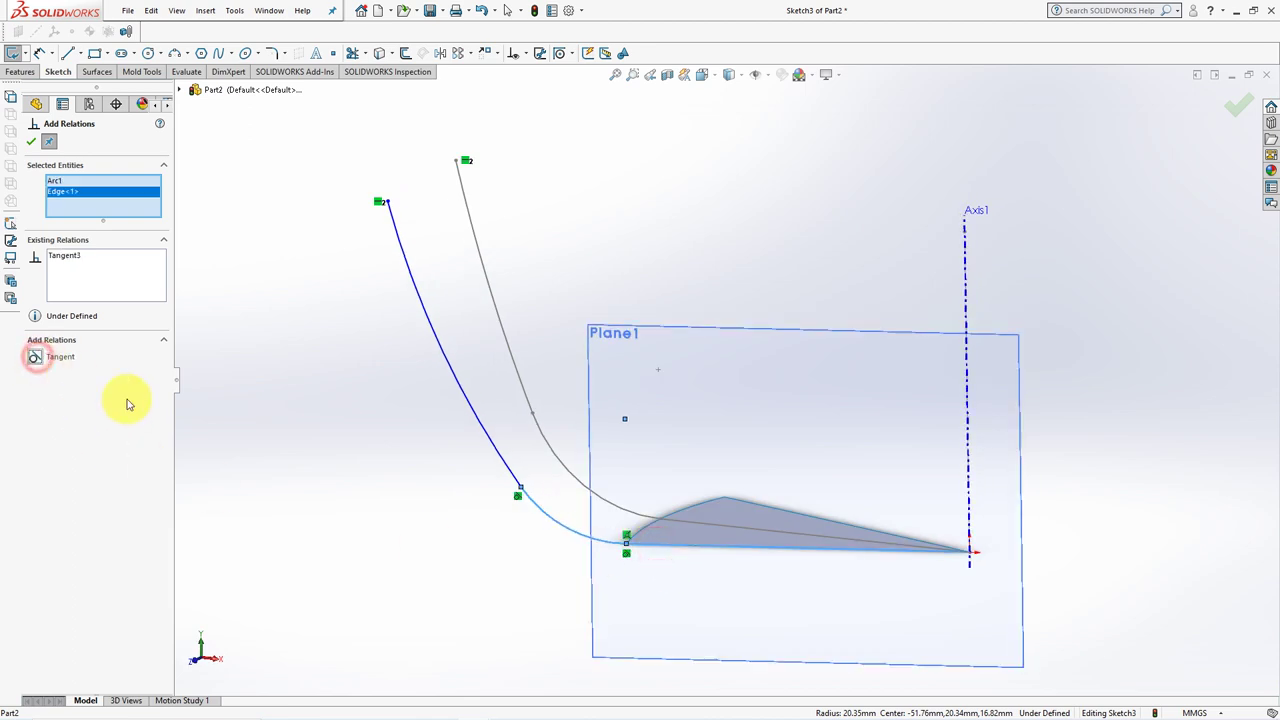
pyautogui.press('Escape')
pyautogui.hotkey('ctrl', '8')
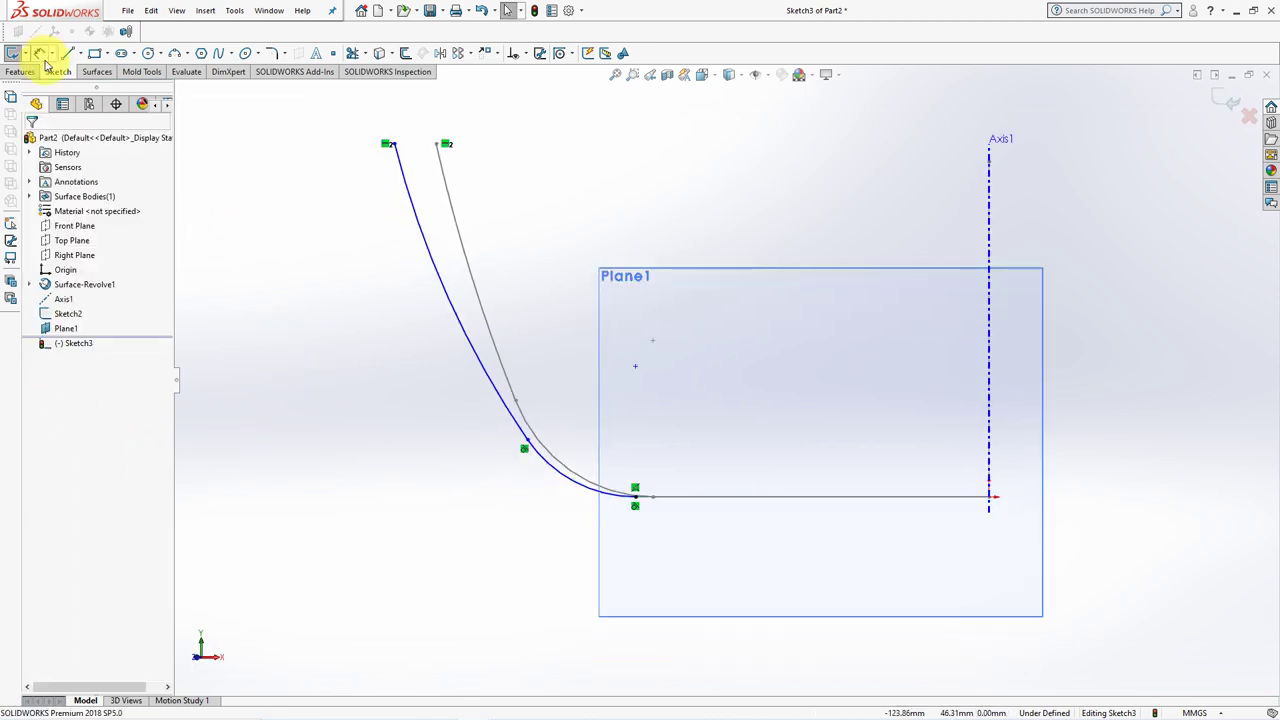
# Dimension the top endpoint 86 and the middle point 76 from Axis1
pyautogui.click(393, 145)
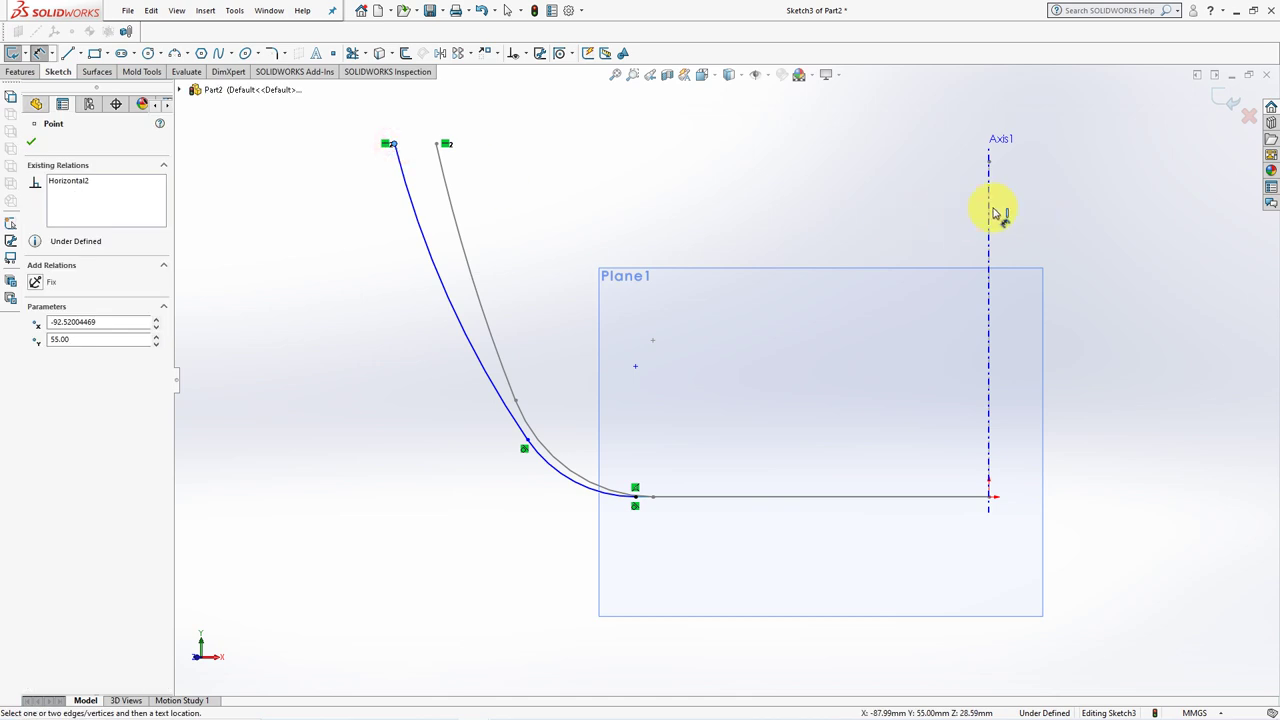
pyautogui.click(990, 207)
pyautogui.click(722, 116)
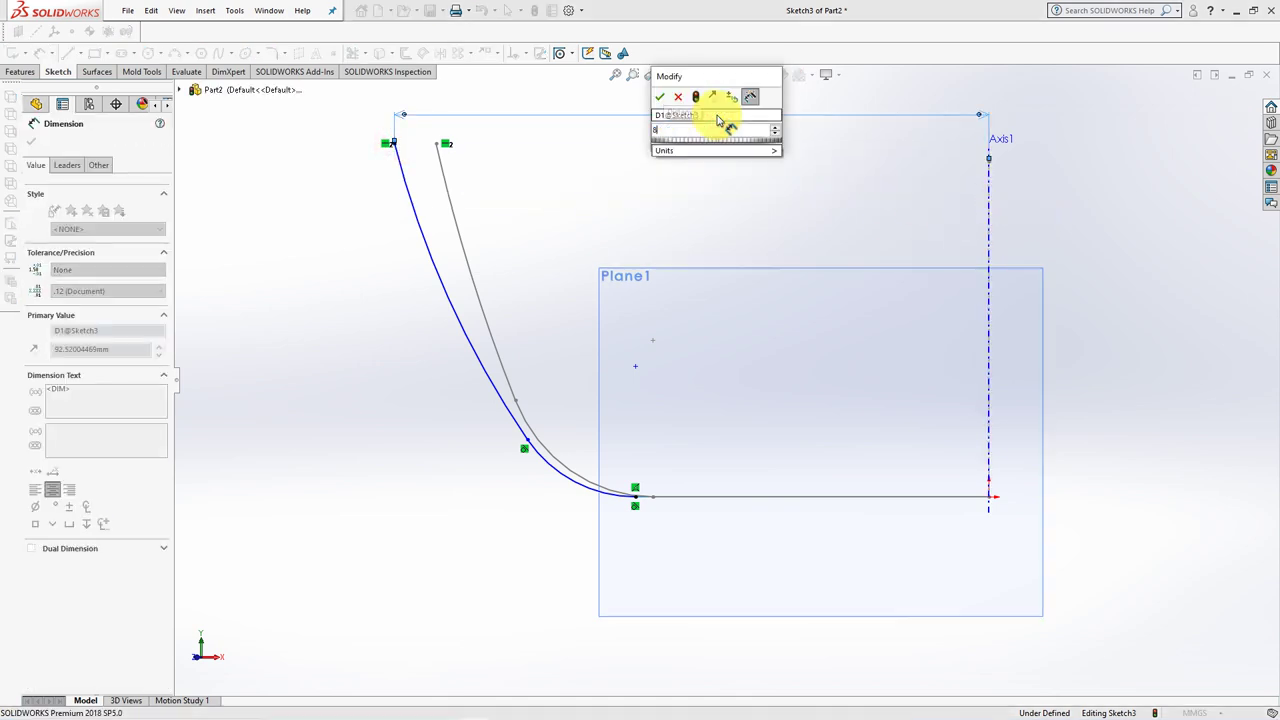
pyautogui.click(660, 96)
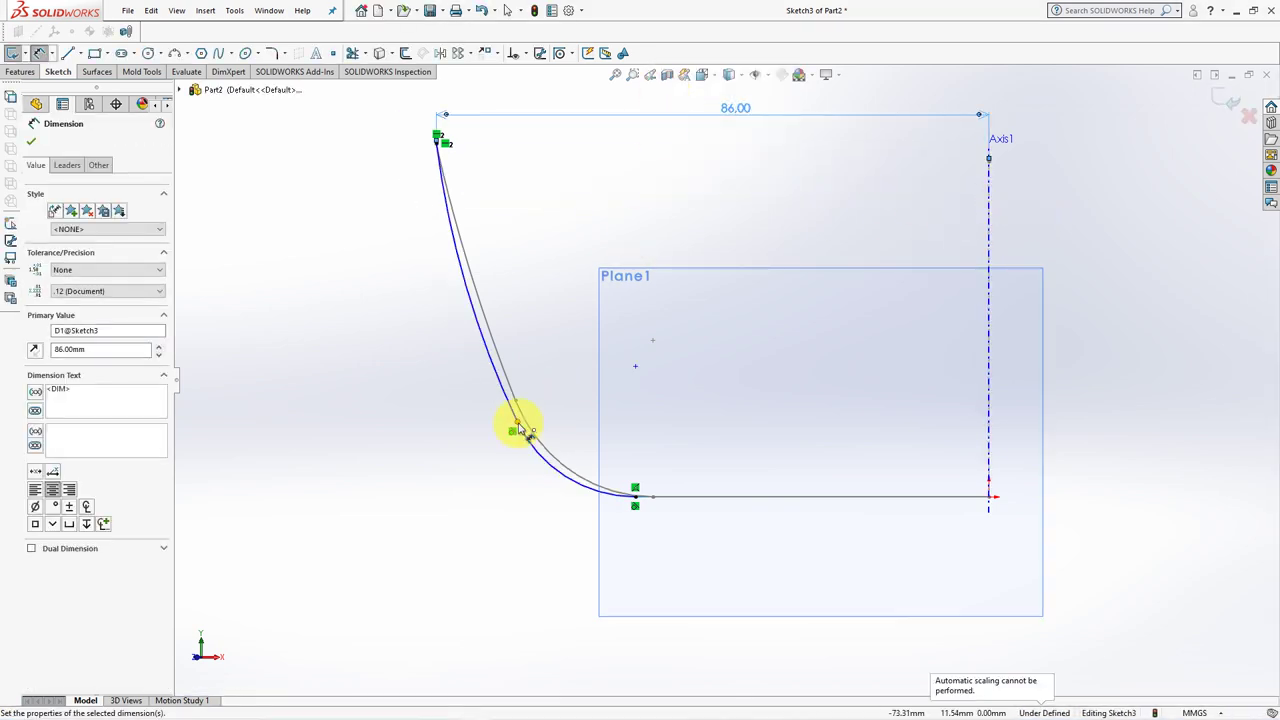
pyautogui.click(517, 421)
pyautogui.click(990, 254)
pyautogui.click(746, 208)
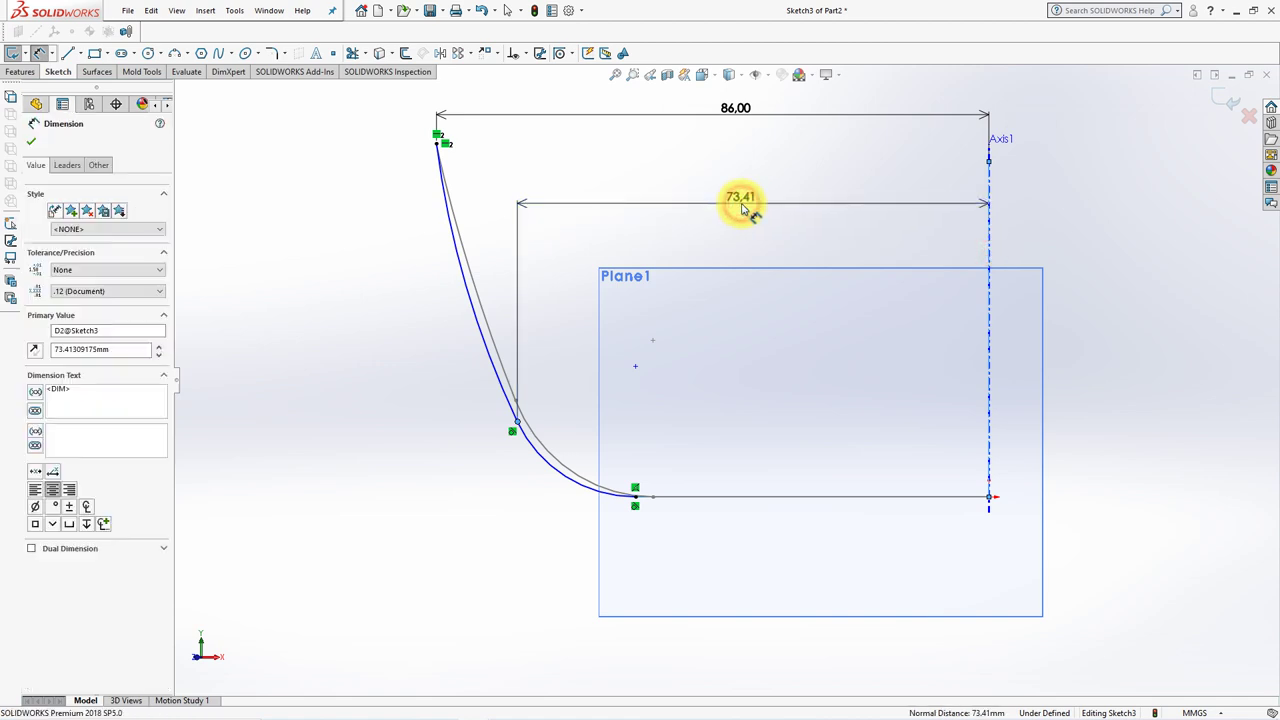
pyautogui.write('76')
pyautogui.click(686, 189)
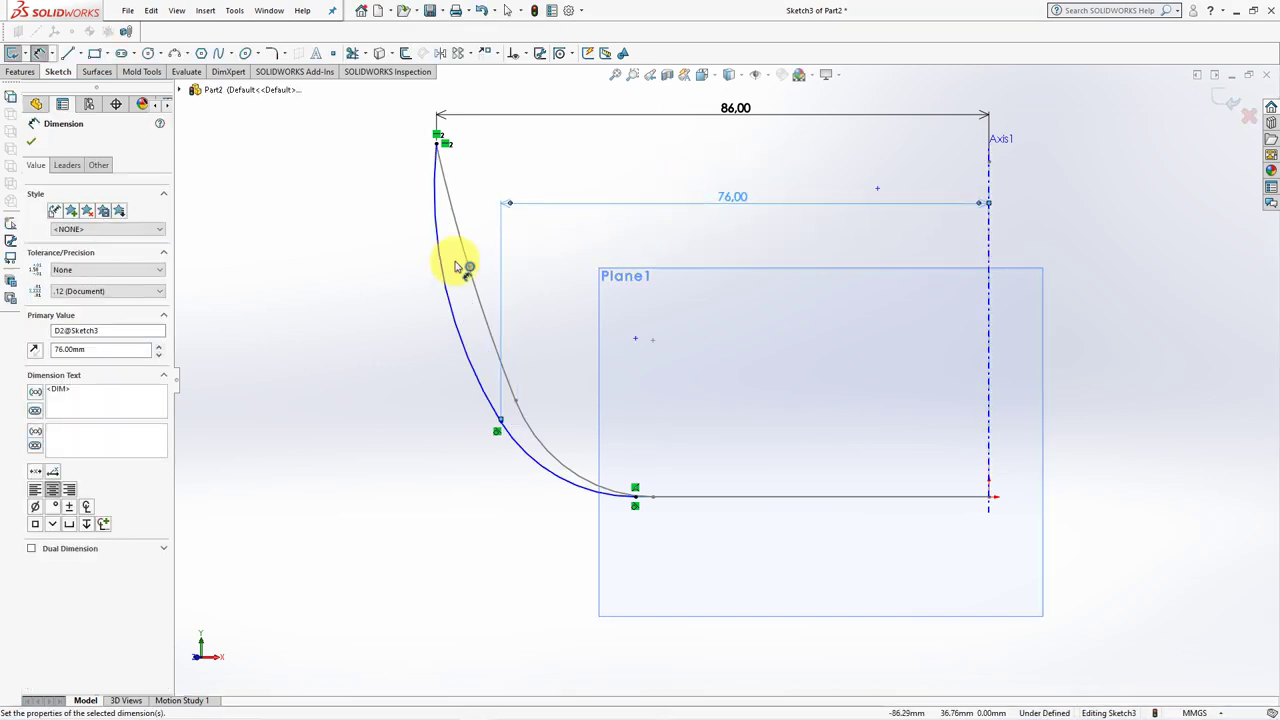
pyautogui.click(351, 262)
# Make the middle point horizontal with Sketch2's middle point and exit the sketch
pyautogui.click(514, 54)
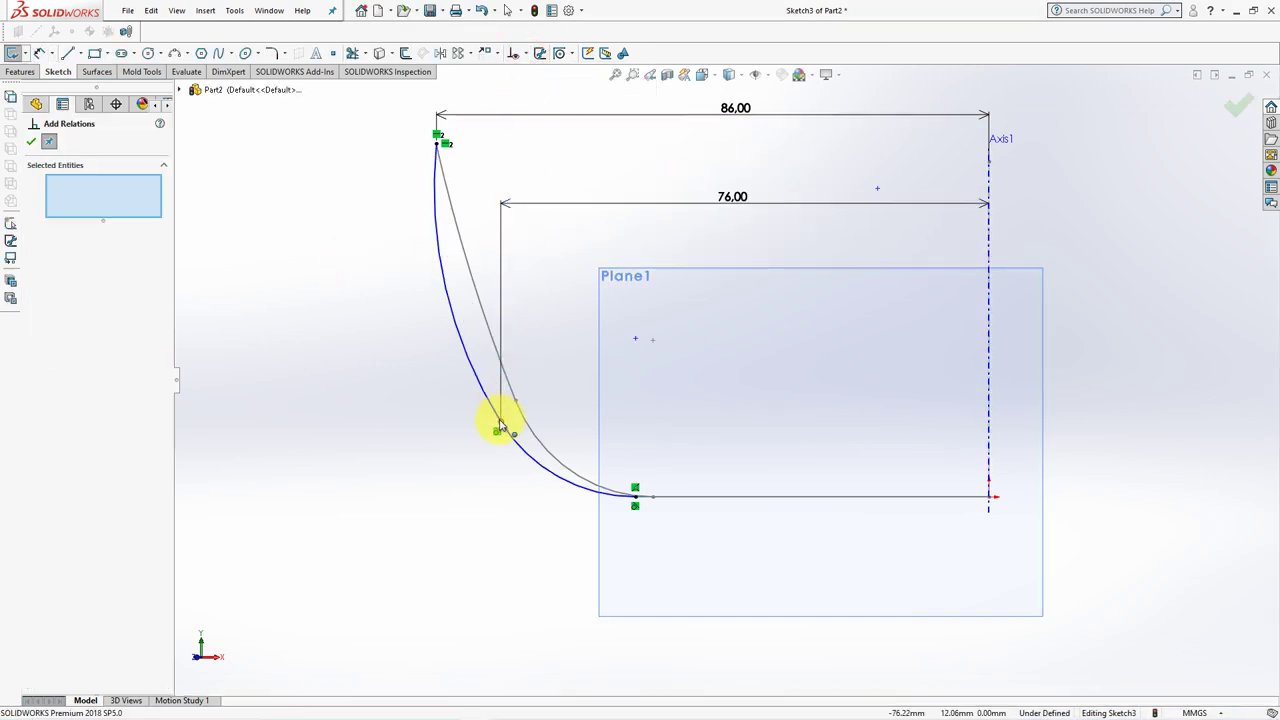
pyautogui.click(500, 421)
pyautogui.click(515, 400)
pyautogui.click(36, 356)
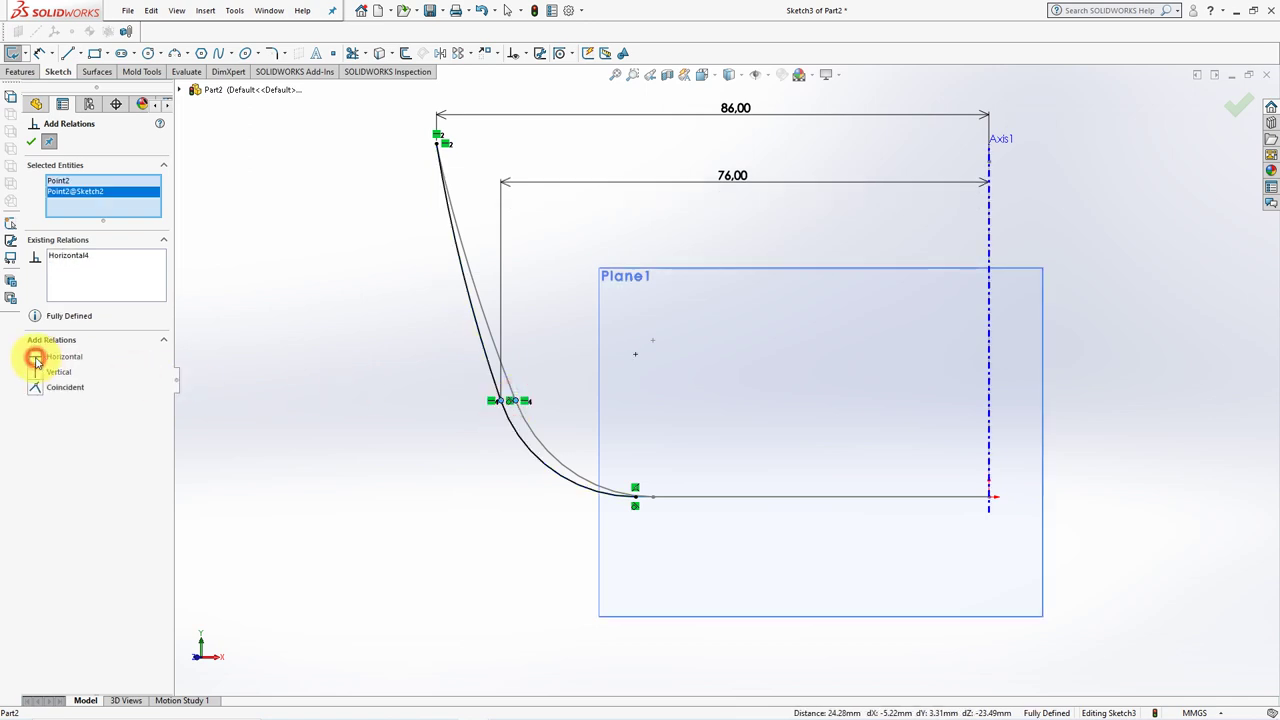
pyautogui.click(33, 142)
pyautogui.moveTo(380, 315); pyautogui.dragTo(358, 347, button='middle')
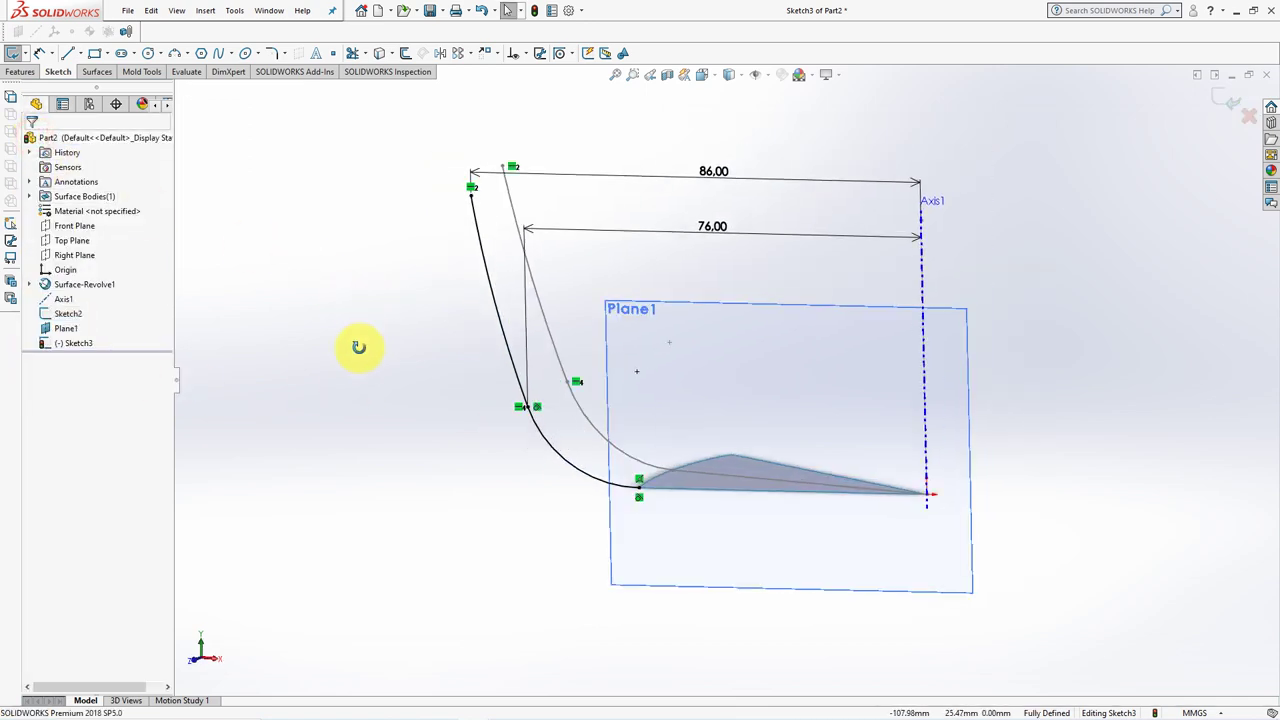
pyautogui.click(1228, 103)
# Create Plane2 referencing the wedge's top edge and its face
pyautogui.moveTo(1104, 249)
pyautogui.mouseDown(button='middle')
pyautogui.moveTo(1088, 280)
pyautogui.moveTo(843, 414)
pyautogui.mouseUp(button='middle')
pyautogui.click(843, 390)
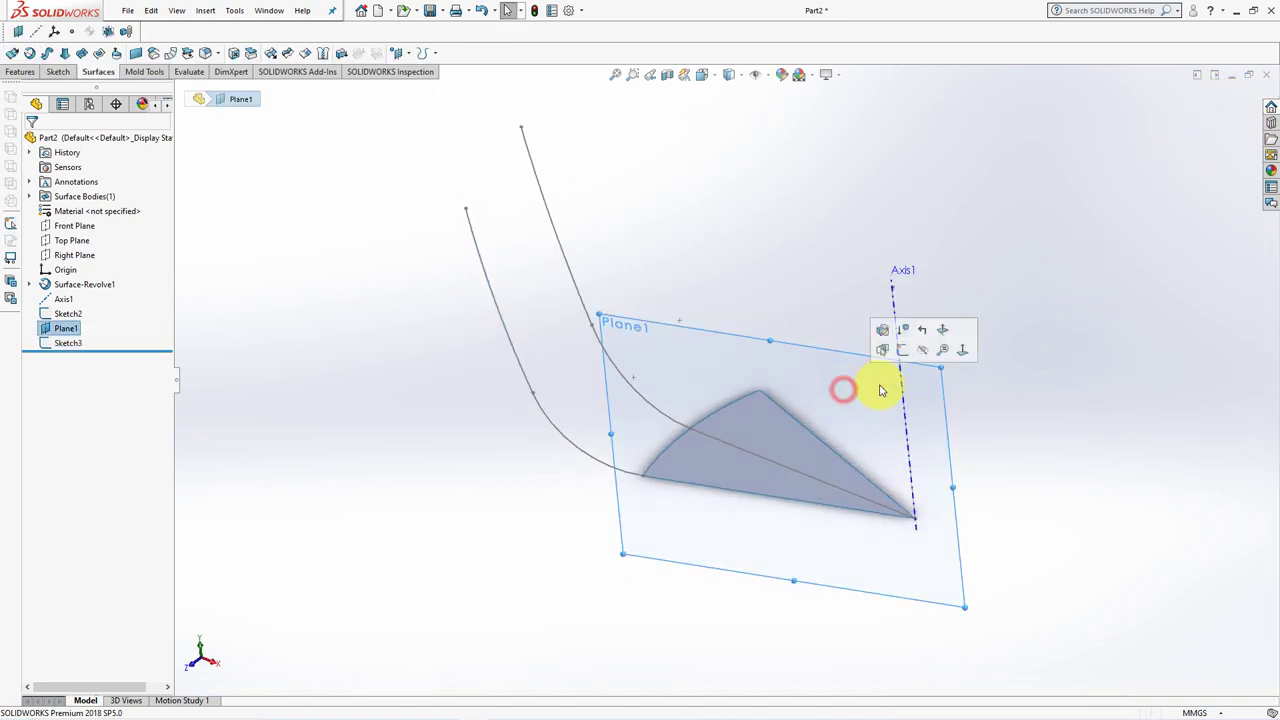
pyautogui.click(922, 355)
pyautogui.click(400, 53)
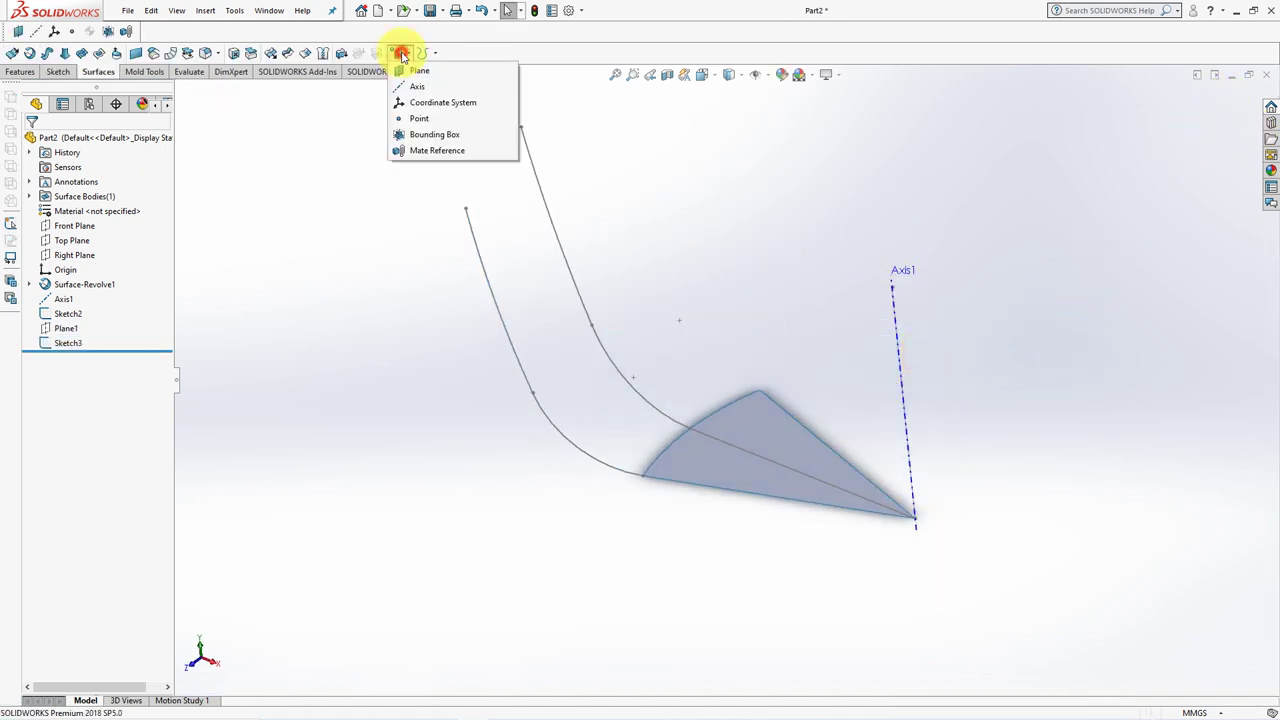
pyautogui.click(426, 70)
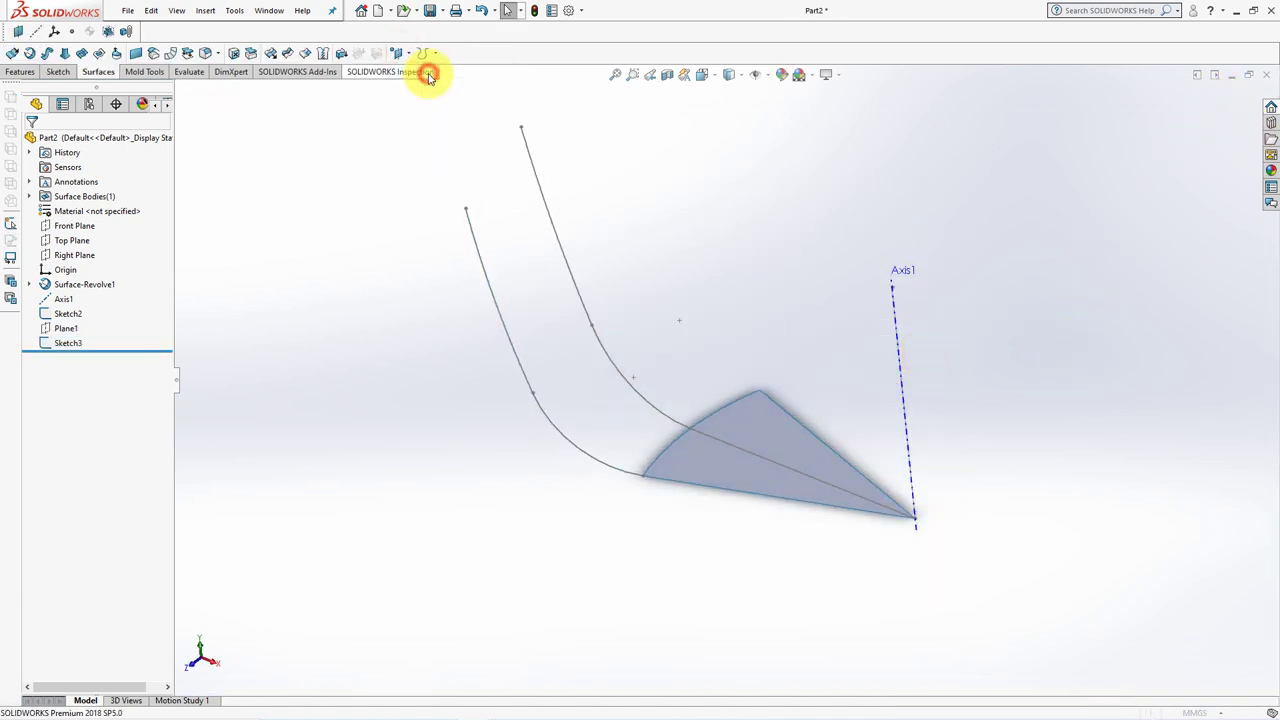
pyautogui.click(845, 463)
pyautogui.click(781, 442)
pyautogui.press('Return')
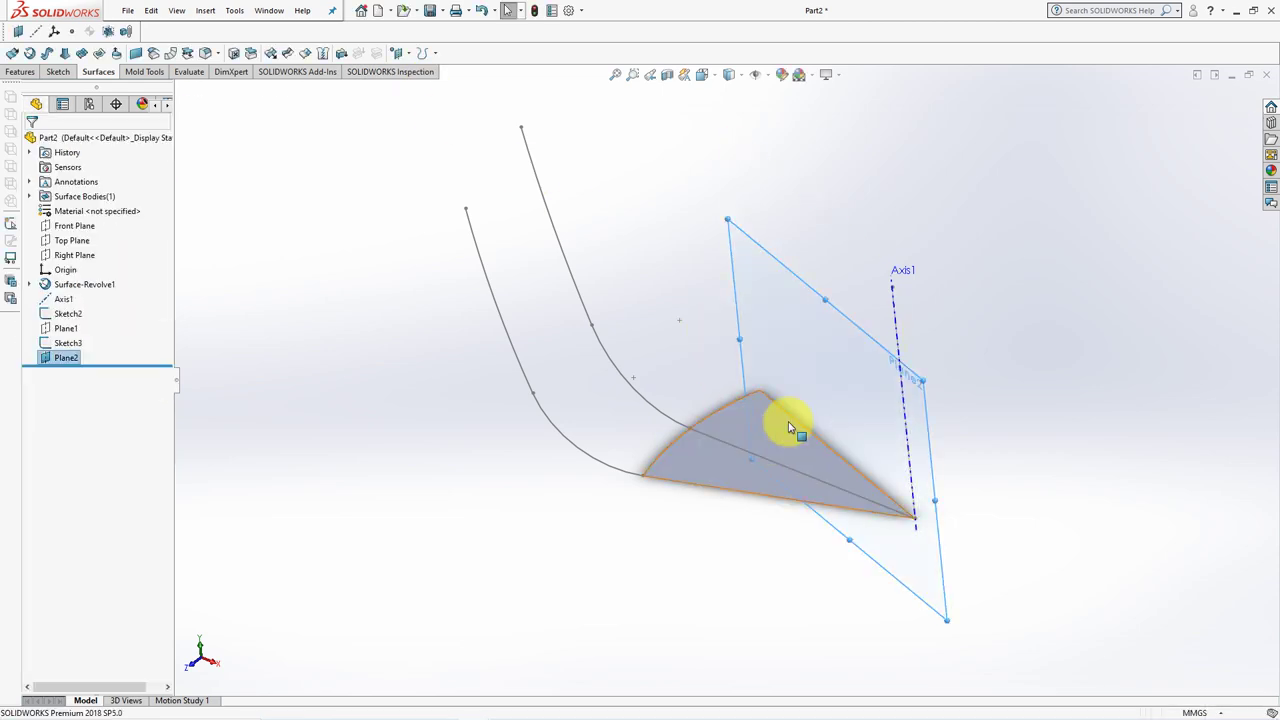
pyautogui.moveTo(988, 366)
pyautogui.mouseDown(button='middle')
pyautogui.moveTo(1023, 303)
pyautogui.moveTo(1054, 374)
pyautogui.mouseUp(button='middle')
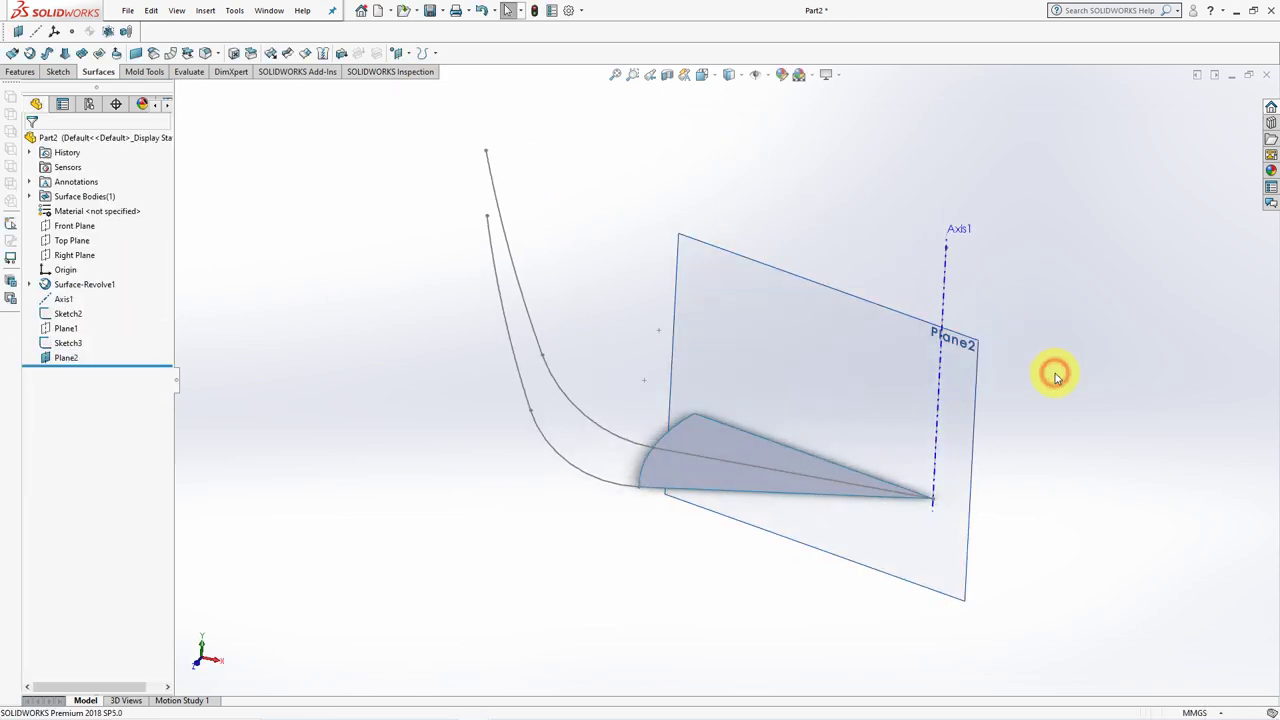
# Copy the Sketch3 blade curve and paste it onto Plane2
pyautogui.click(62, 344)
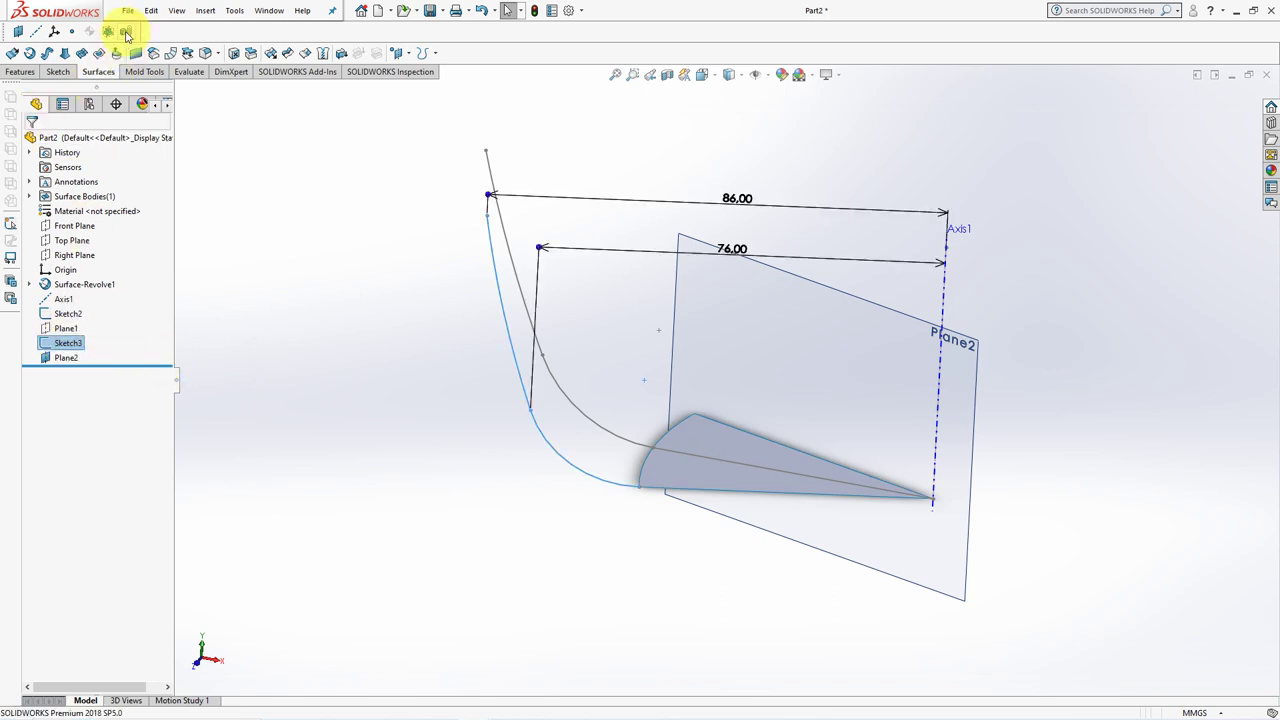
pyautogui.click(151, 10)
pyautogui.click(180, 118)
pyautogui.click(264, 226)
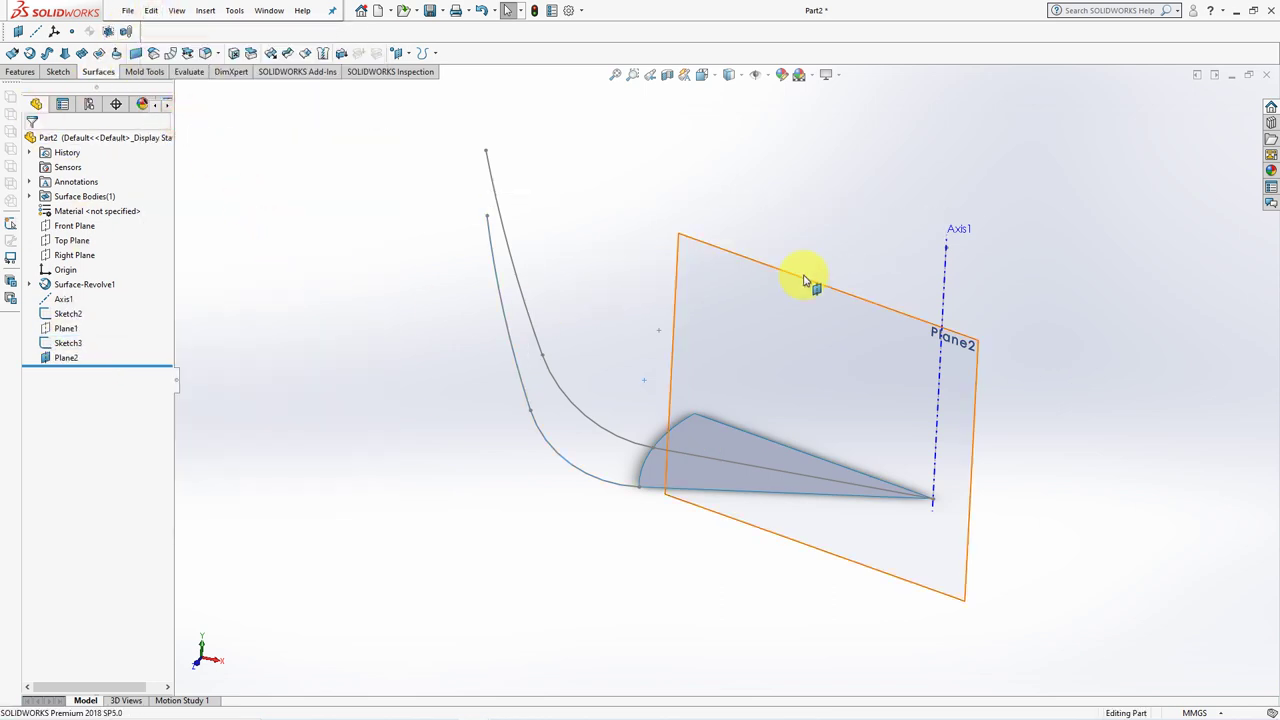
pyautogui.click(741, 284)
pyautogui.click(151, 10)
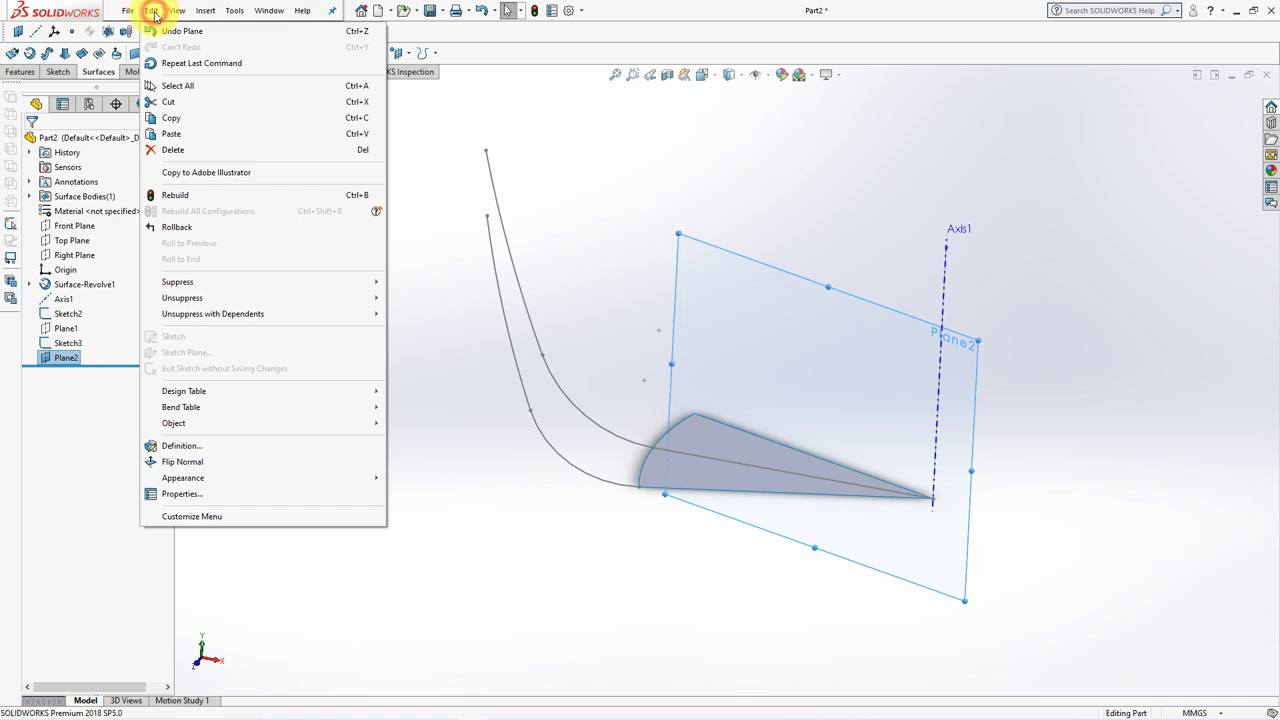
pyautogui.click(186, 133)
# Start a sketch on Plane2 and convert Sketch5's curve into it
pyautogui.press('f')
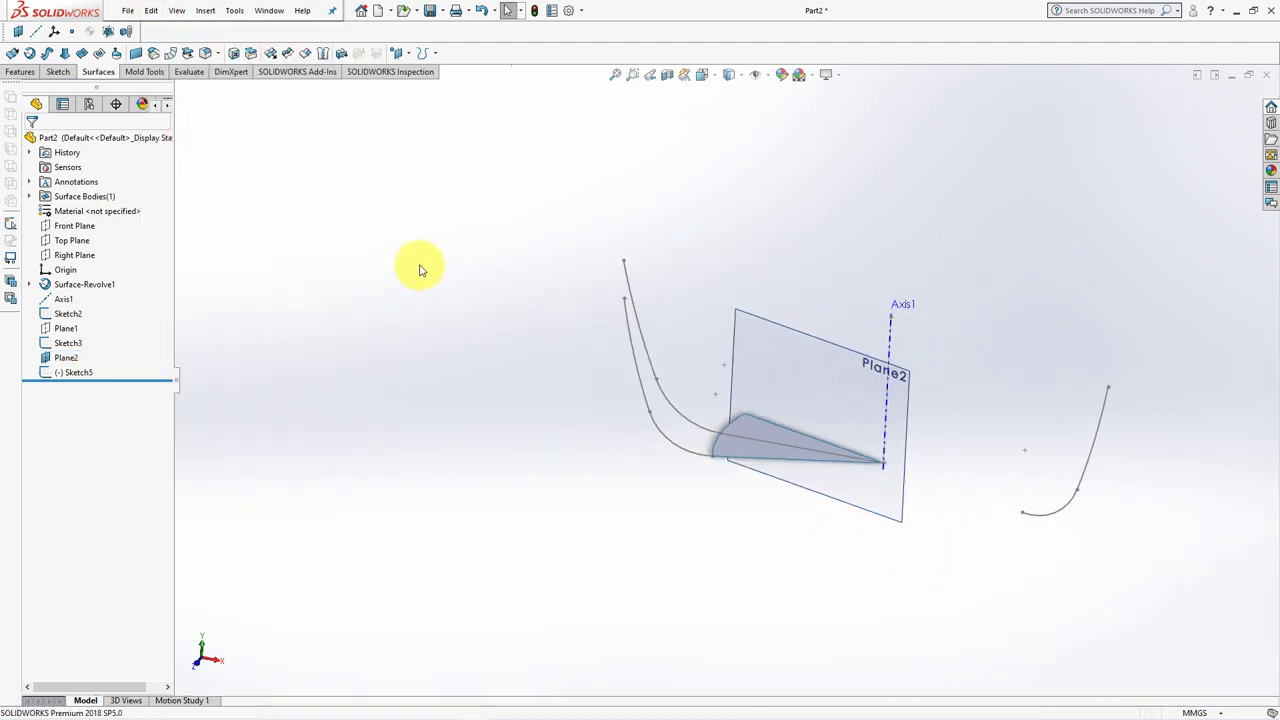
pyautogui.click(775, 367)
pyautogui.click(830, 321)
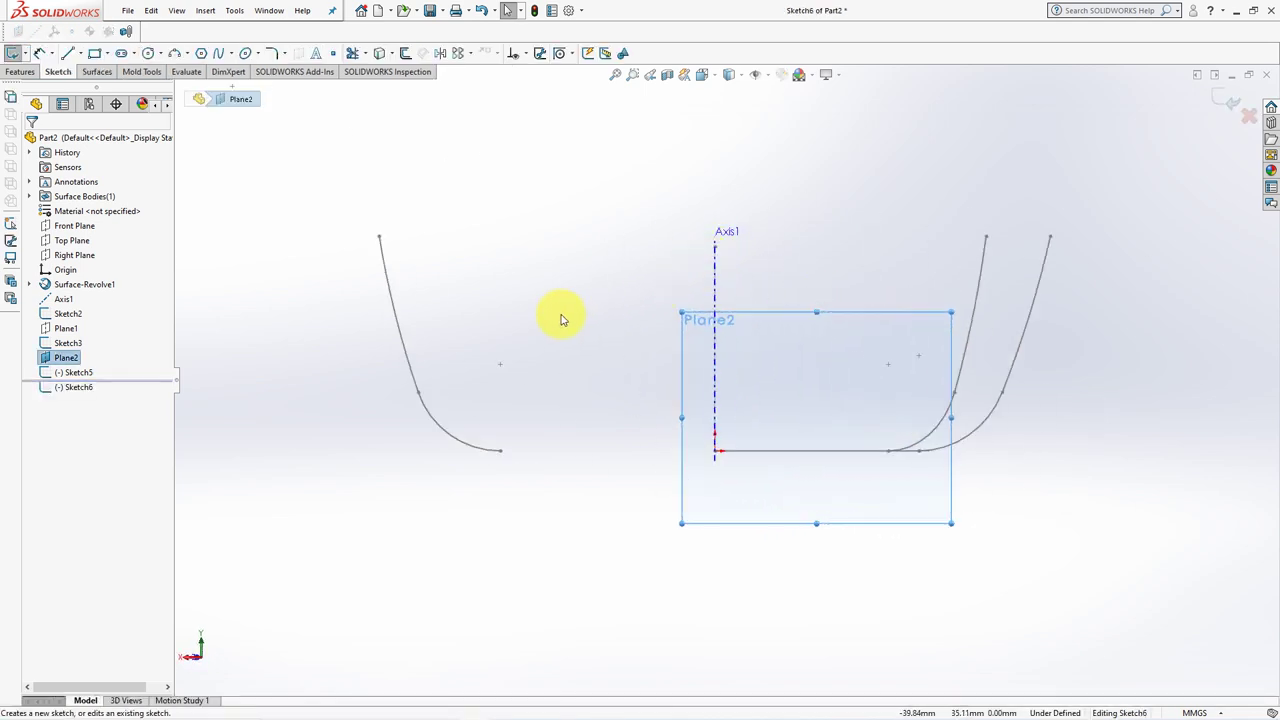
pyautogui.click(118, 372)
pyautogui.click(379, 53)
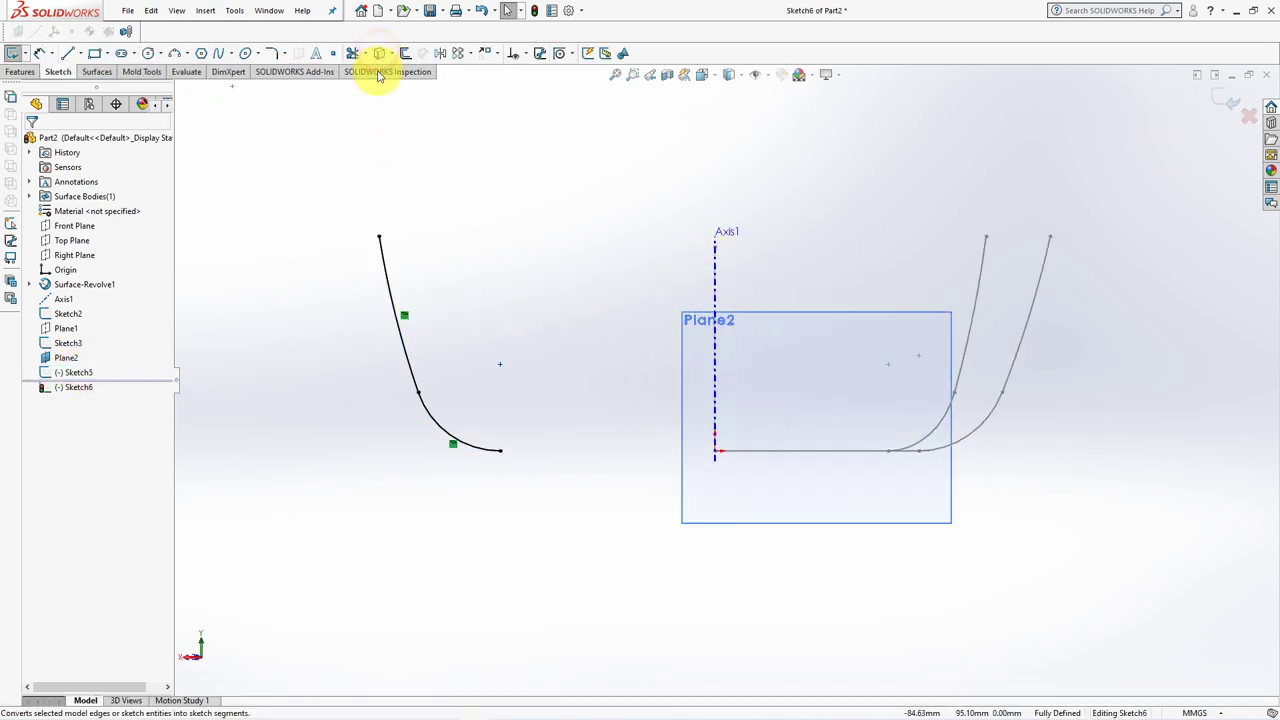
# Draw a vertical centerline from the origin up along Axis1
pyautogui.click(80, 53)
pyautogui.click(112, 77)
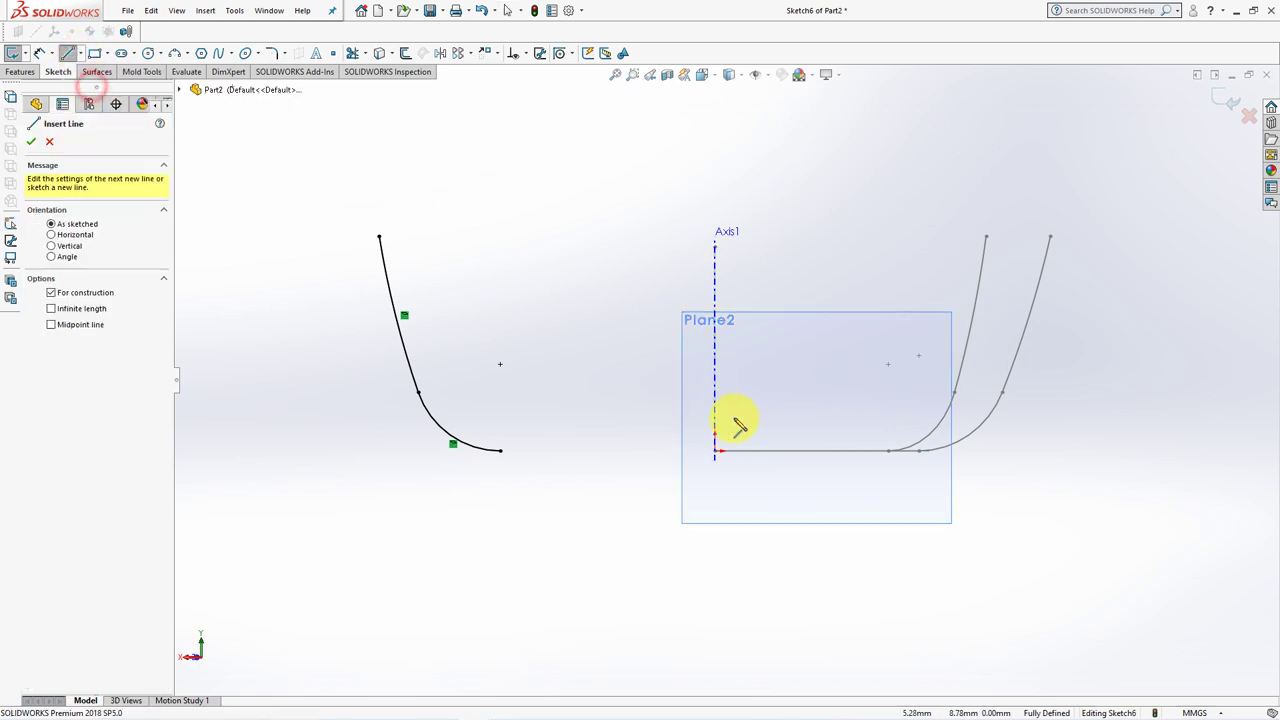
pyautogui.click(716, 451)
pyautogui.click(714, 255)
pyautogui.press('Escape')
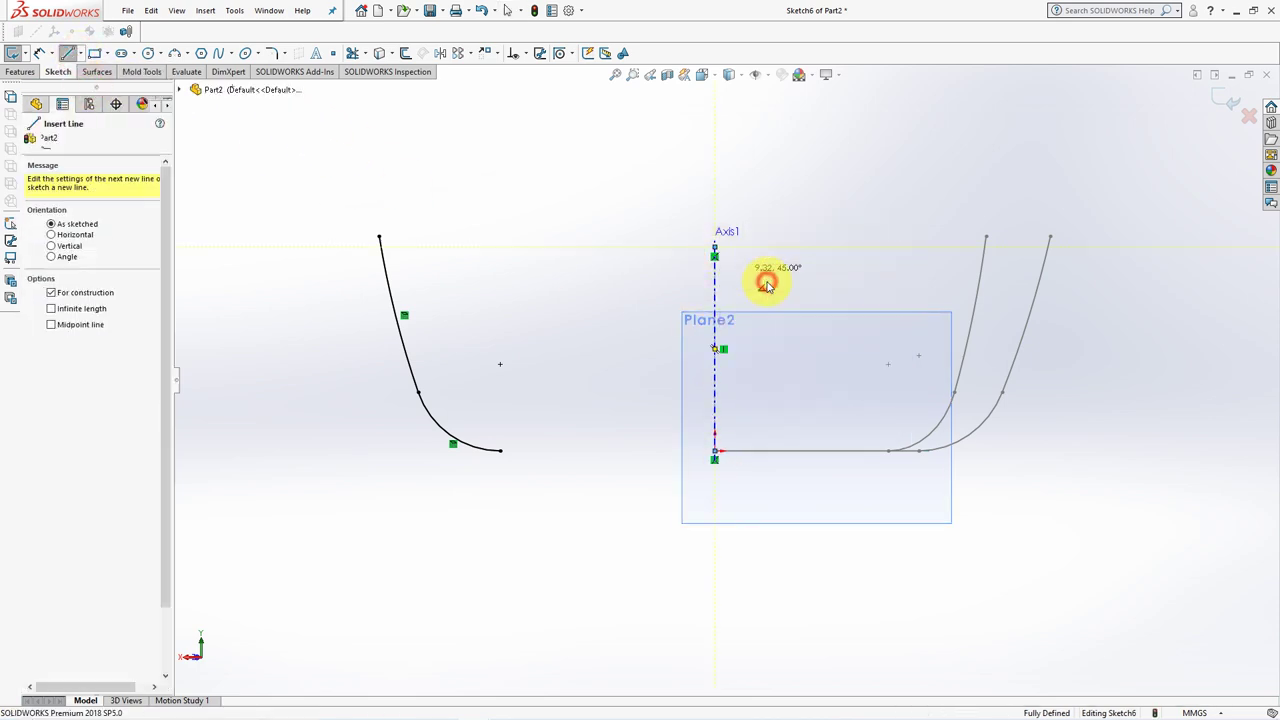
pyautogui.press('Escape')
# Mirror the converted arcs about the centerline, keeping the originals, and close Sketch6
pyautogui.click(440, 53)
pyautogui.moveTo(346, 189); pyautogui.dragTo(562, 503)
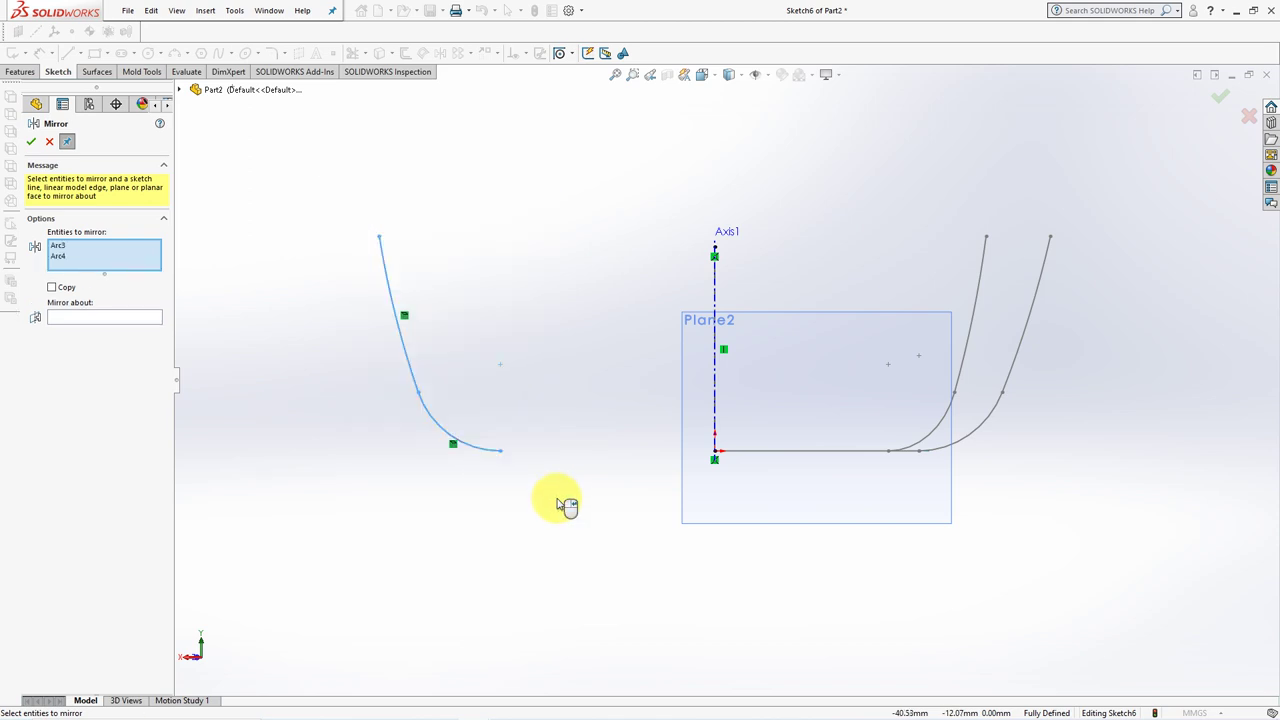
pyautogui.click(100, 317)
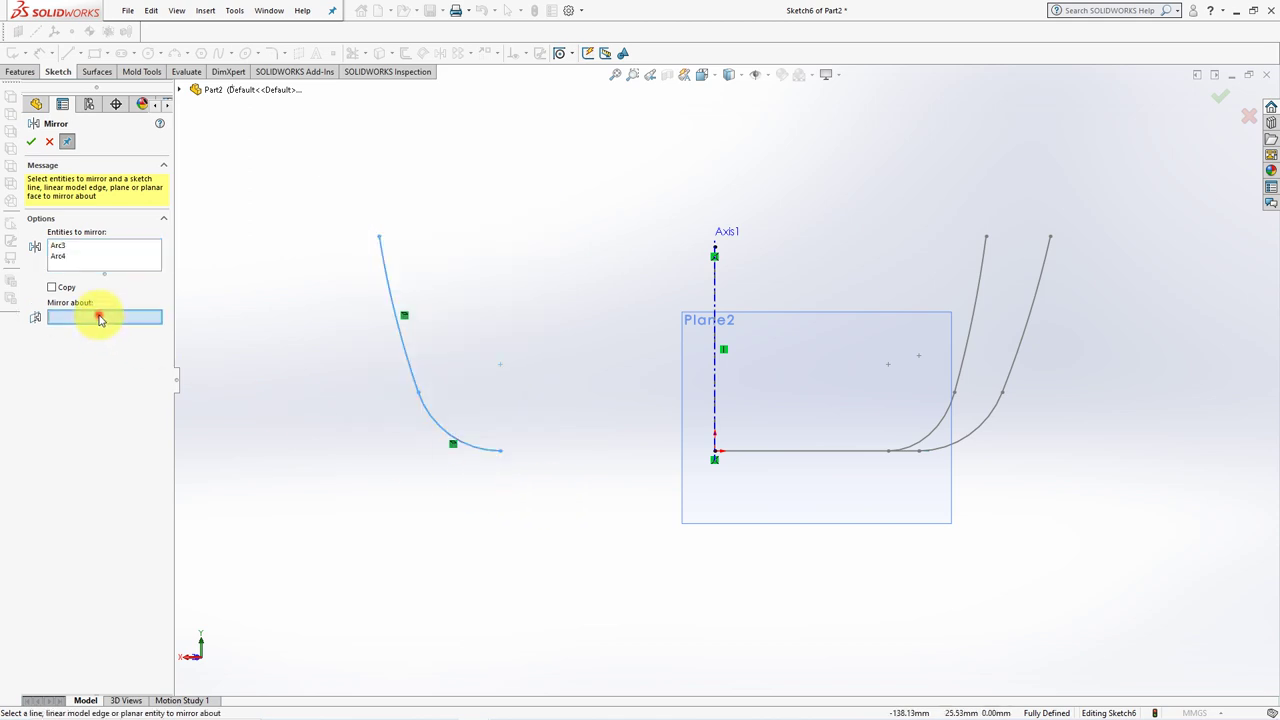
pyautogui.click(716, 290)
pyautogui.click(31, 146)
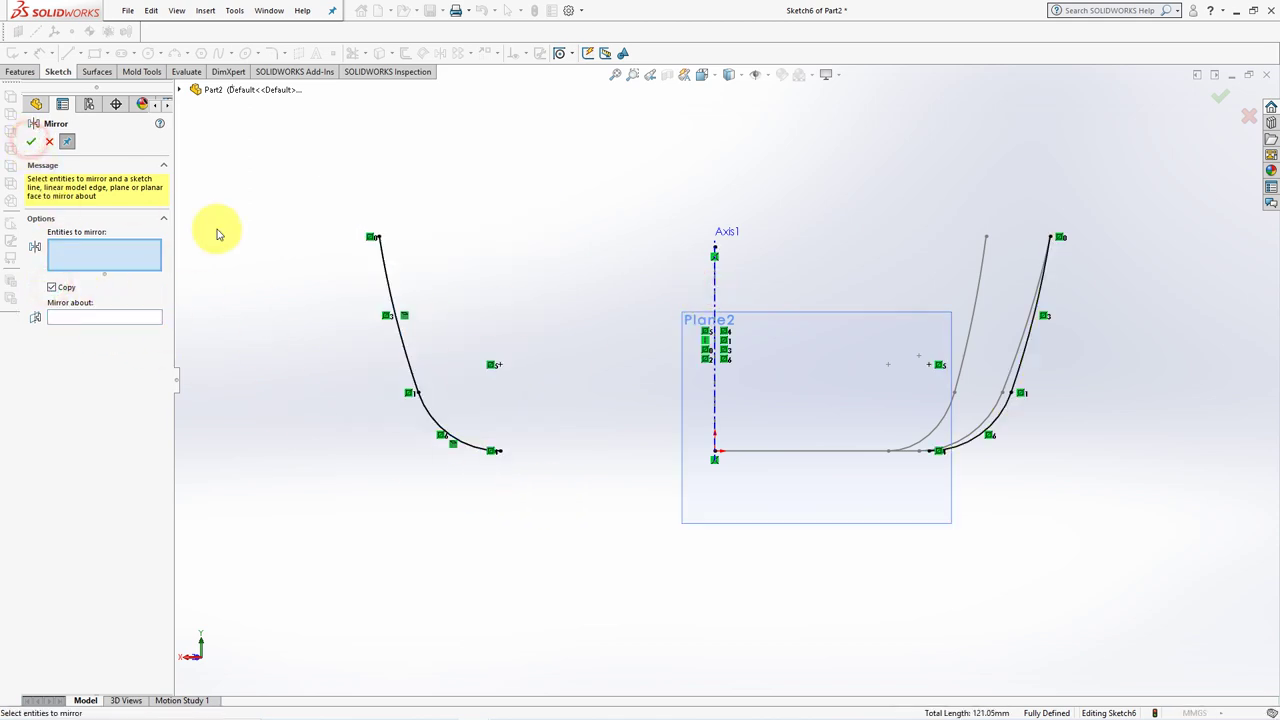
pyautogui.click(33, 140)
pyautogui.moveTo(287, 189)
pyautogui.mouseDown()
pyautogui.moveTo(342, 270)
pyautogui.moveTo(552, 500)
pyautogui.mouseUp()
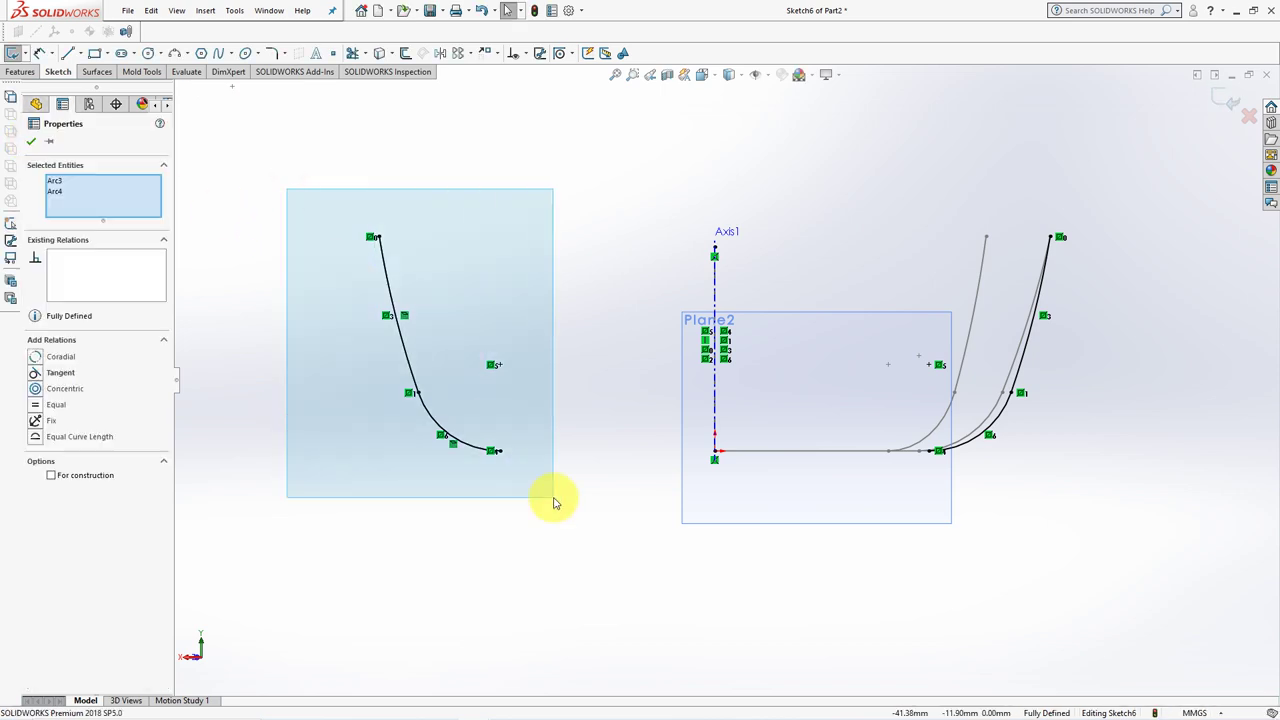
pyautogui.click(608, 457)
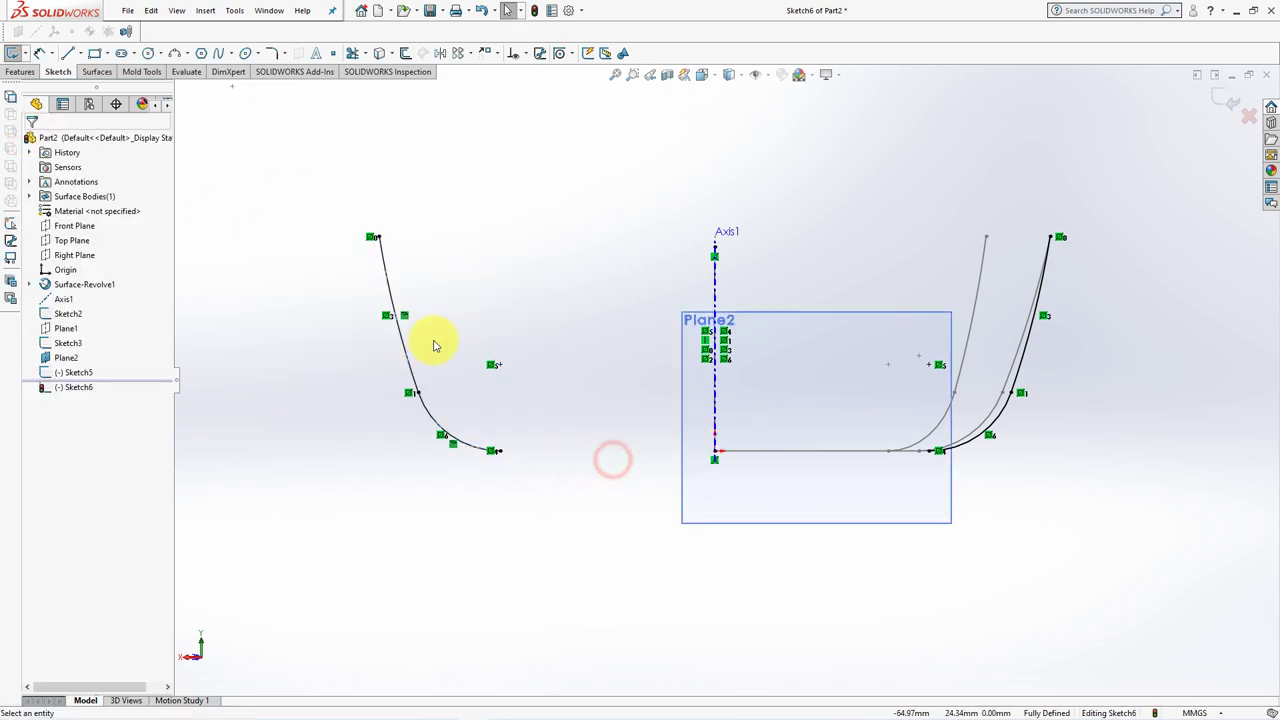
pyautogui.click(1228, 100)
# Hide Sketch3 and Plane2, leaving the curves, Axis1 and wedge surface visible
pyautogui.moveTo(1223, 100)
pyautogui.mouseDown(button='middle')
pyautogui.moveTo(857, 200)
pyautogui.moveTo(406, 399)
pyautogui.mouseUp(button='middle')
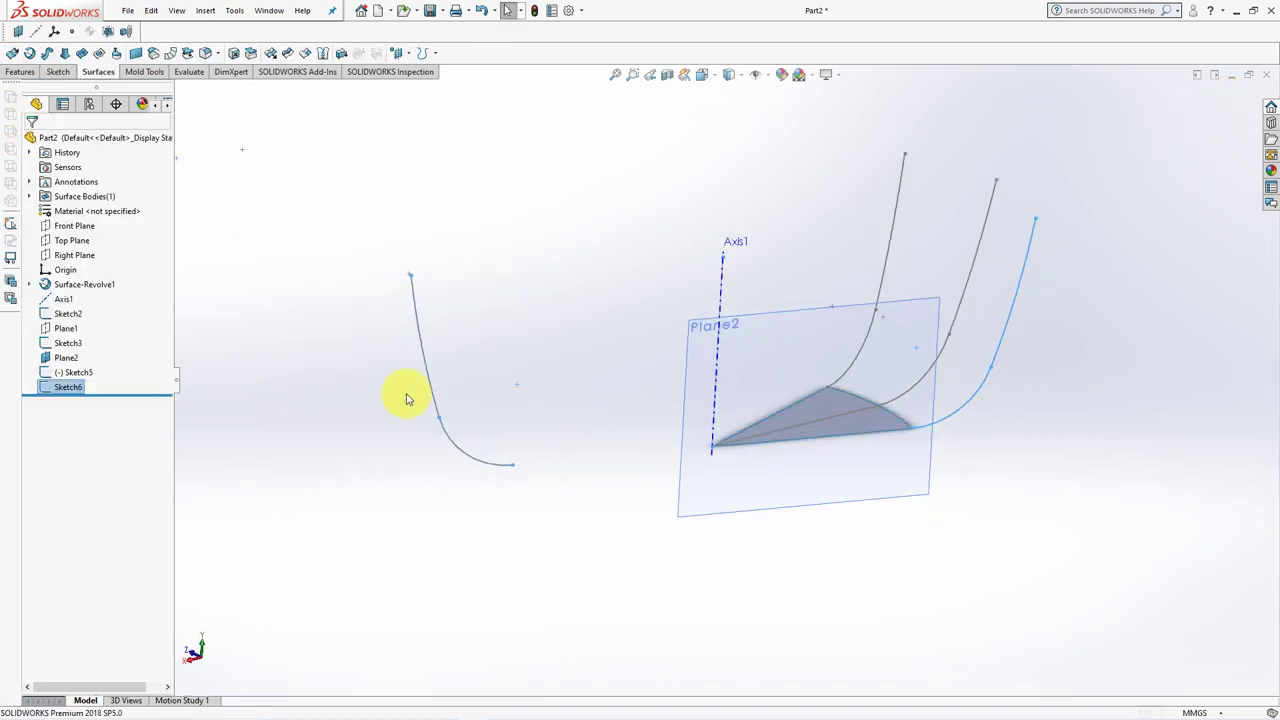
pyautogui.click(65, 343)
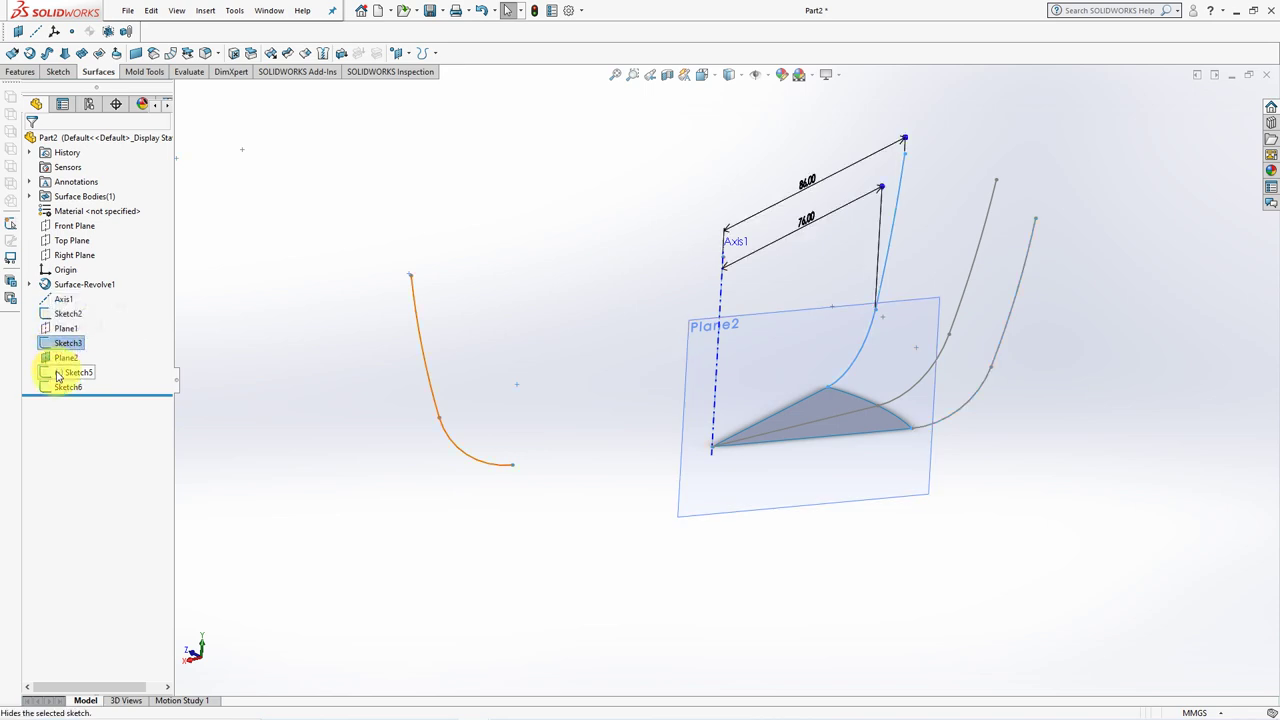
pyautogui.click(57, 376)
pyautogui.click(279, 361)
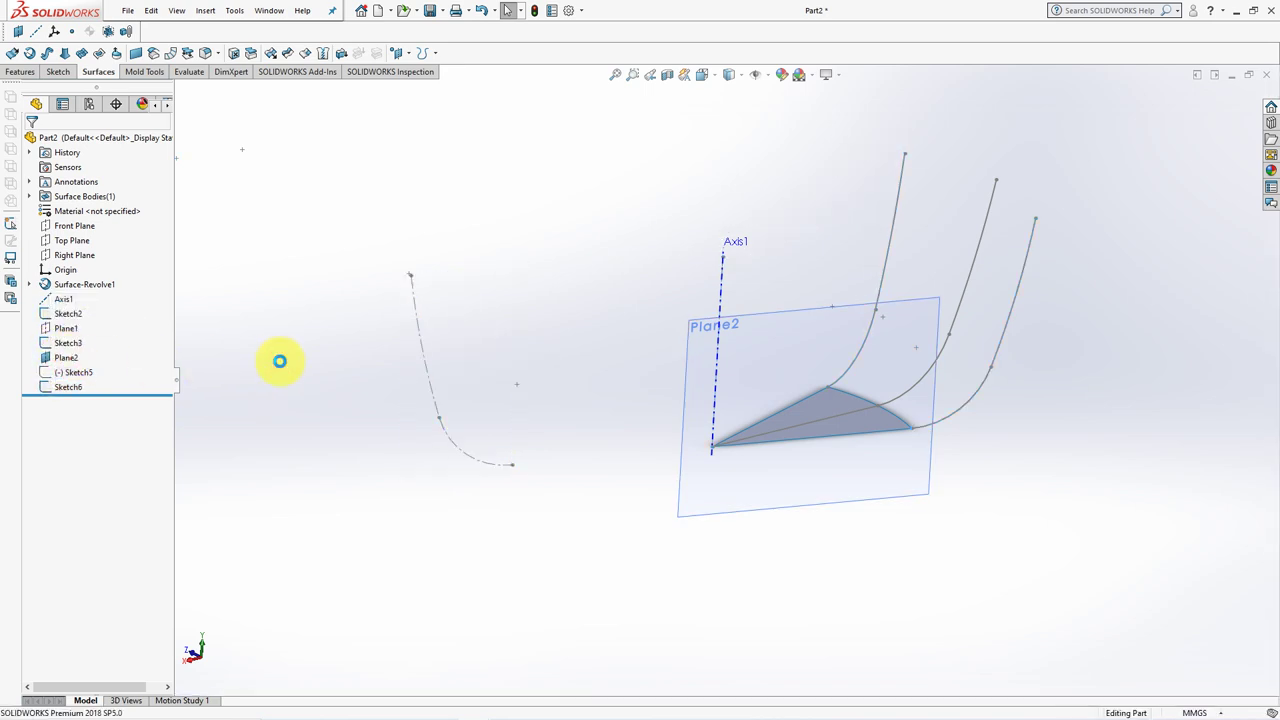
pyautogui.click(808, 346)
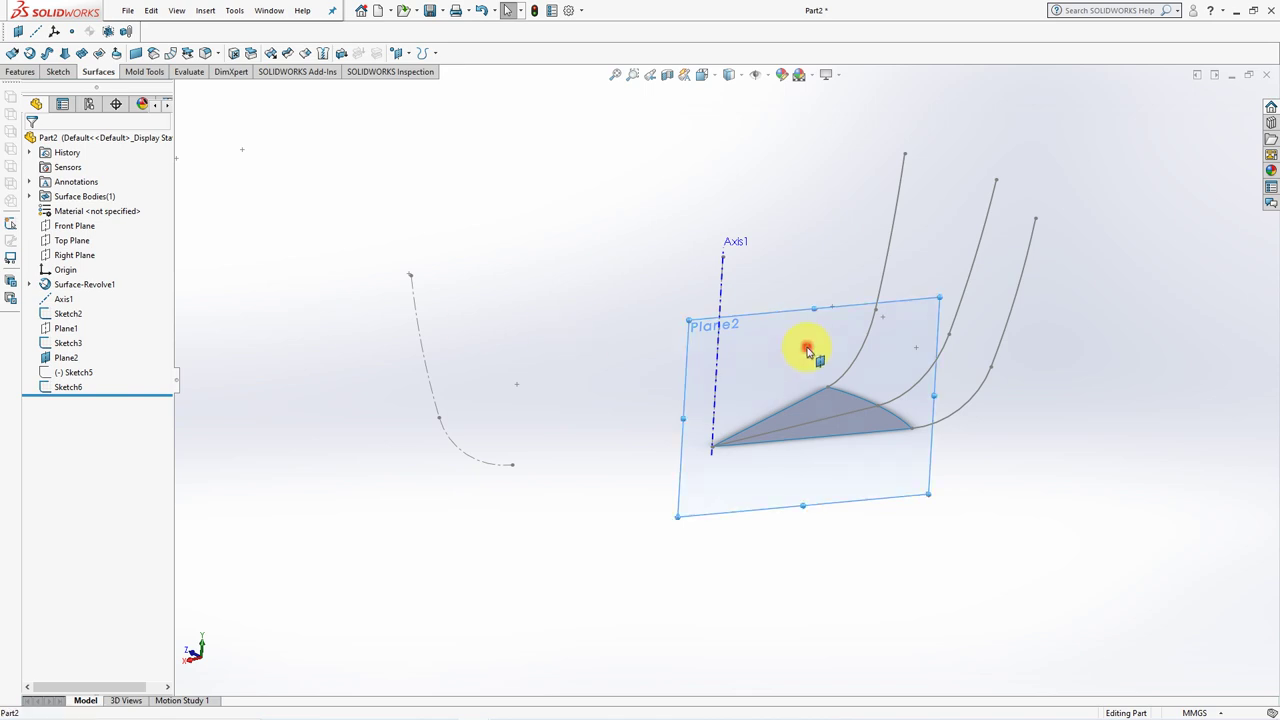
pyautogui.click(890, 300)
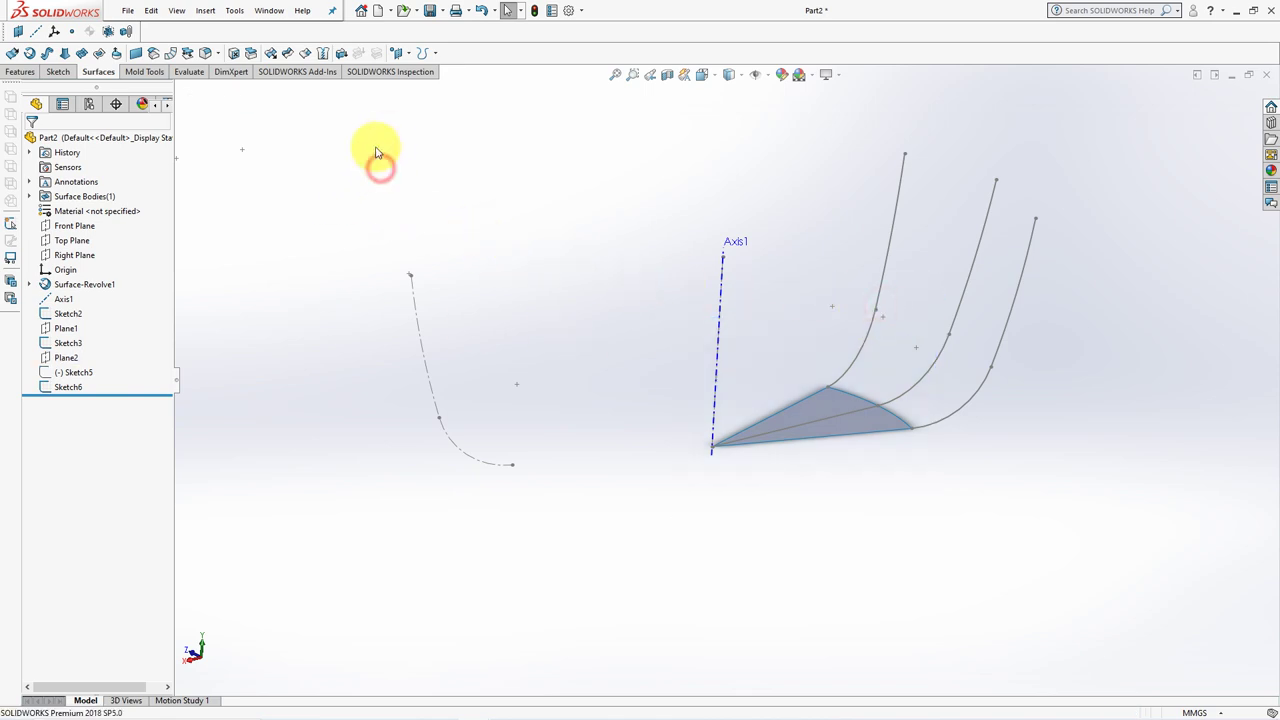
# Create Plane3 parallel to the Top Plane through the curve's top endpoint
pyautogui.click(72, 240)
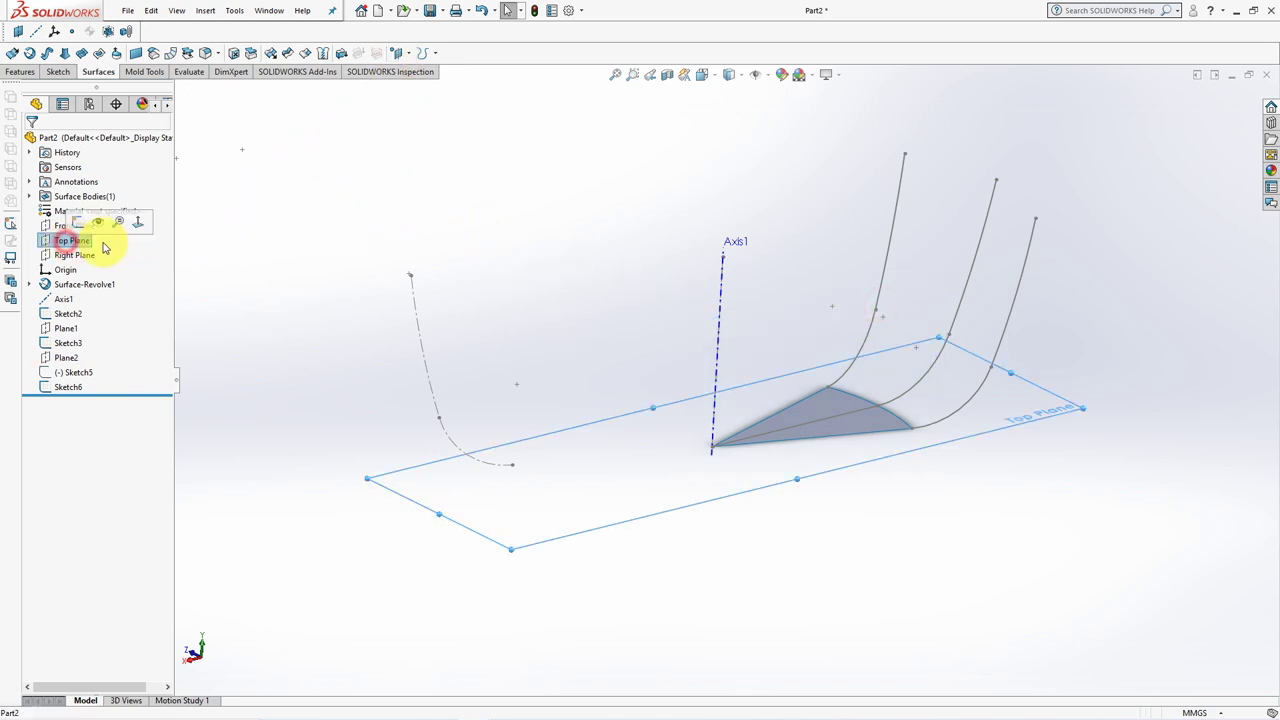
pyautogui.click(397, 53)
pyautogui.click(417, 72)
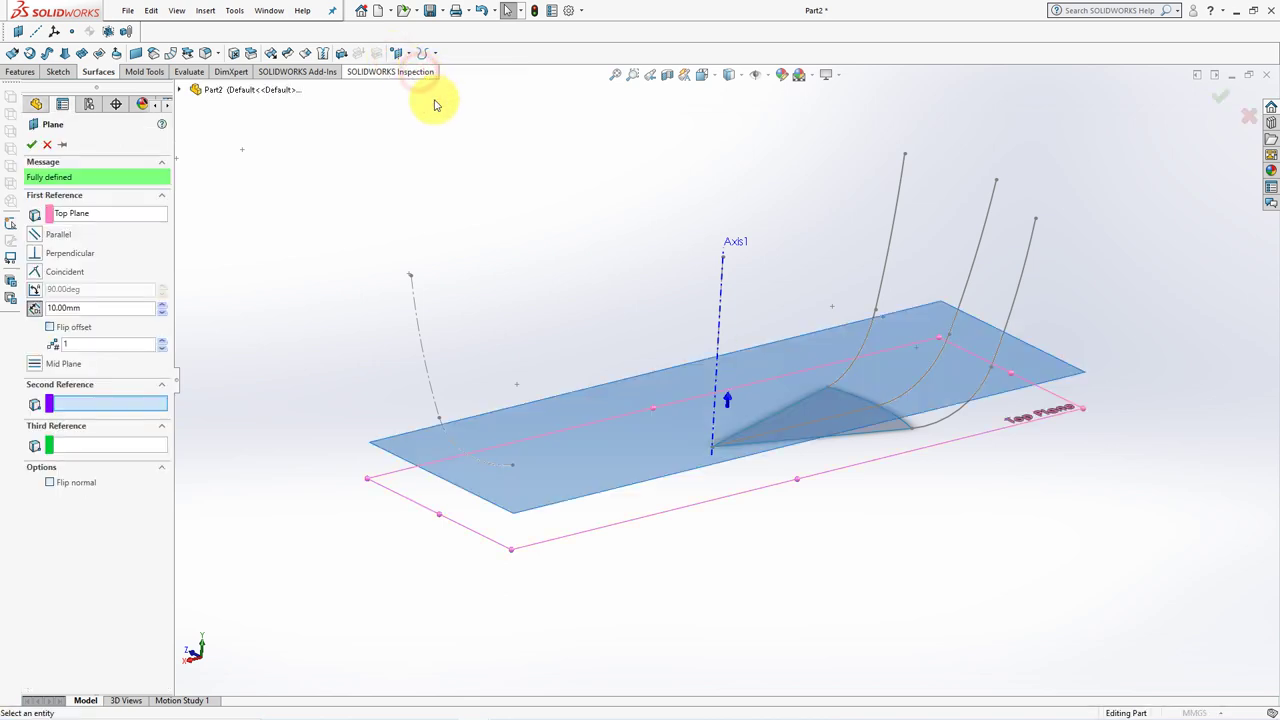
pyautogui.click(996, 181)
# Open a new sketch on Plane3 and orbit to look down on it
pyautogui.click(876, 205)
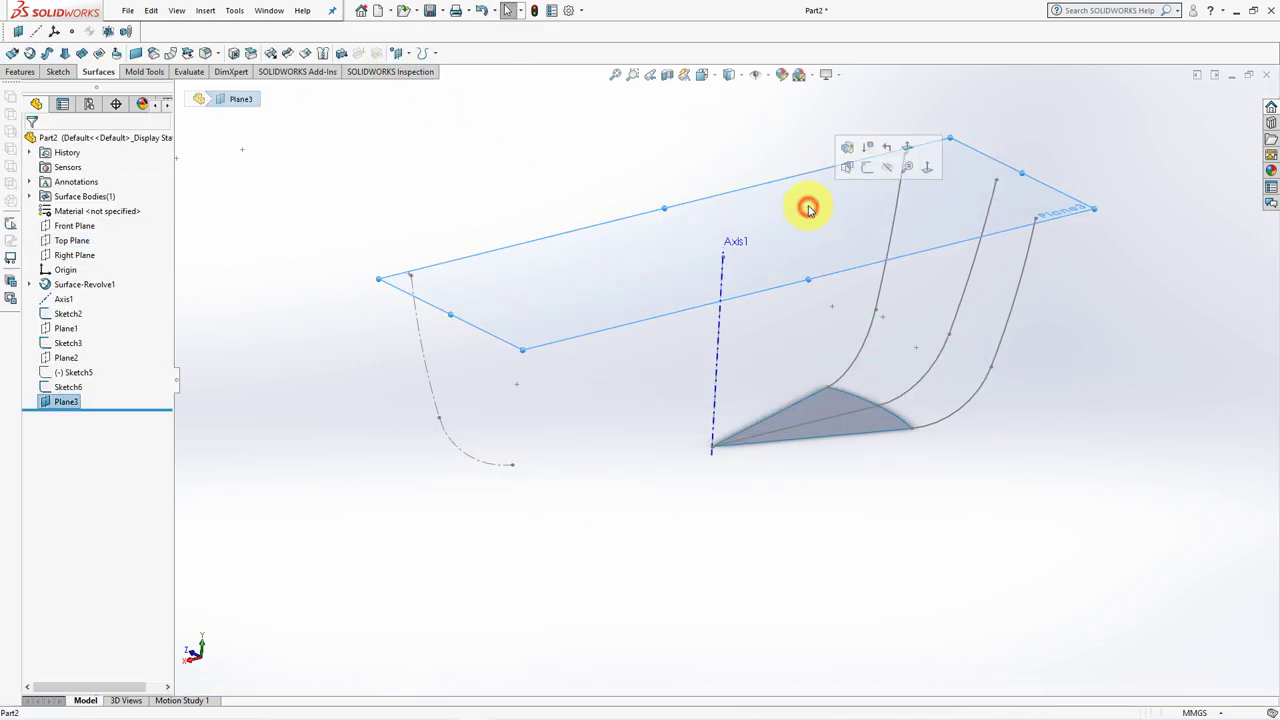
pyautogui.click(863, 165)
pyautogui.moveTo(634, 171); pyautogui.dragTo(491, 273, button='middle')
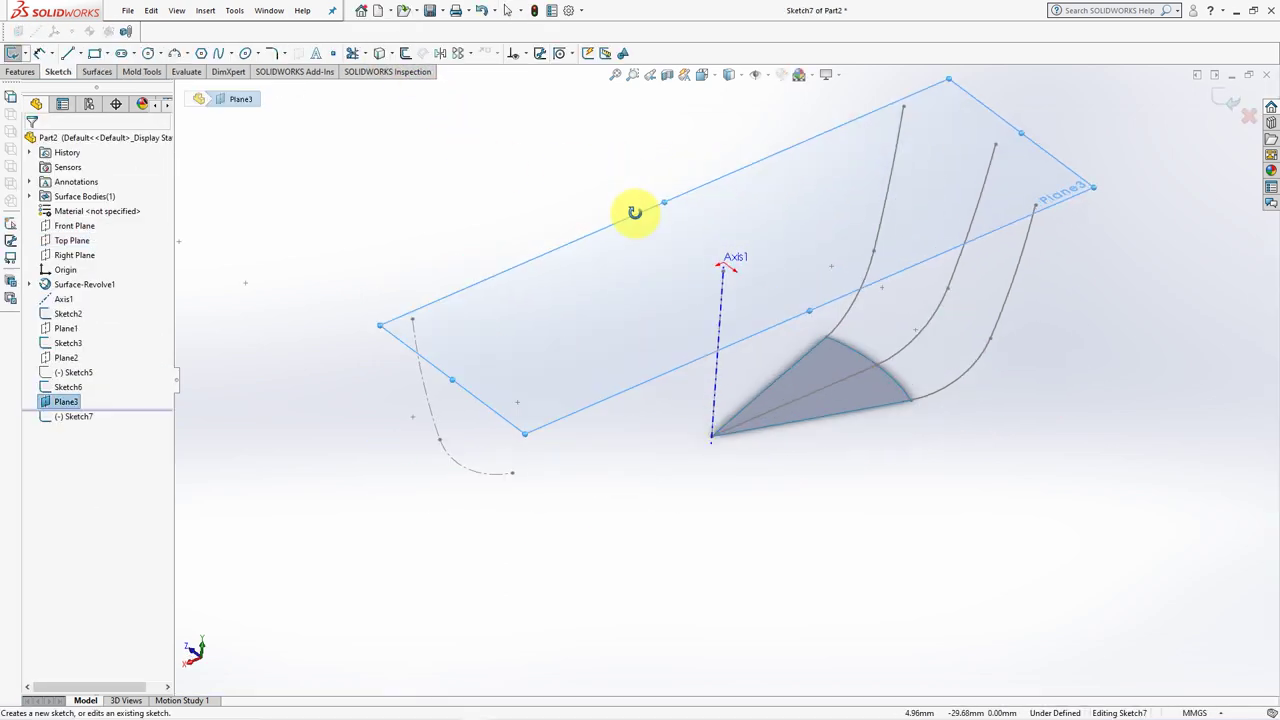
# Draw a three-point arc from the outer curve tops through the middle curve's top
pyautogui.click(174, 53)
pyautogui.click(776, 274)
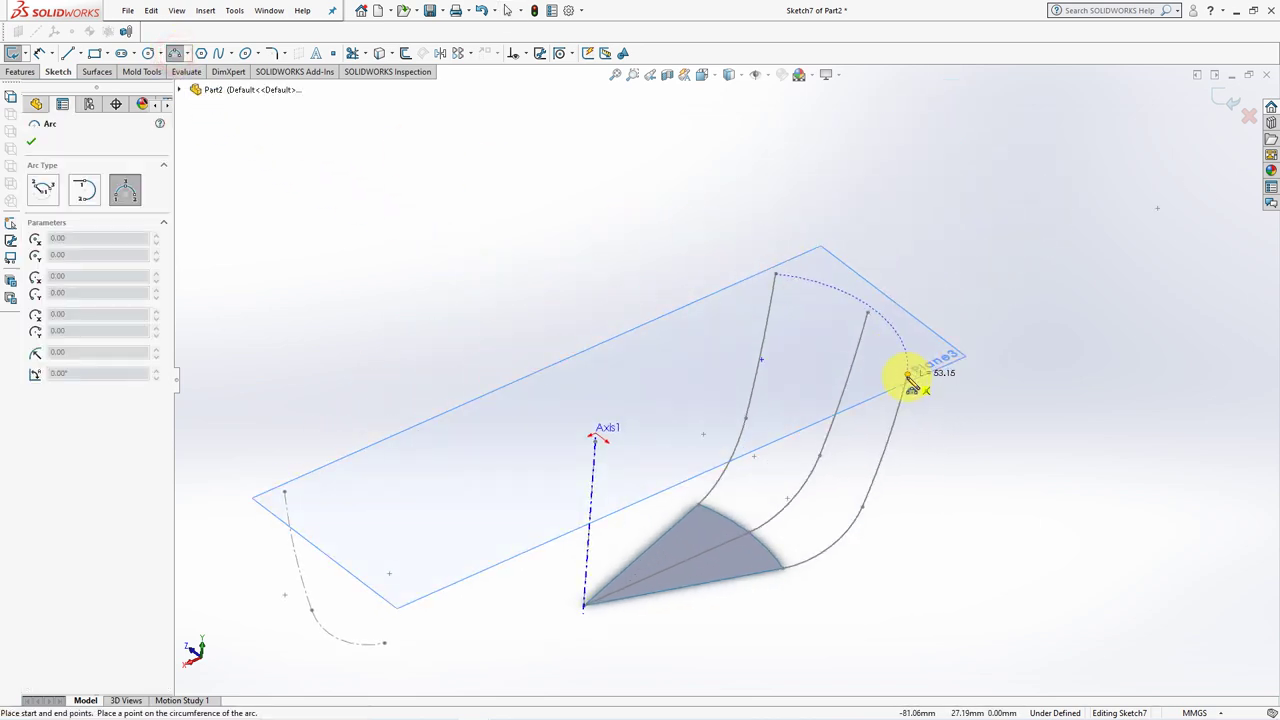
pyautogui.click(868, 314)
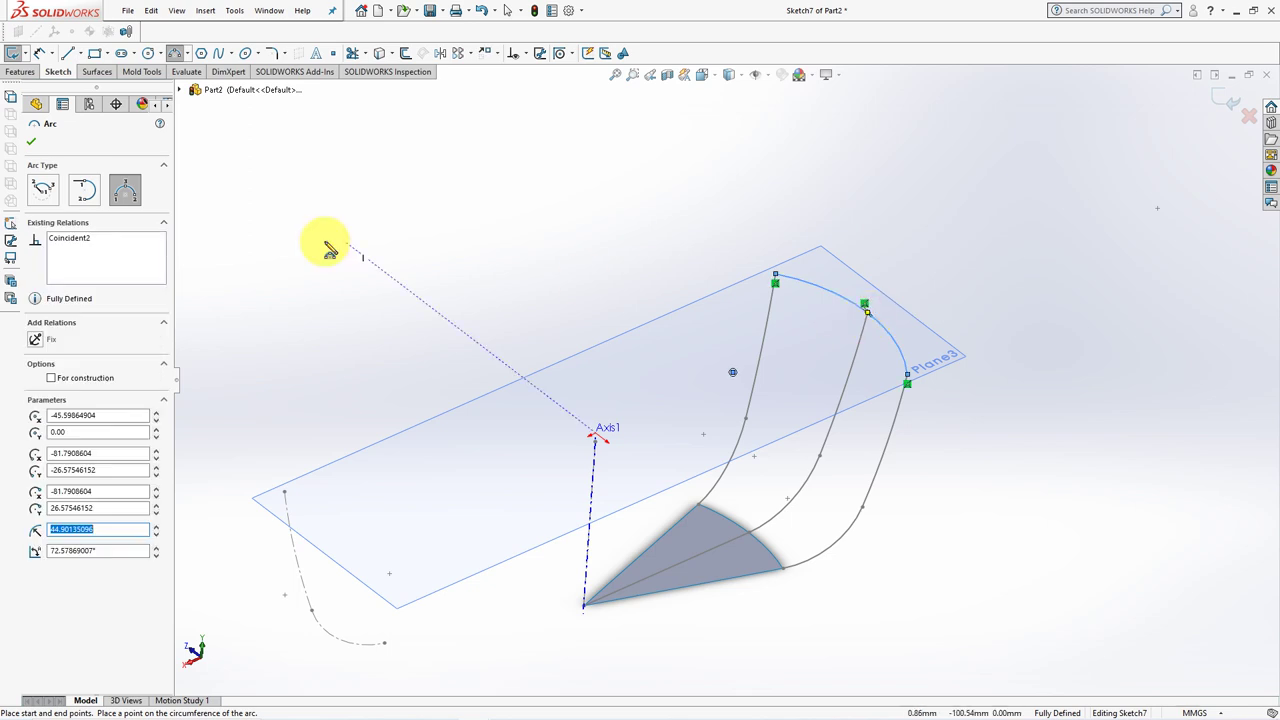
pyautogui.click(30, 140)
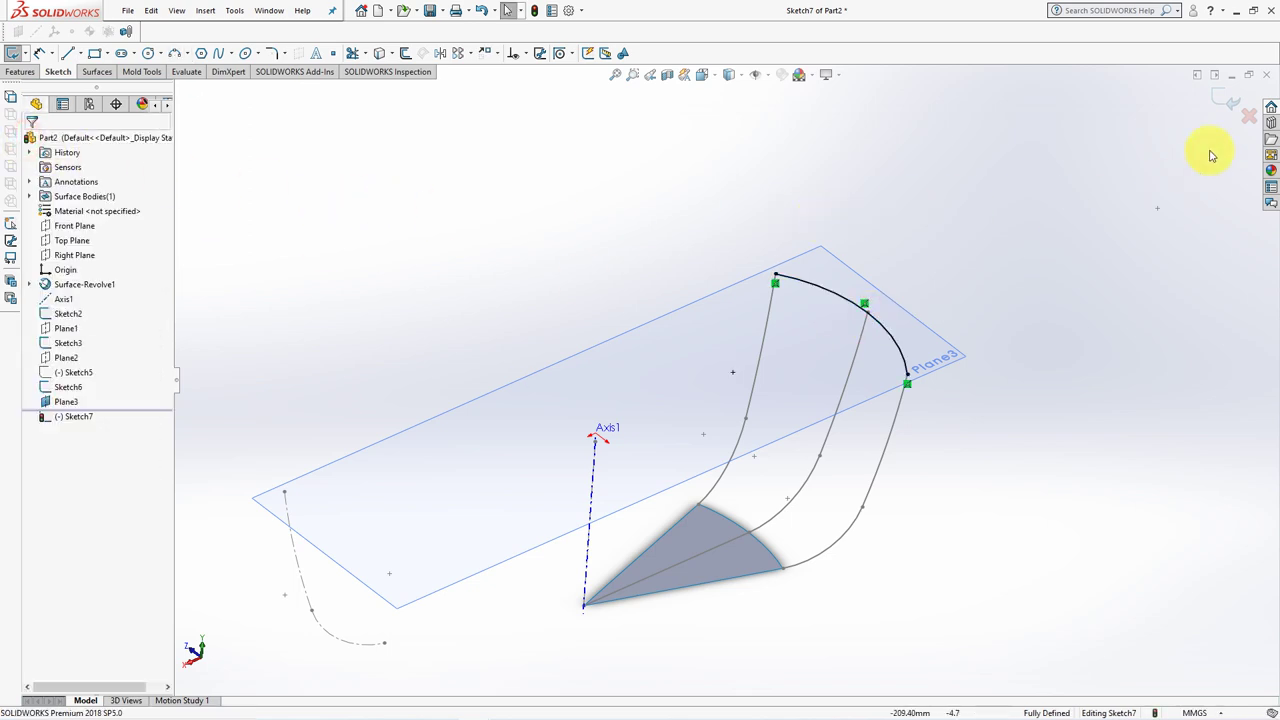
# Close Sketch7 and hide Plane3
pyautogui.click(1226, 107)
pyautogui.click(691, 343)
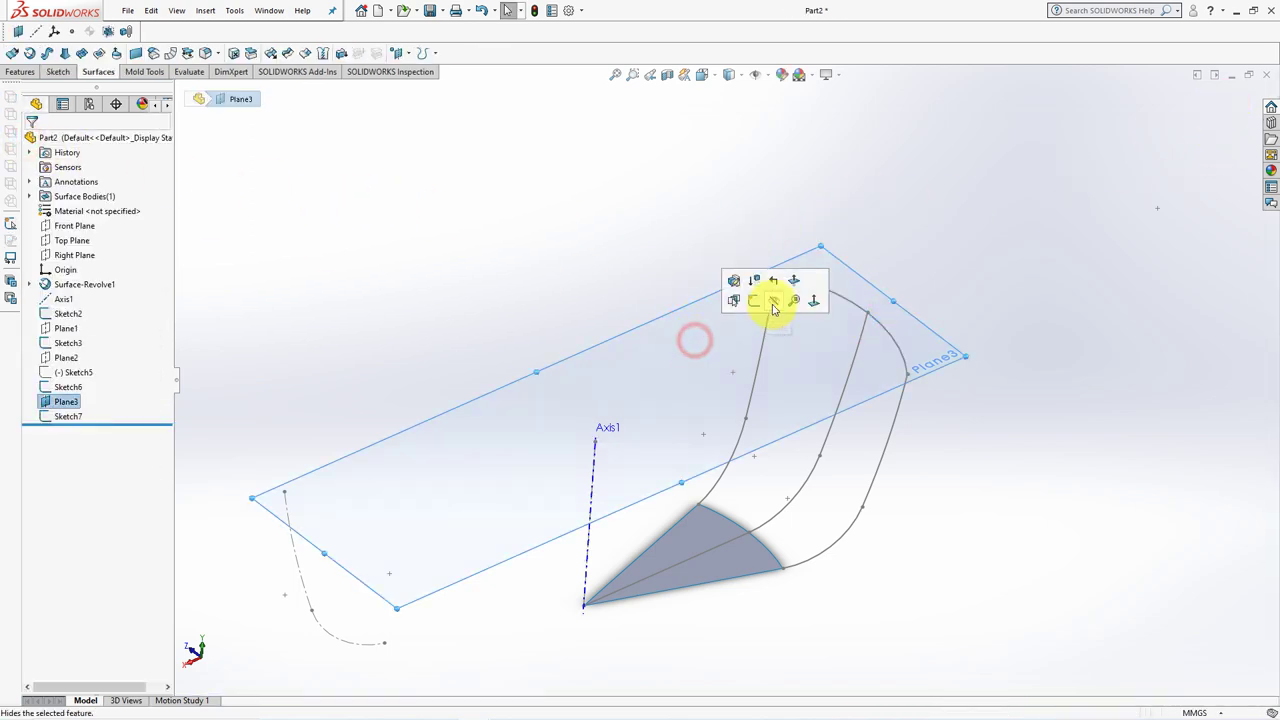
pyautogui.click(780, 301)
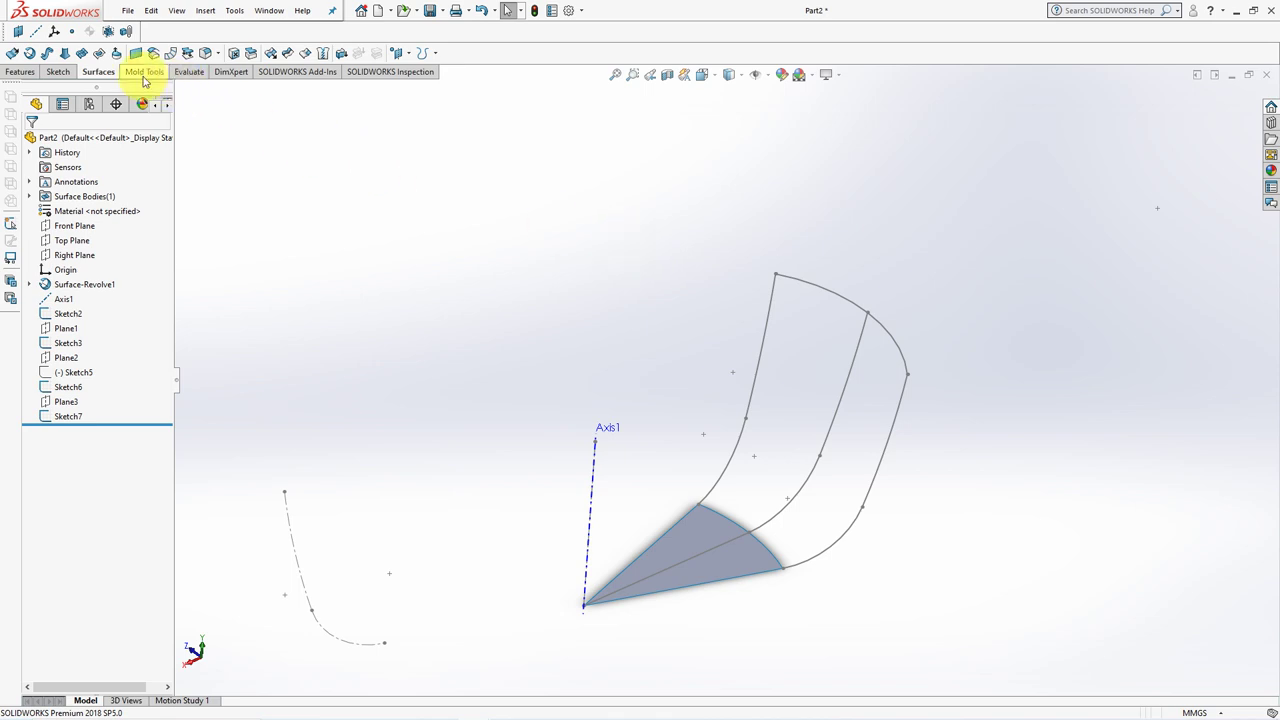
# Loft a surface through Sketch3, Sketch2 and Sketch6, guided by the top arc and wedge edge
pyautogui.click(64, 52)
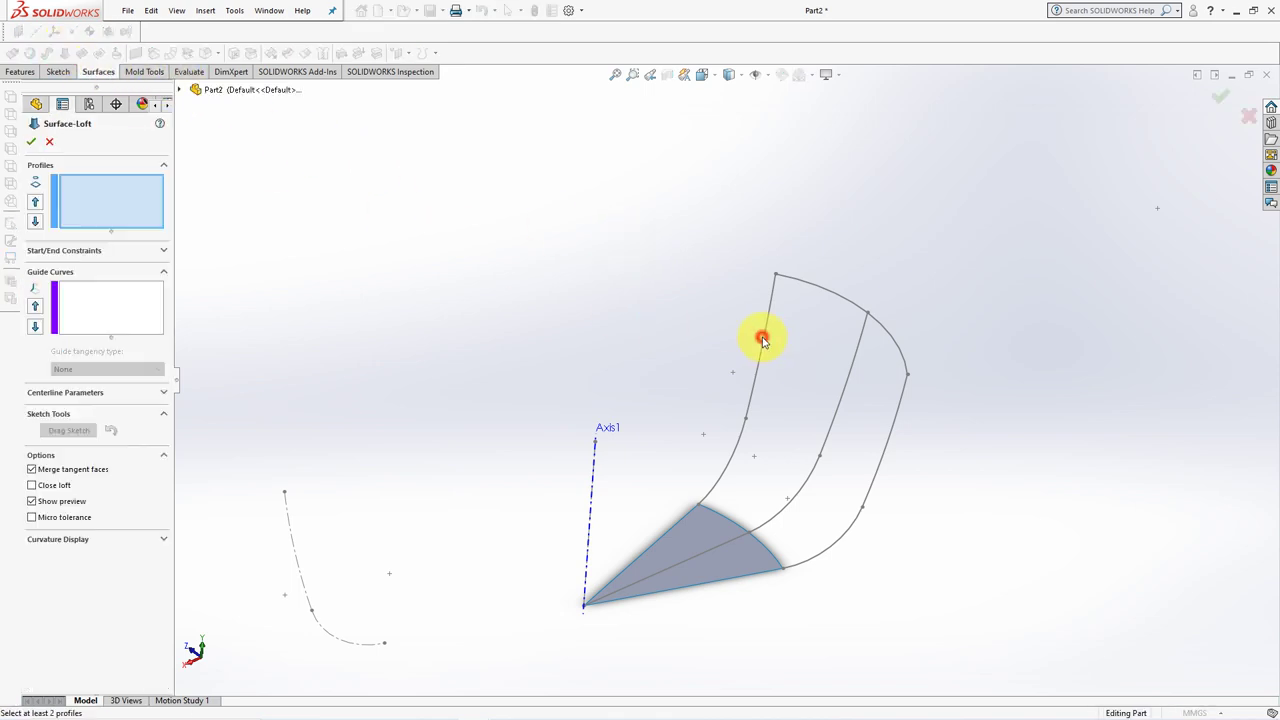
pyautogui.click(851, 375)
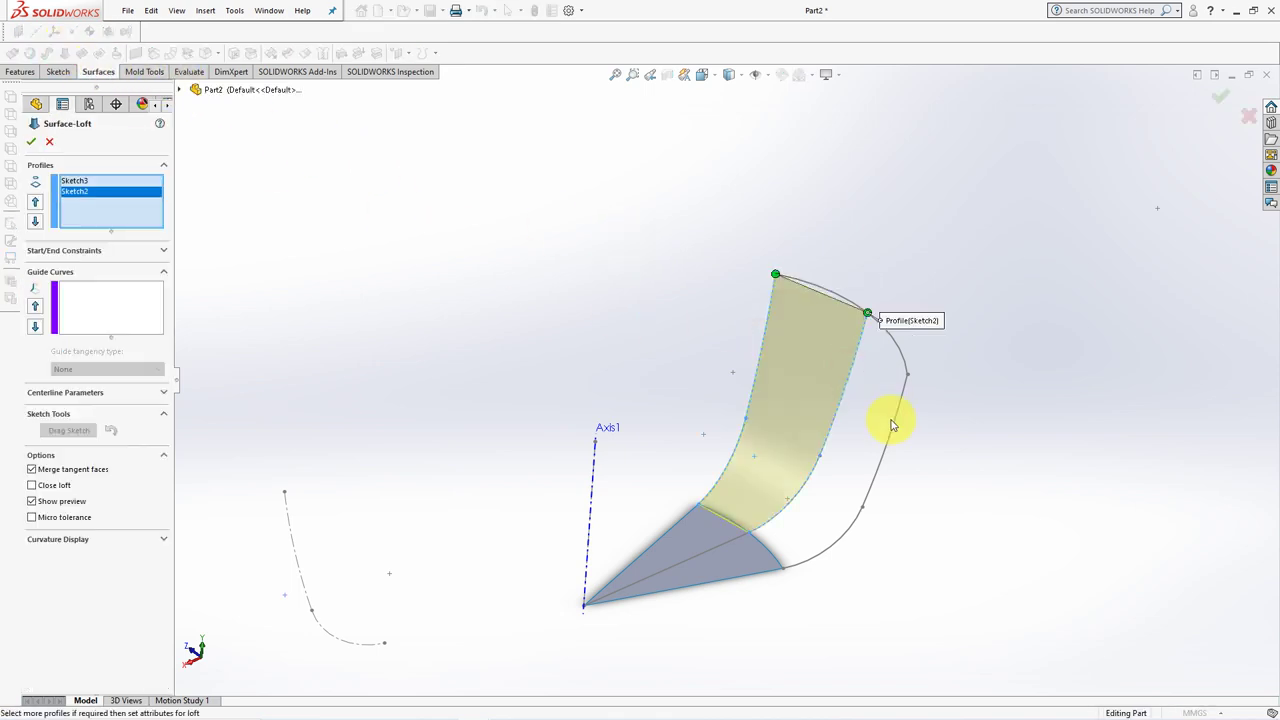
pyautogui.click(892, 423)
pyautogui.click(100, 314)
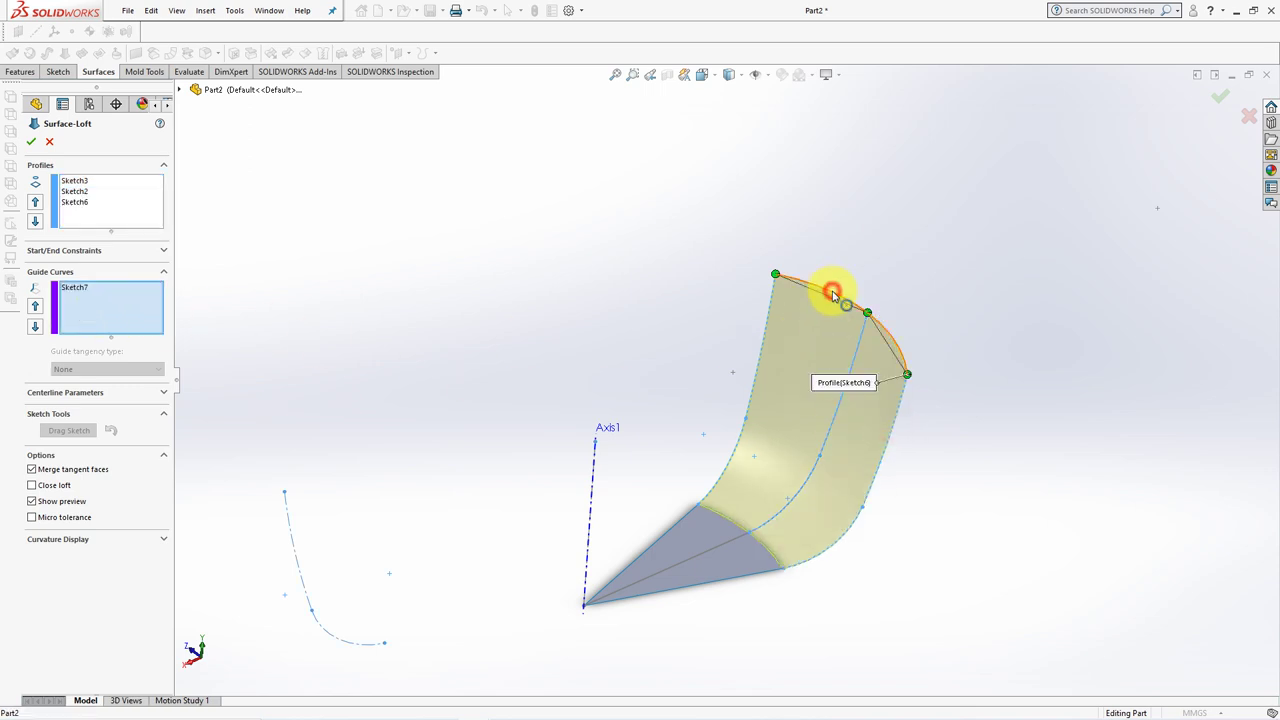
pyautogui.click(832, 292)
pyautogui.click(724, 522)
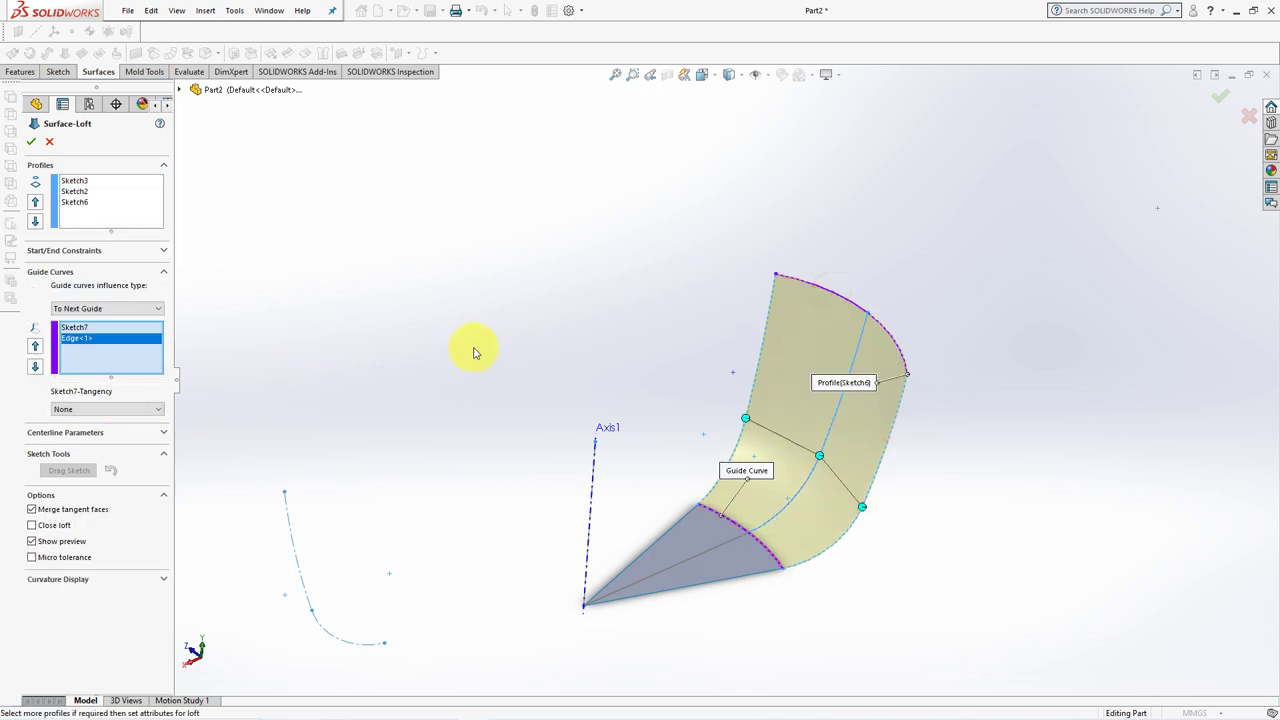
pyautogui.click(32, 142)
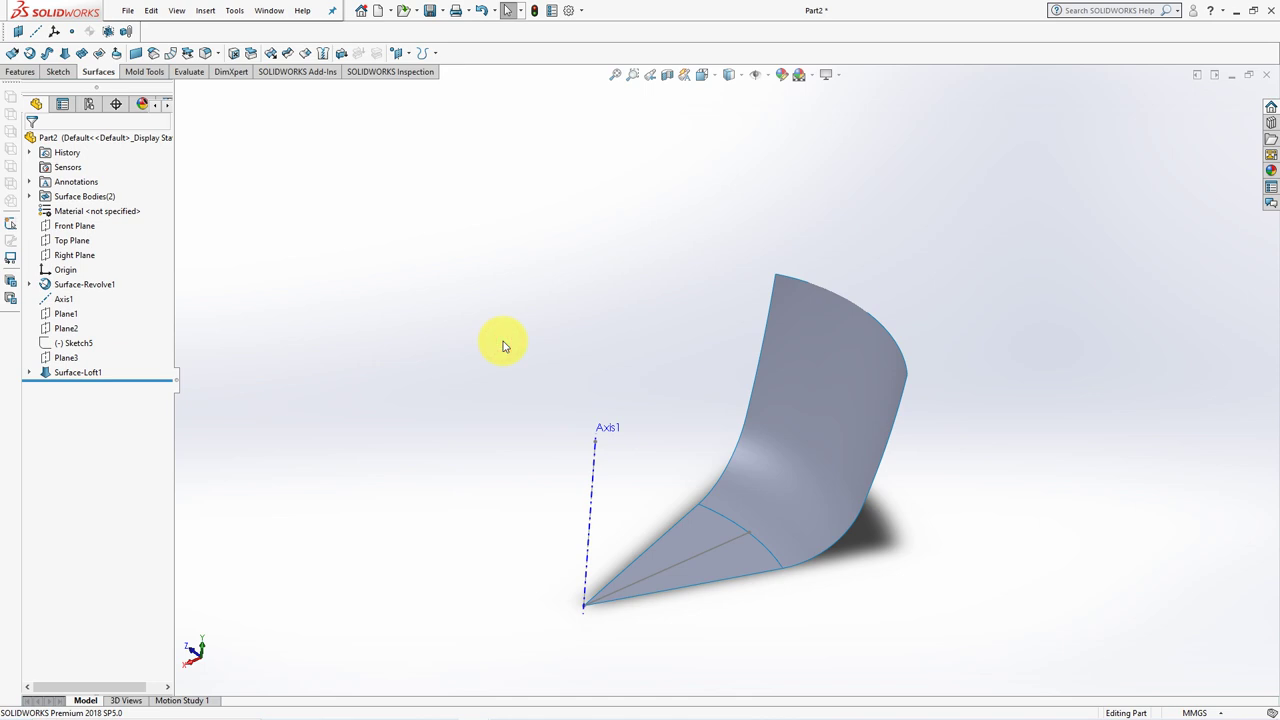
# Start Sketch8 on the Front Plane, viewed normal, with the blade top in view
pyautogui.moveTo(504, 494)
pyautogui.mouseDown(button='middle')
pyautogui.moveTo(734, 457)
pyautogui.moveTo(671, 574)
pyautogui.mouseUp(button='middle')
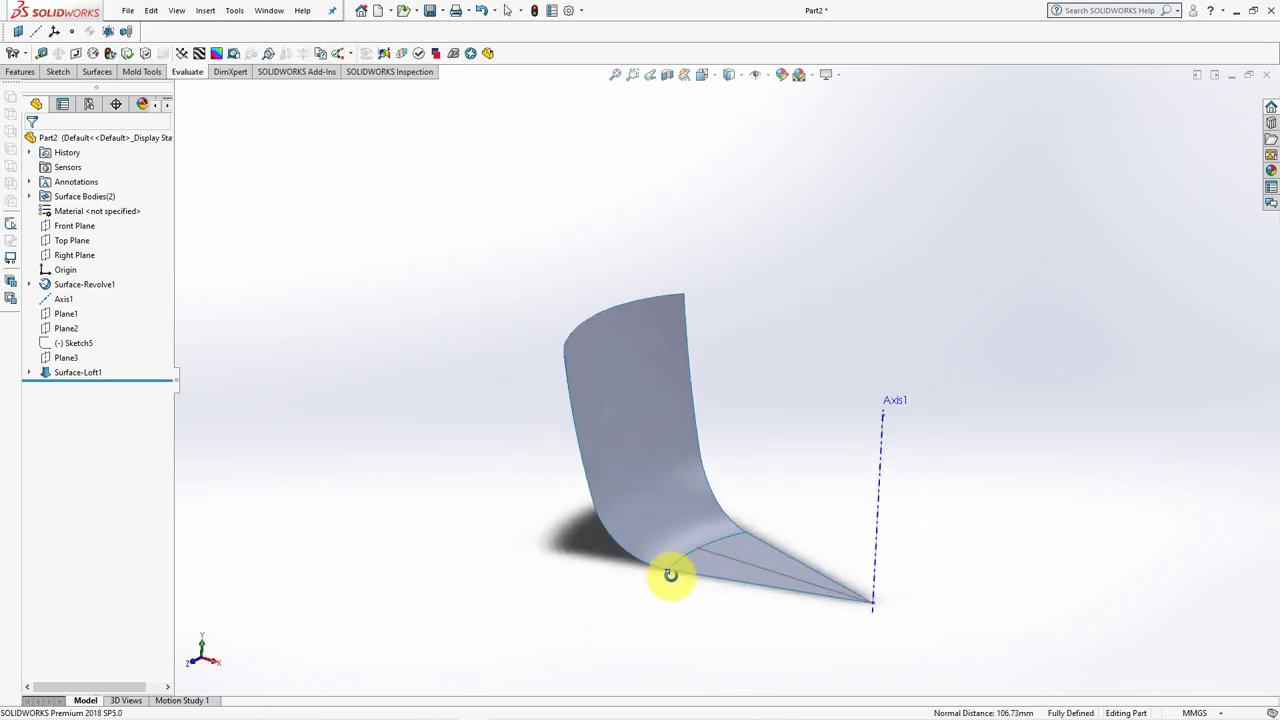
pyautogui.click(79, 228)
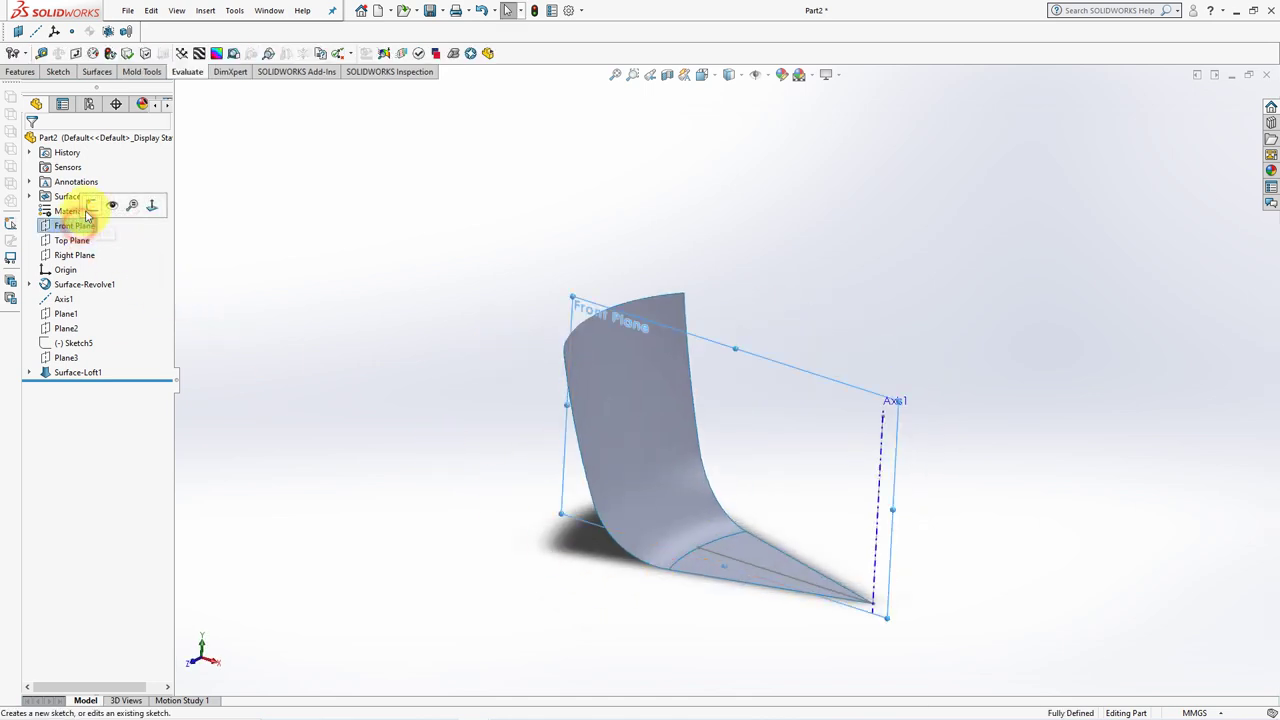
pyautogui.click(88, 208)
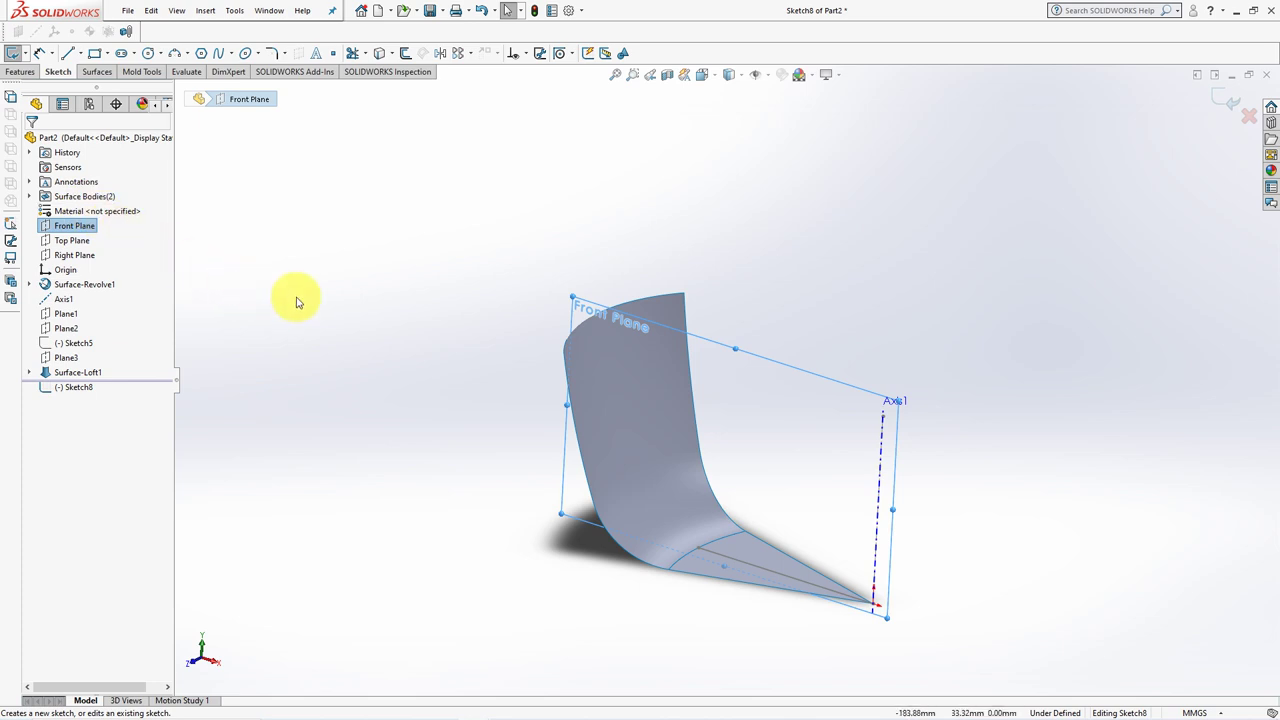
pyautogui.hotkey('ctrl', '8')
pyautogui.keyDown('ctrl'); pyautogui.moveTo(397, 318); pyautogui.dragTo(394, 486, button='middle'); pyautogui.keyUp('ctrl')
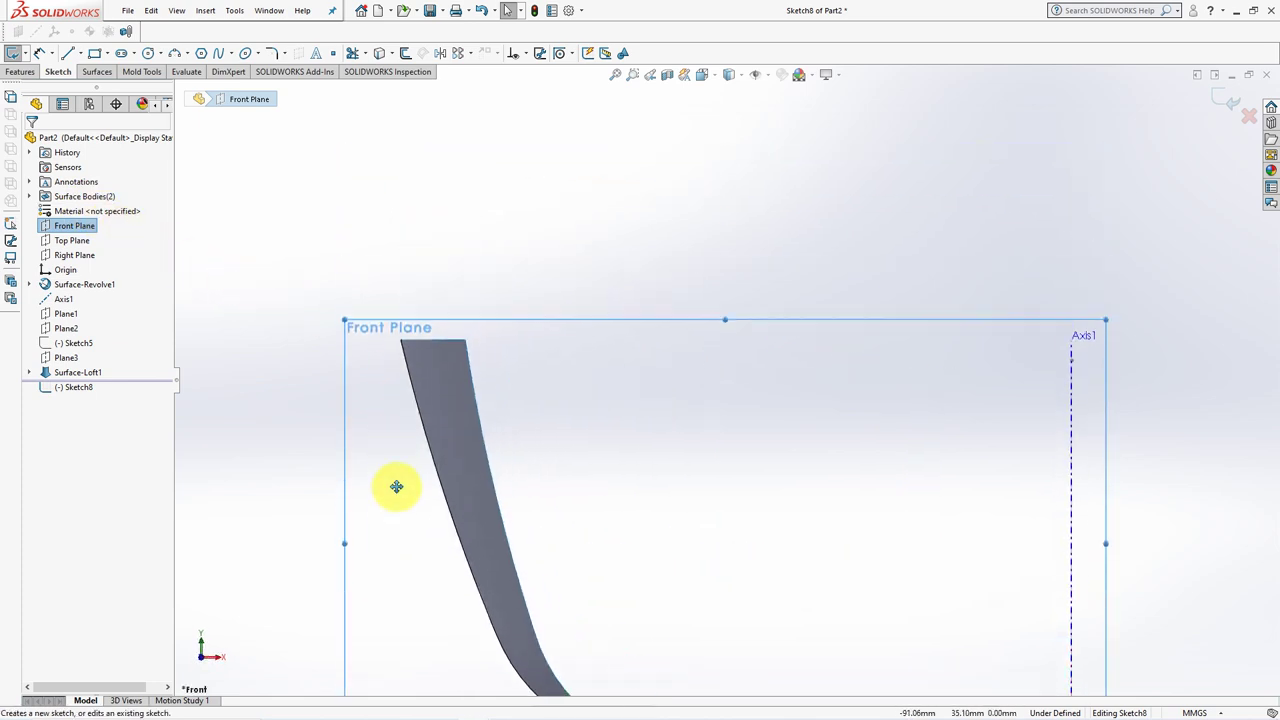
# Draw a short line from the blade's top-left corner with a tangent arc rising above it
pyautogui.click(67, 53)
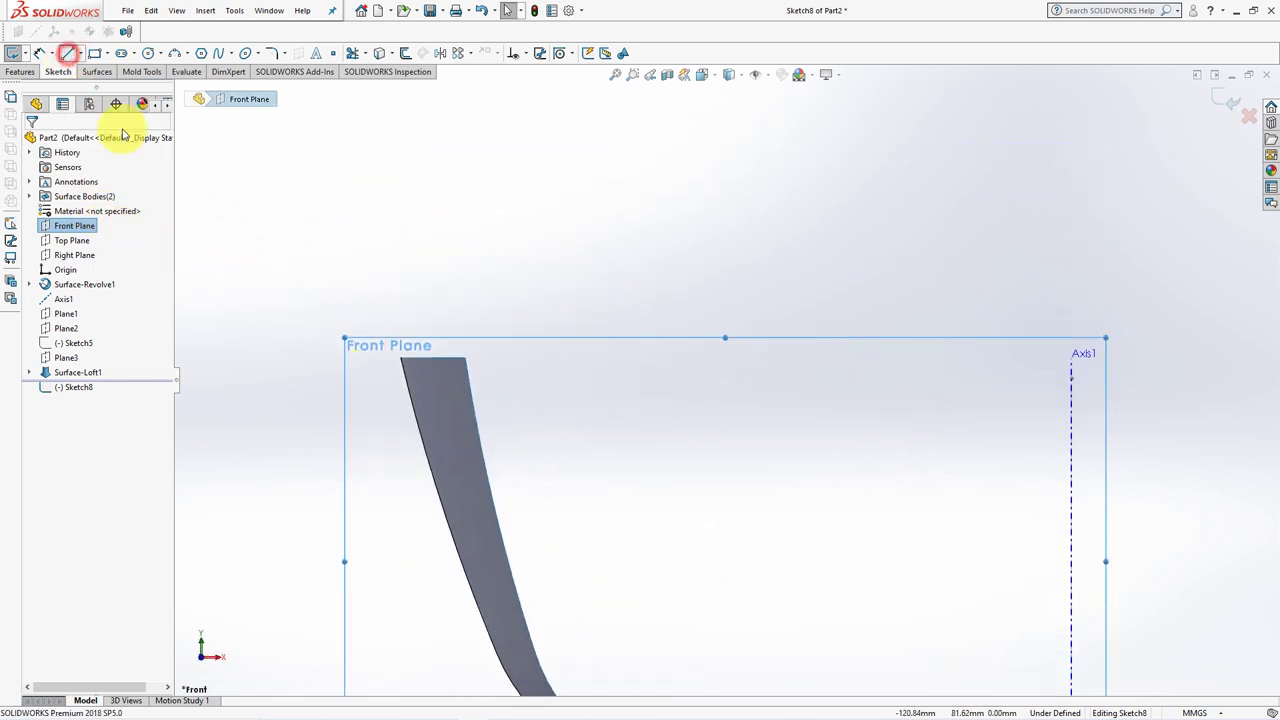
pyautogui.click(397, 358)
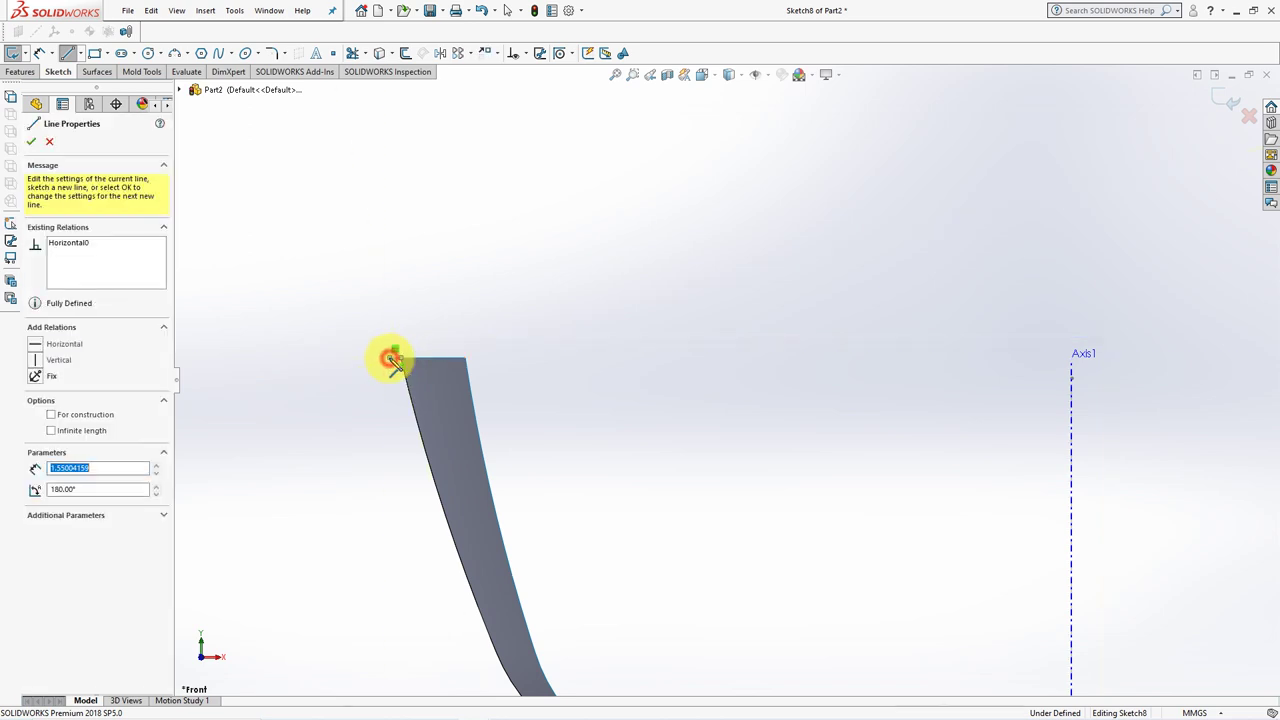
pyautogui.click(375, 290)
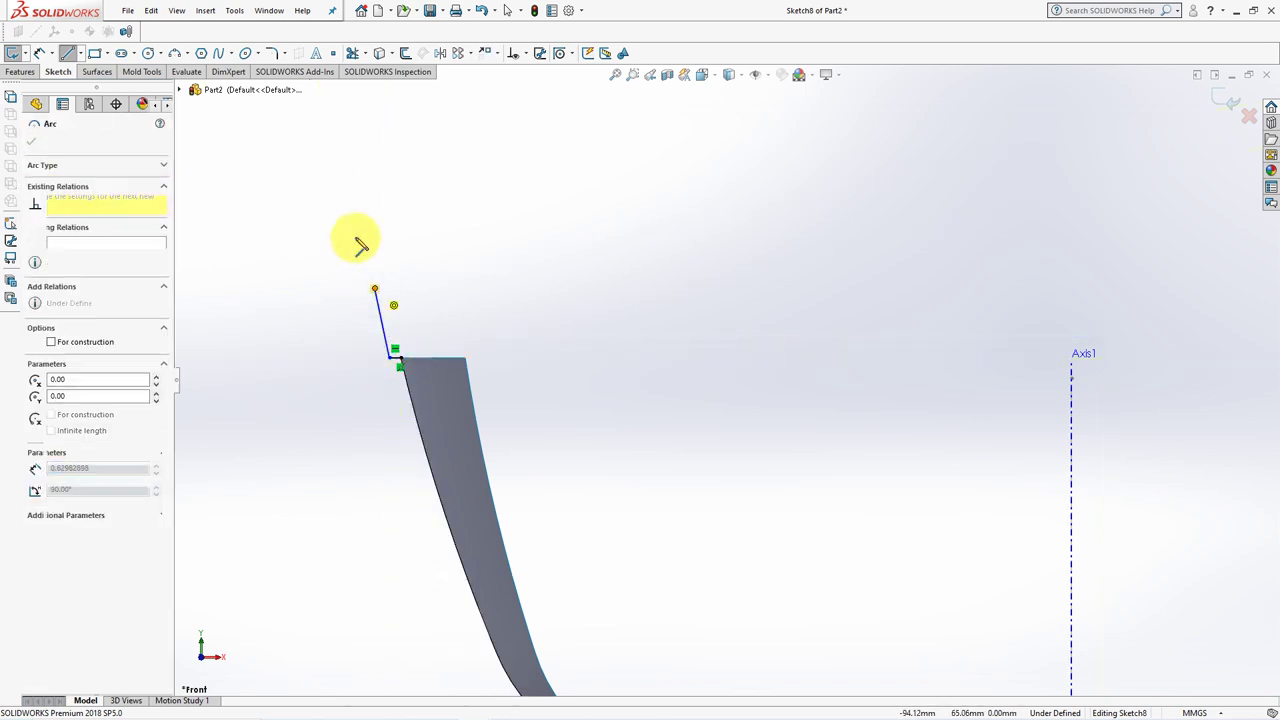
pyautogui.click(298, 112)
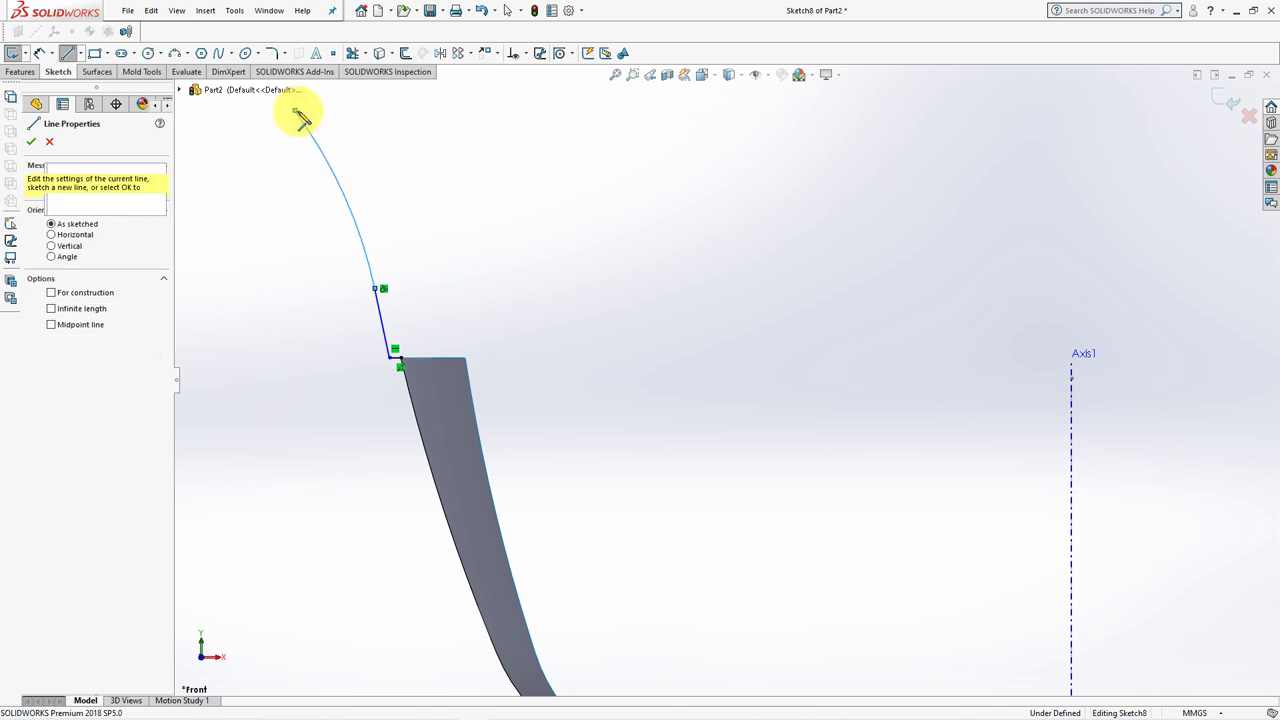
pyautogui.press('Escape')
# Start a Smart Dimension on the short line's length
pyautogui.scroll(-1, 651, 306)
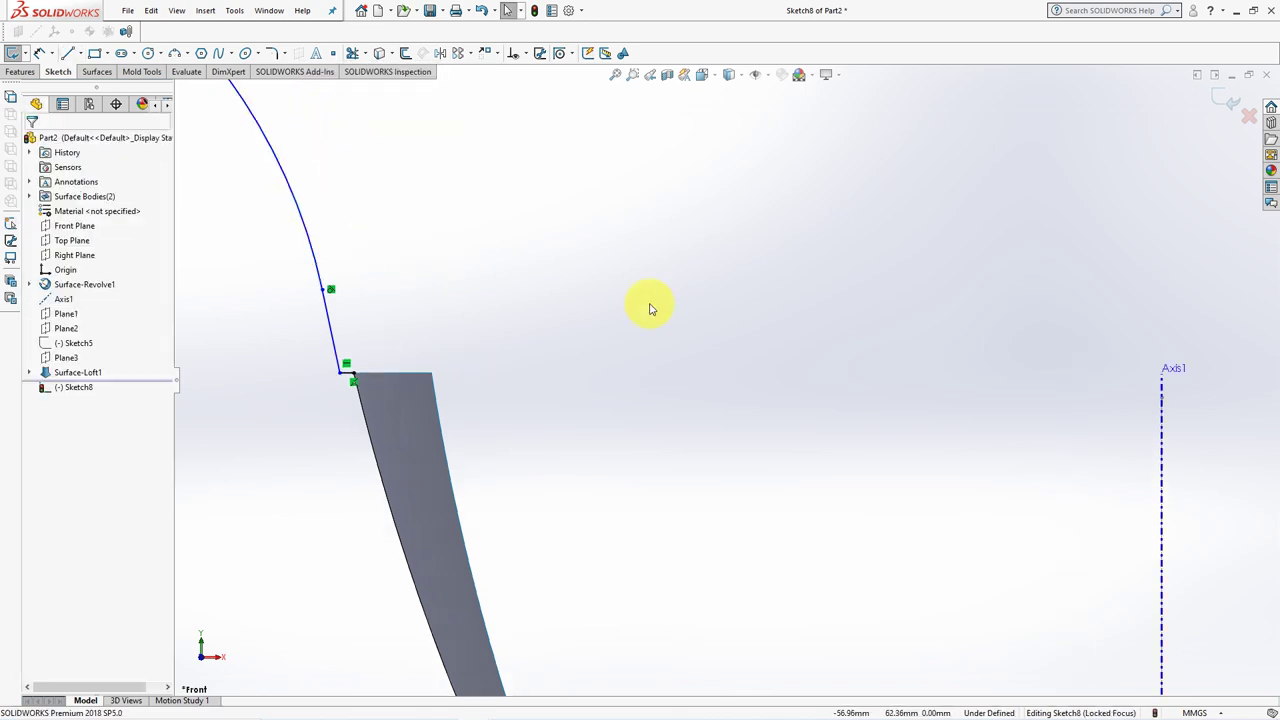
pyautogui.scroll(2, 651, 306)
pyautogui.click(39, 55)
pyautogui.scroll(-2, 474, 390)
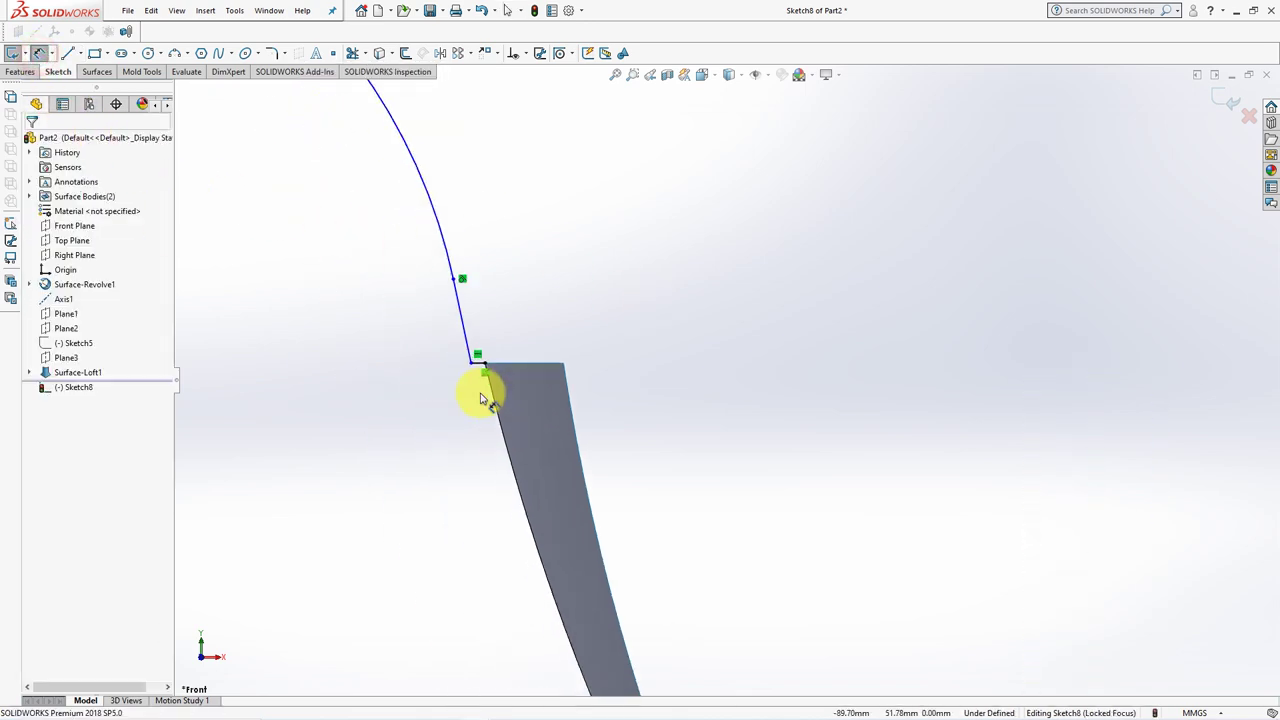
pyautogui.click(490, 357)
# Dimension the short line to 1.00 and the vertical height to 9.00
pyautogui.click(444, 416)
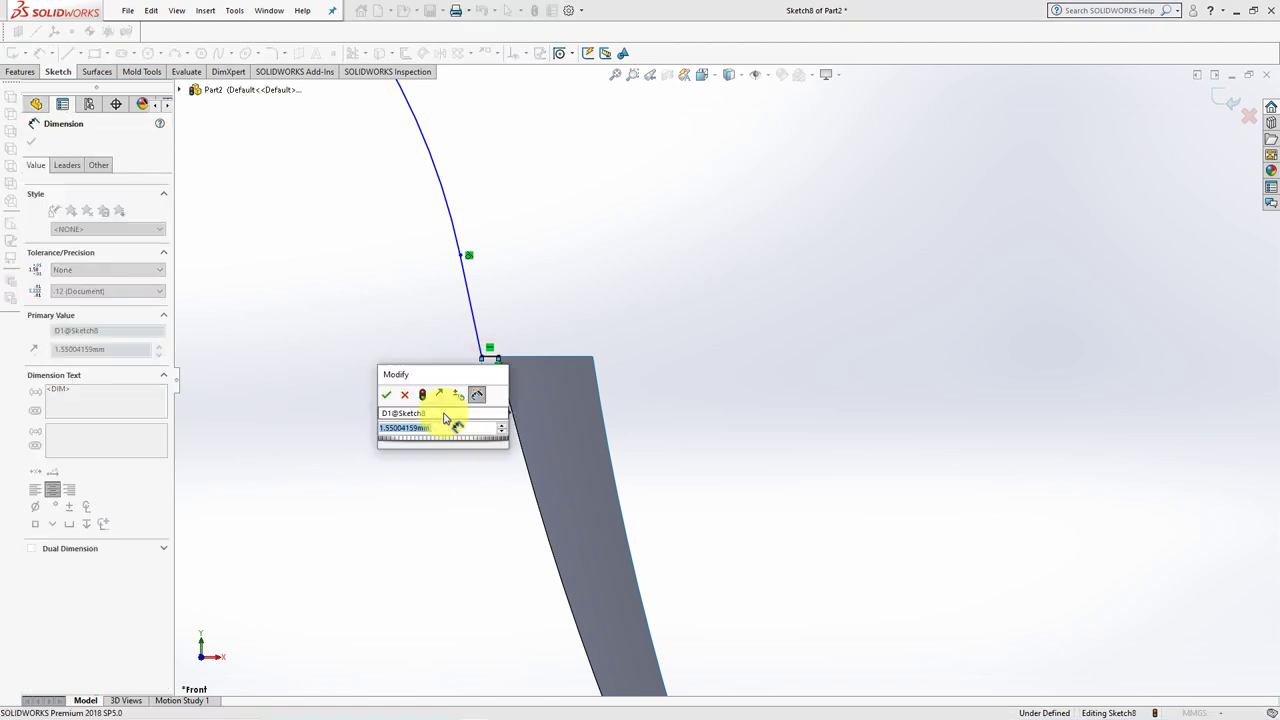
pyautogui.write('1')
pyautogui.click(386, 398)
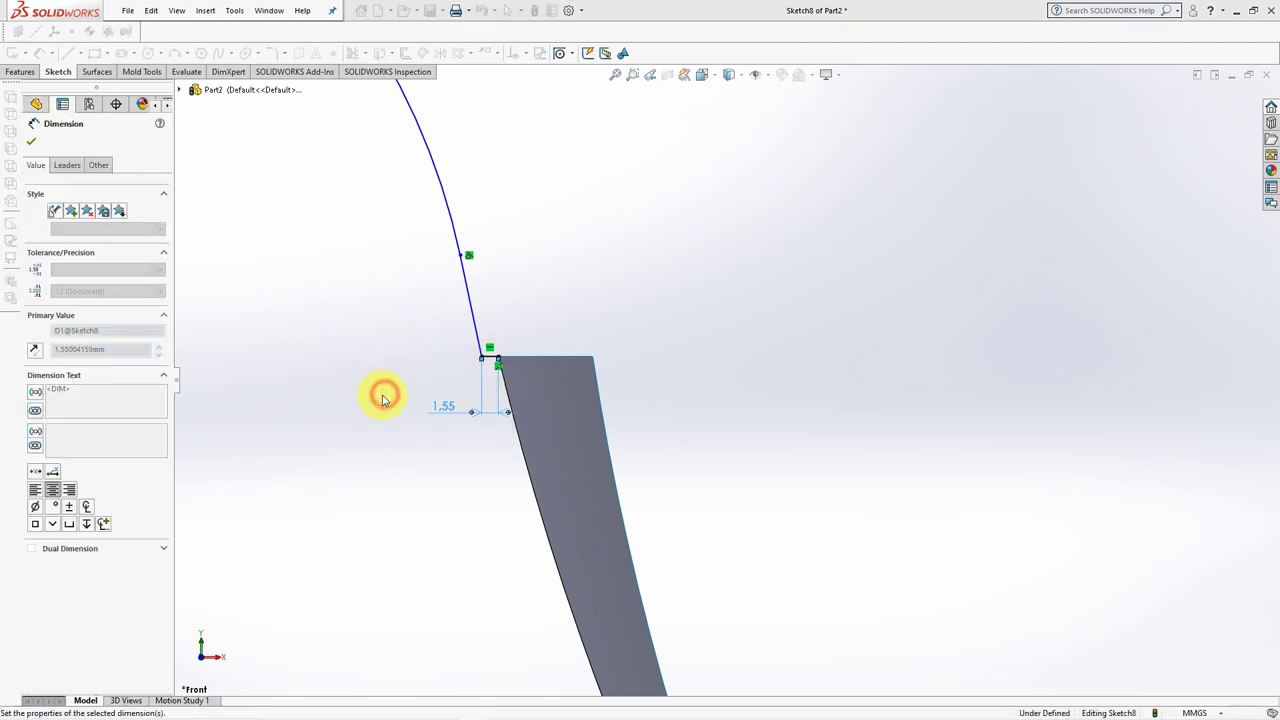
pyautogui.click(456, 345)
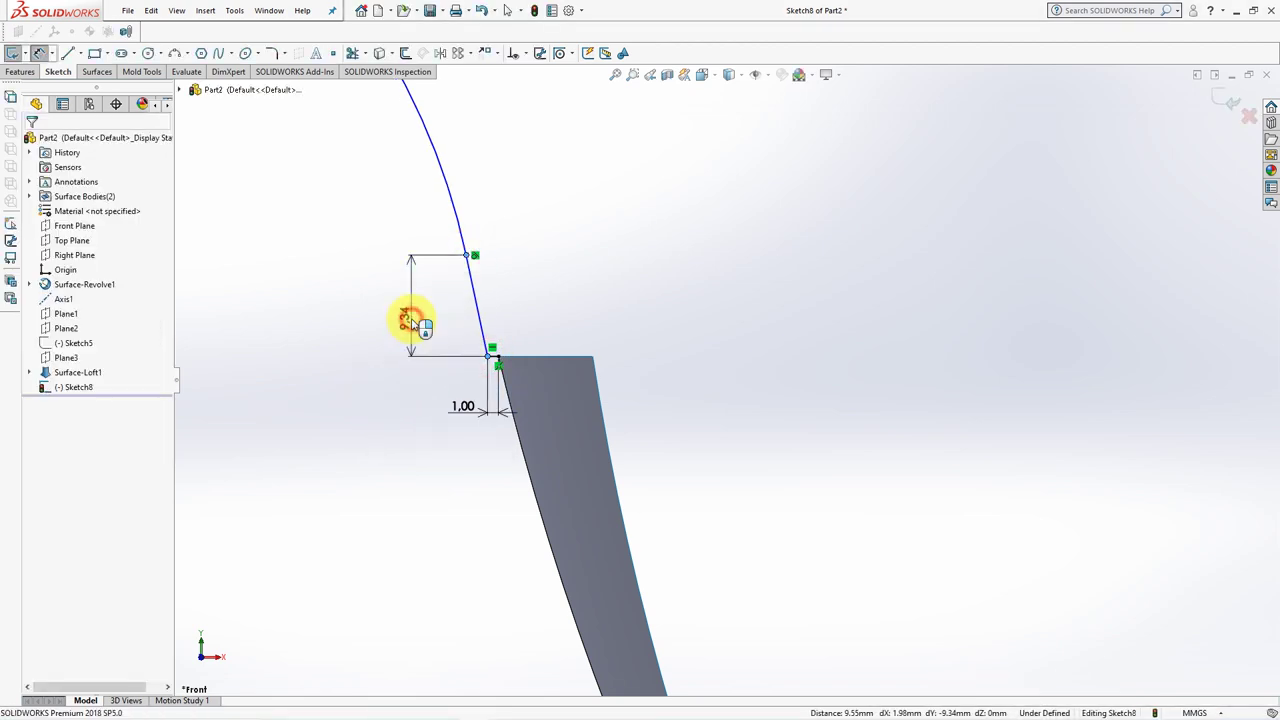
pyautogui.click(408, 319)
pyautogui.click(353, 298)
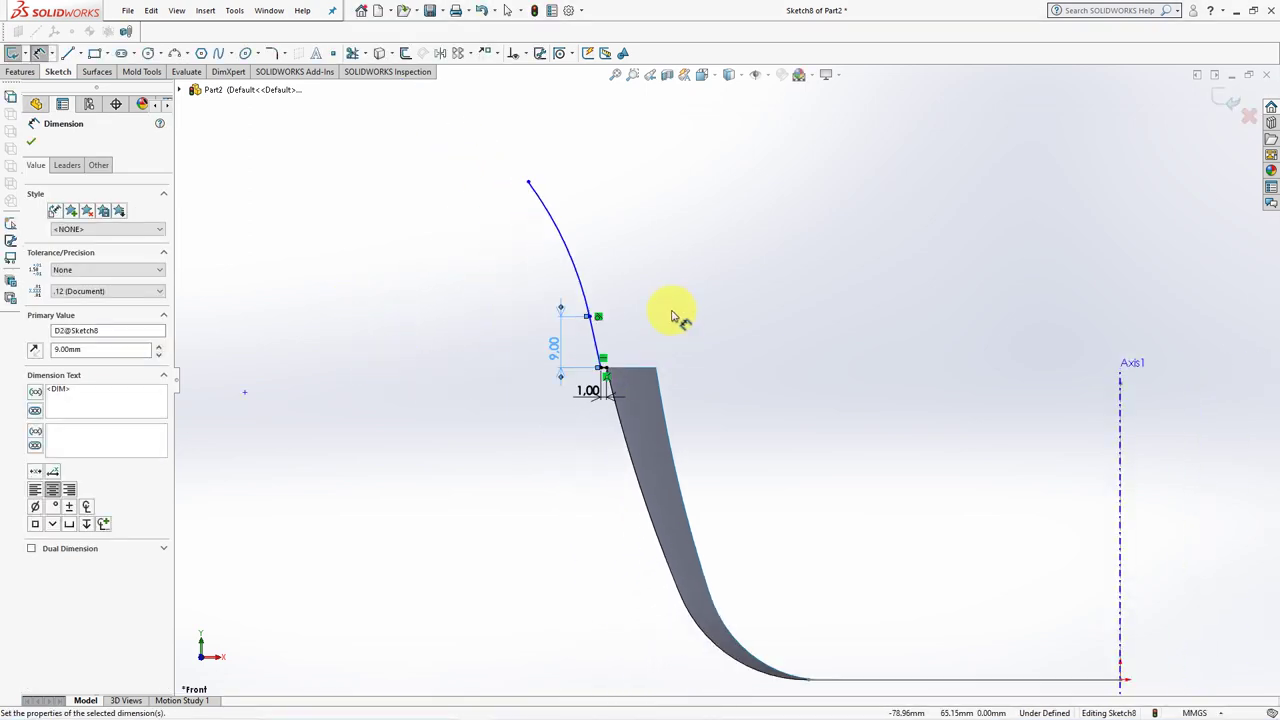
# Set a 20° angle between the slanted line and Axis1
pyautogui.click(593, 335)
pyautogui.click(1118, 447)
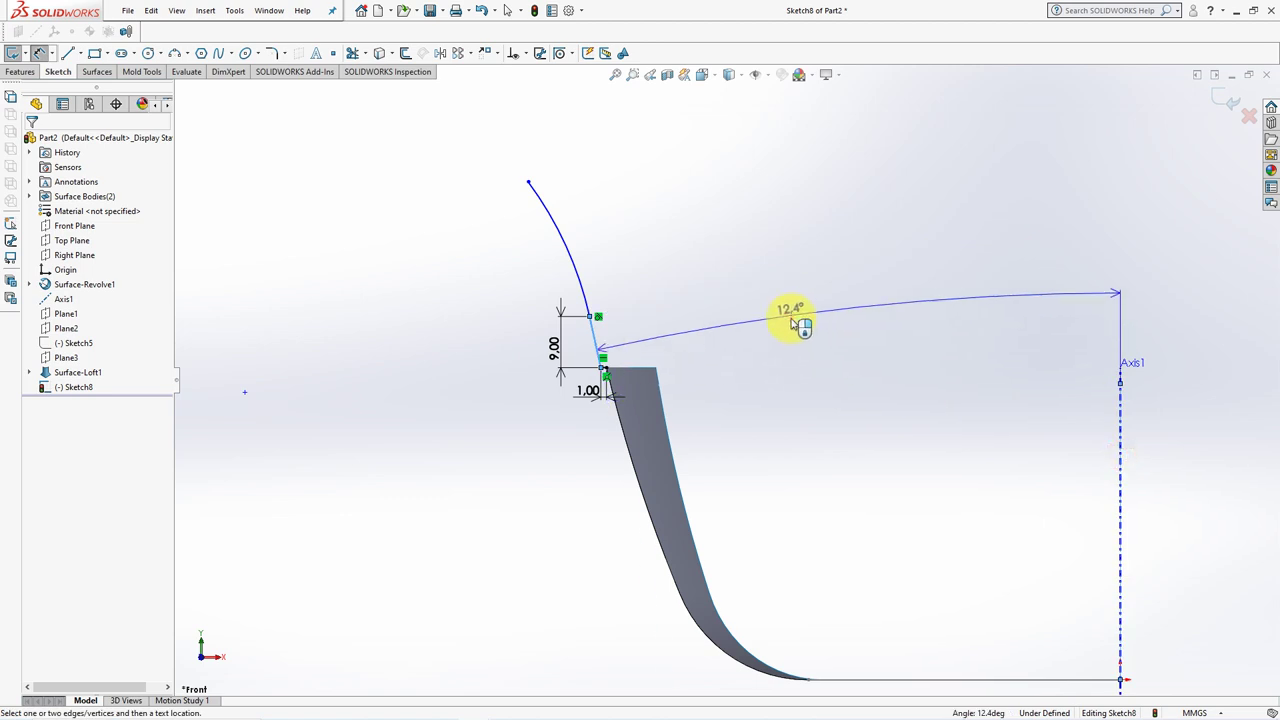
pyautogui.click(795, 323)
pyautogui.write('20')
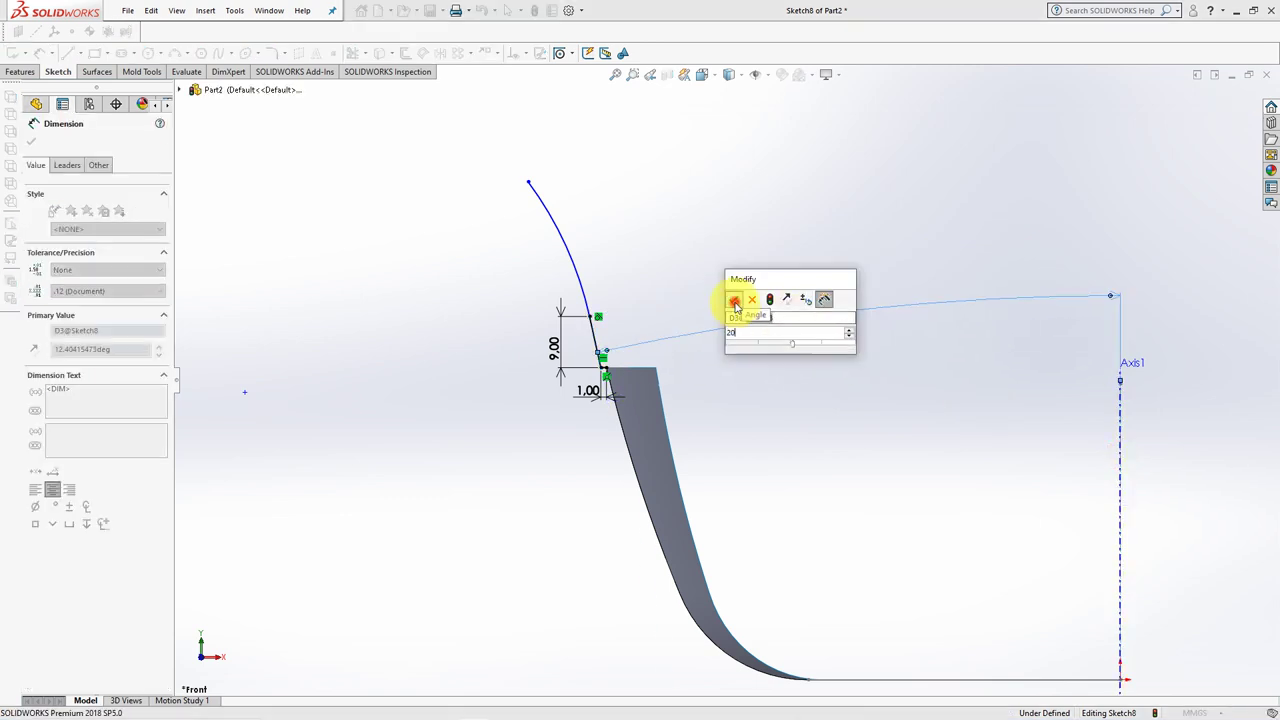
pyautogui.click(734, 300)
pyautogui.click(663, 249)
# Dimension the arc's top endpoint 213/2 (106.50) from Axis1
pyautogui.click(503, 190)
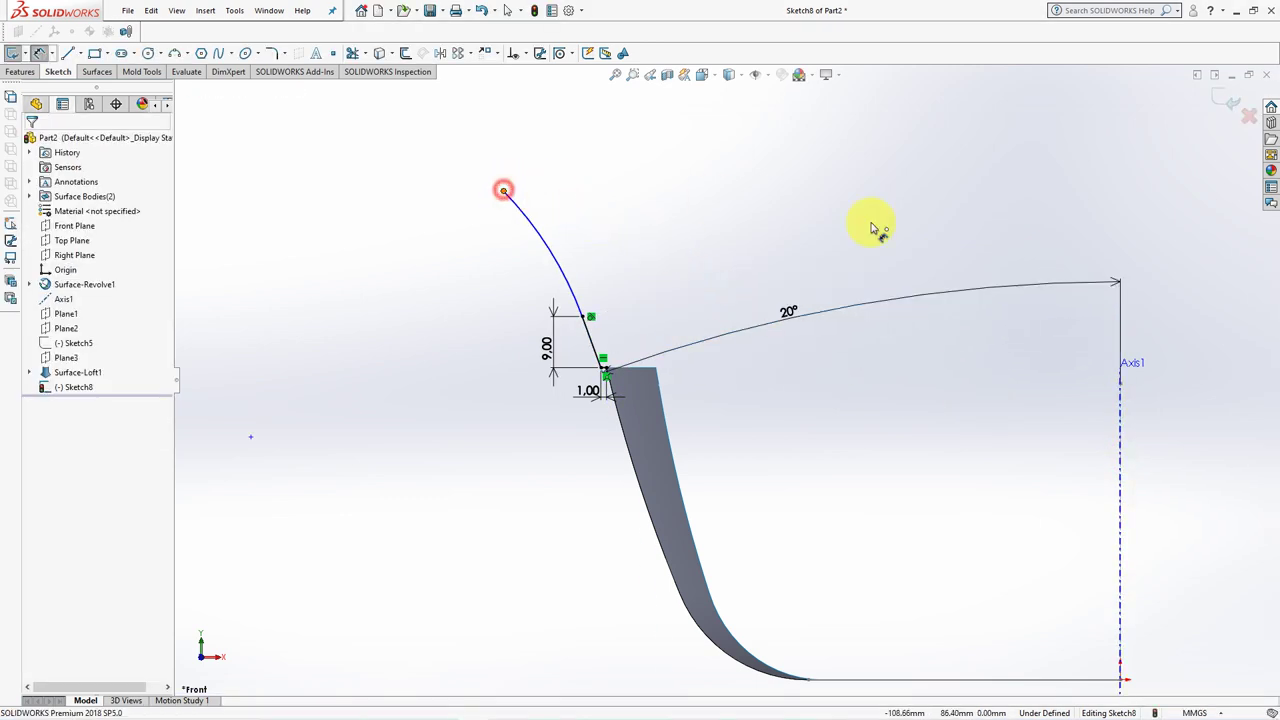
pyautogui.click(1120, 397)
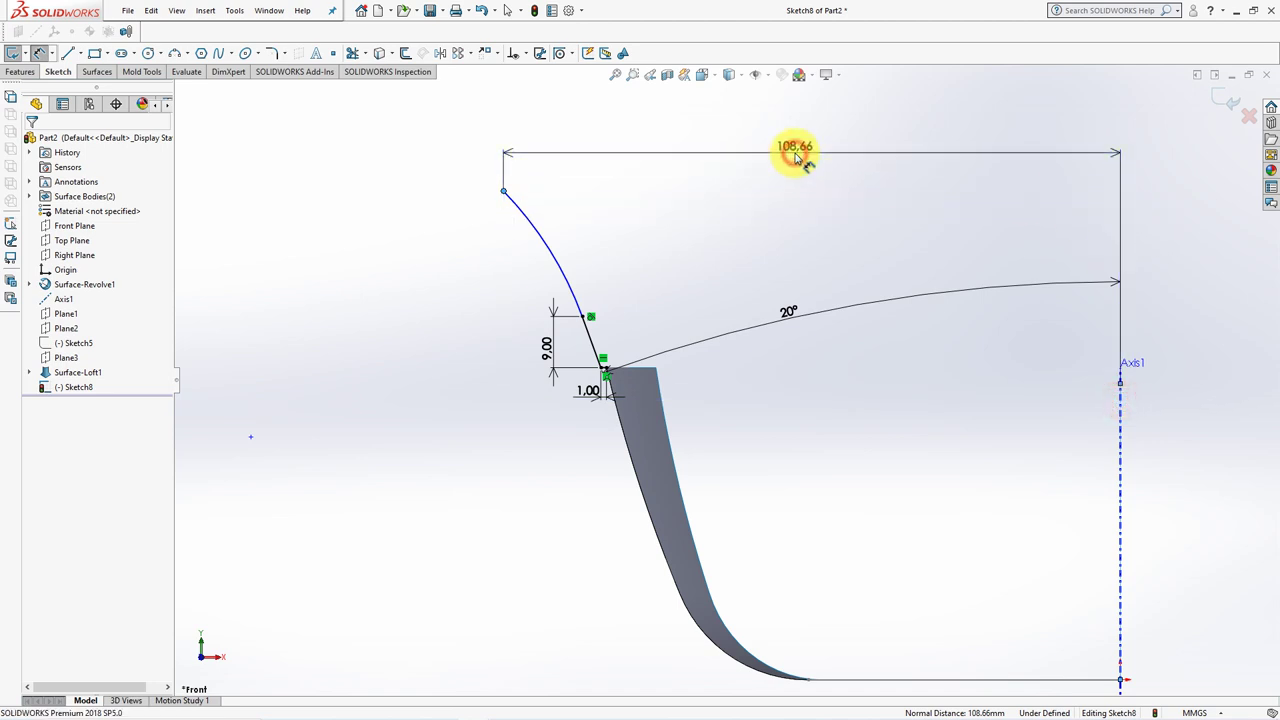
pyautogui.click(797, 157)
pyautogui.write('213/2')
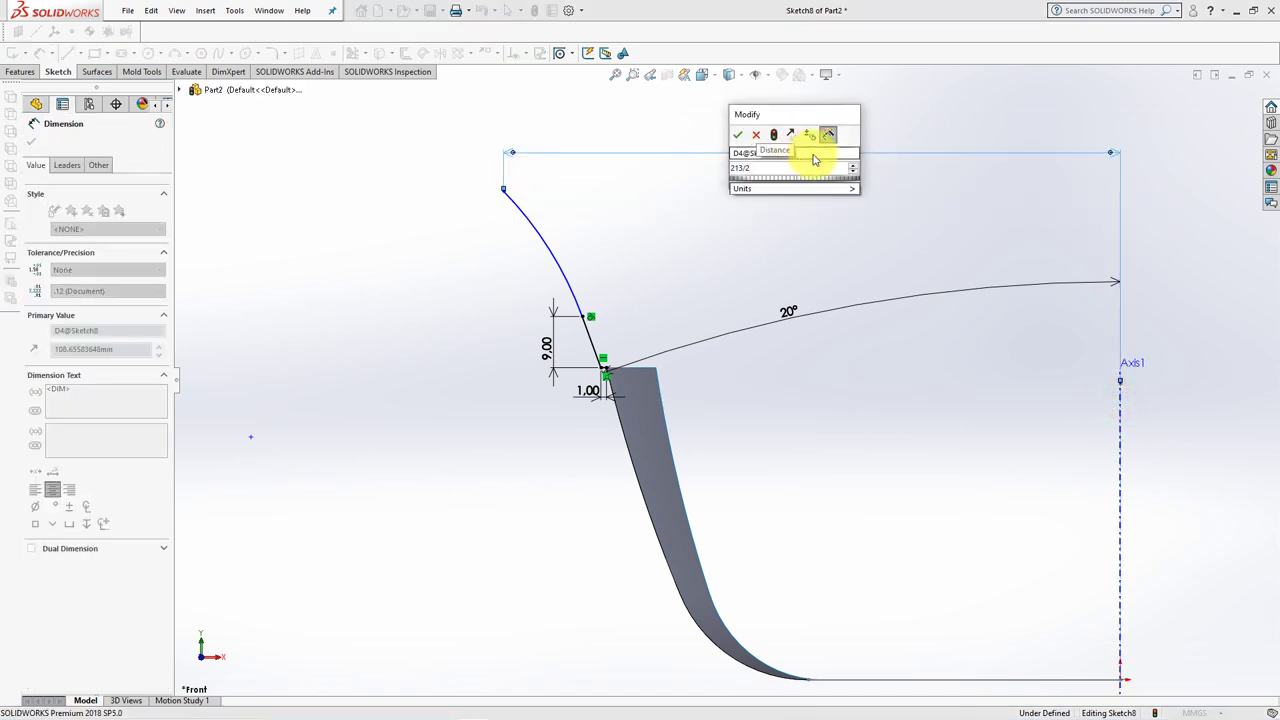
pyautogui.click(737, 134)
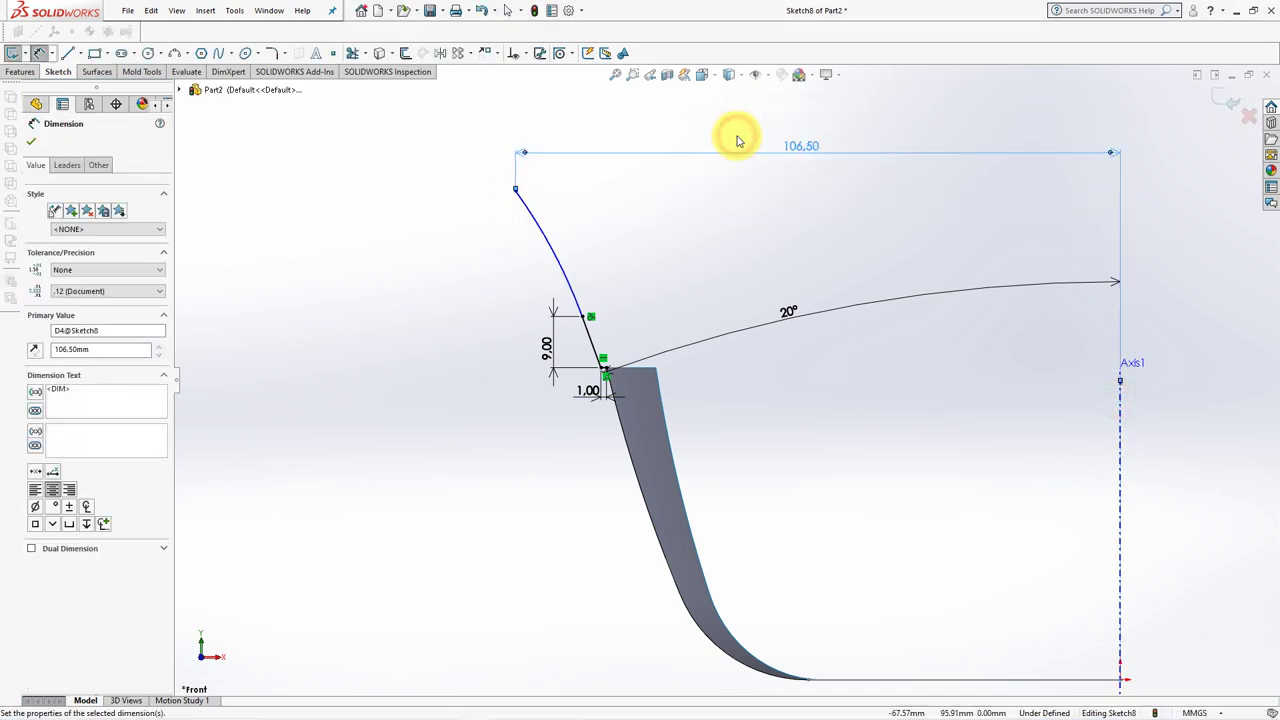
# Add the 84.30 height dimension, close Sketch8 and view the surface in 3D
pyautogui.click(515, 195)
pyautogui.press('z')
pyautogui.click(873, 629)
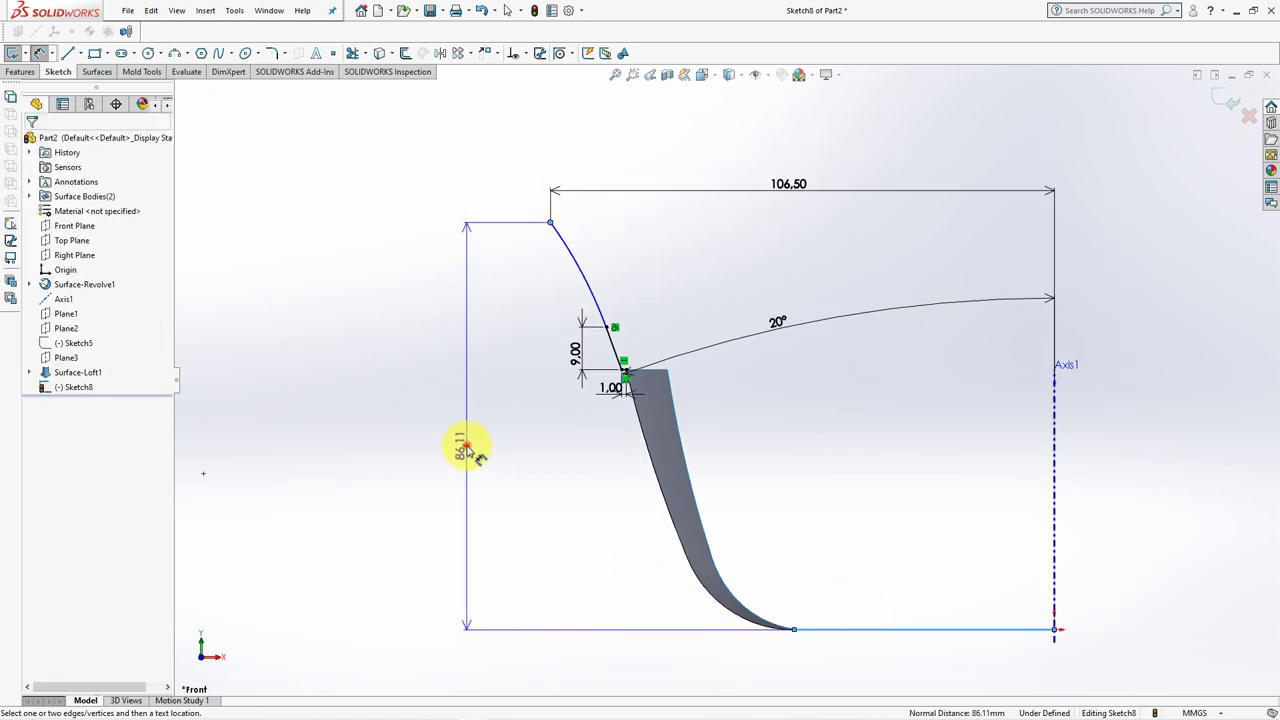
pyautogui.click(505, 457)
pyautogui.write('8')
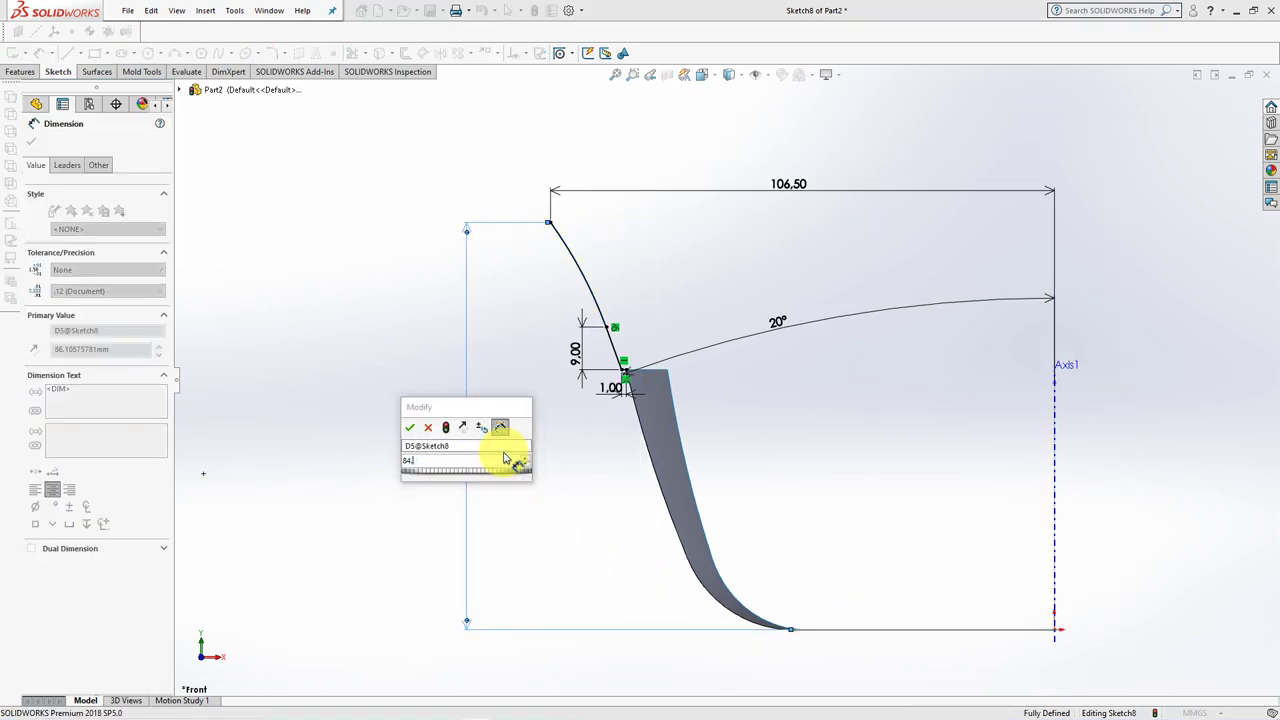
pyautogui.write('4.3')
pyautogui.click(409, 427)
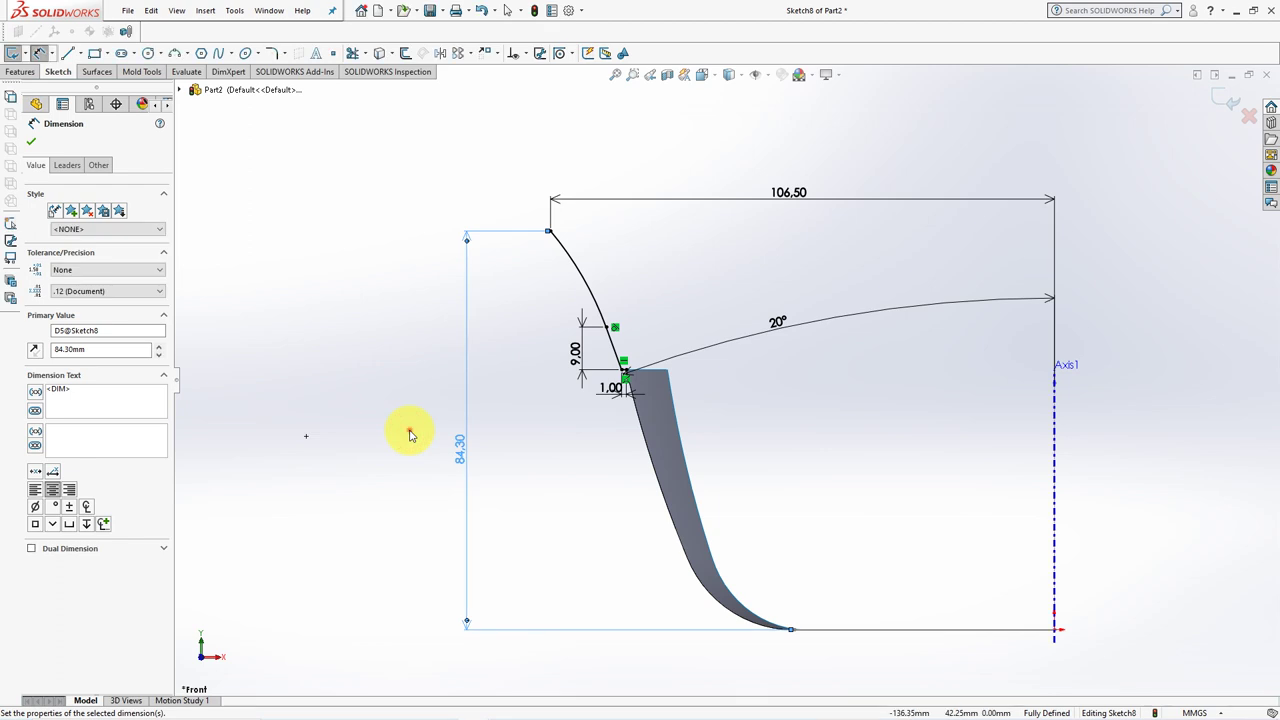
pyautogui.click(409, 435)
pyautogui.click(1225, 100)
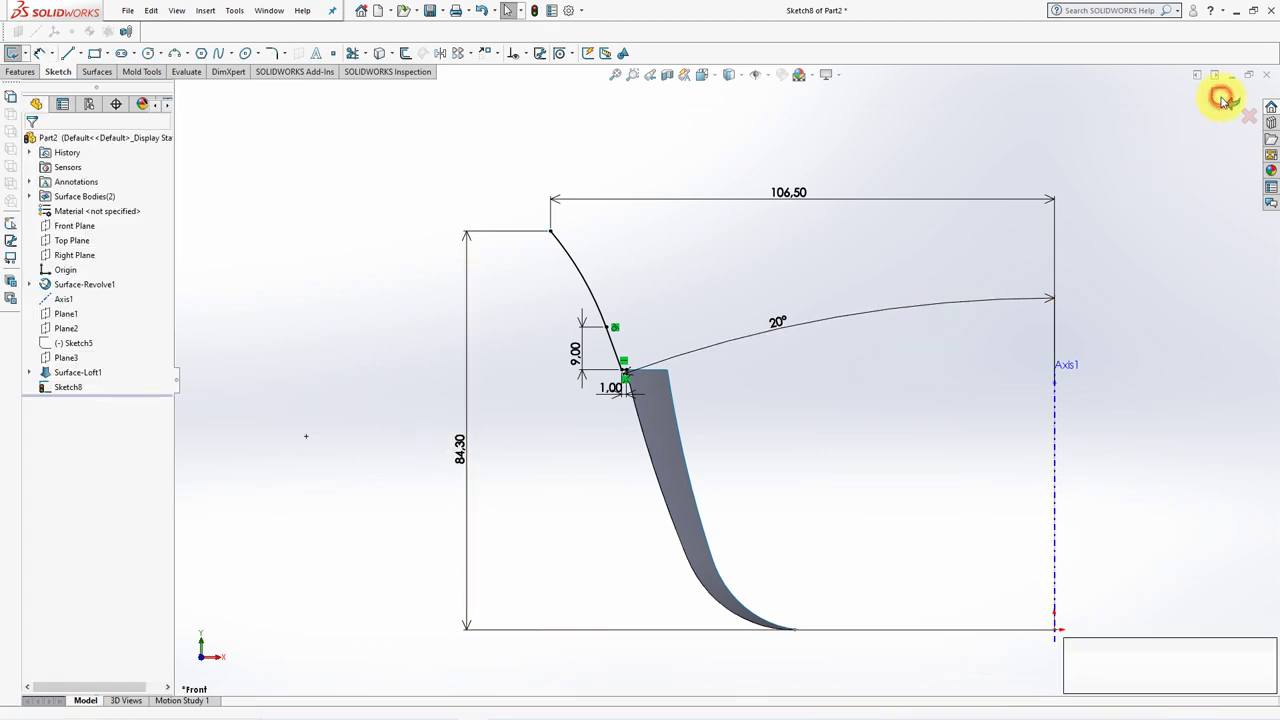
pyautogui.moveTo(880, 306)
pyautogui.mouseDown(button='middle')
pyautogui.moveTo(845, 316)
pyautogui.moveTo(820, 346)
pyautogui.mouseUp(button='middle')
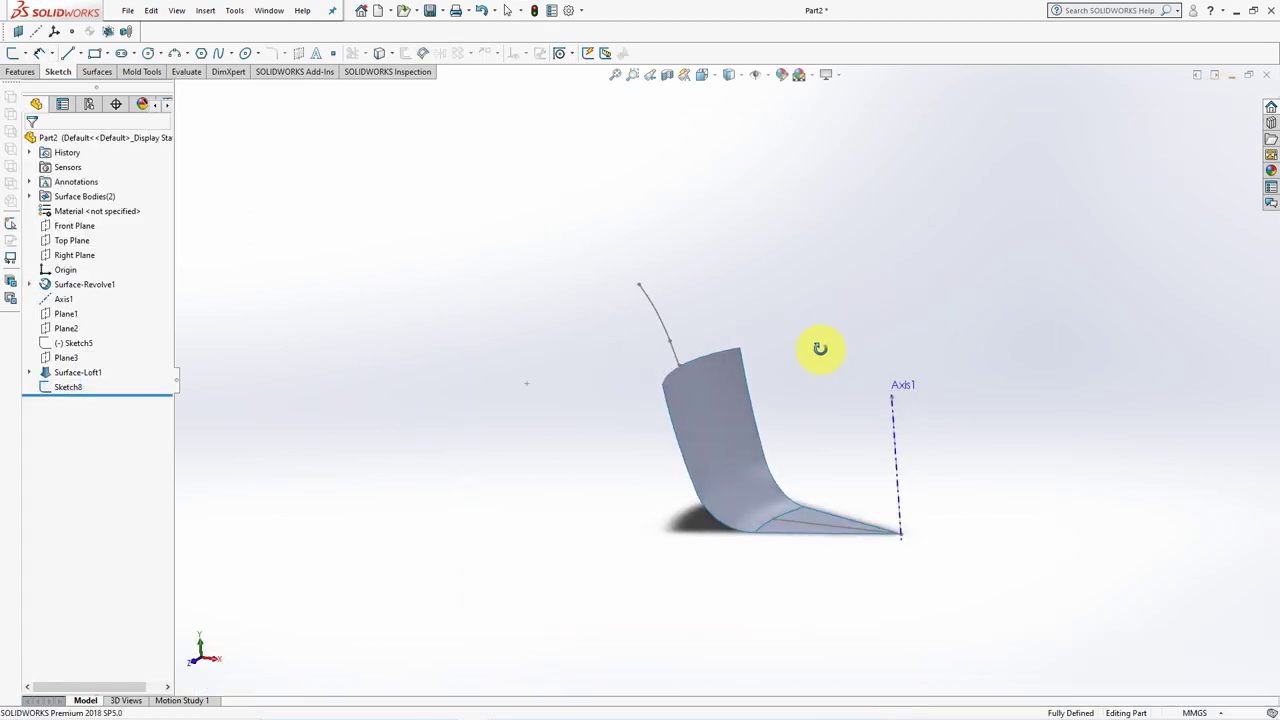
# On Plane1, sketch a short line and tangent arc up from the surface's top edge
pyautogui.click(66, 314)
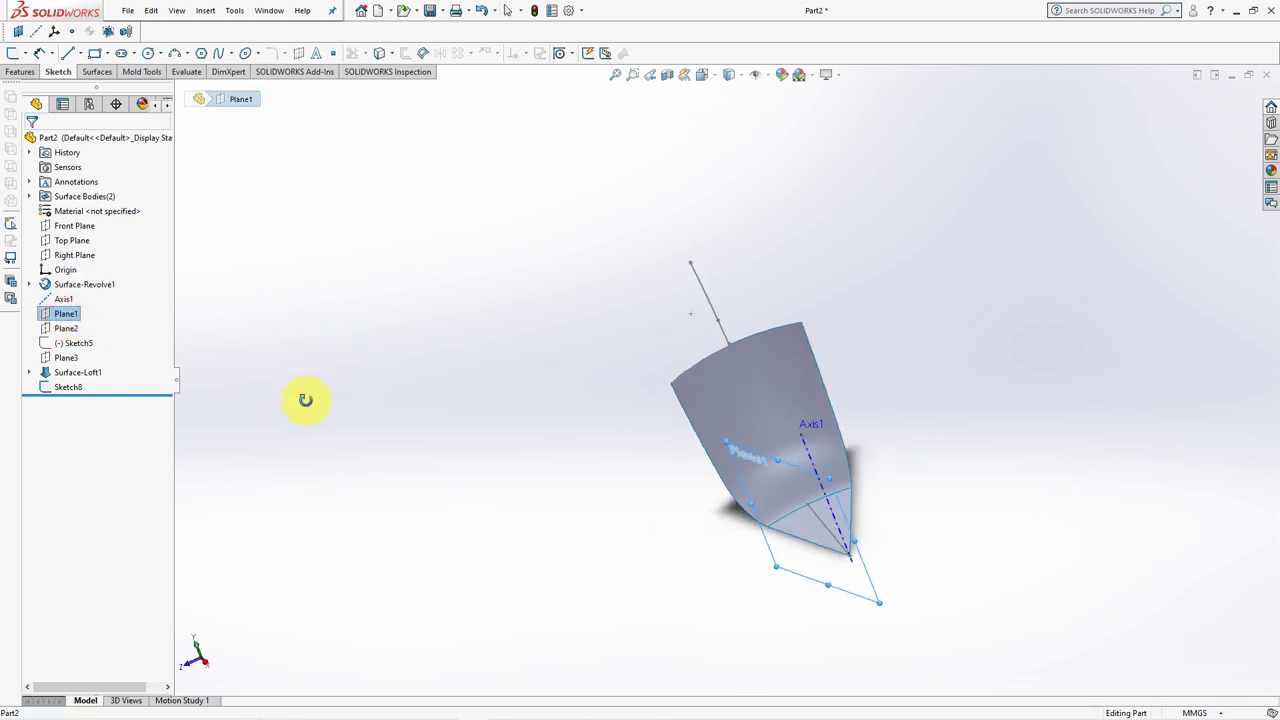
pyautogui.moveTo(300, 400); pyautogui.dragTo(126, 358, button='middle')
pyautogui.click(46, 318)
pyautogui.click(60, 280)
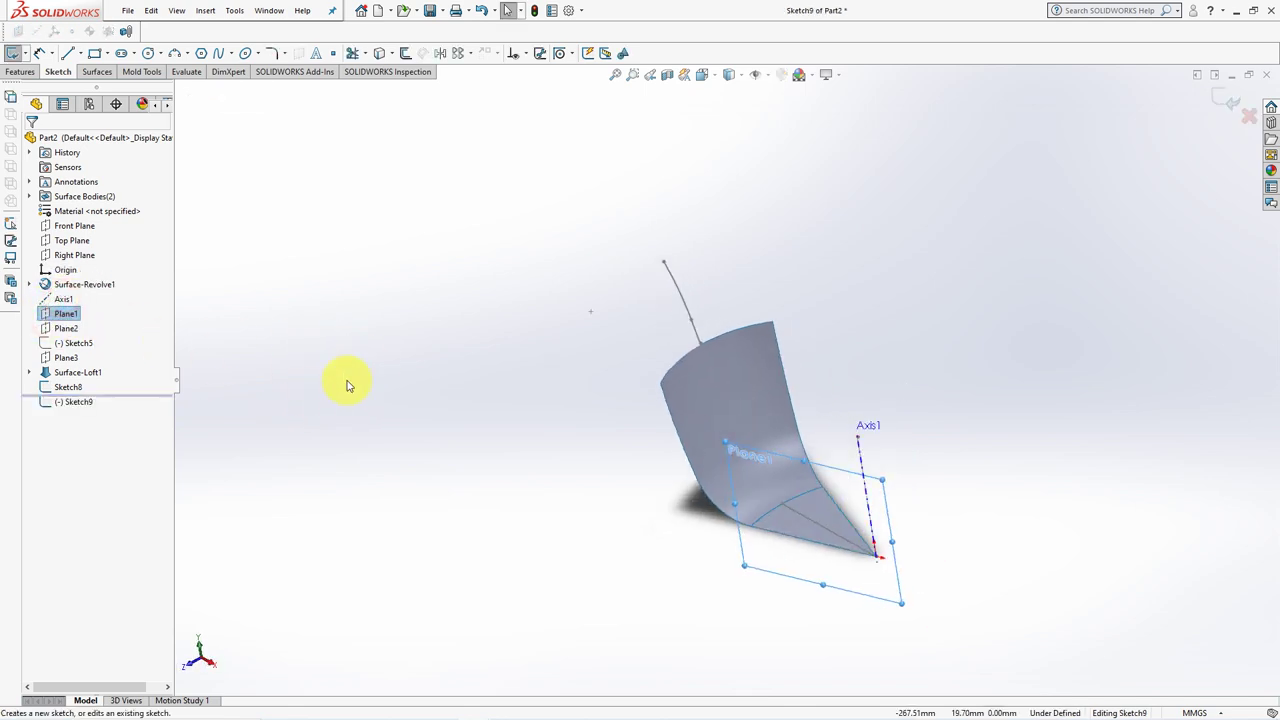
pyautogui.moveTo(588, 366)
pyautogui.mouseDown(button='middle')
pyautogui.moveTo(597, 331)
pyautogui.moveTo(605, 347)
pyautogui.mouseUp(button='middle')
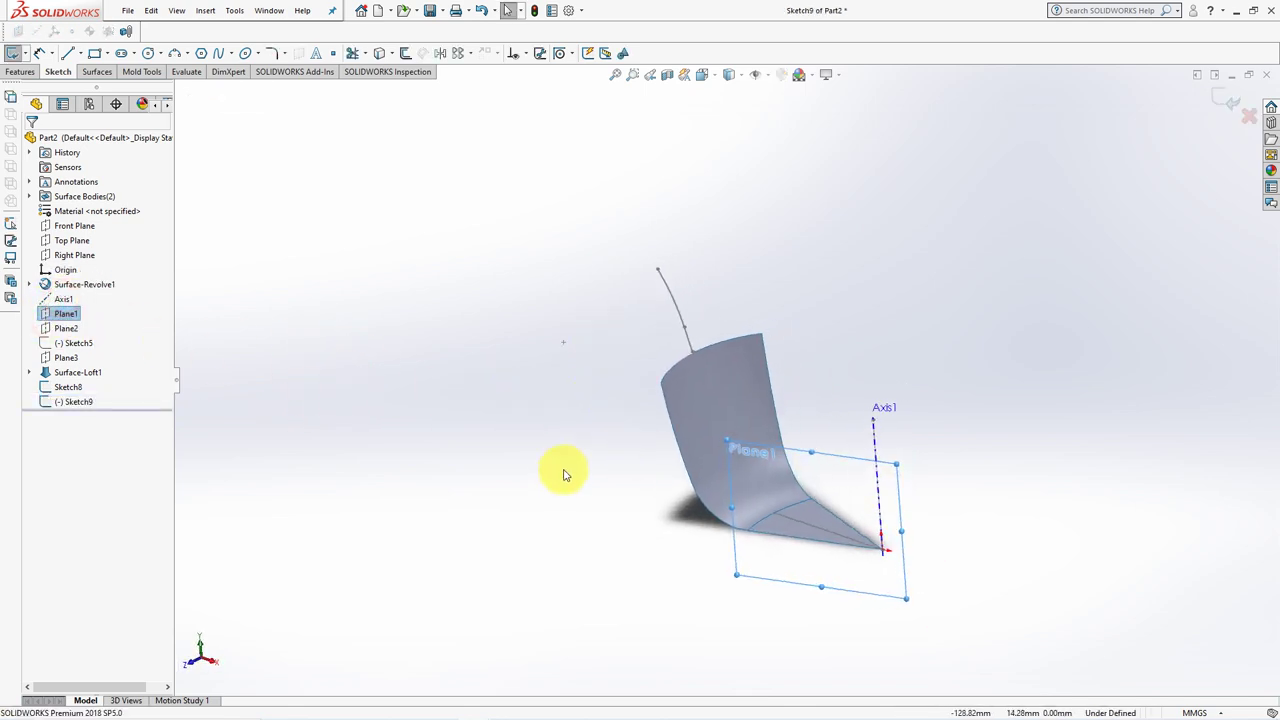
pyautogui.scroll(-3, 560, 450)
pyautogui.click(67, 53)
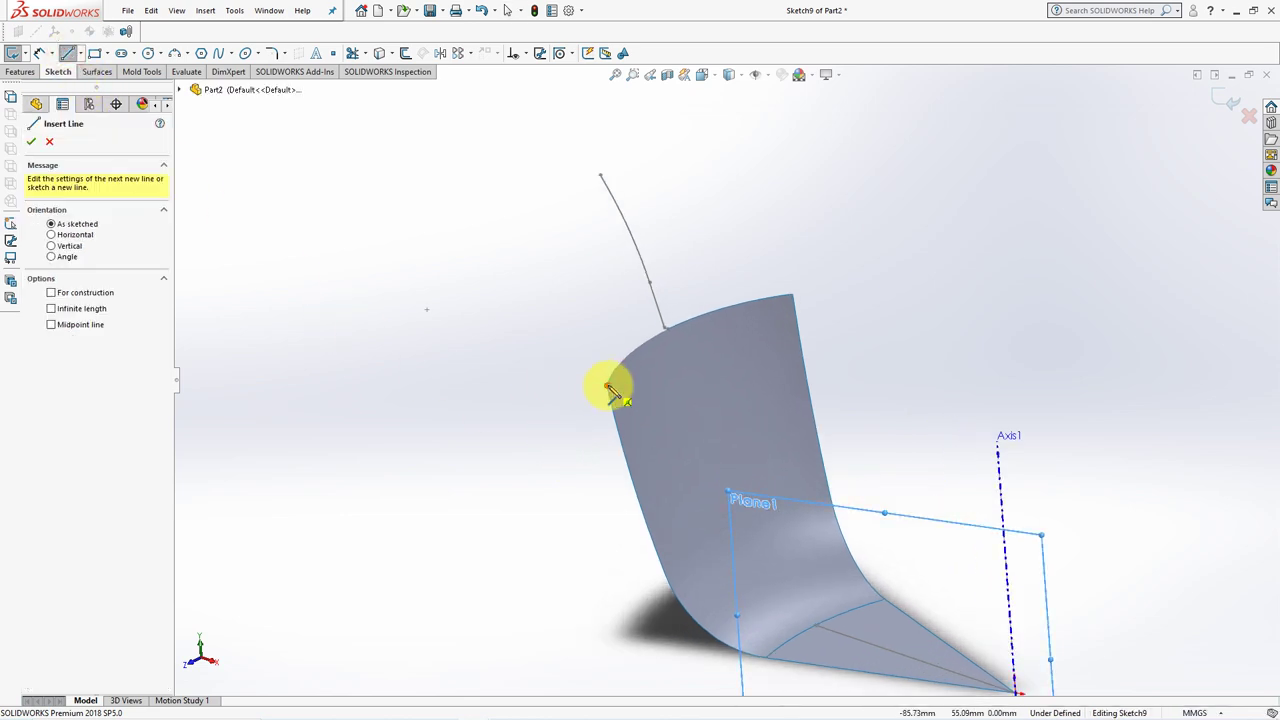
pyautogui.click(608, 387)
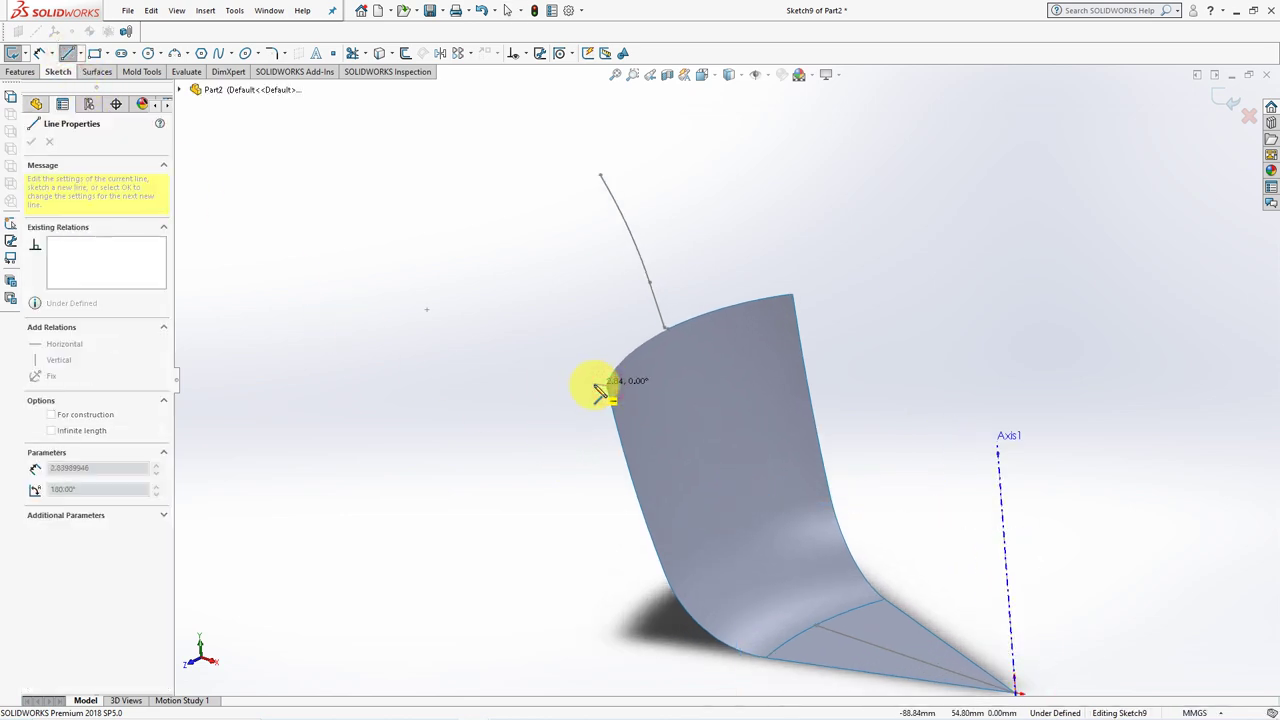
pyautogui.click(585, 338)
pyautogui.click(509, 206)
pyautogui.rightClick(511, 206)
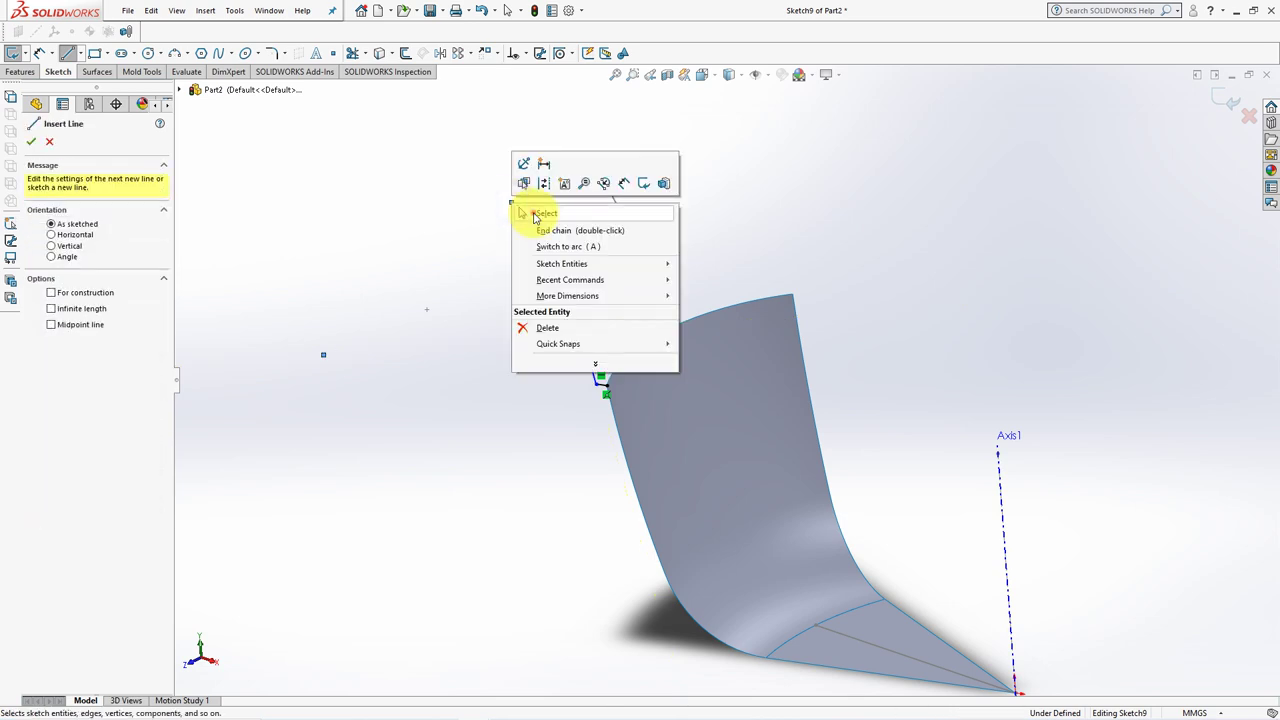
pyautogui.click(540, 214)
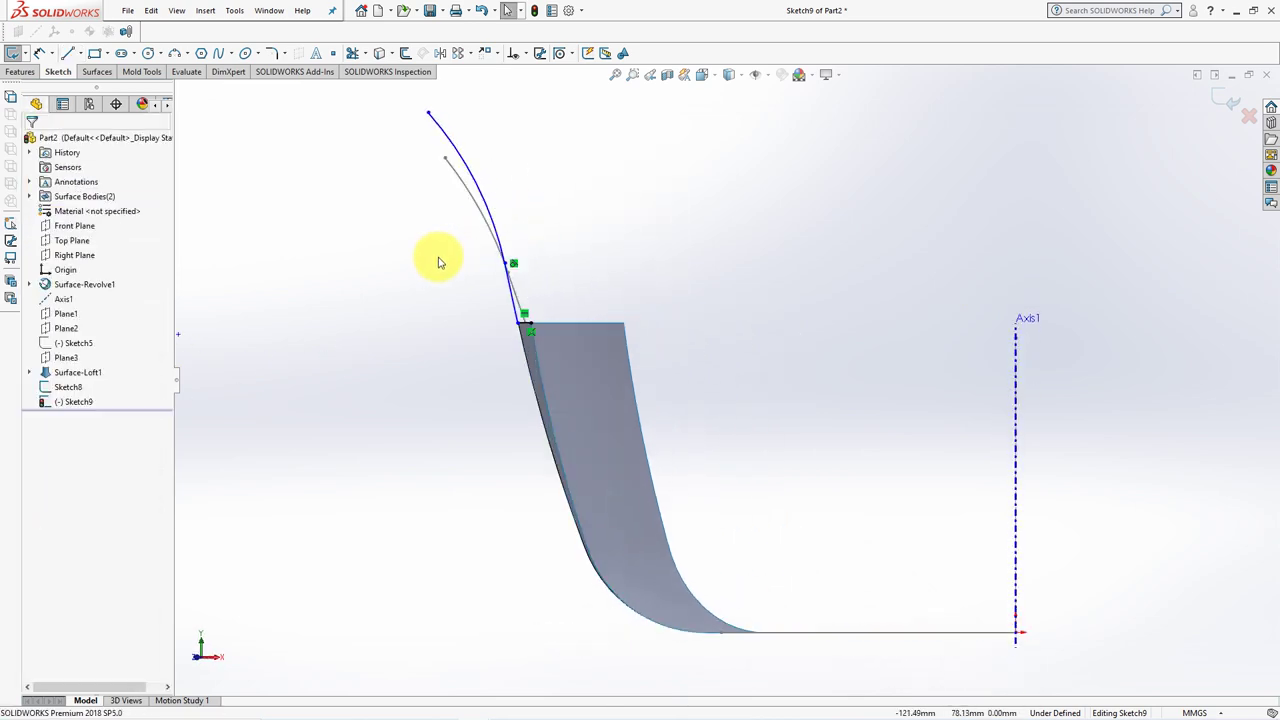
# Dimension the short line 1.00 long and the curve's vertical height 9.00
pyautogui.keyDown('ctrl'); pyautogui.moveTo(549, 282); pyautogui.dragTo(574, 371, button='middle'); pyautogui.keyUp('ctrl')
pyautogui.scroll(-3, 569, 334)
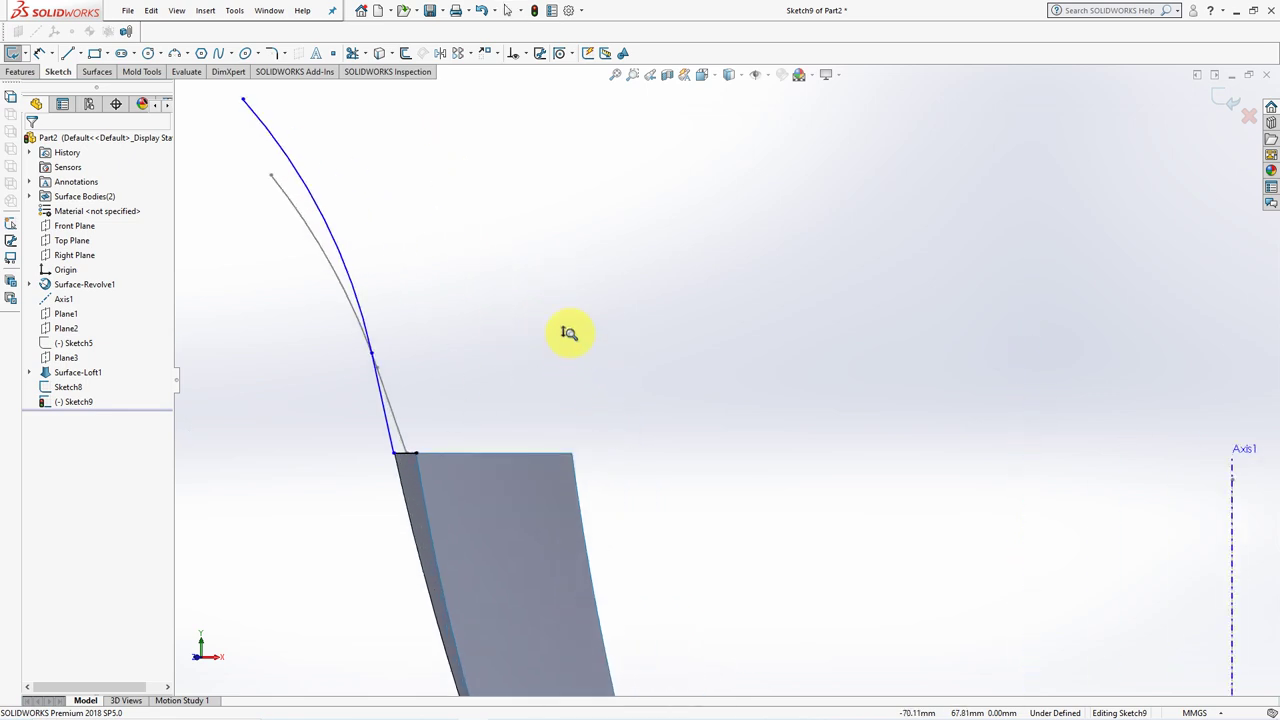
pyautogui.click(421, 456)
pyautogui.click(487, 432)
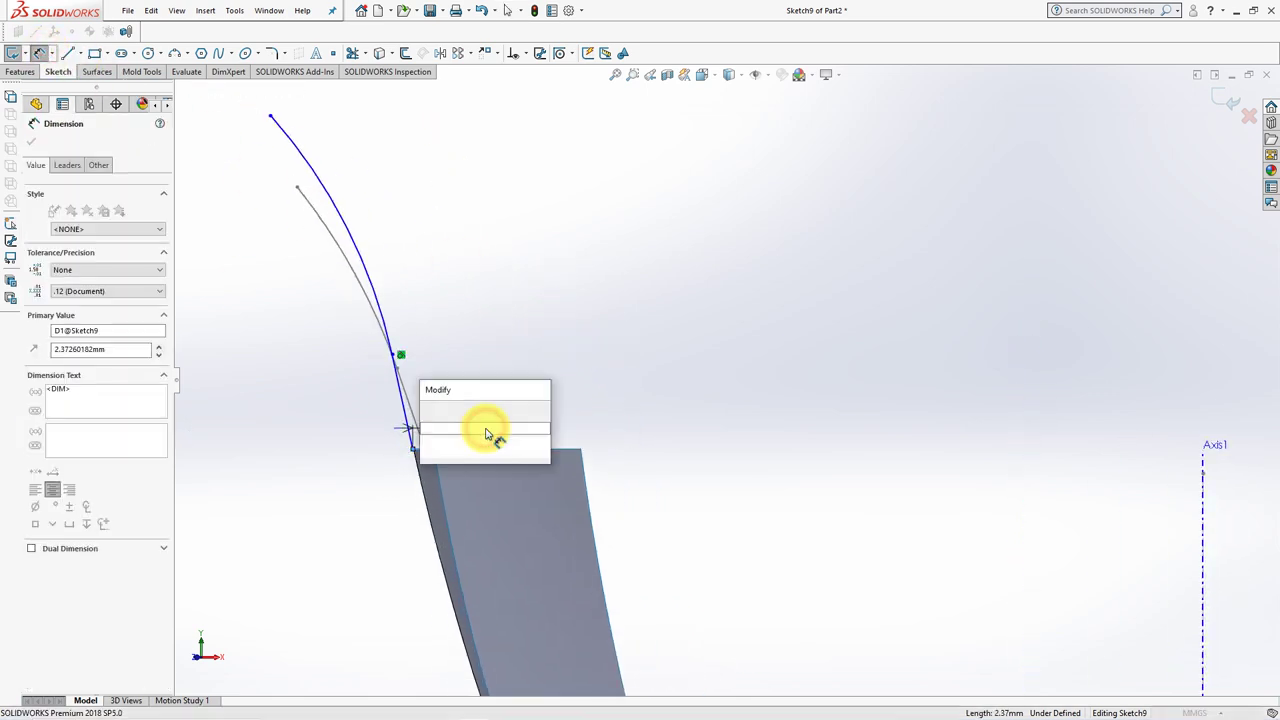
pyautogui.write('1')
pyautogui.press('Return')
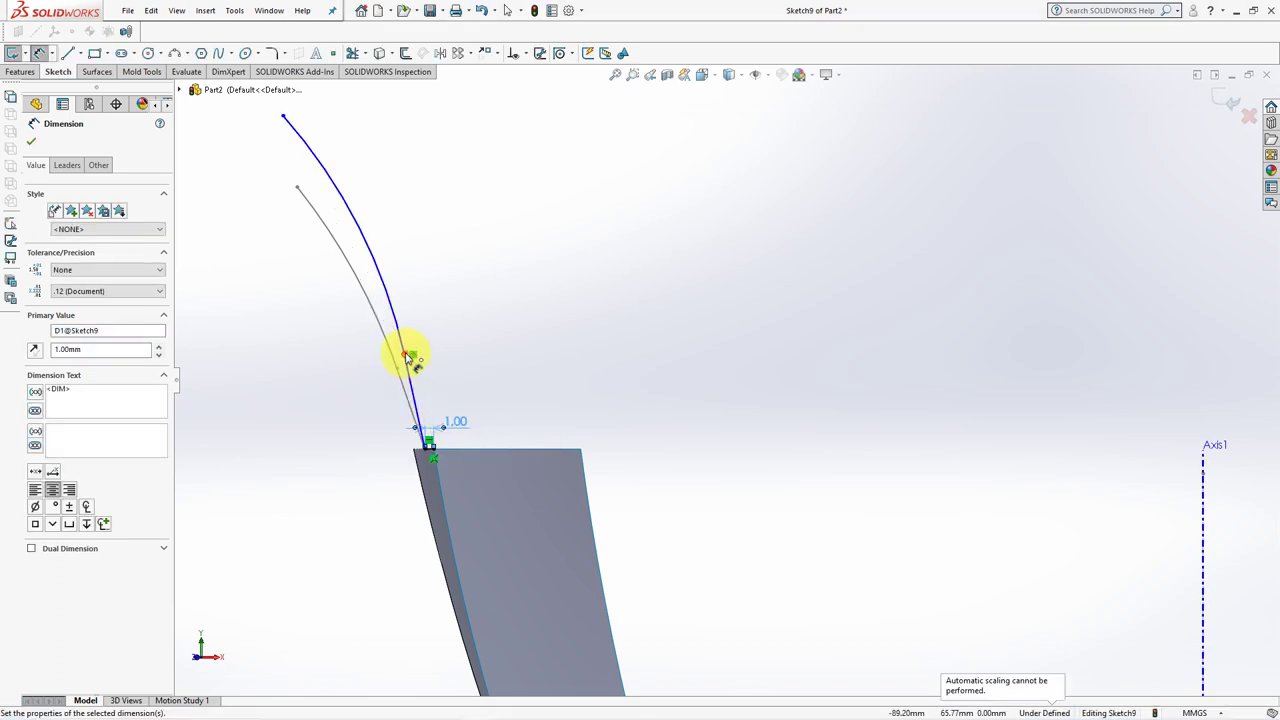
pyautogui.click(412, 355)
pyautogui.click(424, 445)
pyautogui.click(344, 425)
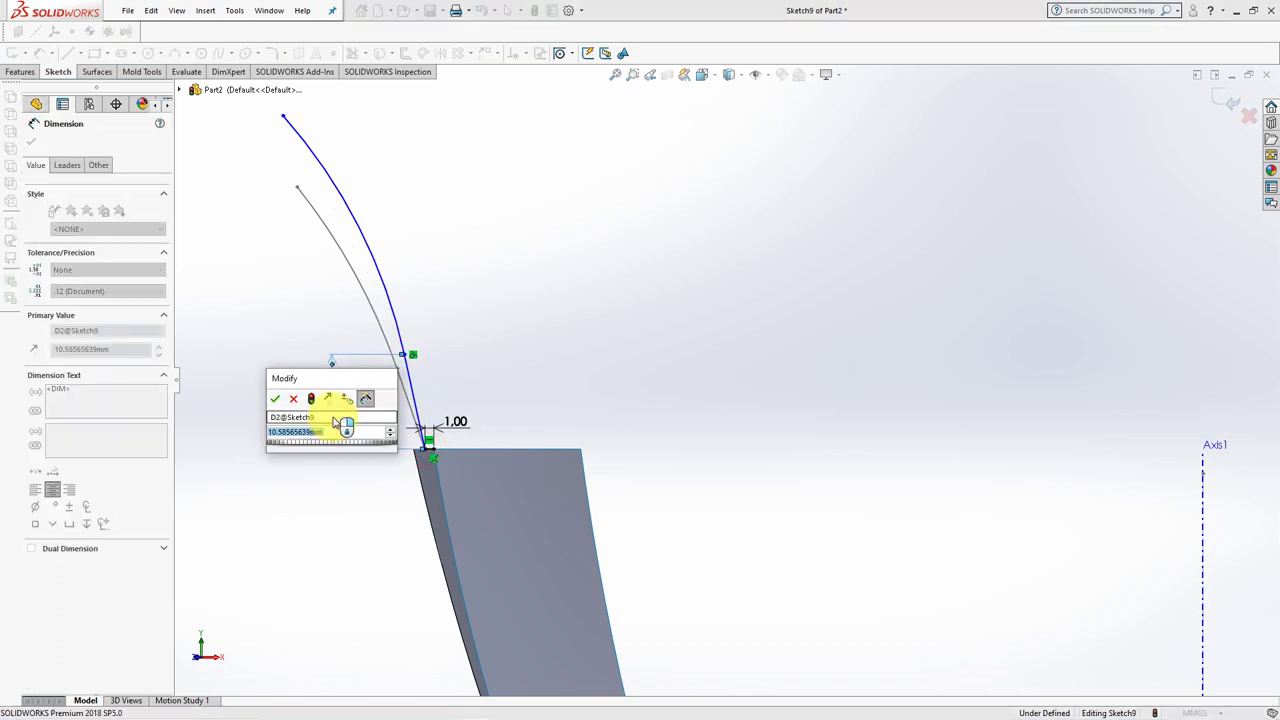
pyautogui.write('9')
pyautogui.click(274, 399)
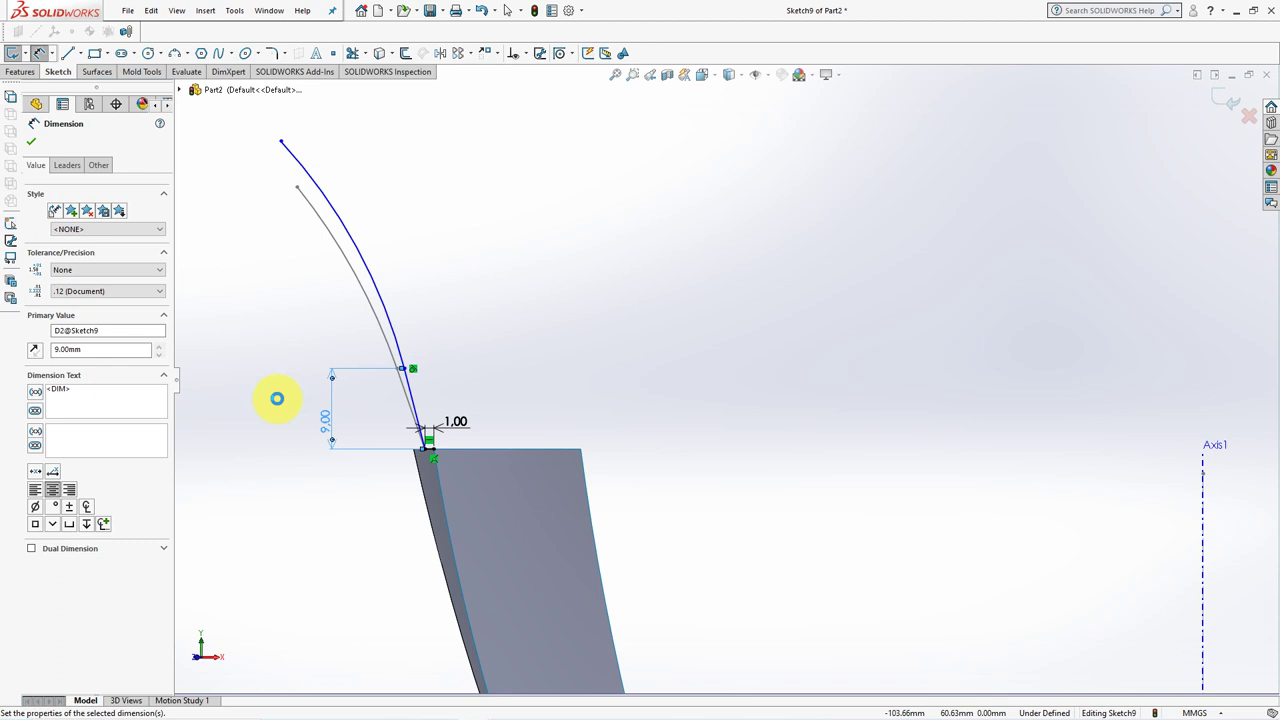
# Add a 15° angle and a 98.50 distance from the arc's top end to Axis1
pyautogui.click(414, 395)
pyautogui.click(1203, 510)
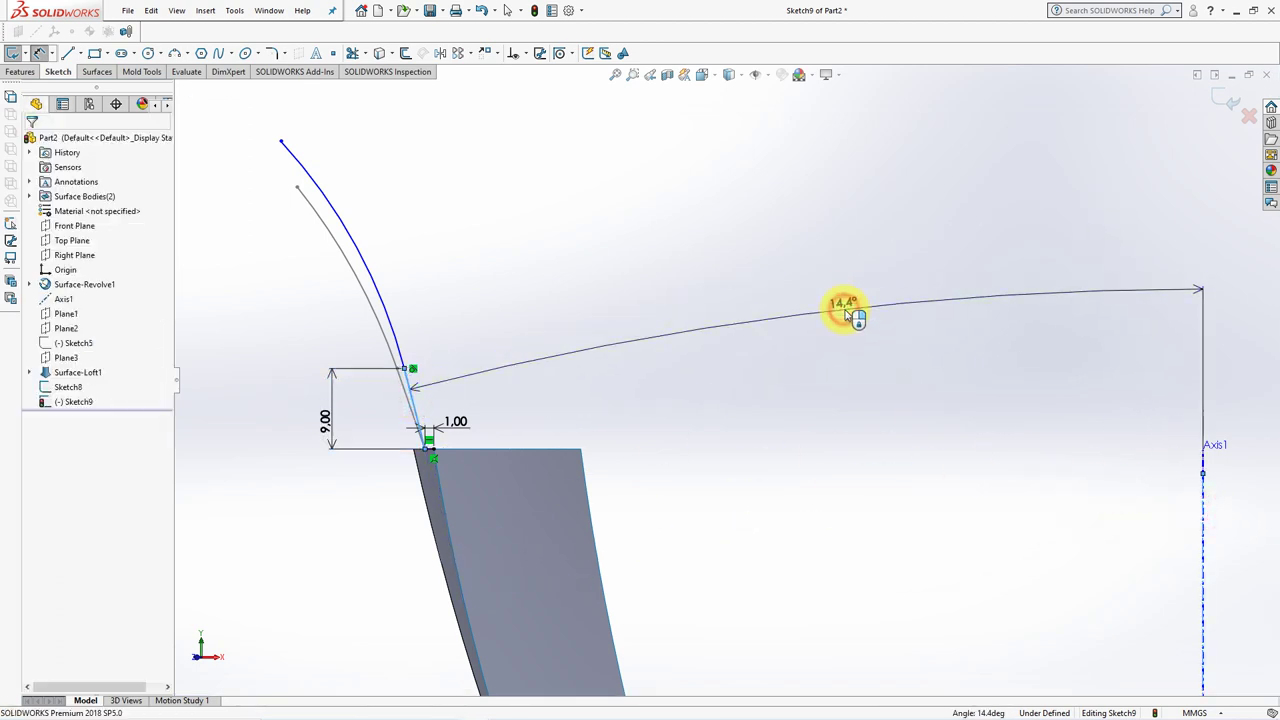
pyautogui.click(846, 306)
pyautogui.write('15')
pyautogui.click(786, 293)
pyautogui.click(714, 291)
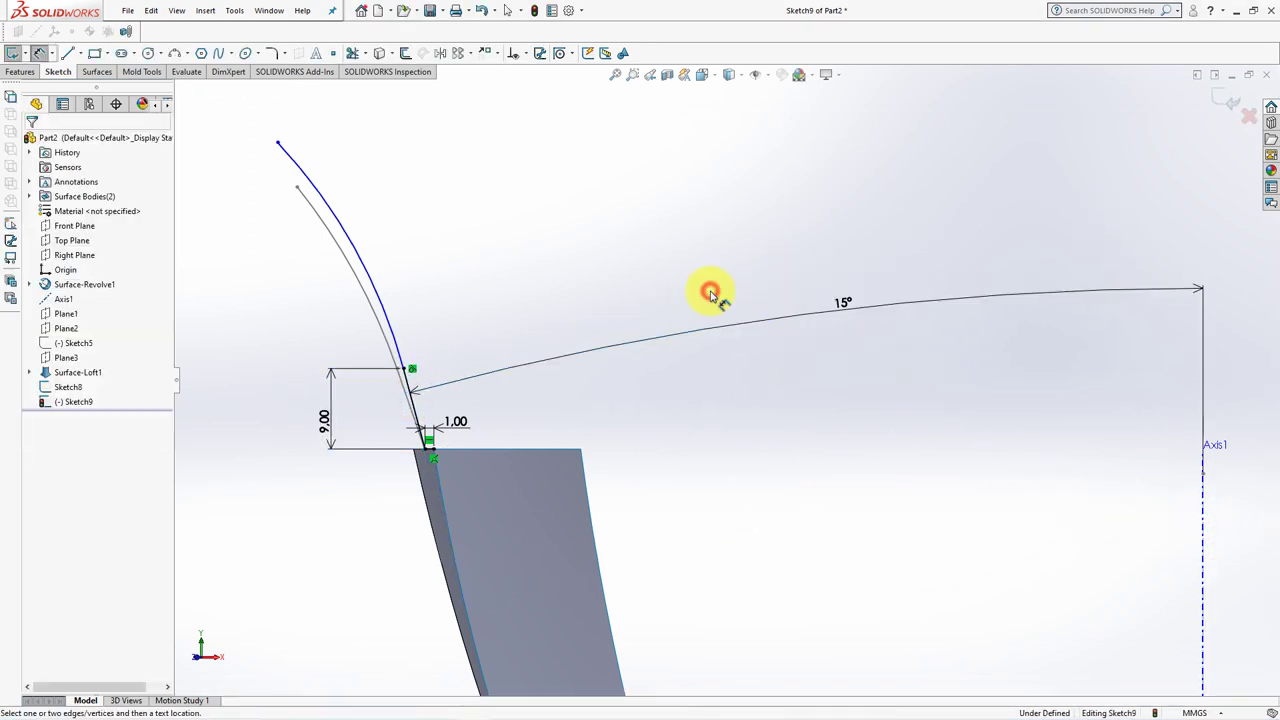
pyautogui.click(281, 147)
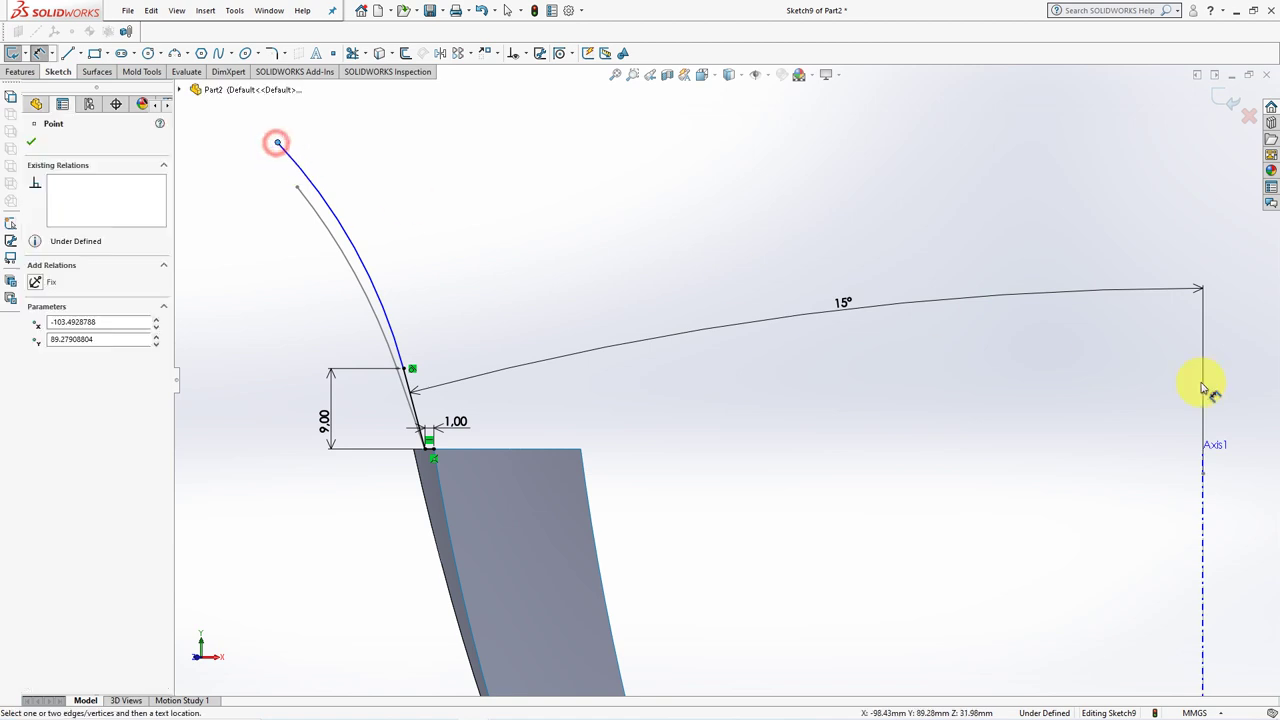
pyautogui.click(1203, 508)
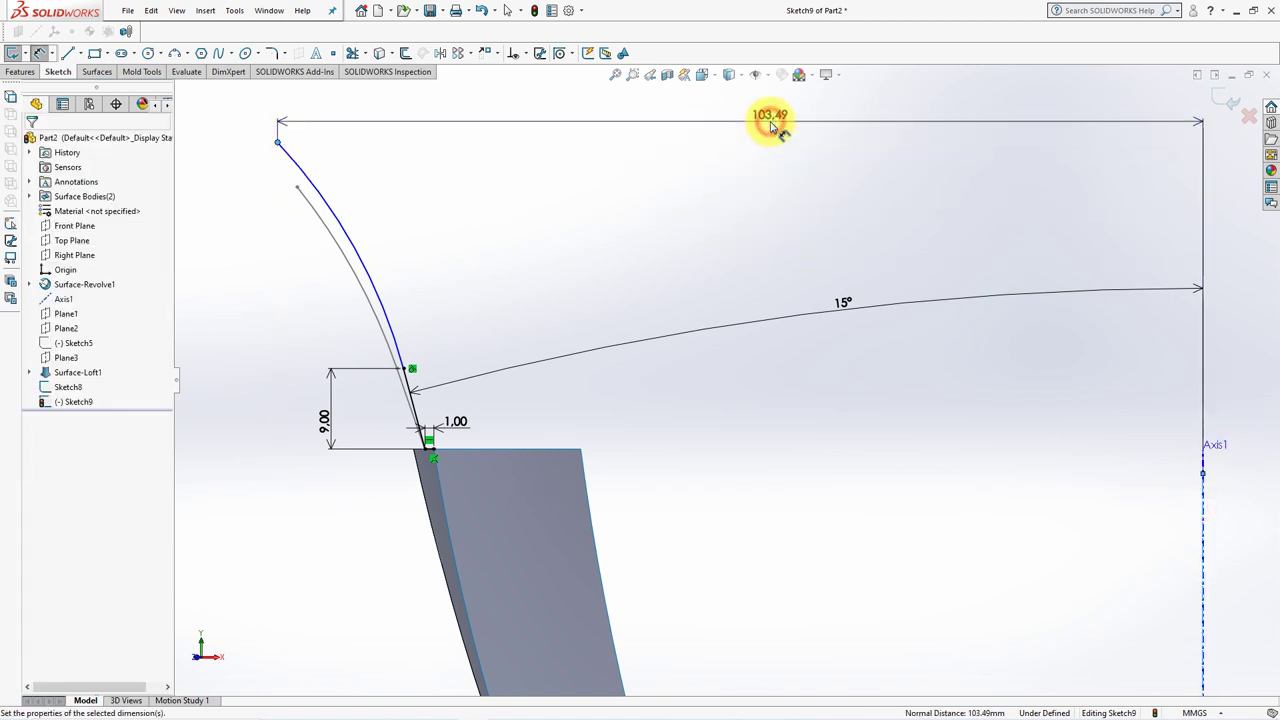
pyautogui.click(772, 125)
pyautogui.write('98.5')
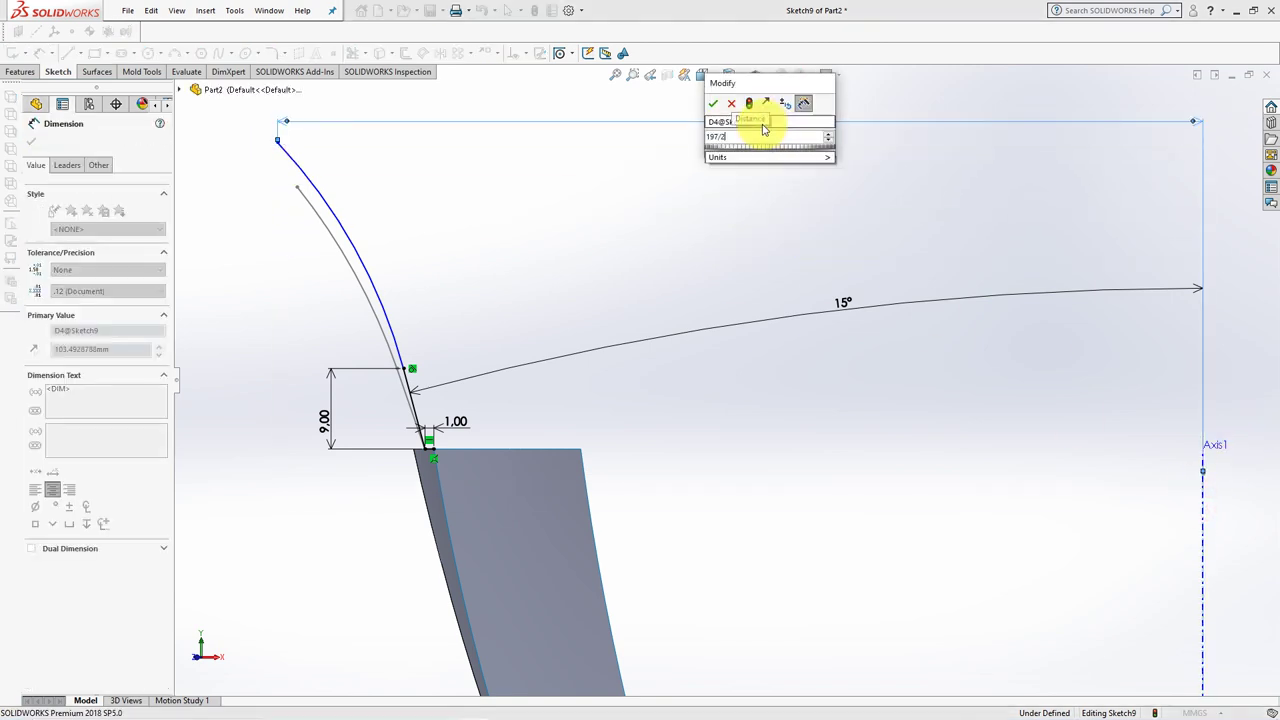
pyautogui.click(712, 104)
# Make the two arcs' top endpoints horizontal, then exit Sketch9
pyautogui.click(520, 51)
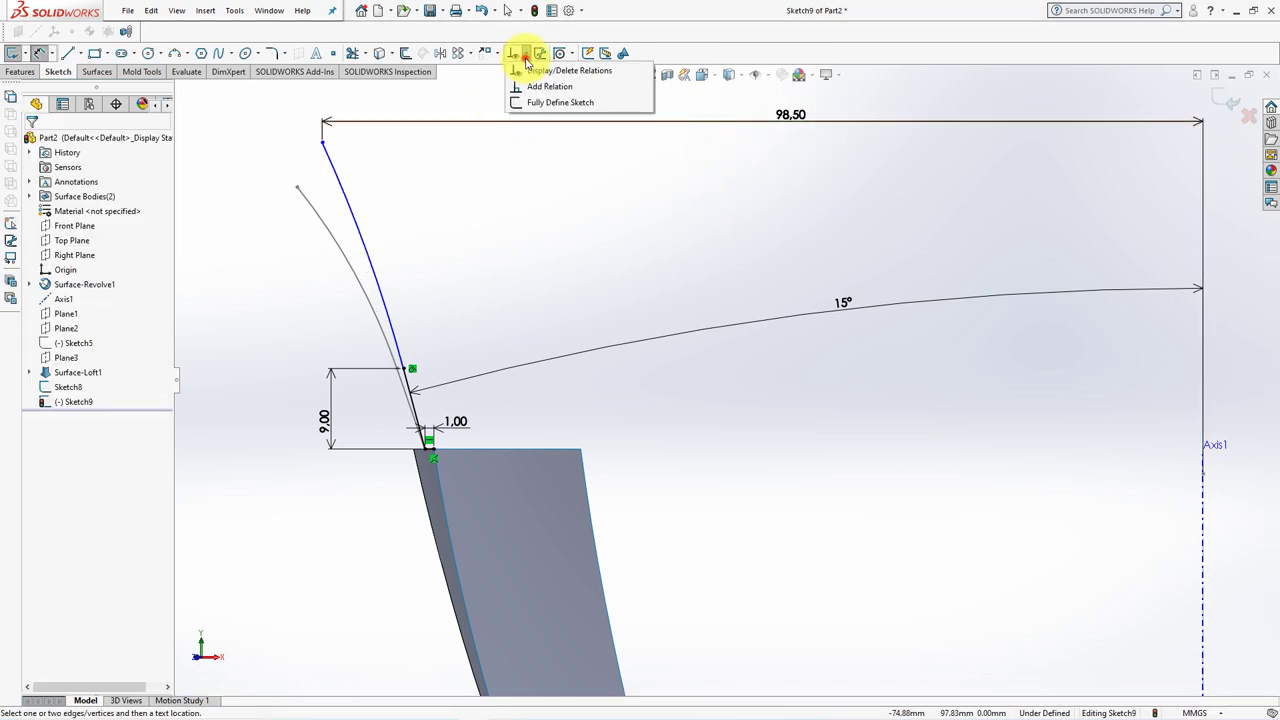
pyautogui.click(532, 90)
pyautogui.click(322, 141)
pyautogui.click(298, 187)
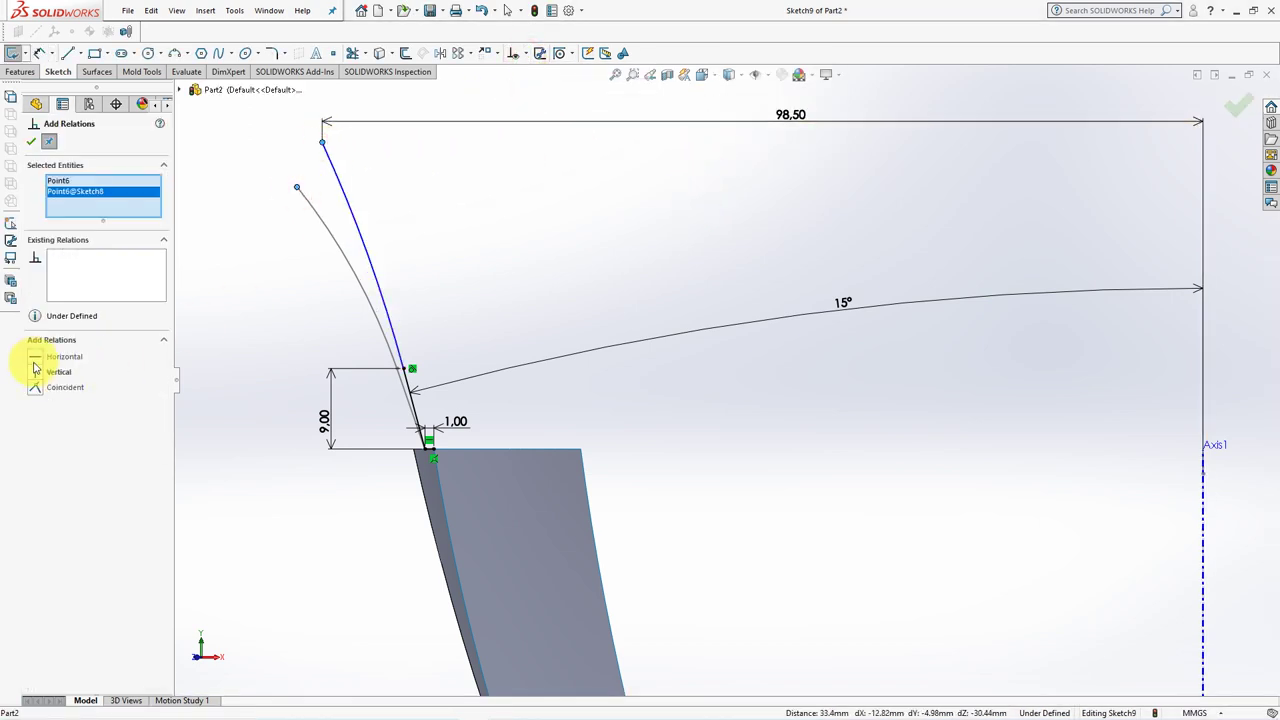
pyautogui.click(35, 353)
pyautogui.click(31, 145)
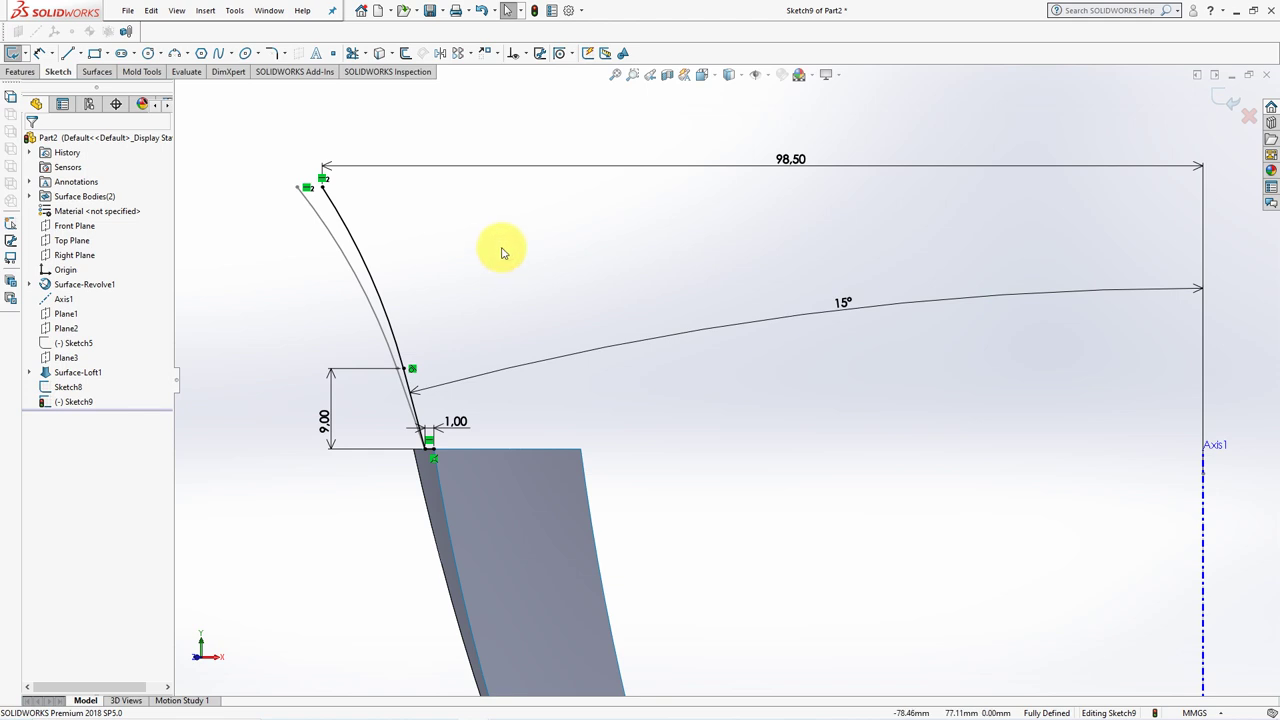
pyautogui.moveTo(503, 253)
pyautogui.mouseDown(button='middle')
pyautogui.moveTo(491, 277)
pyautogui.moveTo(640, 334)
pyautogui.mouseUp(button='middle')
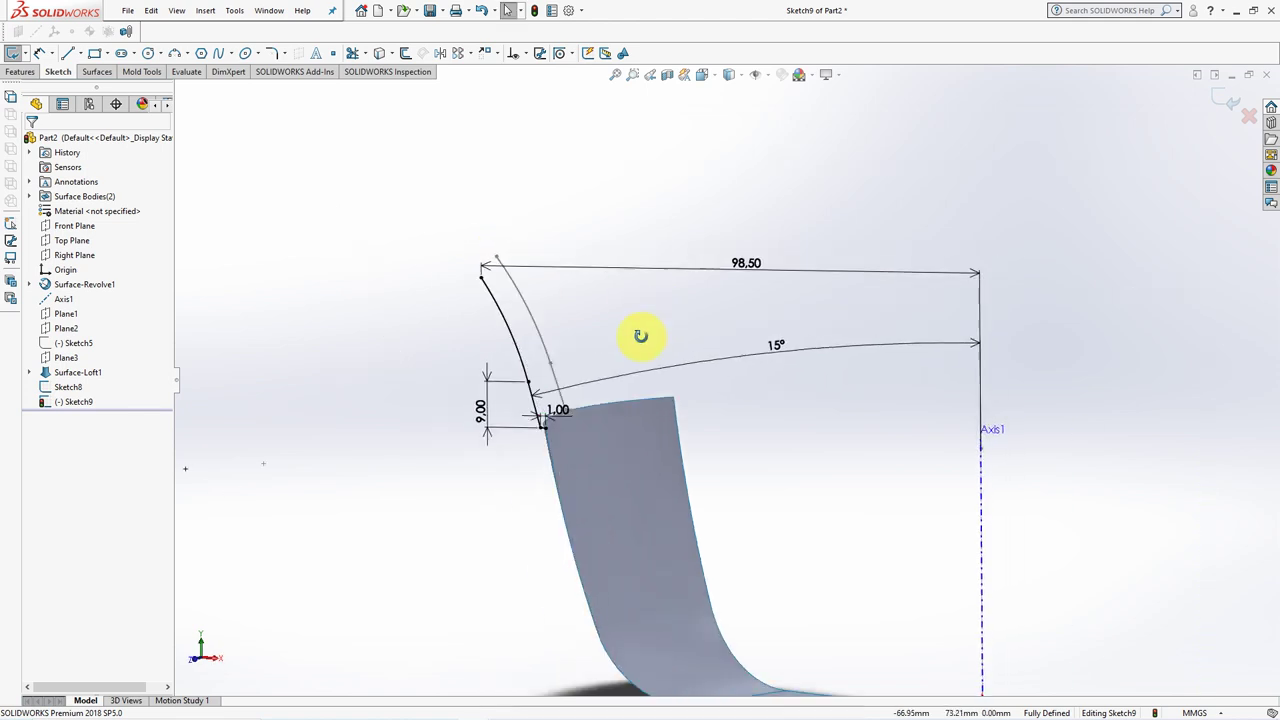
pyautogui.click(1230, 100)
# Copy Sketch9 and paste it onto Plane2
pyautogui.press('f')
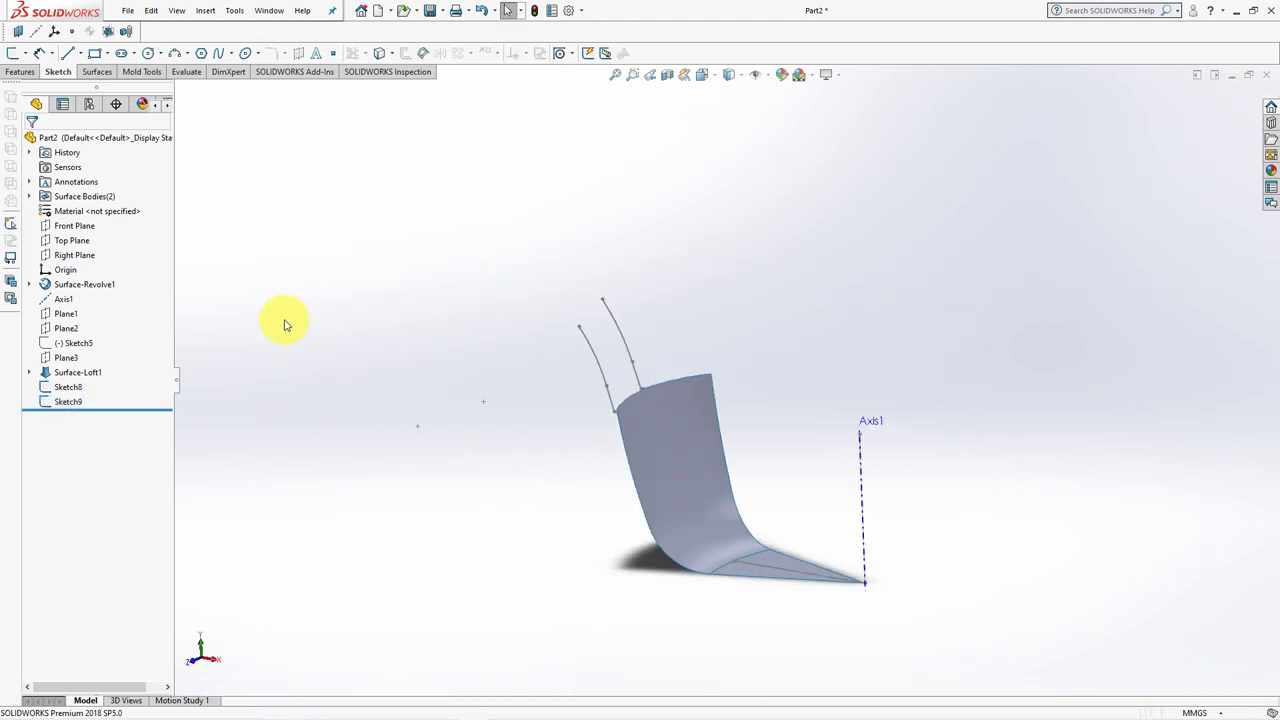
pyautogui.click(57, 403)
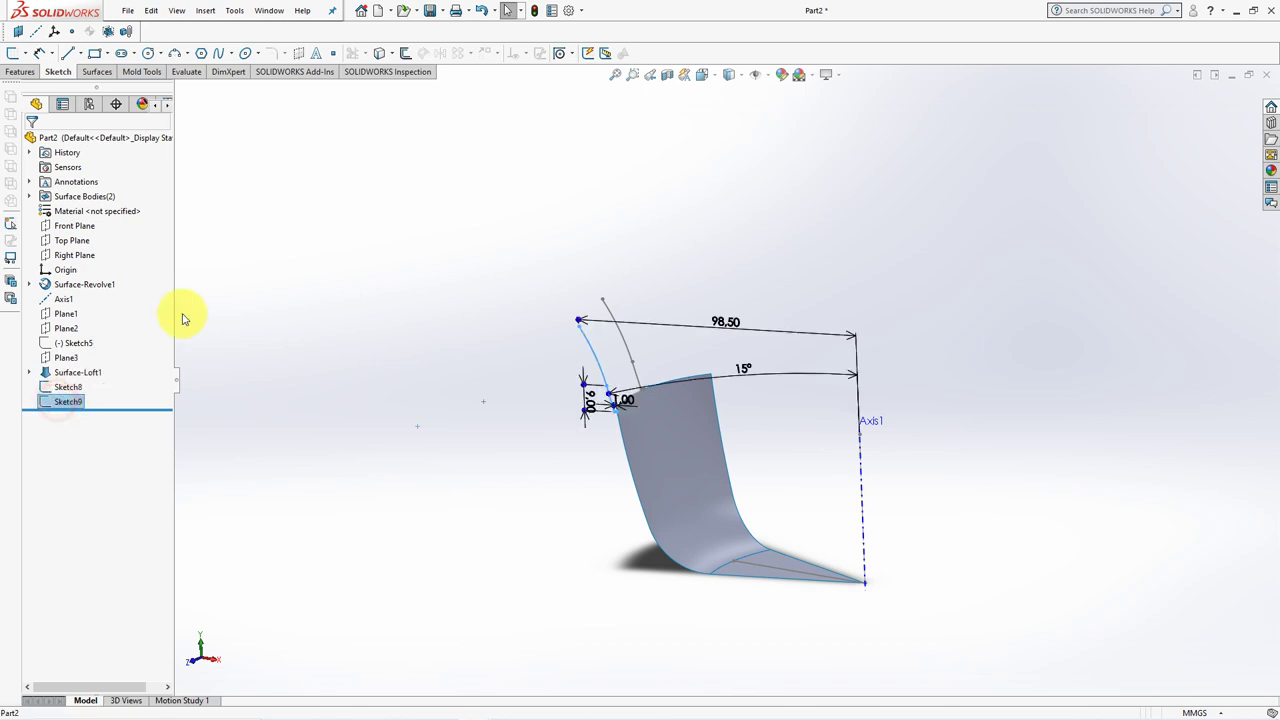
pyautogui.click(151, 11)
pyautogui.click(200, 117)
pyautogui.click(66, 328)
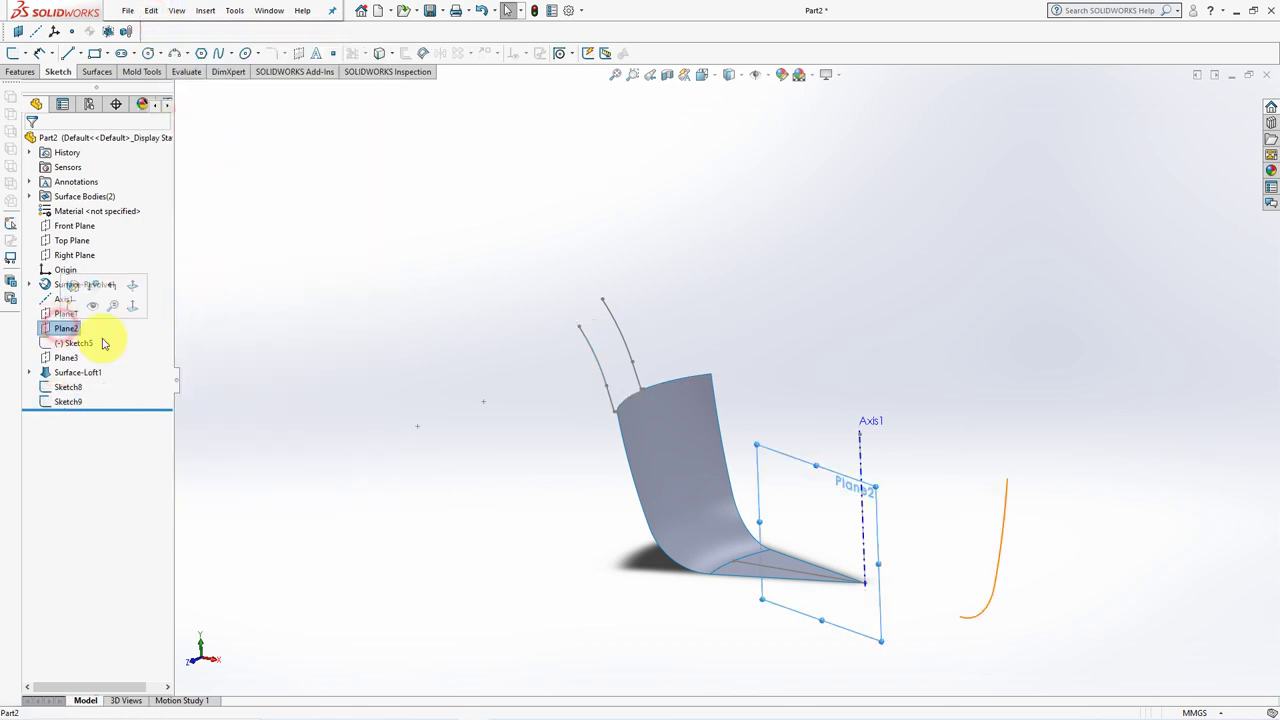
pyautogui.click(151, 11)
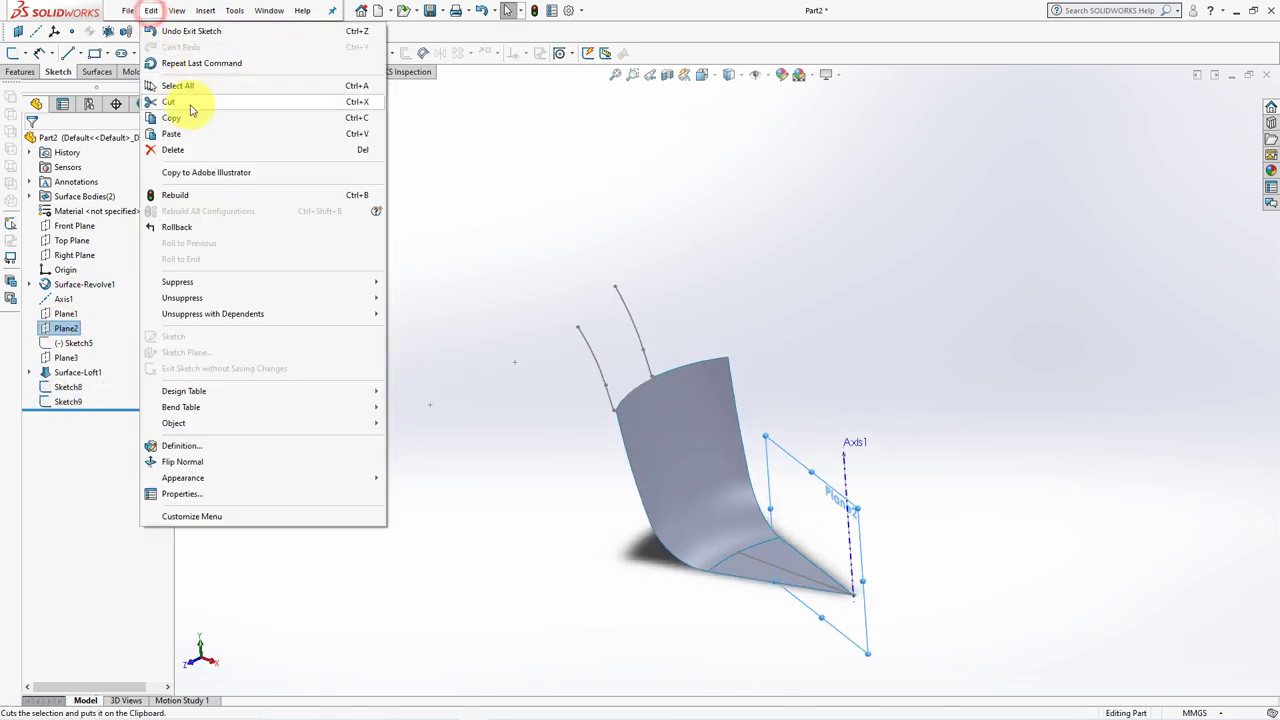
pyautogui.click(185, 133)
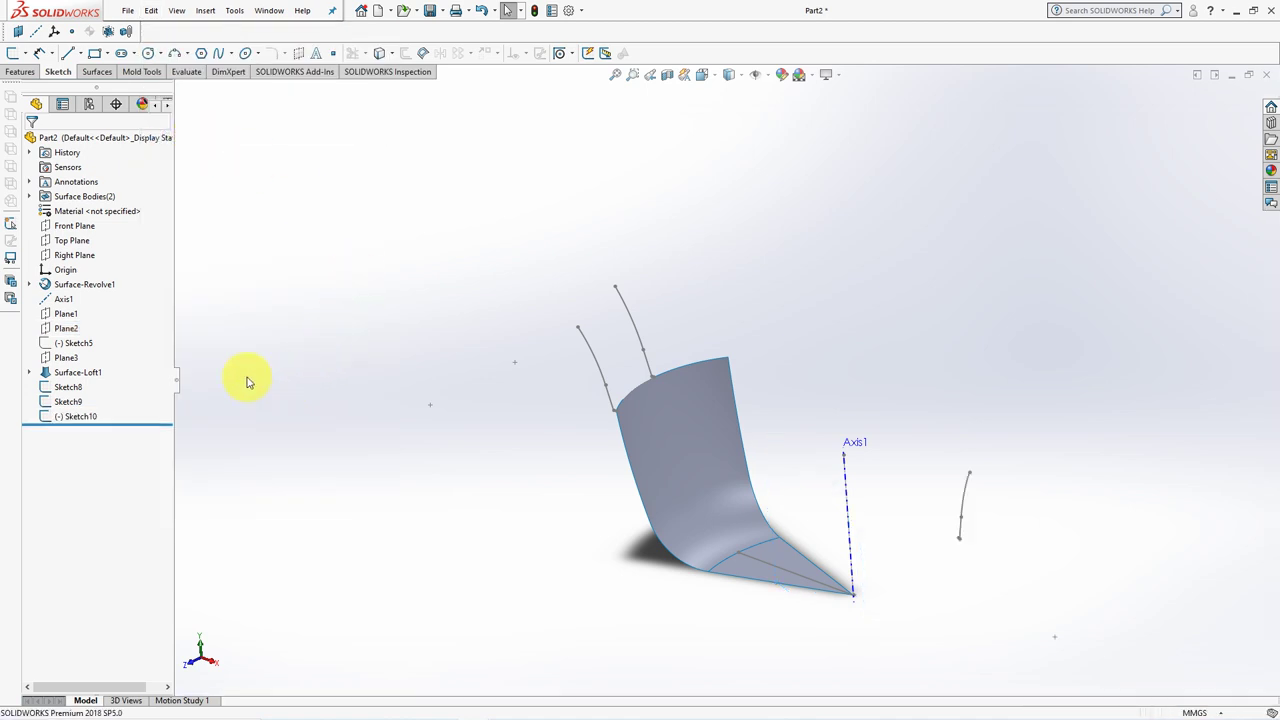
# Start a sketch on Plane2, viewed normal, and convert the pasted Sketch10 curve into it
pyautogui.click(58, 328)
pyautogui.click(120, 313)
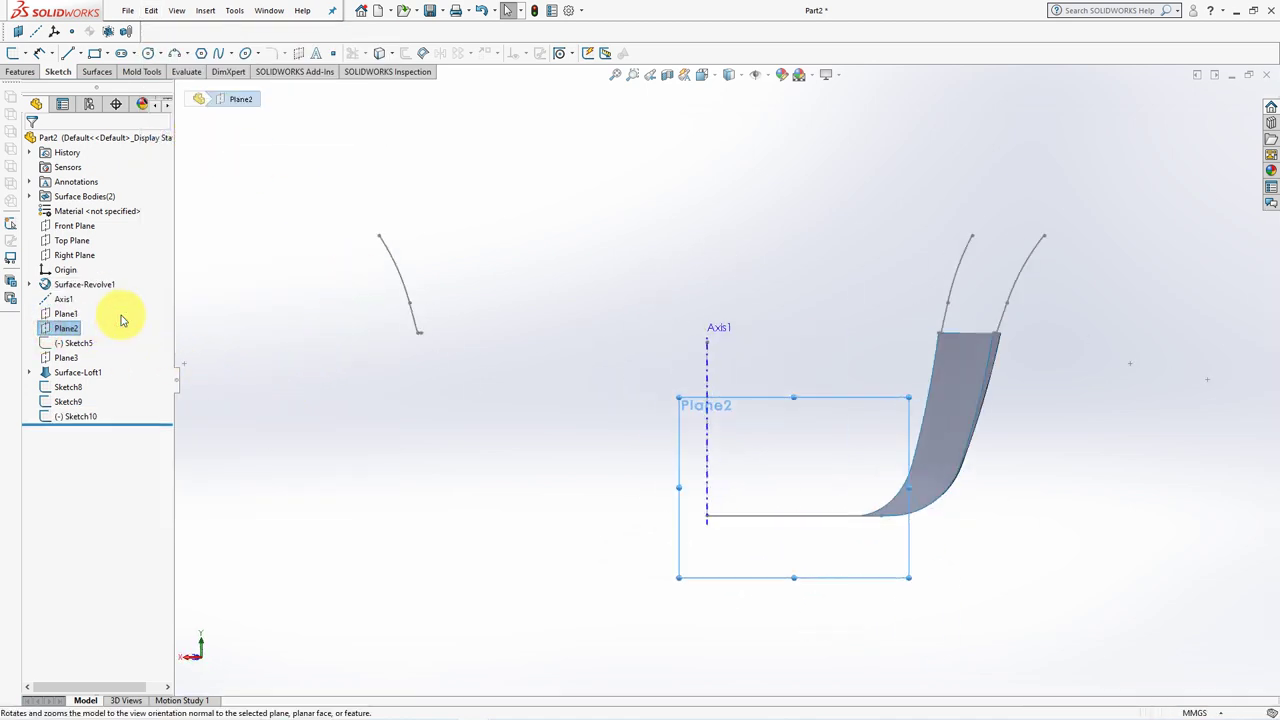
pyautogui.click(57, 312)
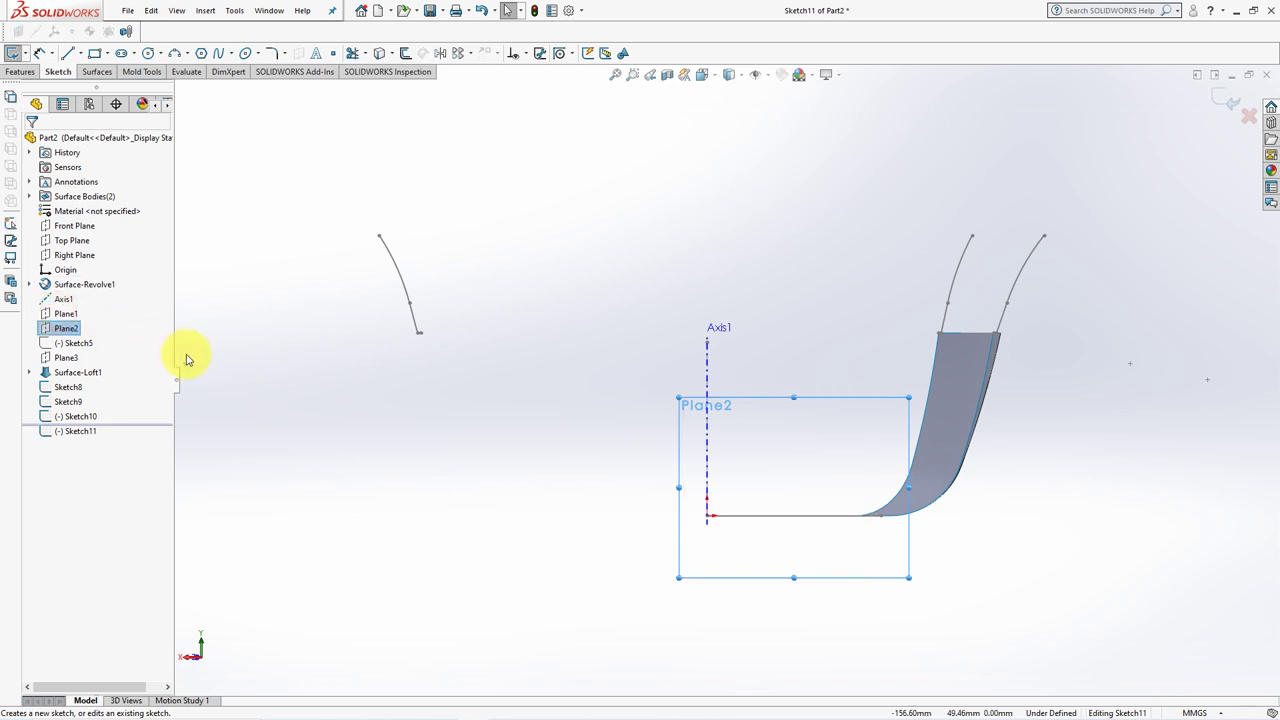
pyautogui.click(64, 418)
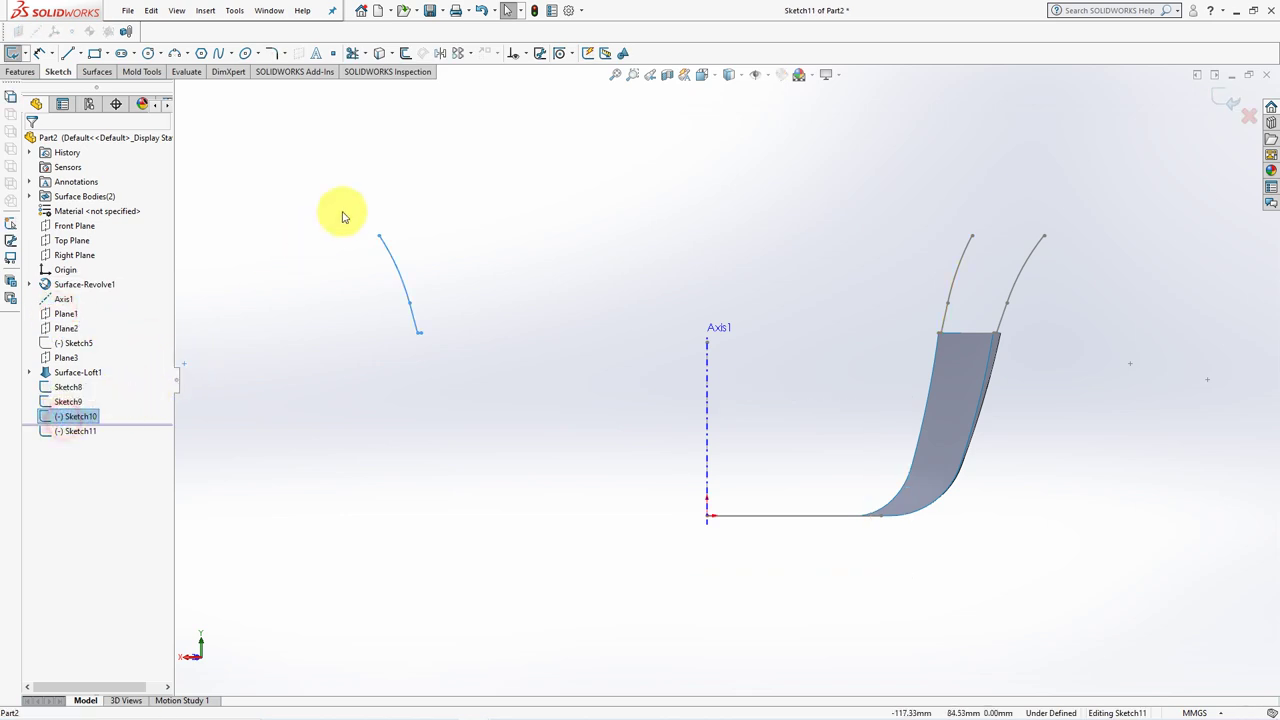
pyautogui.click(378, 52)
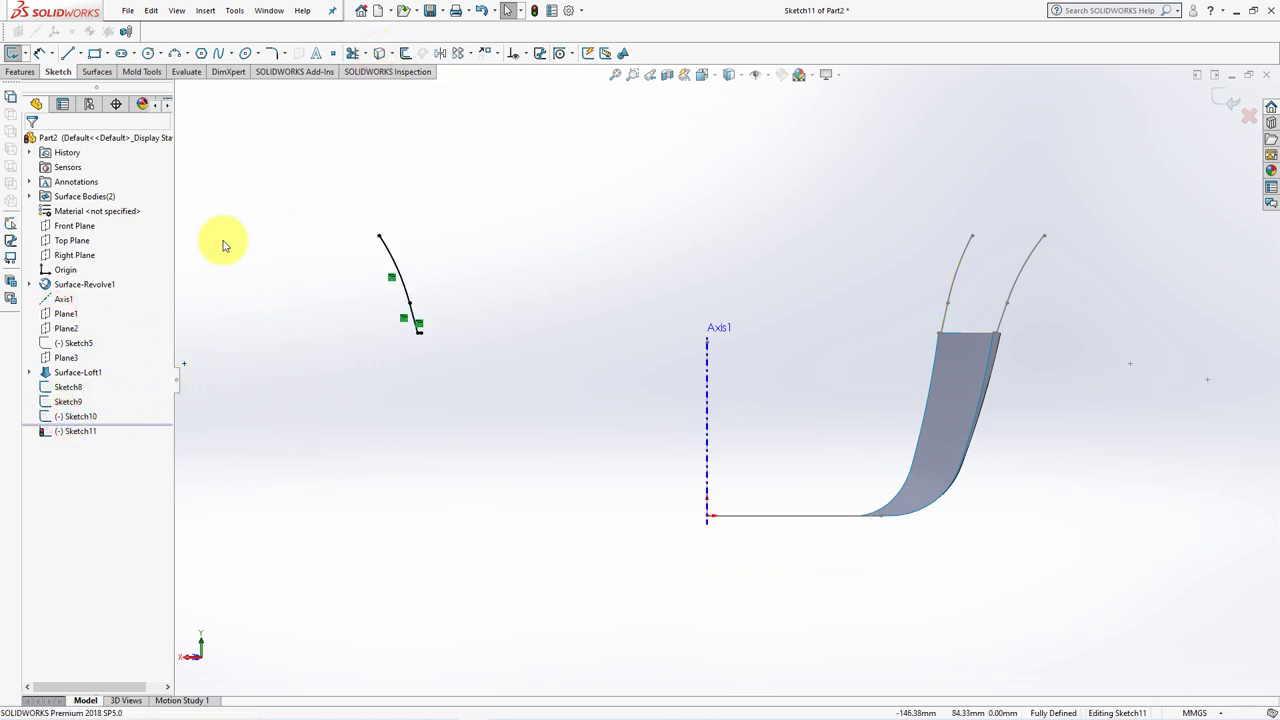
# Draw a vertical centreline up Axis1 from the origin
pyautogui.click(81, 53)
pyautogui.click(95, 90)
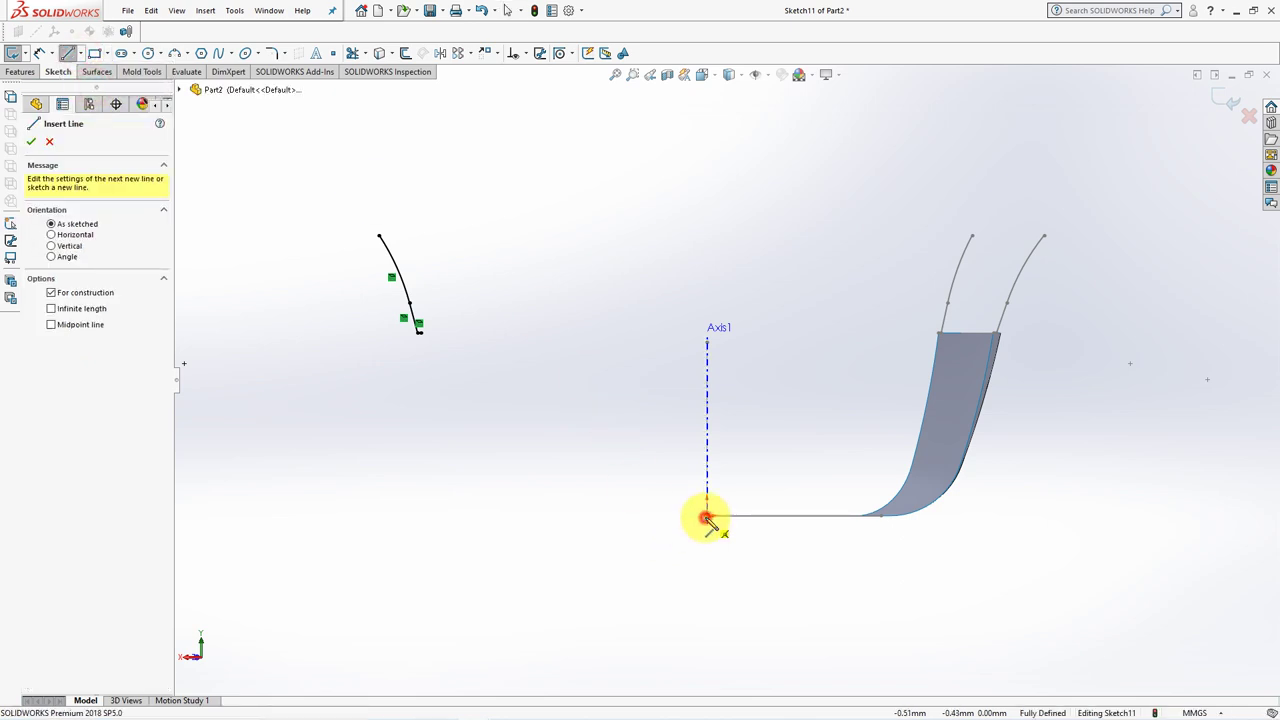
pyautogui.moveTo(707, 517); pyautogui.dragTo(707, 350)
pyautogui.press('Escape')
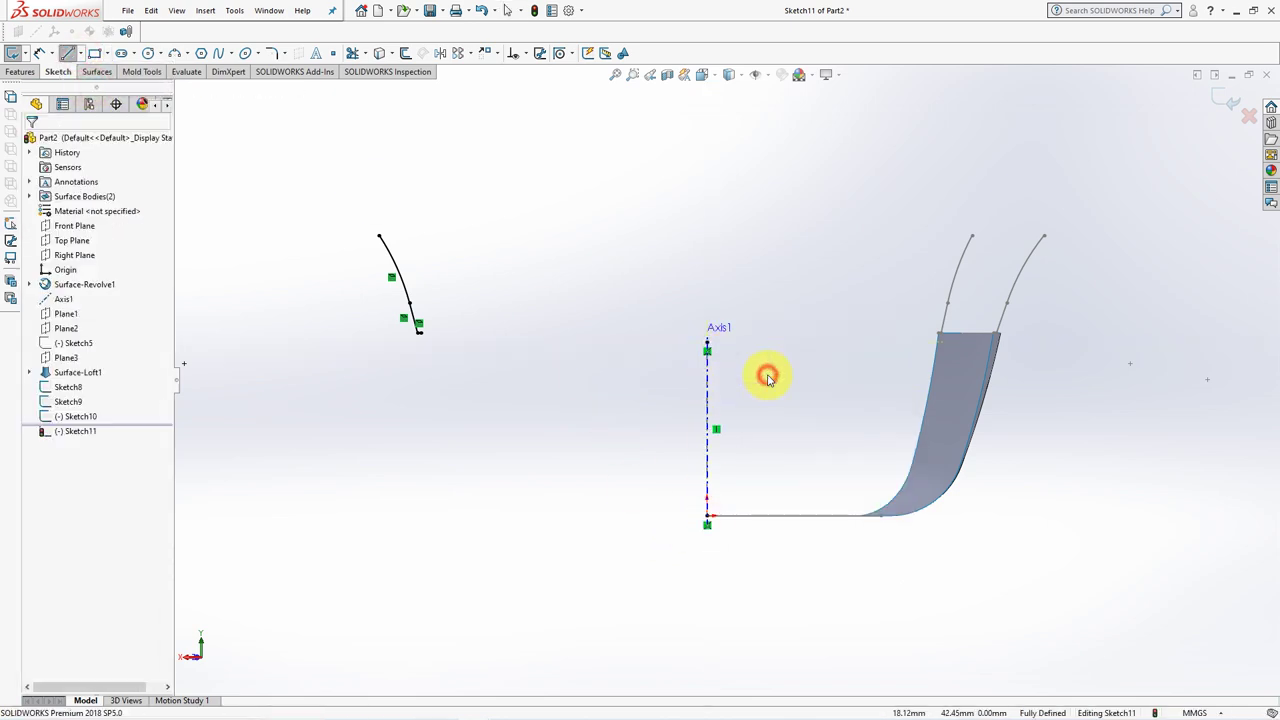
pyautogui.click(768, 378)
# Mirror the left curve across the centreline and exit Sketch11
pyautogui.click(437, 55)
pyautogui.moveTo(337, 191); pyautogui.dragTo(468, 394)
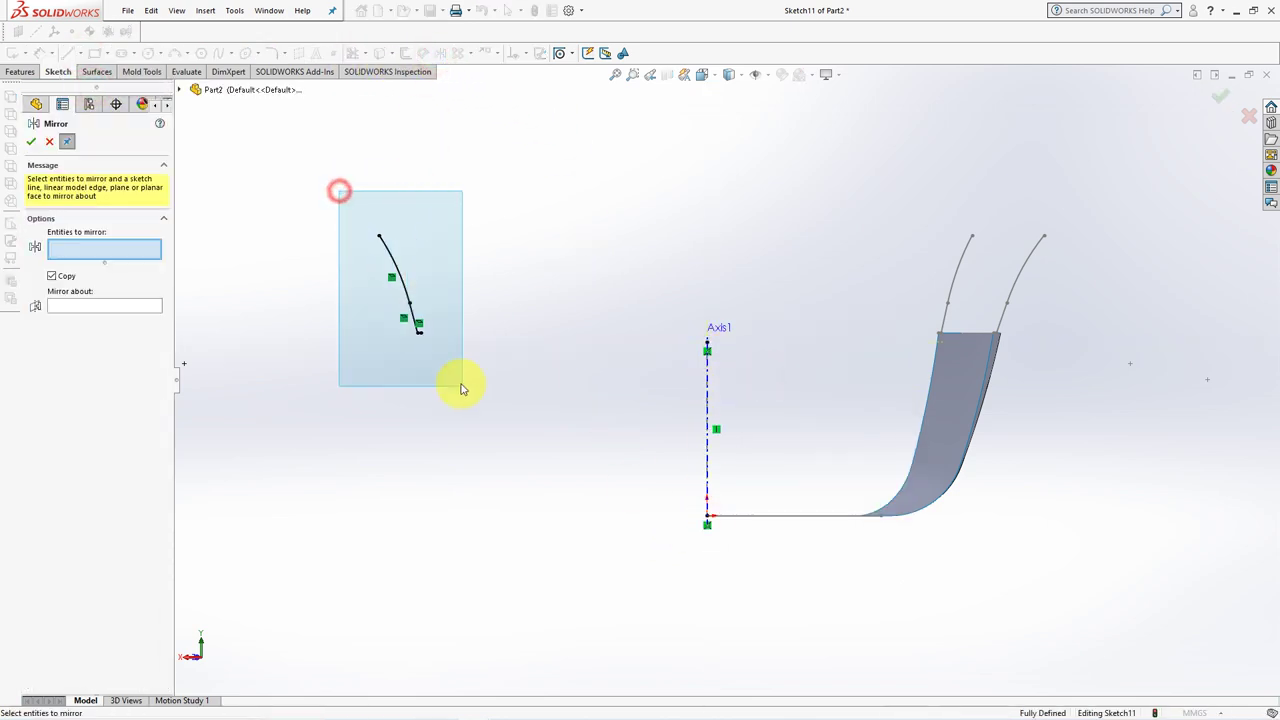
pyautogui.click(133, 326)
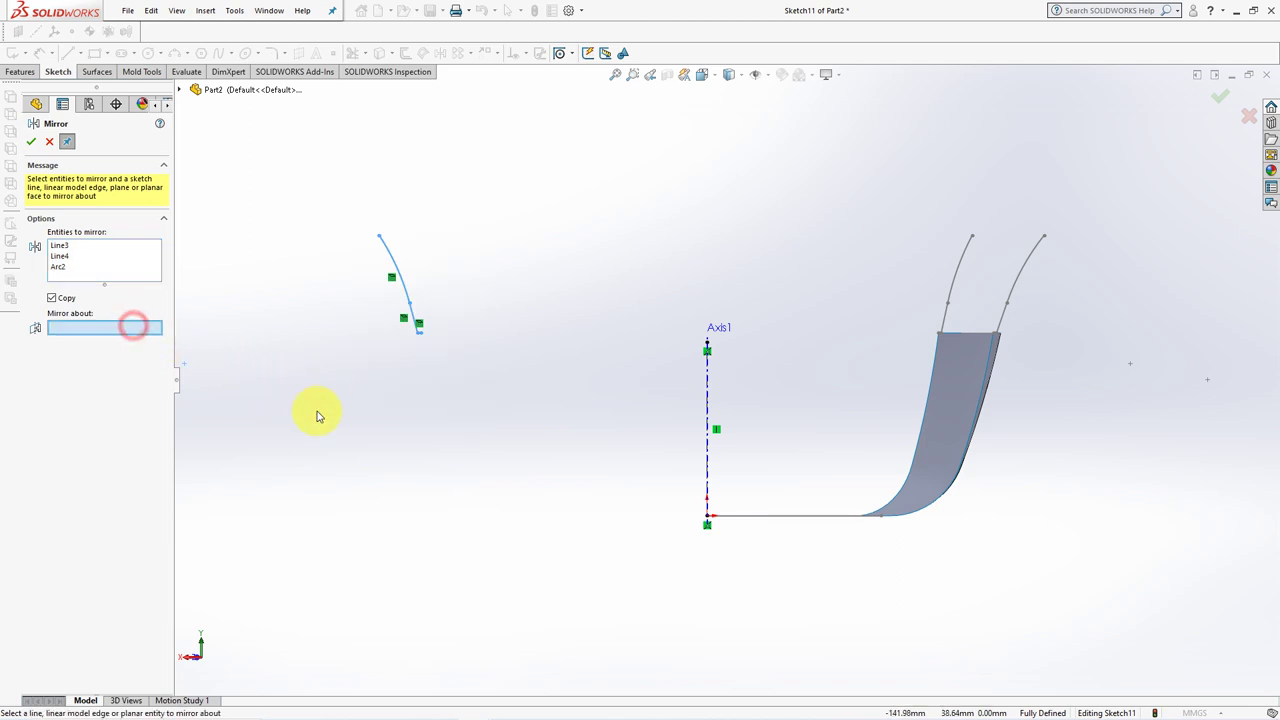
pyautogui.rightClick(707, 398)
pyautogui.click(31, 141)
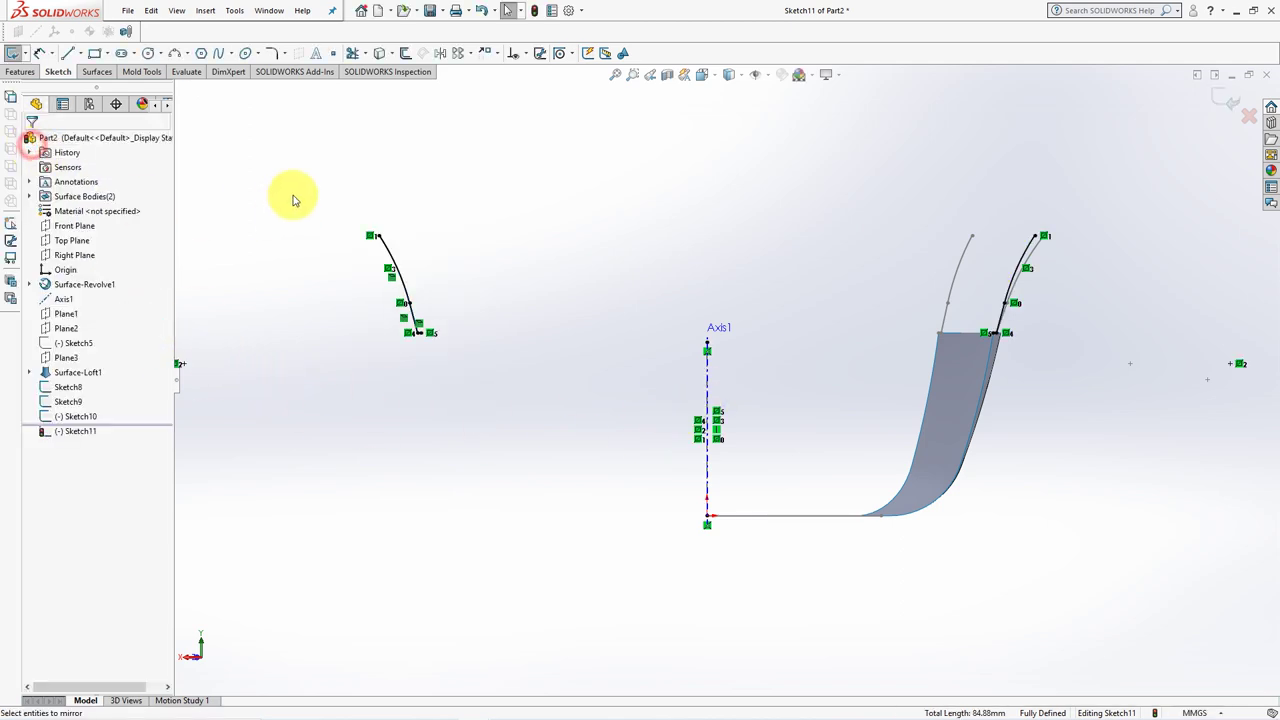
pyautogui.moveTo(300, 192); pyautogui.dragTo(474, 366)
pyautogui.click(531, 334)
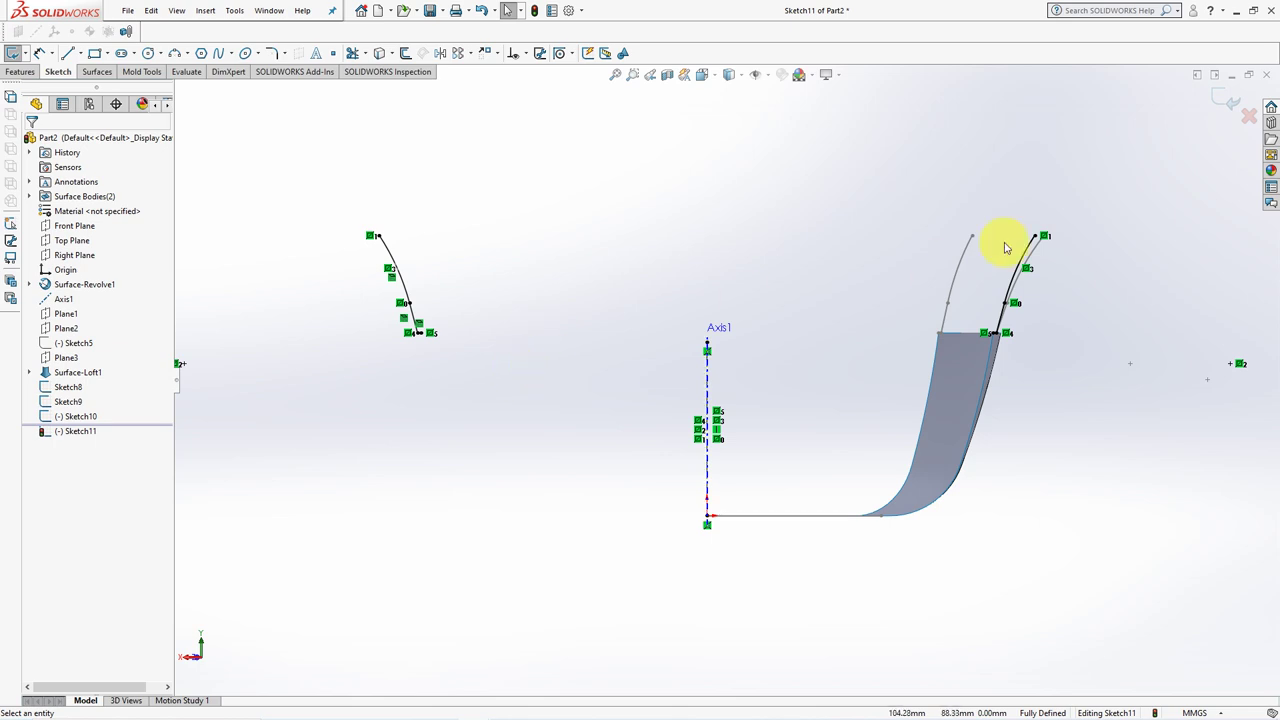
pyautogui.click(1228, 110)
pyautogui.click(600, 228)
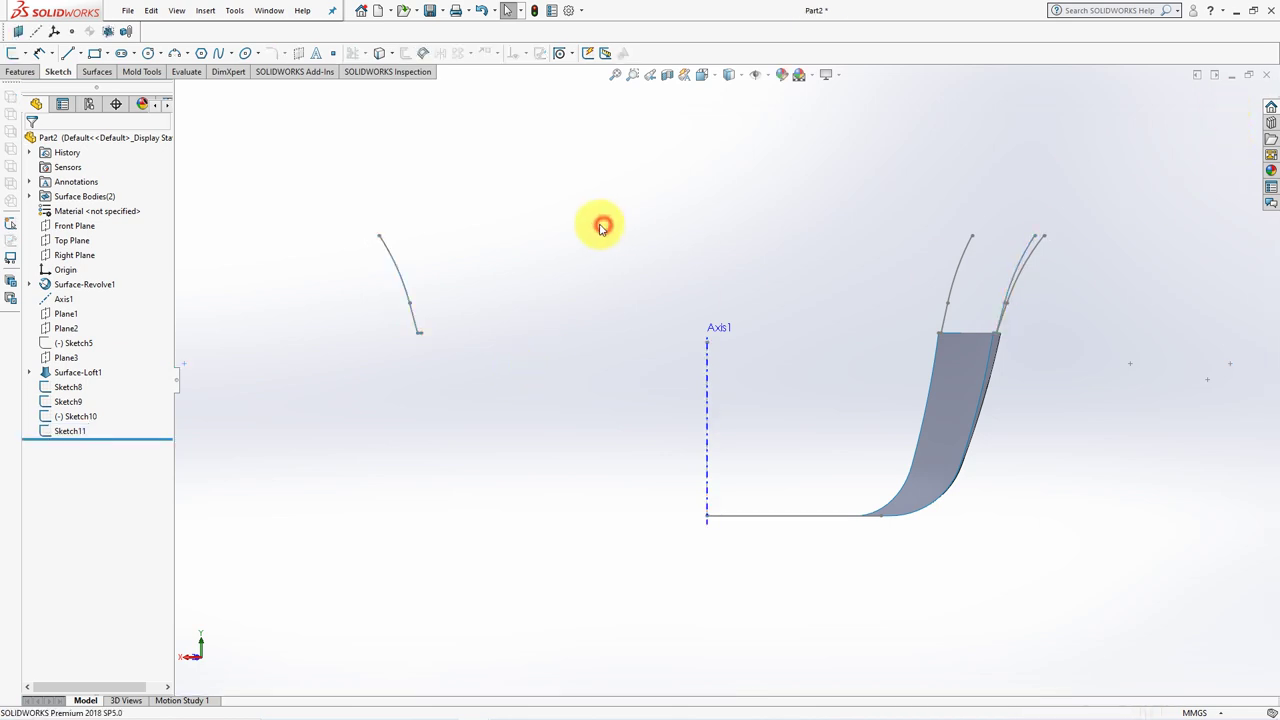
pyautogui.click(80, 420)
pyautogui.click(314, 458)
pyautogui.moveTo(420, 465)
pyautogui.mouseDown(button='middle')
pyautogui.moveTo(591, 442)
pyautogui.moveTo(396, 452)
pyautogui.moveTo(620, 526)
pyautogui.moveTo(550, 597)
pyautogui.mouseUp(button='middle')
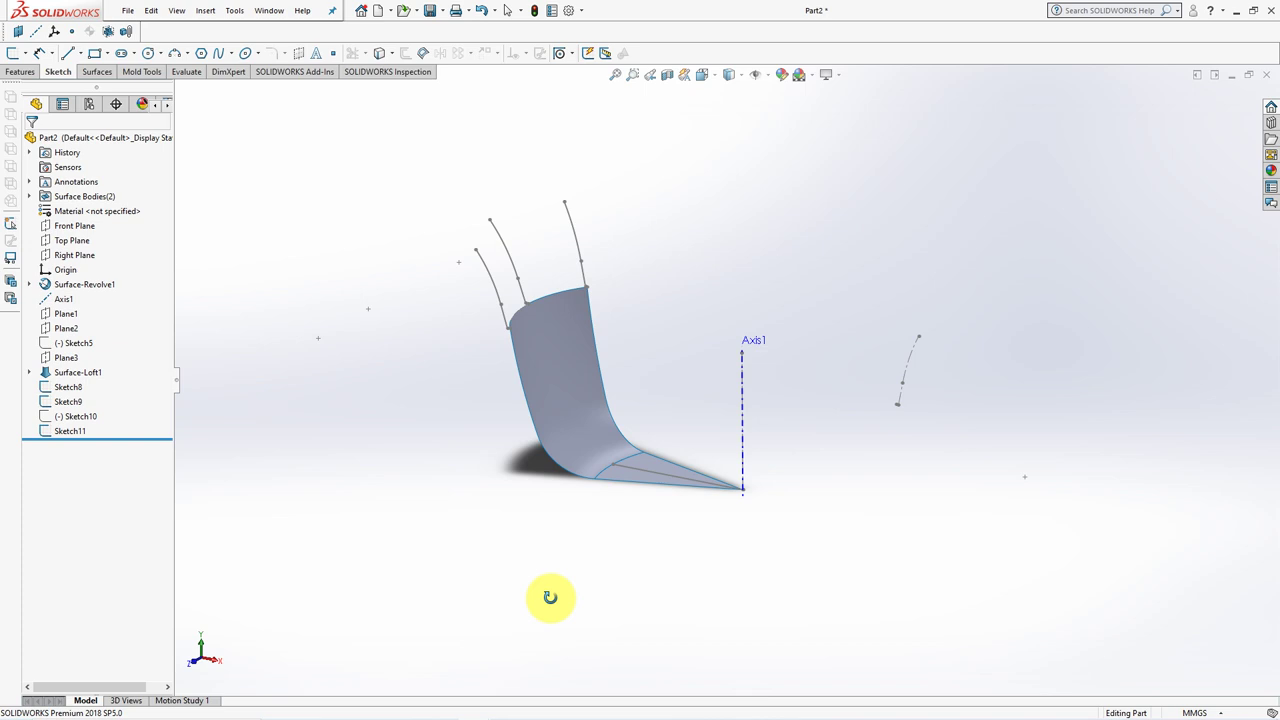
# Create Plane4 parallel to the Top Plane through the arc's top point
pyautogui.click(21, 72)
pyautogui.click(385, 53)
pyautogui.click(400, 78)
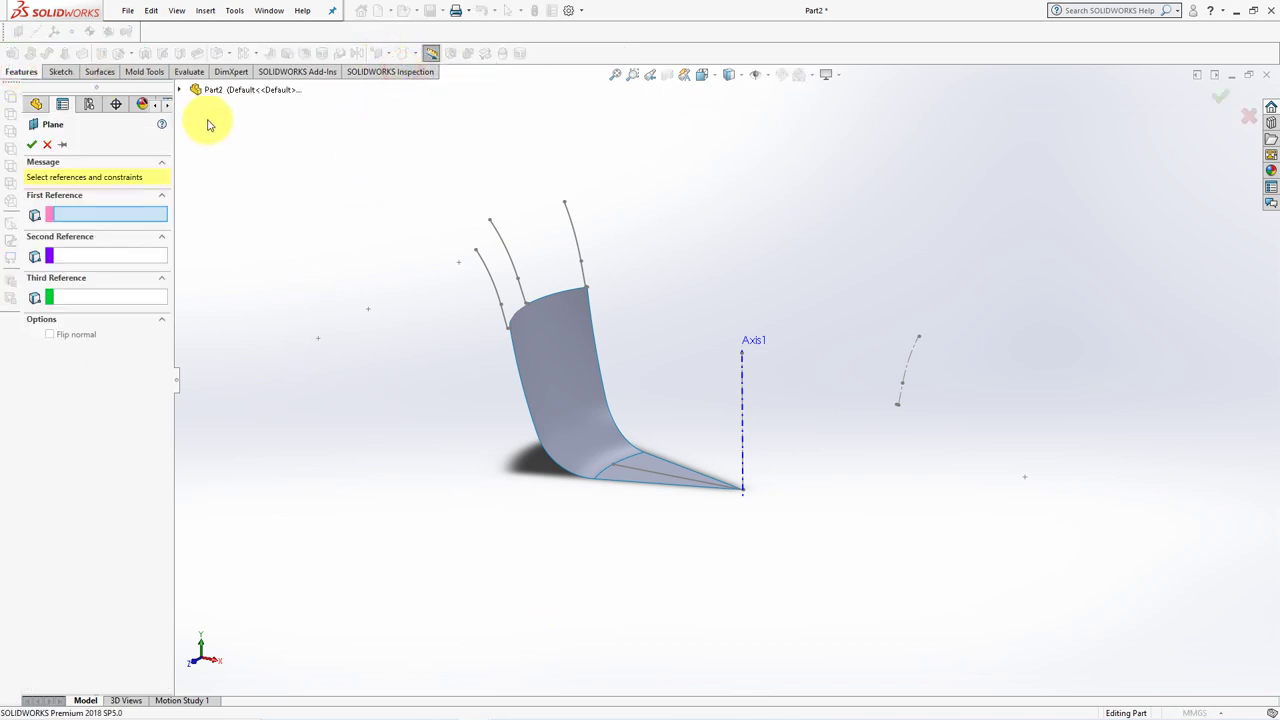
pyautogui.click(181, 92)
pyautogui.click(236, 192)
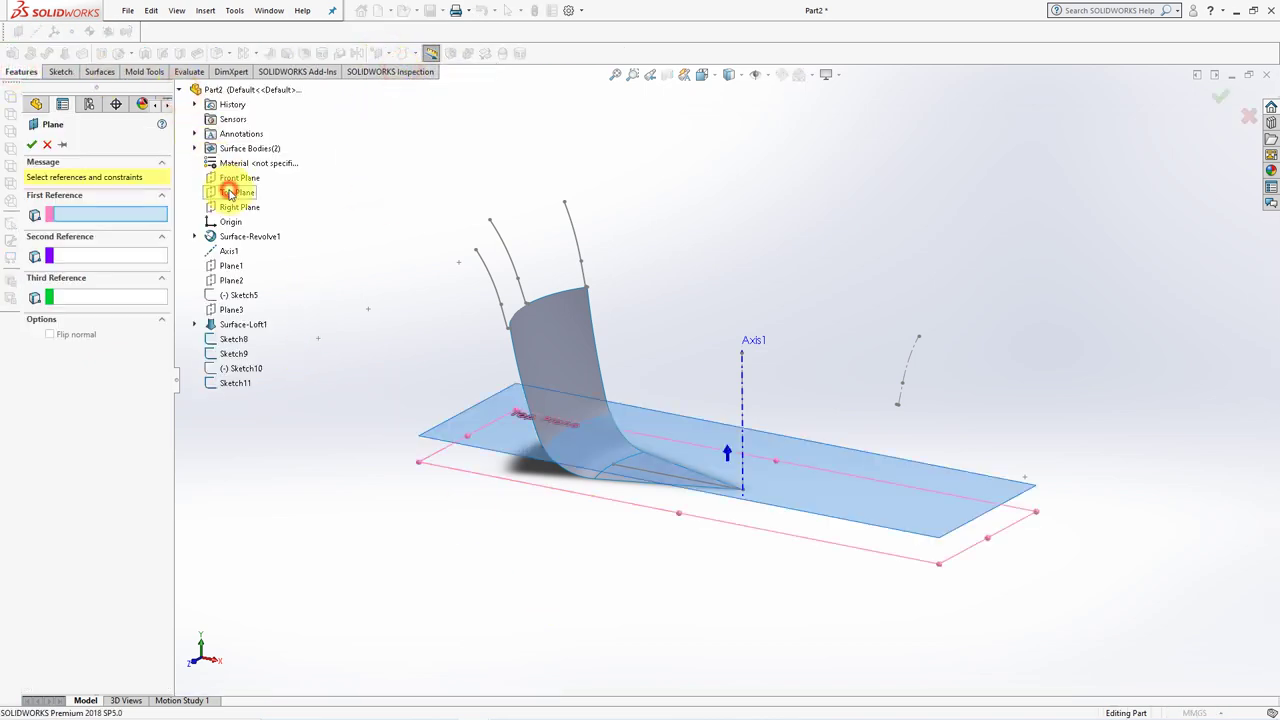
pyautogui.click(490, 224)
pyautogui.press('Return')
# Draw the Sketch12 three-point arc on Plane4, close the sketch, and hide Plane4
pyautogui.click(663, 251)
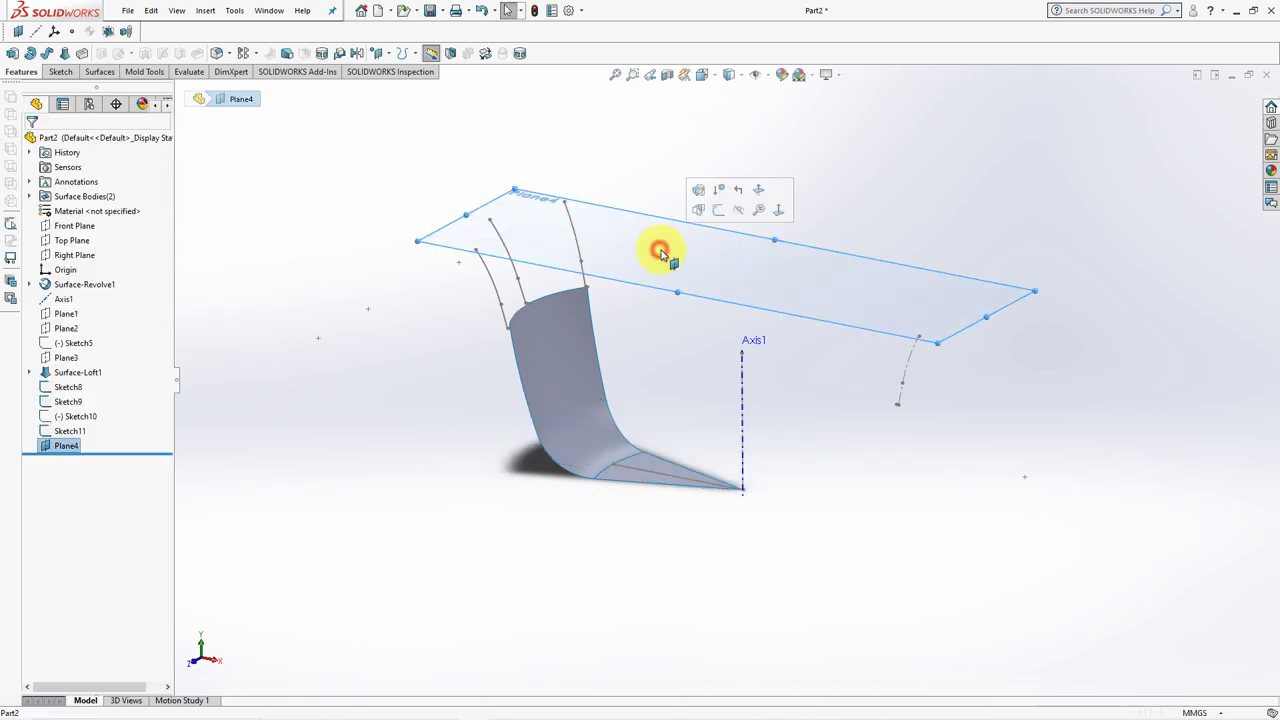
pyautogui.click(717, 216)
pyautogui.moveTo(717, 216)
pyautogui.mouseDown(button='middle')
pyautogui.moveTo(666, 243)
pyautogui.moveTo(651, 417)
pyautogui.moveTo(620, 373)
pyautogui.moveTo(617, 300)
pyautogui.mouseUp(button='middle')
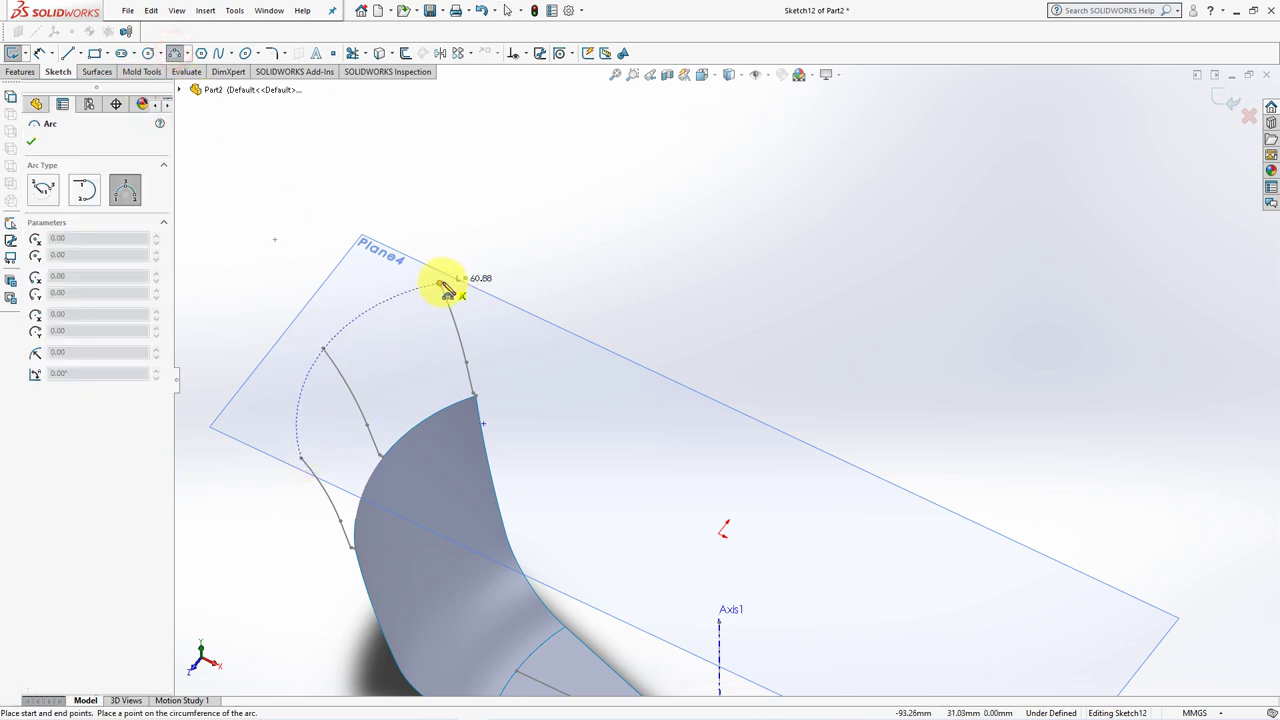
pyautogui.click(321, 340)
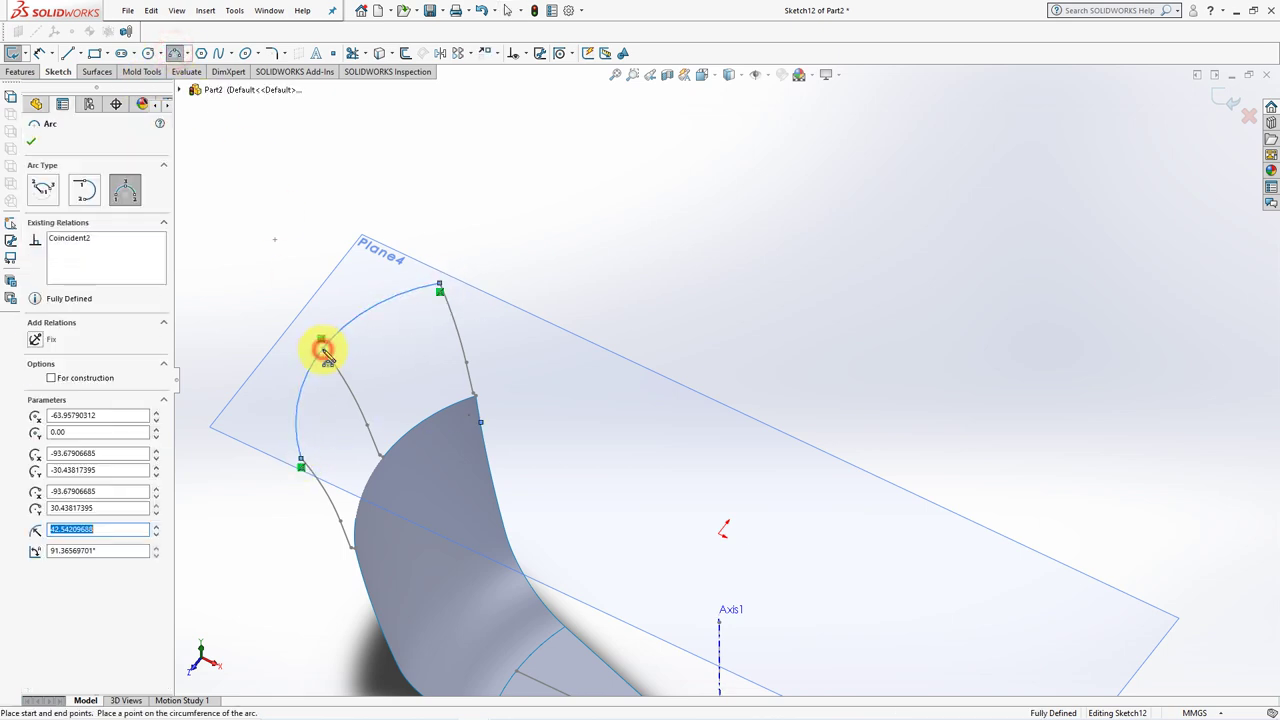
pyautogui.click(31, 141)
pyautogui.middleClick(449, 197)
pyautogui.click(1230, 102)
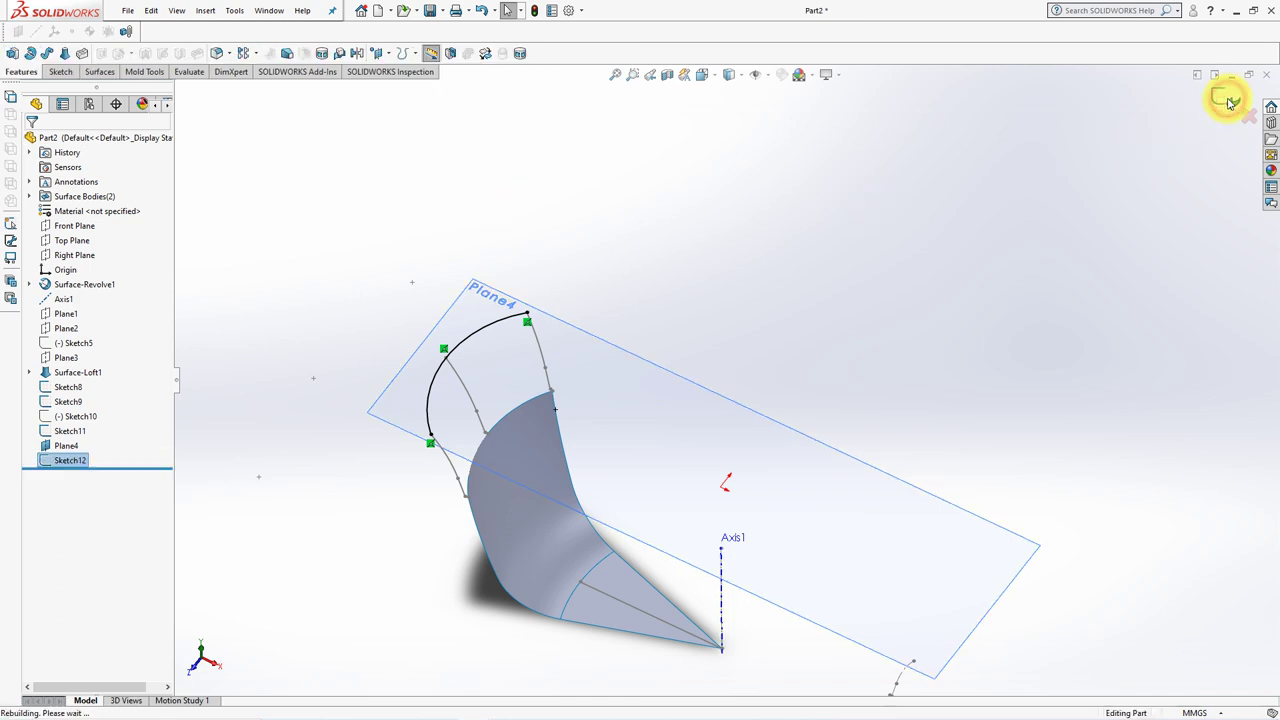
pyautogui.click(790, 235)
pyautogui.click(677, 386)
pyautogui.click(757, 350)
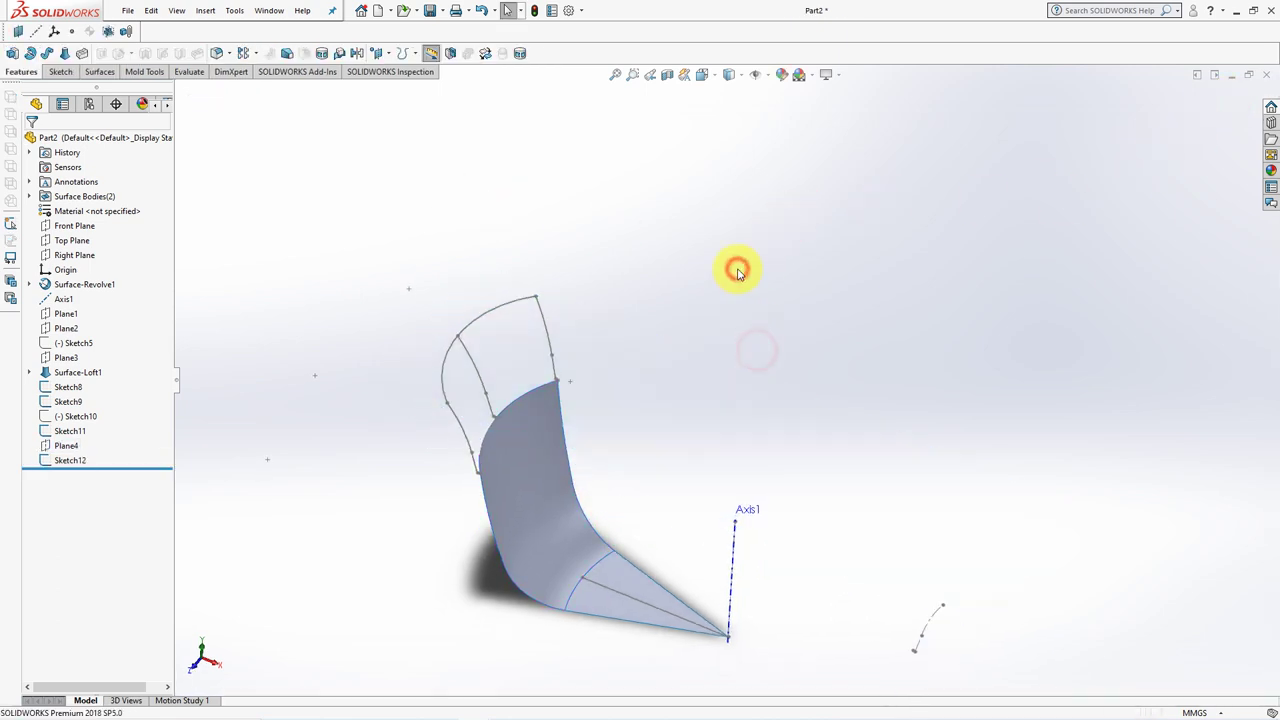
# Loft a surface through profiles Sketch9, Sketch8 and Sketch11 with Sketch12 as guide curve
pyautogui.click(98, 72)
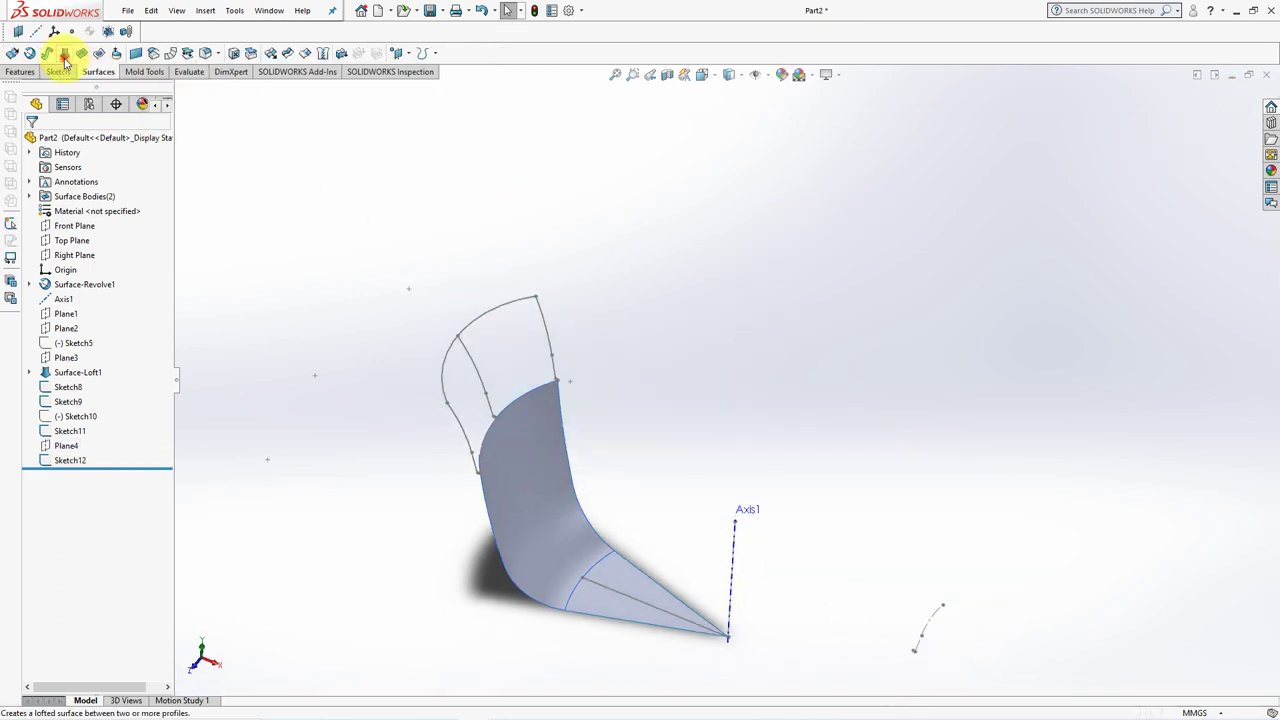
pyautogui.click(64, 53)
pyautogui.scroll(-3, 462, 498)
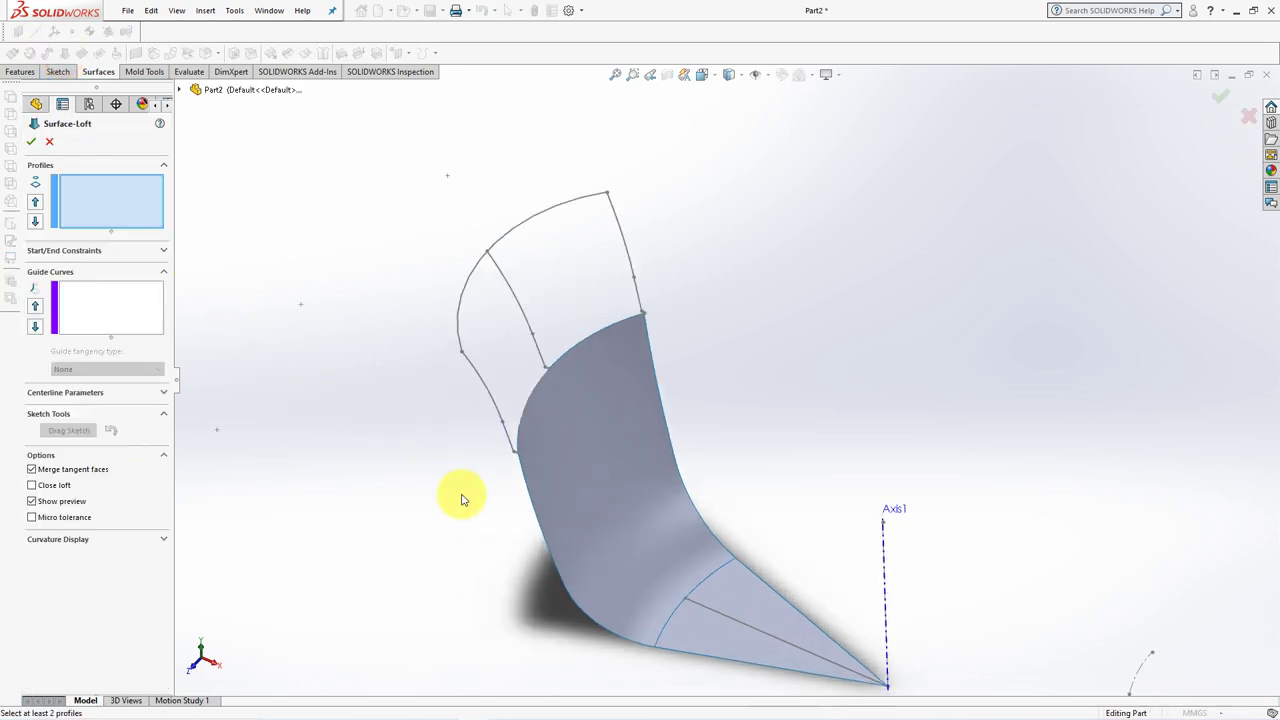
pyautogui.click(491, 404)
pyautogui.click(515, 297)
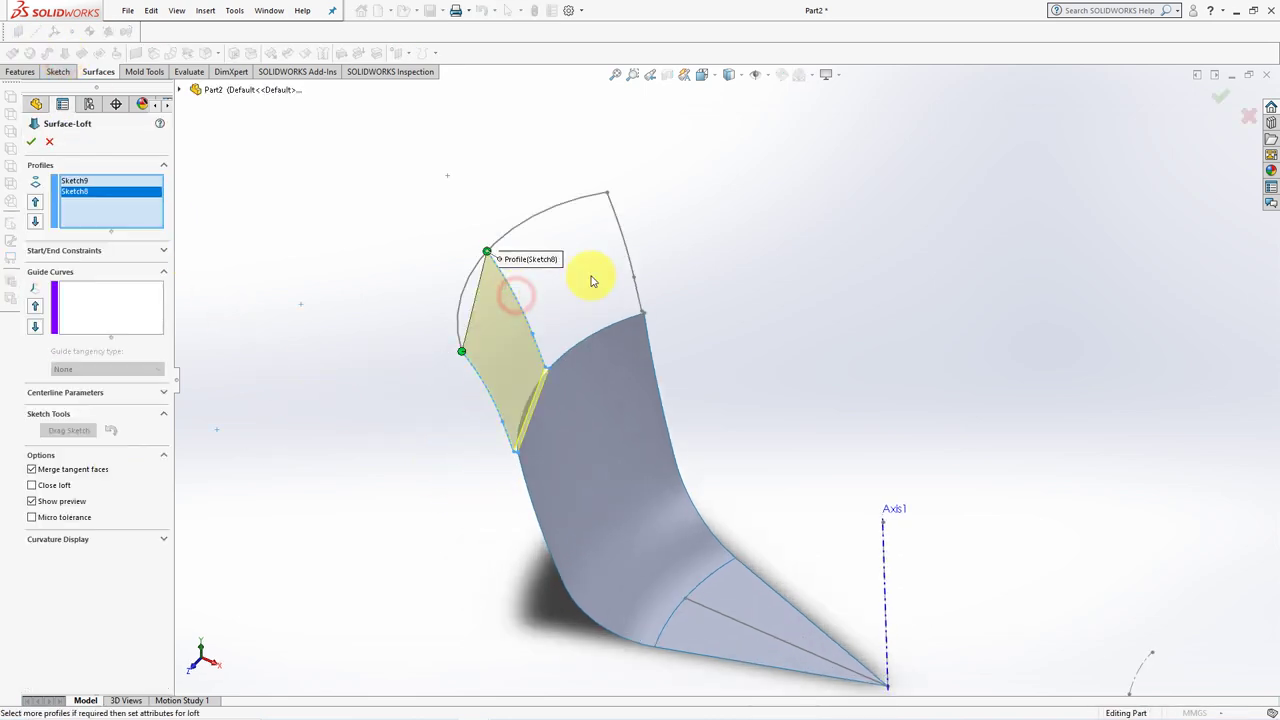
pyautogui.click(628, 248)
pyautogui.click(103, 318)
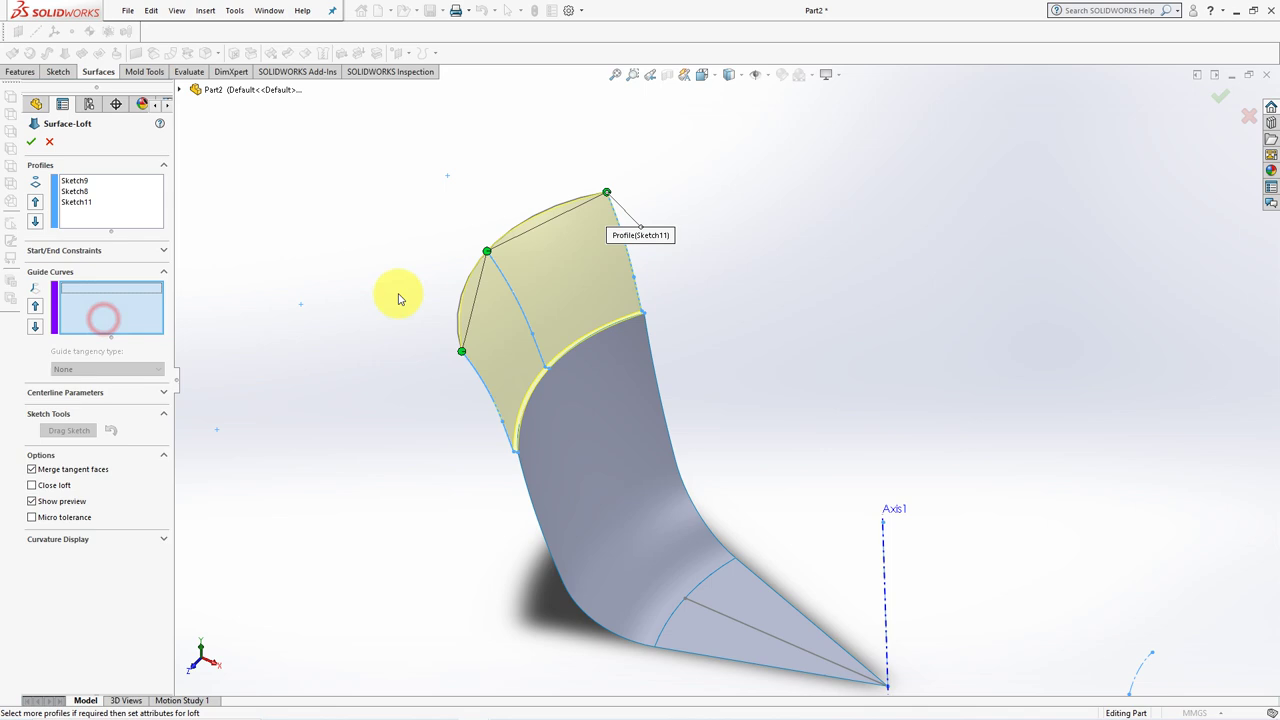
pyautogui.click(461, 313)
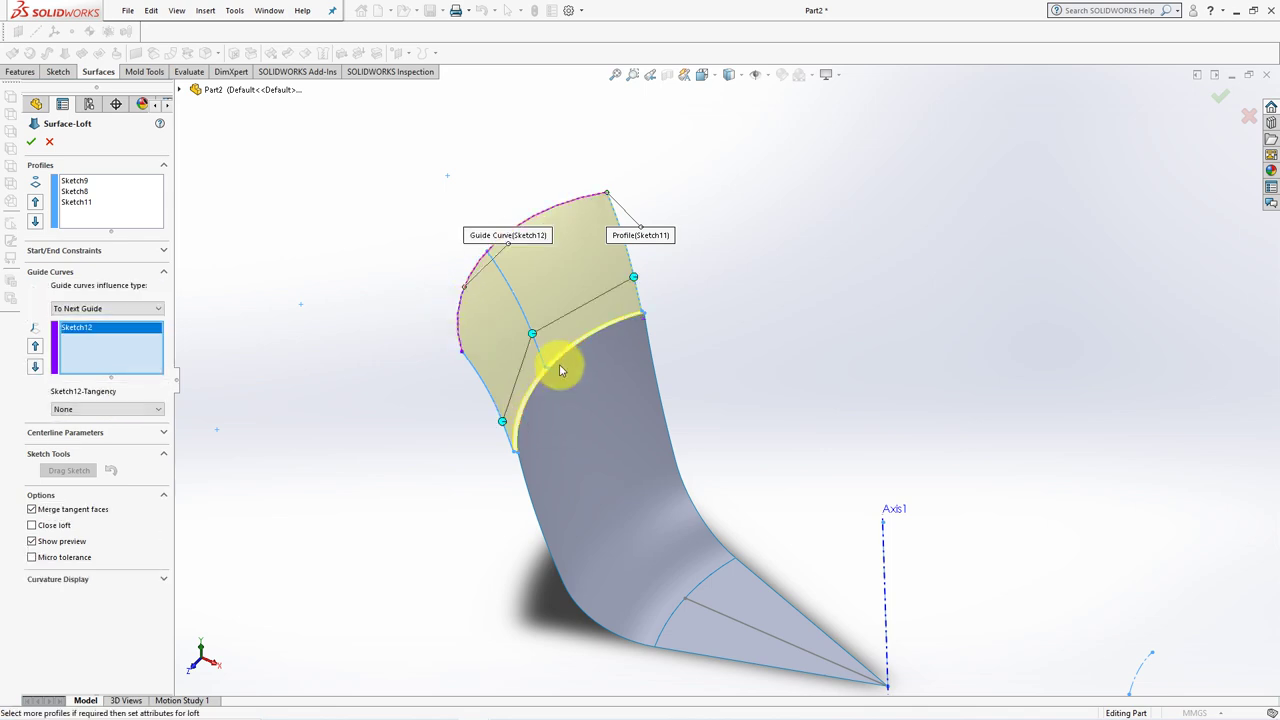
pyautogui.press('Return')
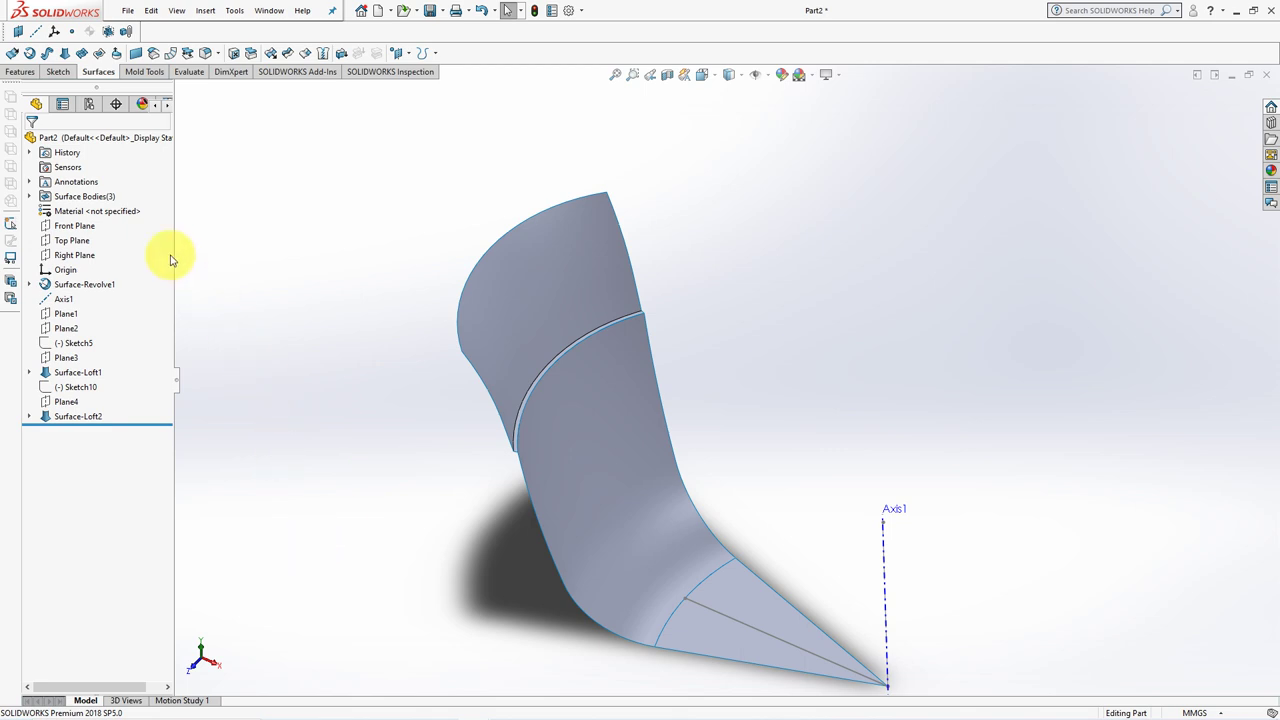
# On the Front Plane, sketch a line and tangent arc at the blade's top-left corner
pyautogui.click(72, 225)
pyautogui.click(87, 210)
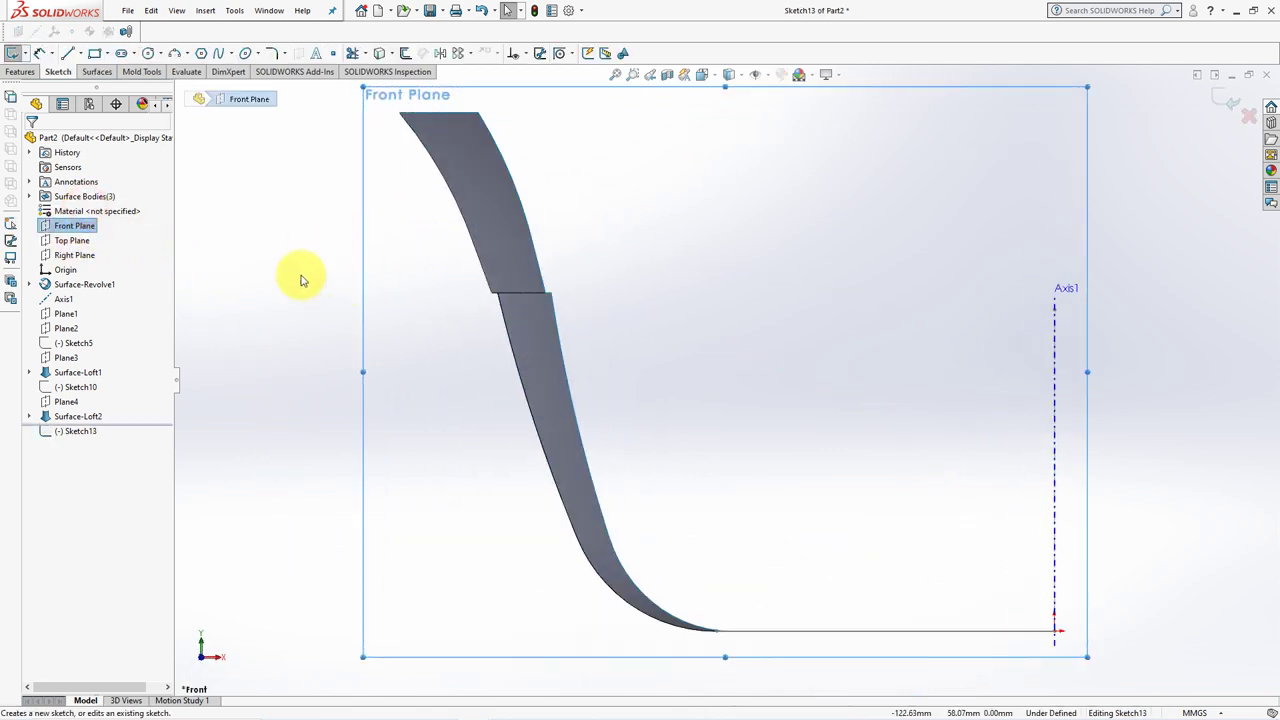
pyautogui.keyDown('ctrl'); pyautogui.moveTo(300, 277); pyautogui.dragTo(339, 429, button='middle'); pyautogui.keyUp('ctrl')
pyautogui.scroll(-1, 360, 300)
pyautogui.keyDown('ctrl'); pyautogui.moveTo(371, 314); pyautogui.dragTo(486, 334, button='middle'); pyautogui.keyUp('ctrl')
pyautogui.click(67, 53)
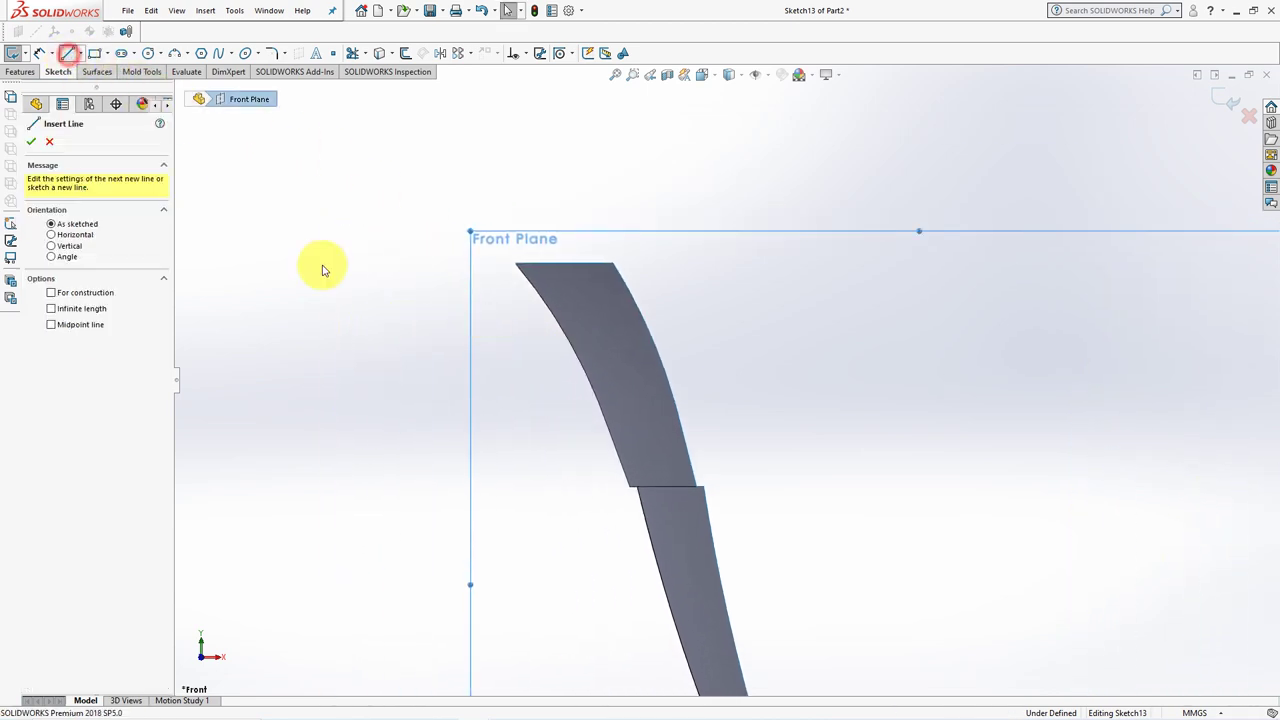
pyautogui.click(515, 264)
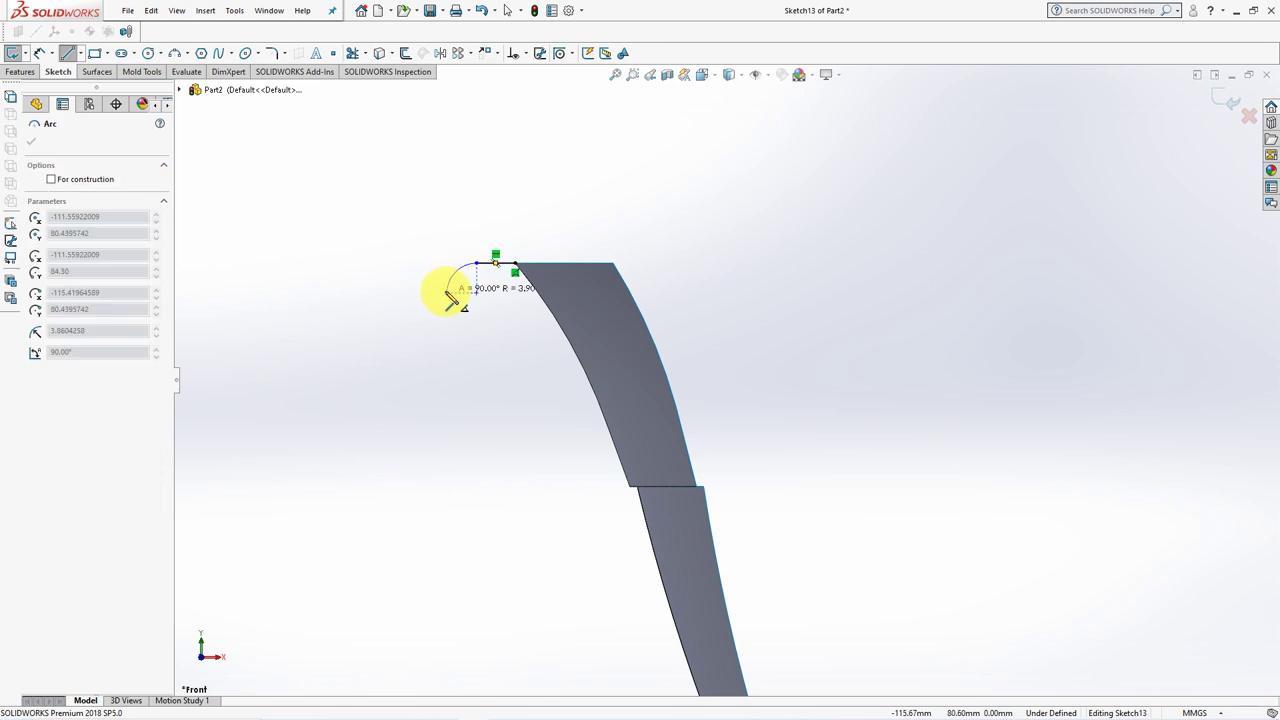
pyautogui.click(447, 294)
pyautogui.rightClick(445, 295)
pyautogui.click(472, 306)
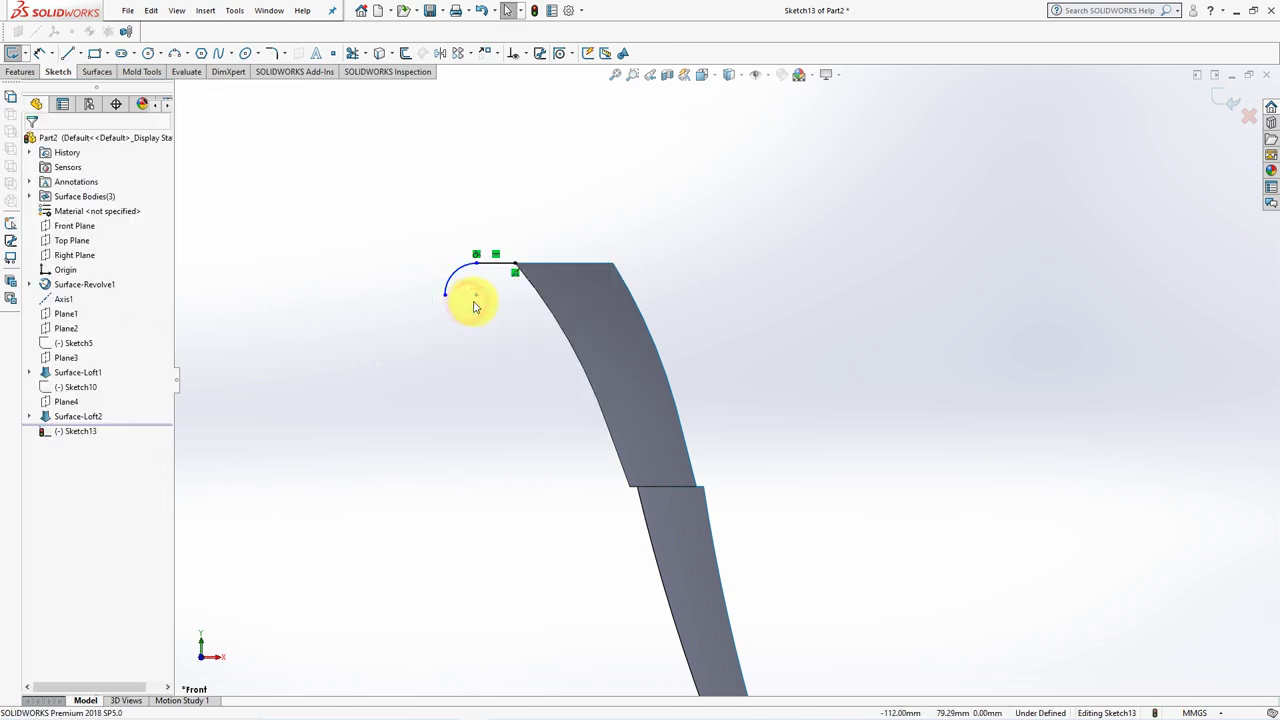
# Dimension the arc radius 5.20 and its vertical height 5.00
pyautogui.click(40, 55)
pyautogui.click(454, 274)
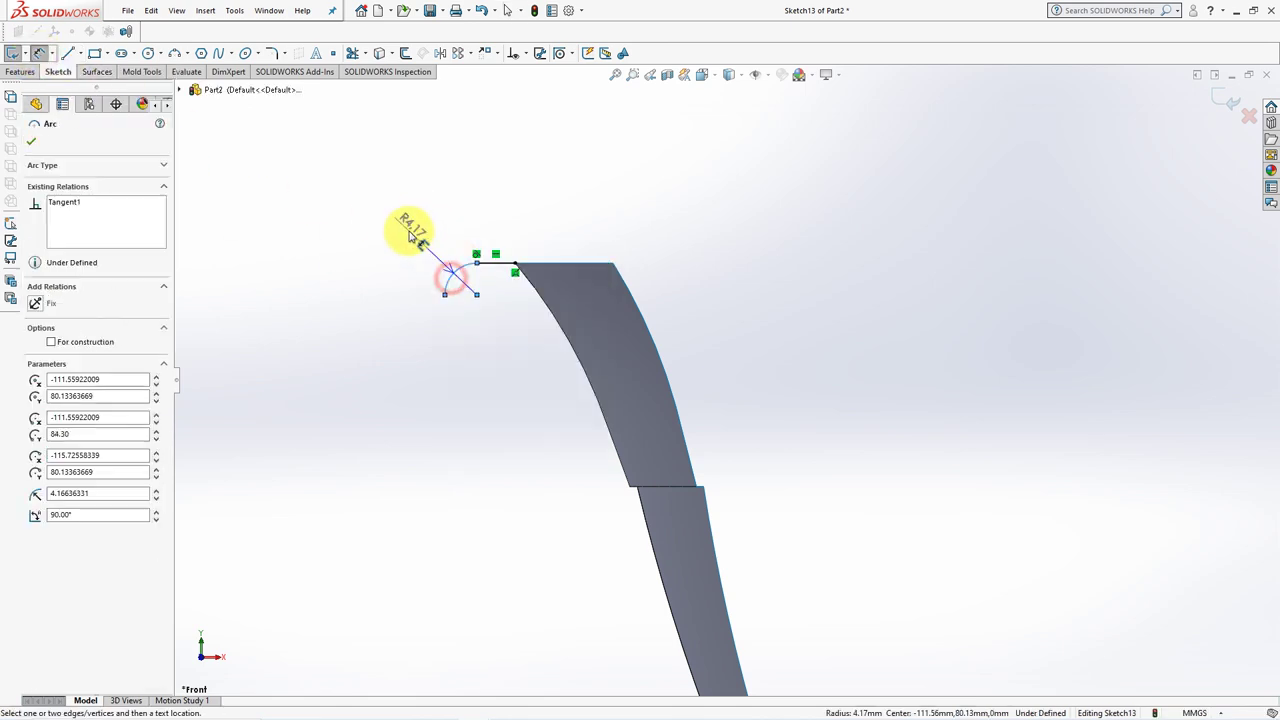
pyautogui.click(408, 230)
pyautogui.write('5.2')
pyautogui.press('Return')
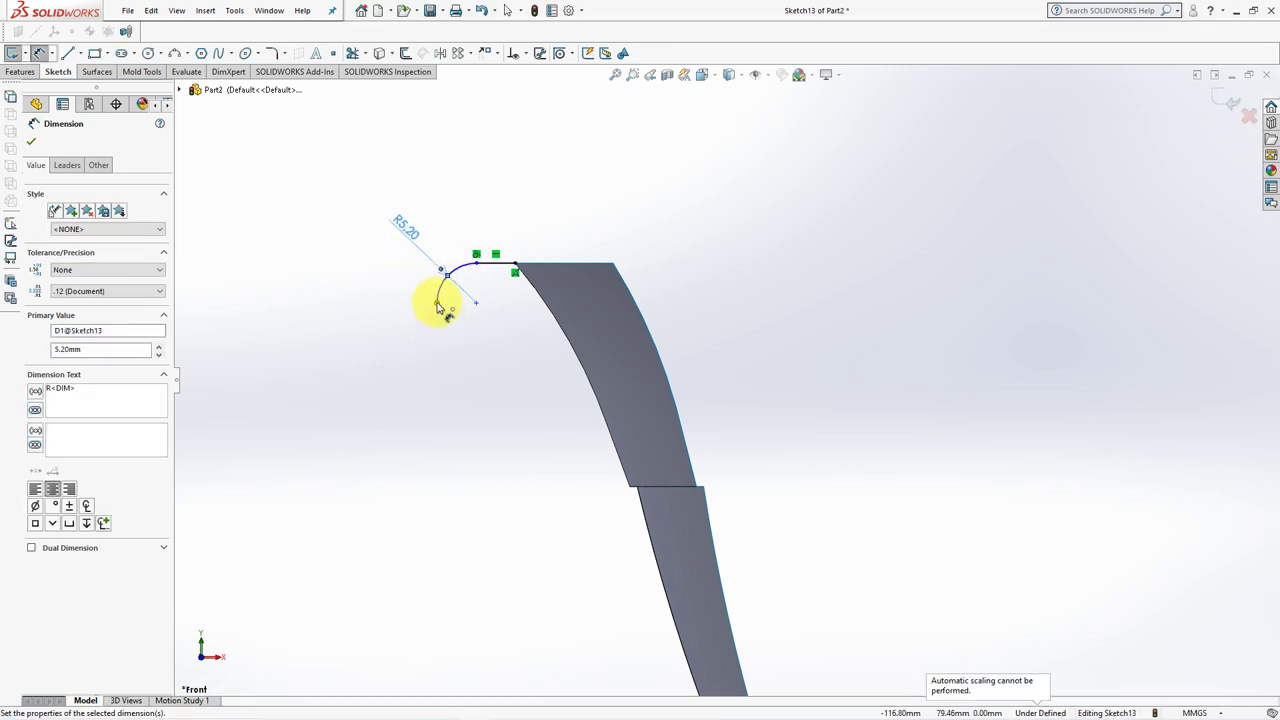
pyautogui.click(436, 299)
pyautogui.click(490, 264)
pyautogui.click(385, 283)
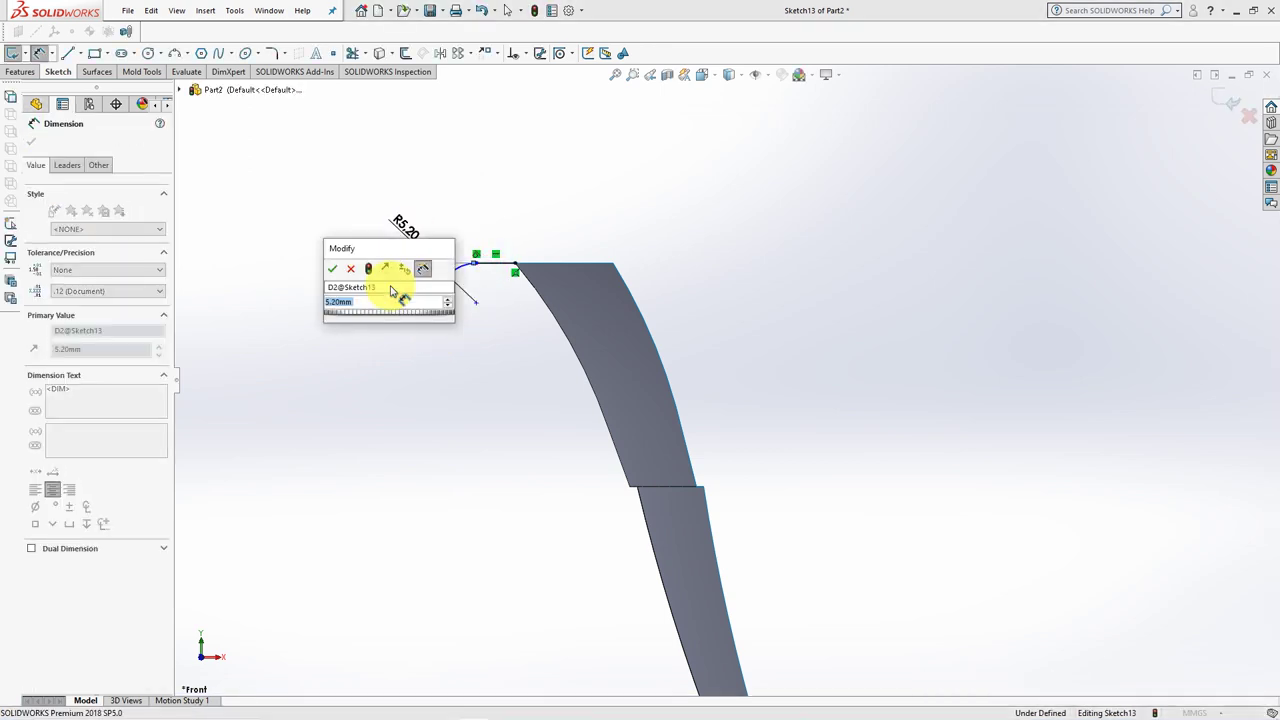
pyautogui.write('5')
pyautogui.click(333, 270)
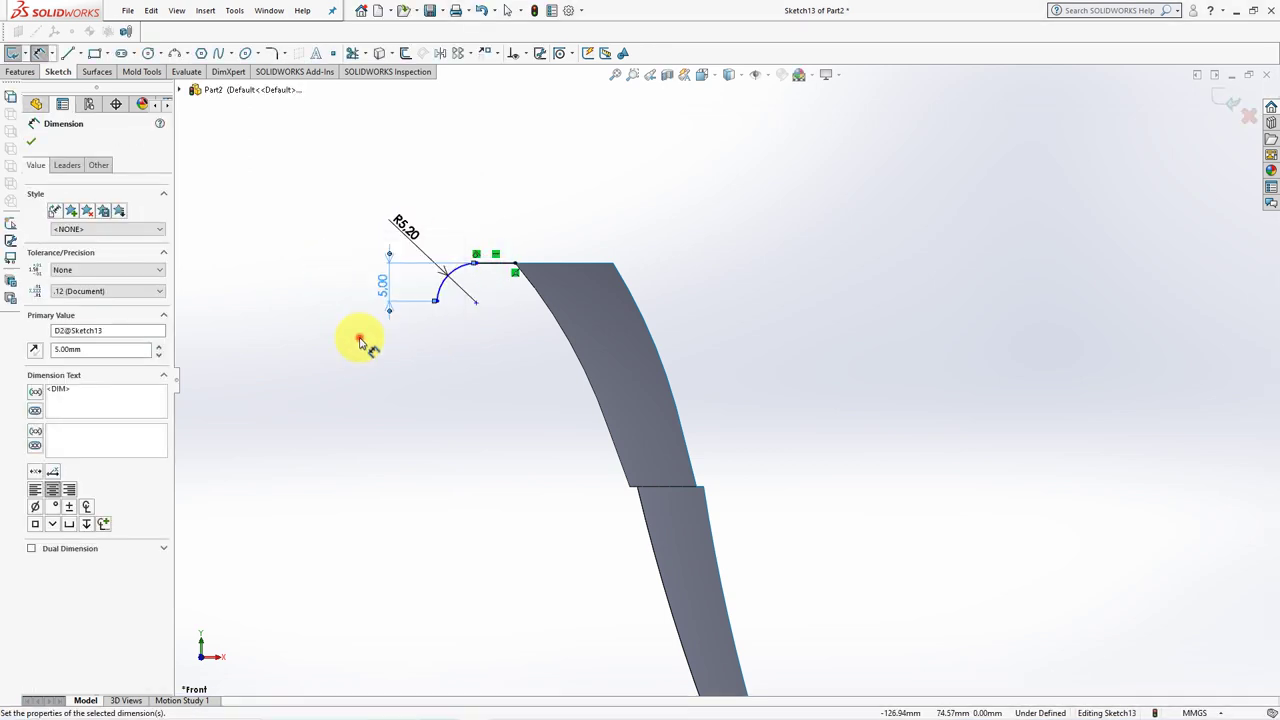
# Dimension the arc end 115.50 from Axis1, then exit Sketch13
pyautogui.press('Escape')
pyautogui.press('f')
pyautogui.click(519, 323)
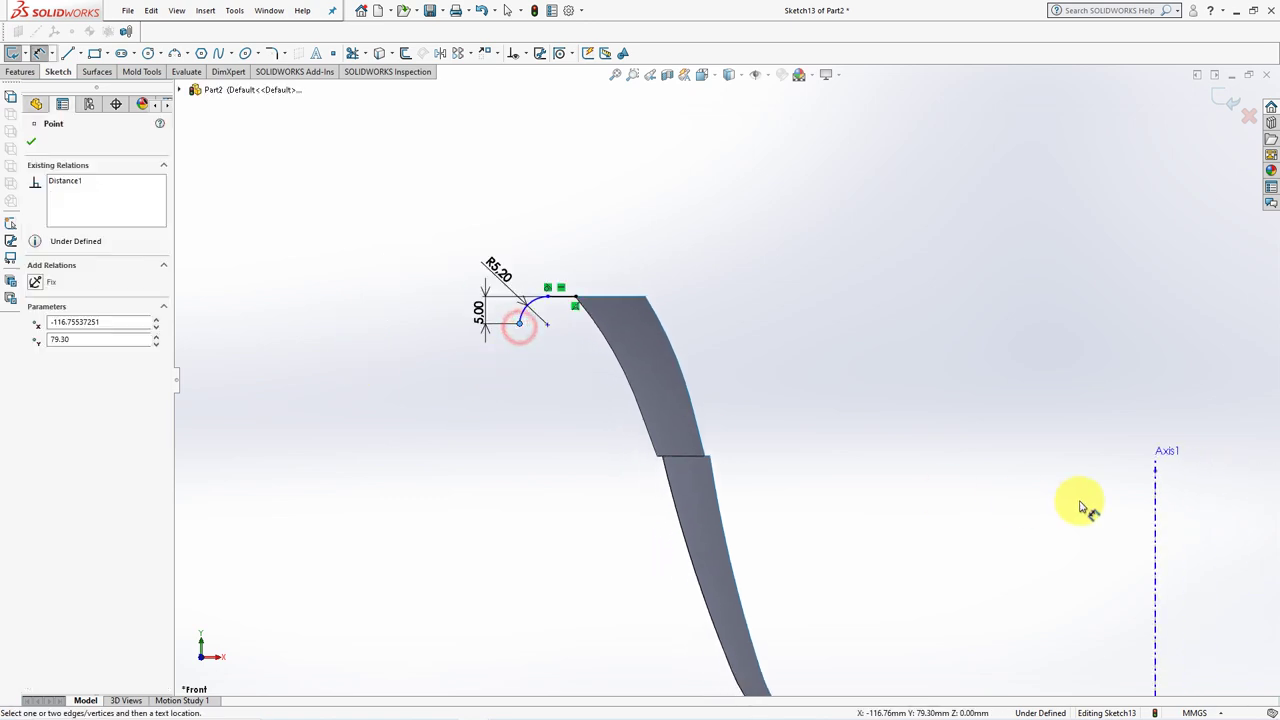
pyautogui.click(1155, 488)
pyautogui.click(830, 216)
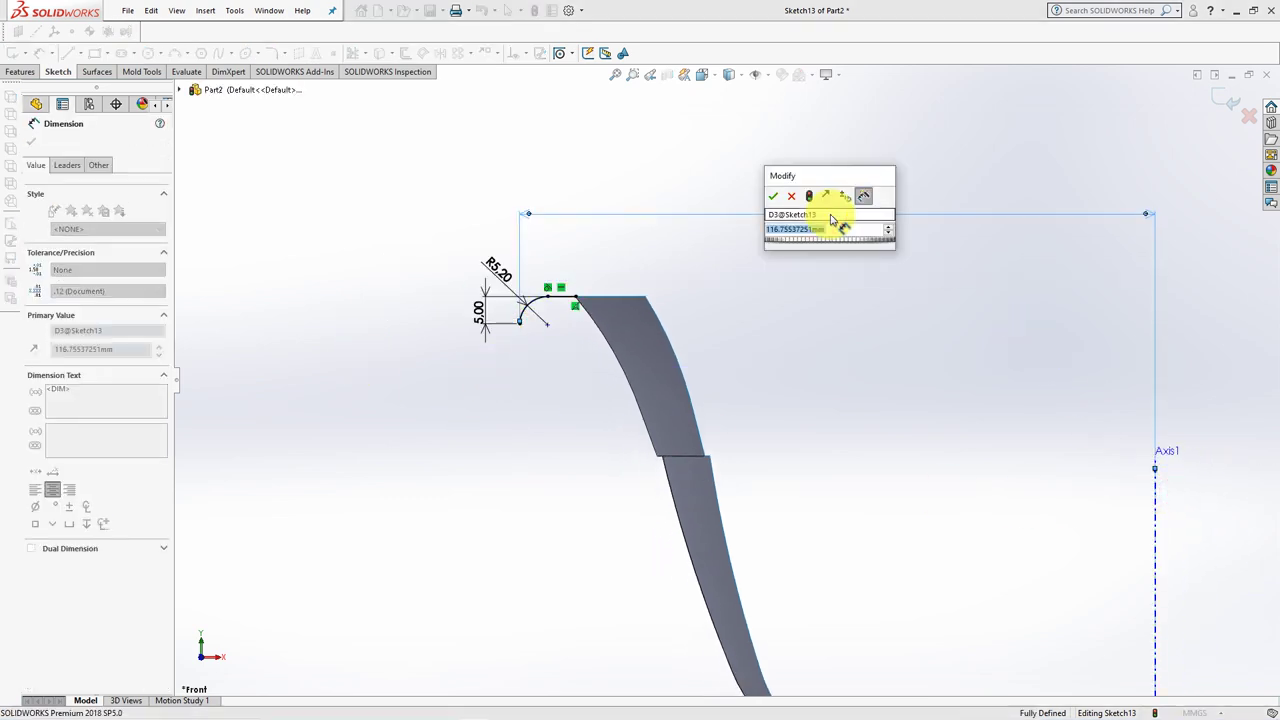
pyautogui.click(772, 196)
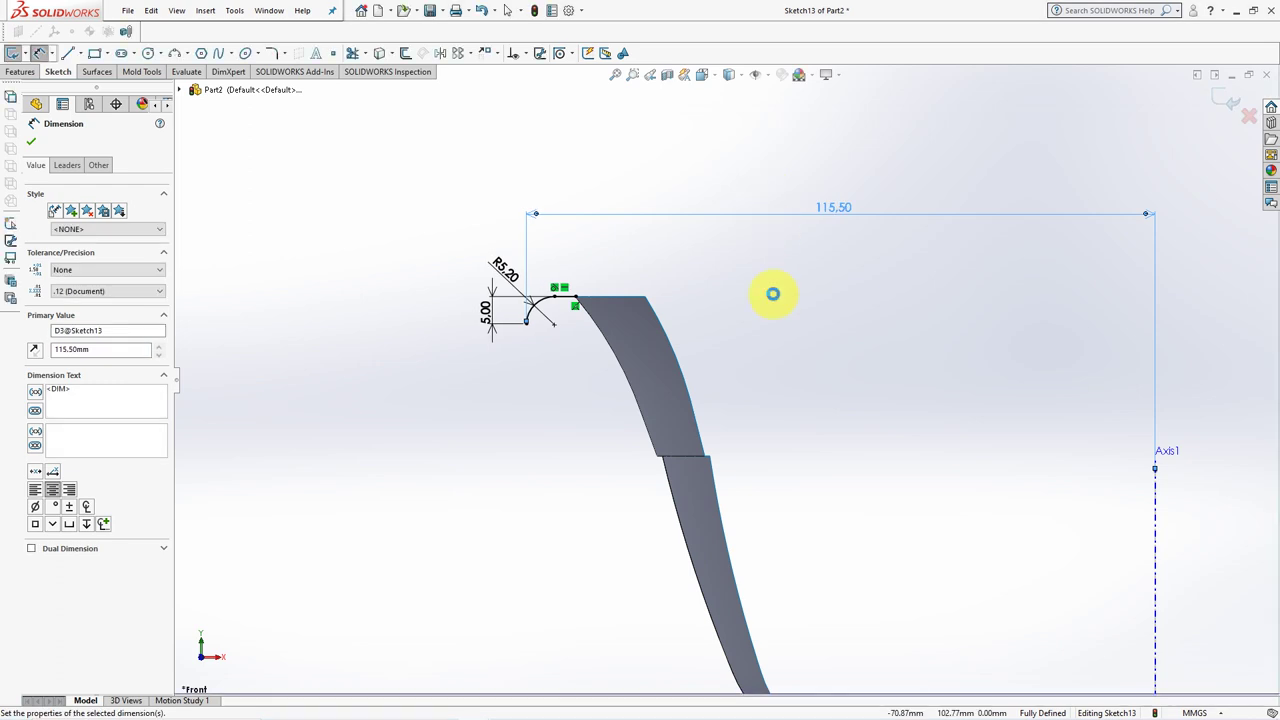
pyautogui.click(773, 294)
pyautogui.click(1218, 100)
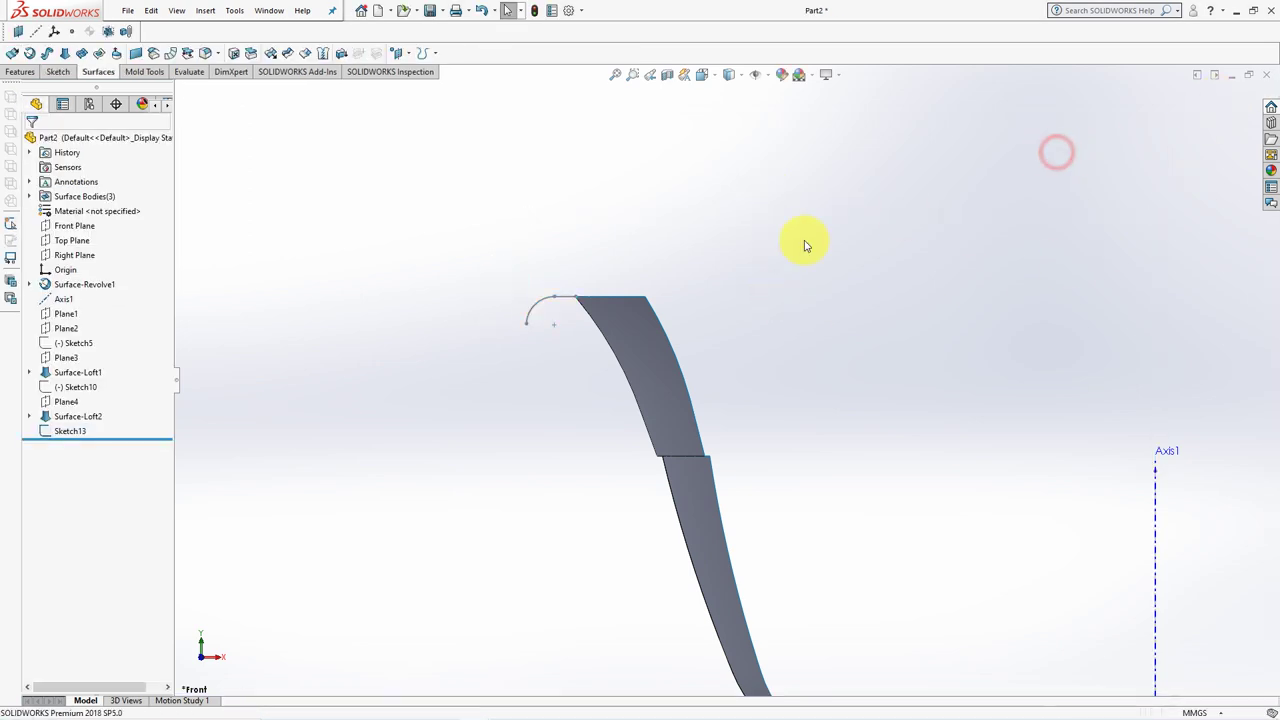
# Sketch a short line and tangent arc on Plane1 at the surface's top edge
pyautogui.moveTo(1054, 152)
pyautogui.mouseDown(button='middle')
pyautogui.moveTo(794, 266)
pyautogui.moveTo(808, 314)
pyautogui.moveTo(757, 337)
pyautogui.moveTo(775, 365)
pyautogui.mouseUp(button='middle')
pyautogui.click(63, 316)
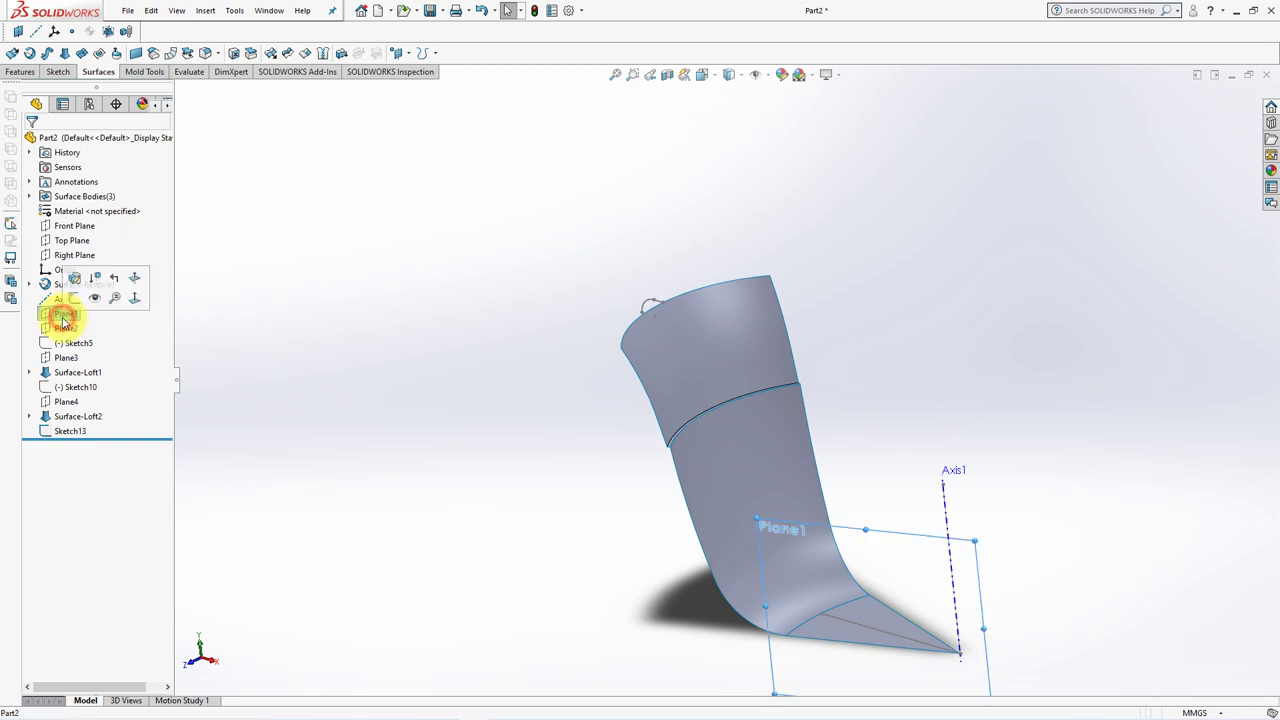
pyautogui.moveTo(428, 366)
pyautogui.mouseDown(button='middle')
pyautogui.moveTo(380, 417)
pyautogui.moveTo(122, 328)
pyautogui.mouseUp(button='middle')
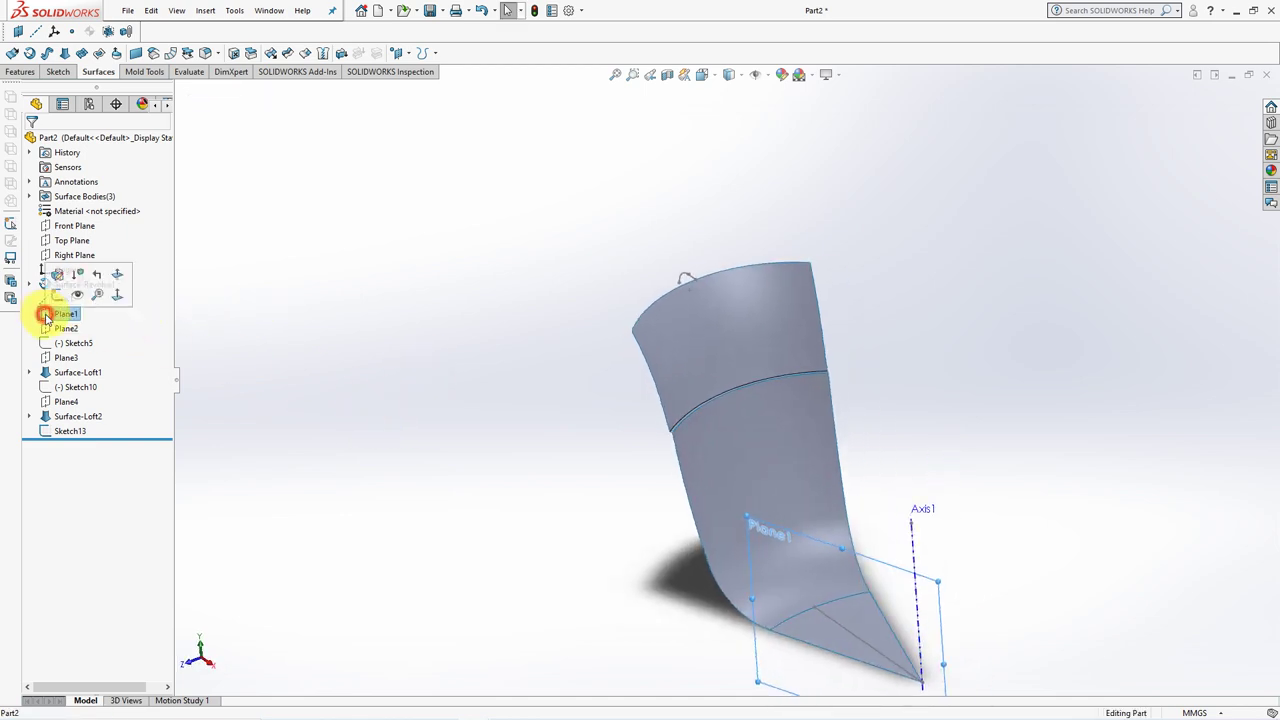
pyautogui.click(47, 291)
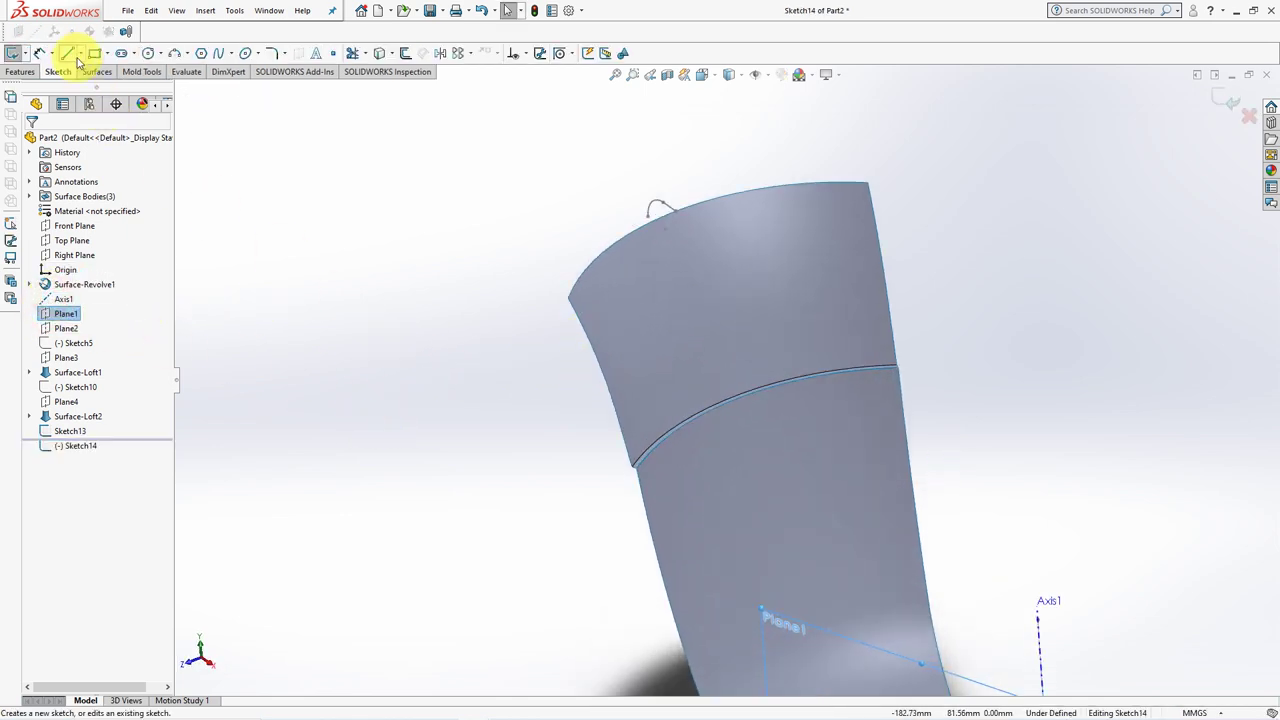
pyautogui.click(68, 53)
pyautogui.click(568, 299)
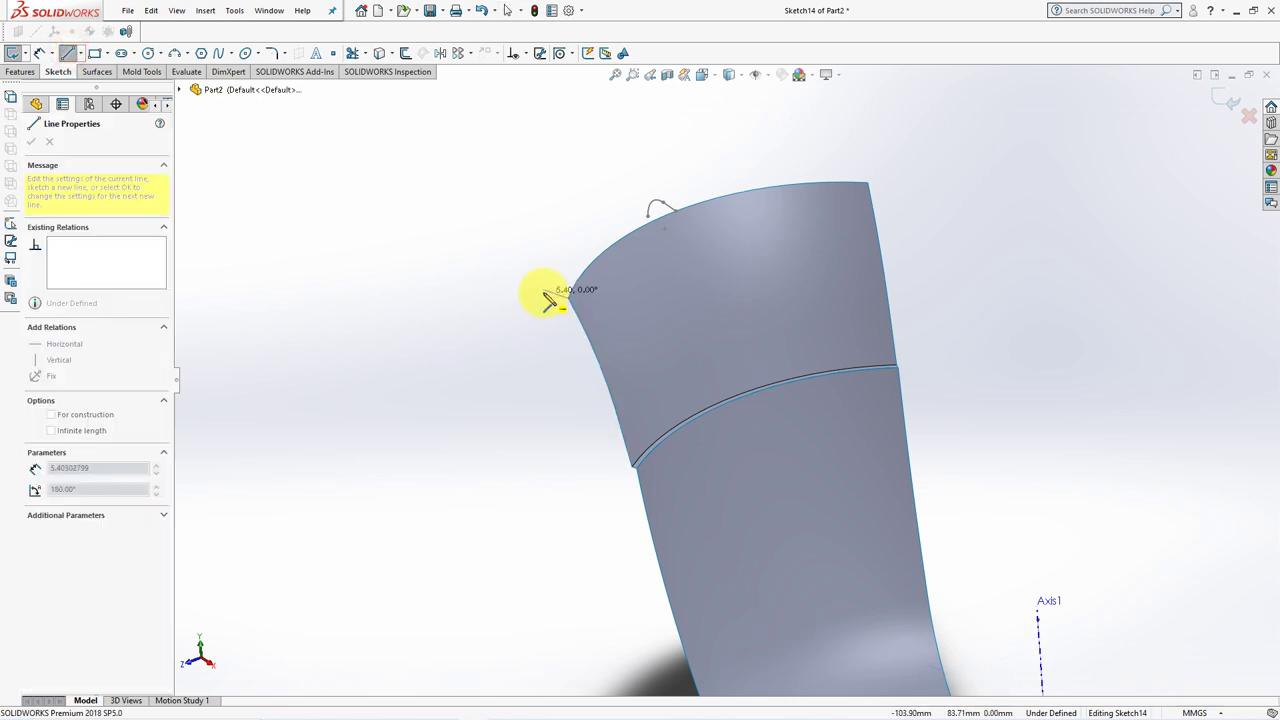
pyautogui.click(546, 298)
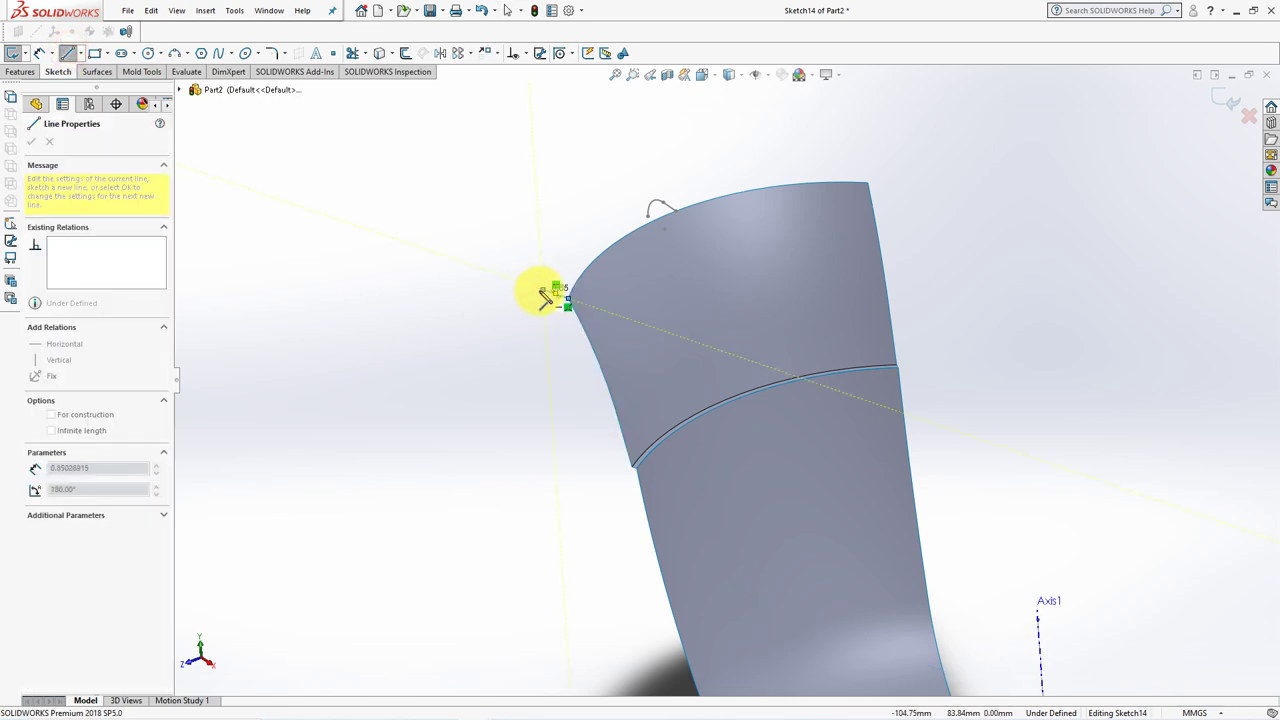
pyautogui.click(507, 304)
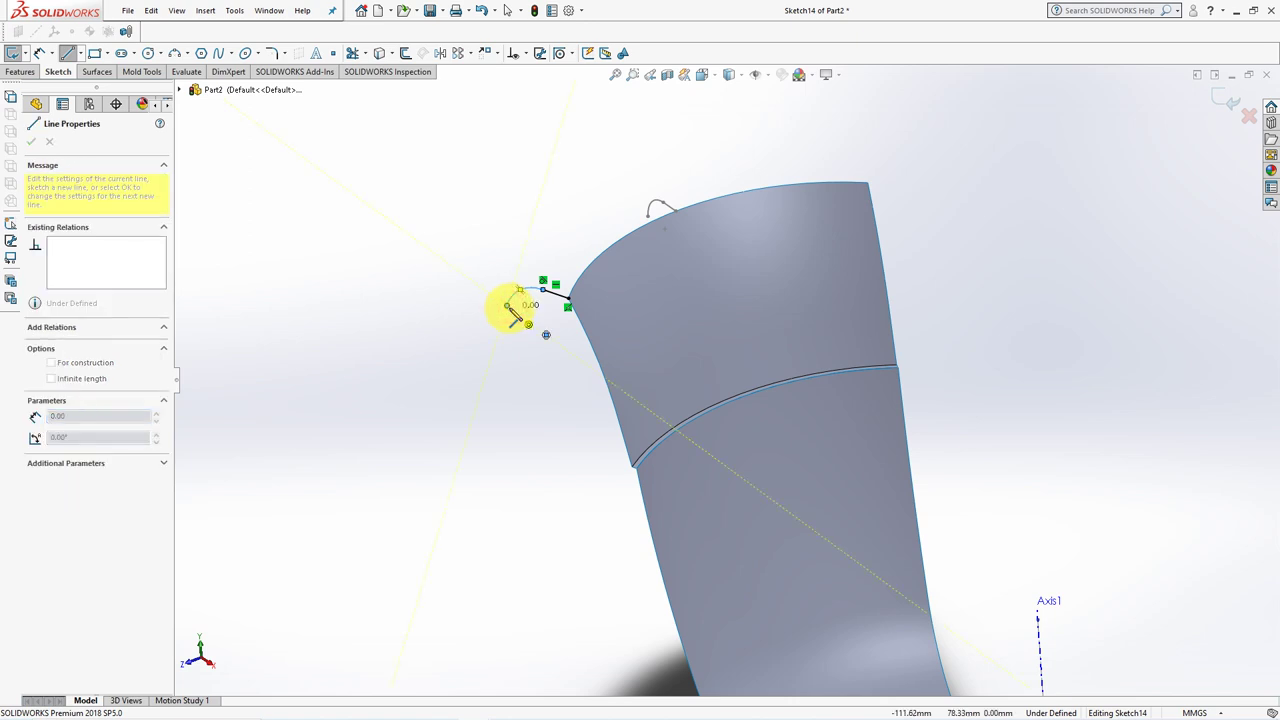
pyautogui.rightClick(505, 305)
pyautogui.click(545, 320)
# Dimension the arc's radius to R5.20 in a face-on view
pyautogui.hotkey('ctrl', '8')
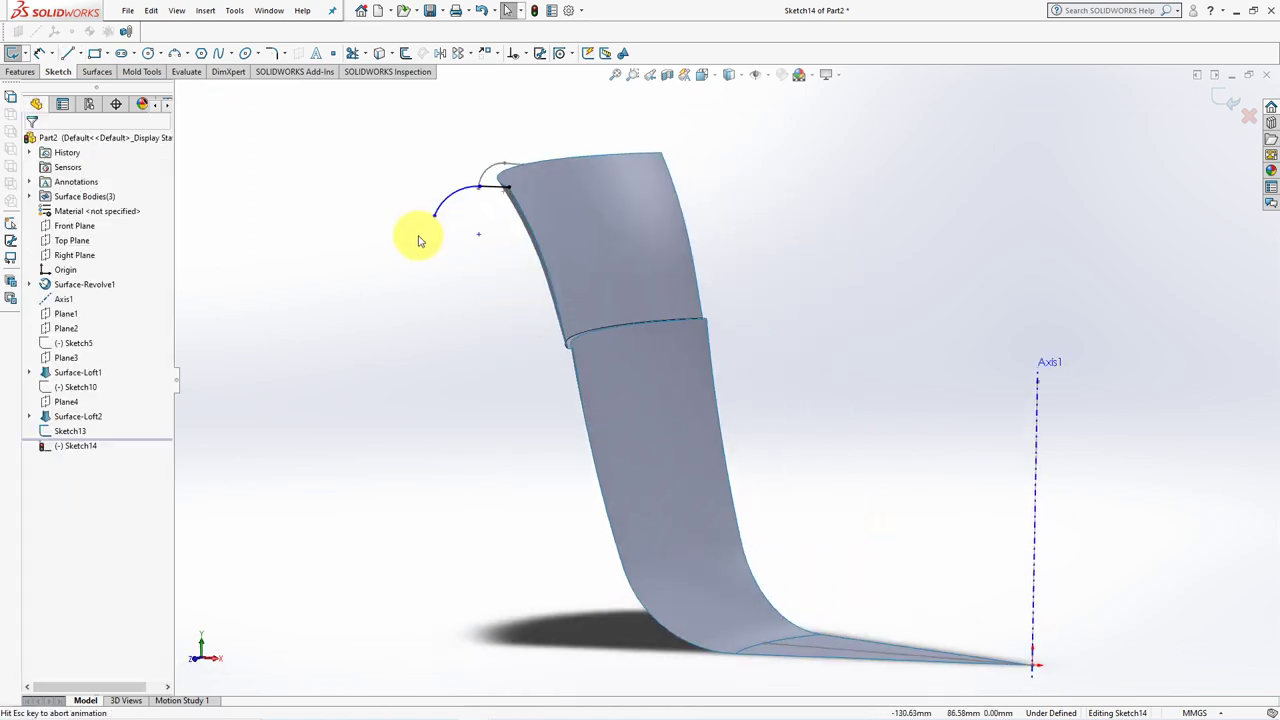
pyautogui.keyDown('ctrl'); pyautogui.moveTo(415, 198); pyautogui.dragTo(434, 314, button='middle'); pyautogui.keyUp('ctrl')
pyautogui.scroll(-2, 486, 300)
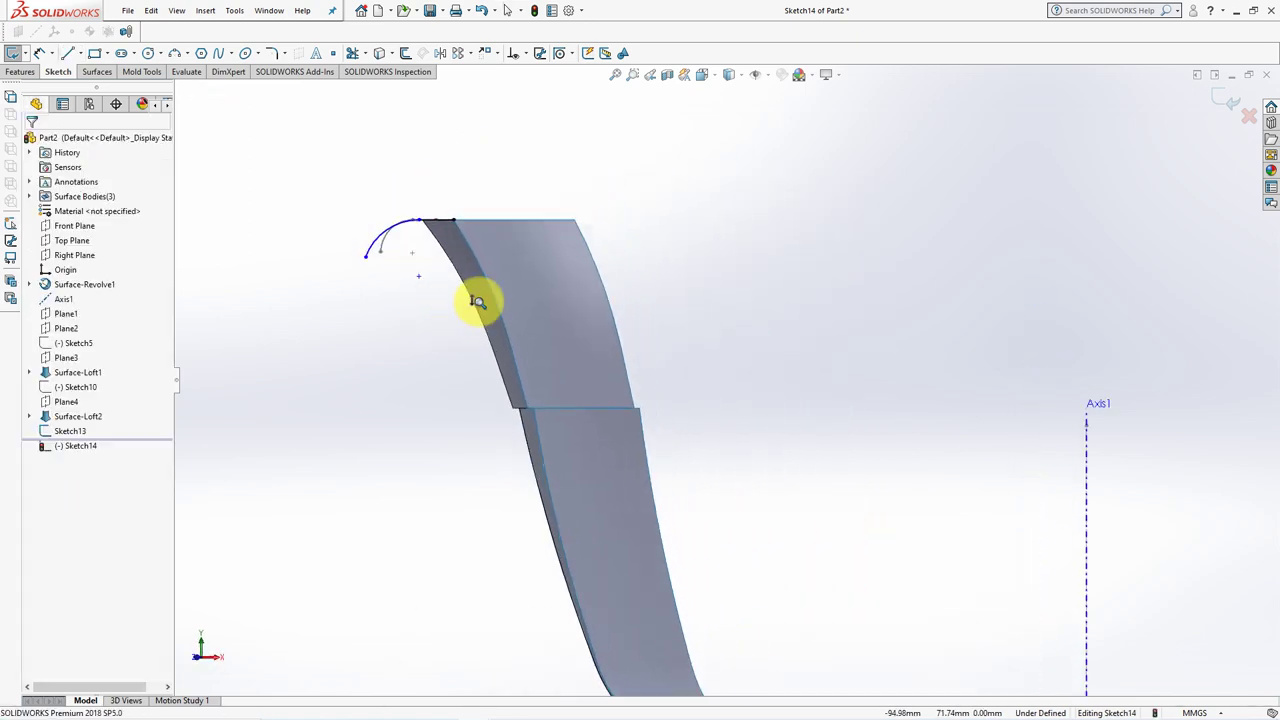
pyautogui.click(37, 54)
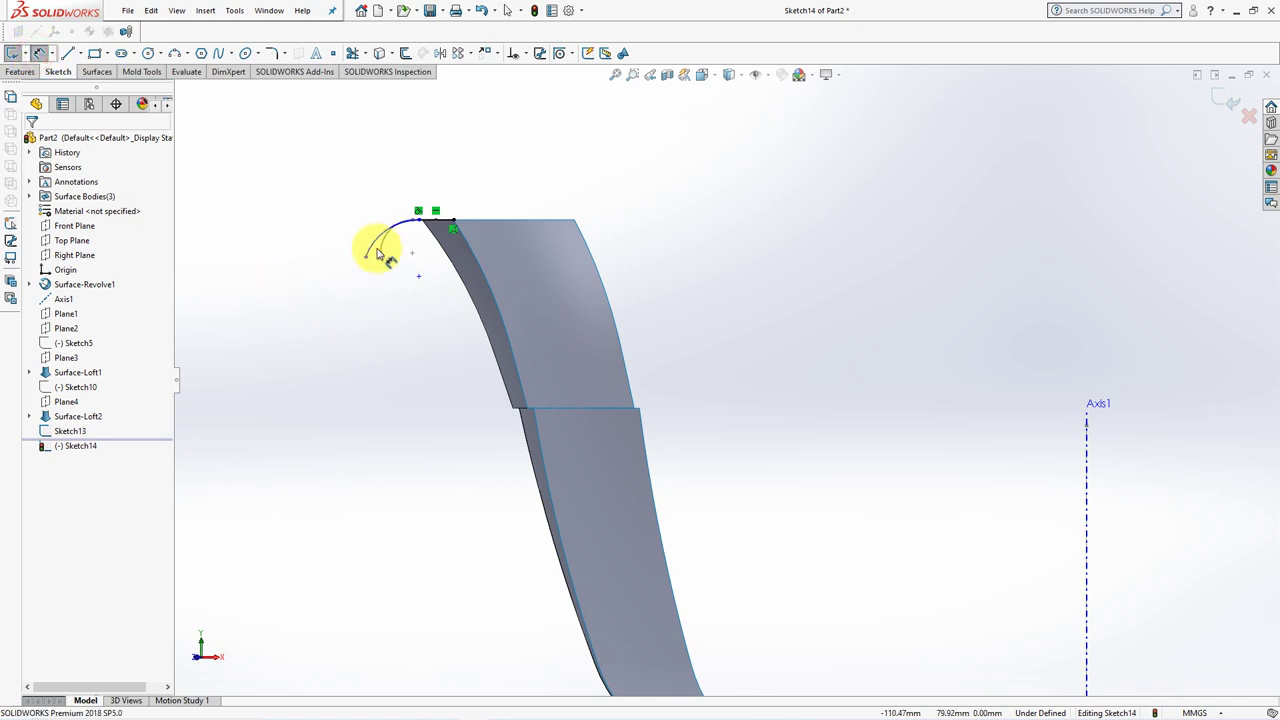
pyautogui.click(380, 250)
pyautogui.click(350, 190)
pyautogui.write('5.2')
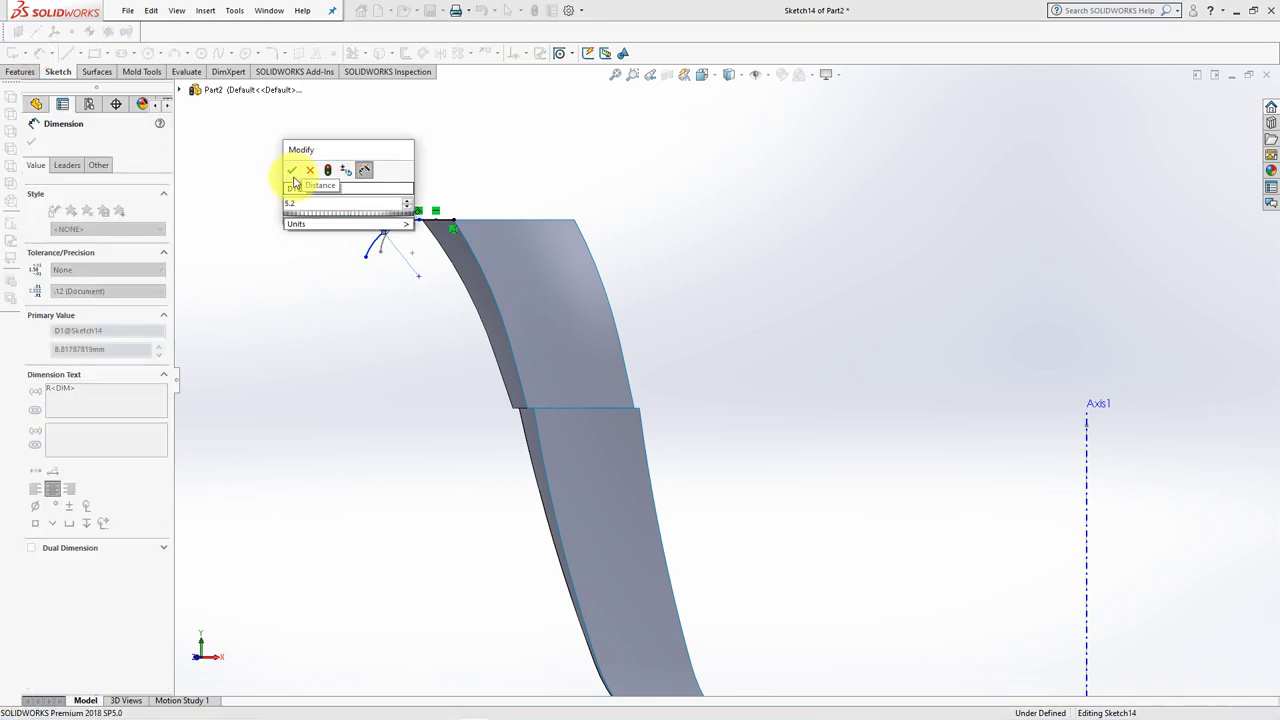
pyautogui.click(291, 171)
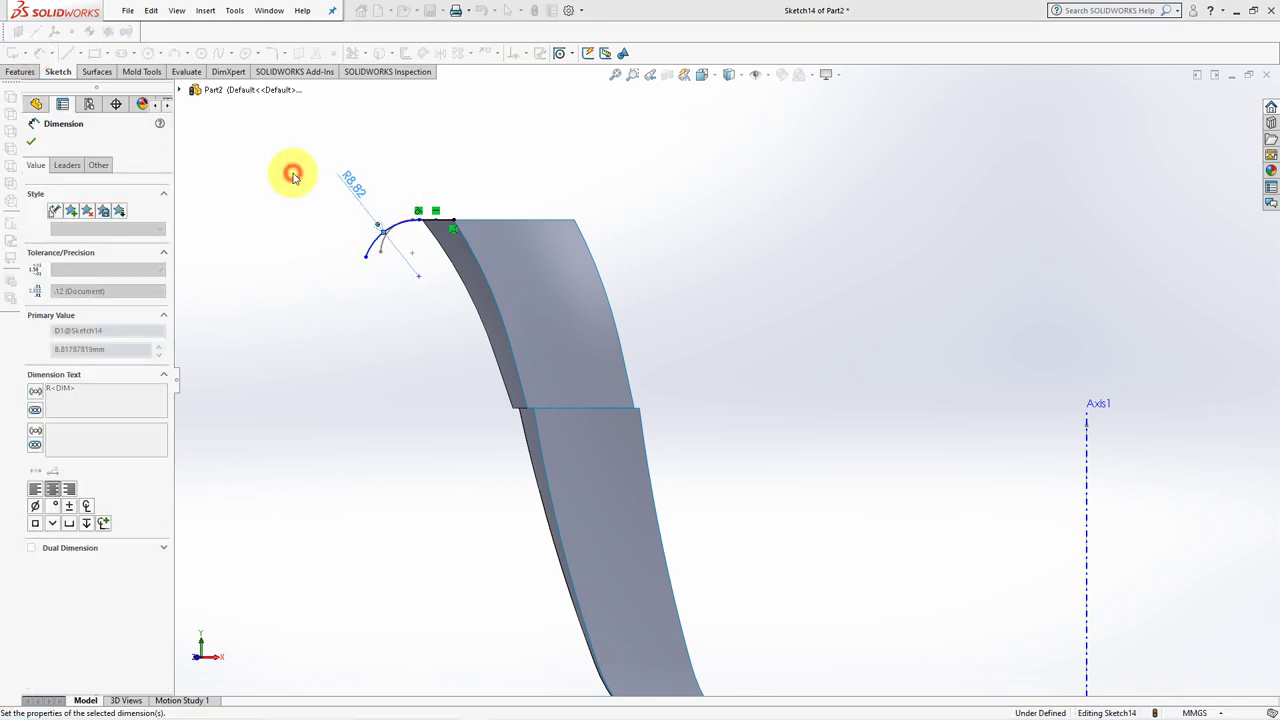
# Add the 5.00 vertical offset and the 106.00 distance from the arc to Axis1
pyautogui.click(387, 241)
pyautogui.click(430, 226)
pyautogui.click(340, 232)
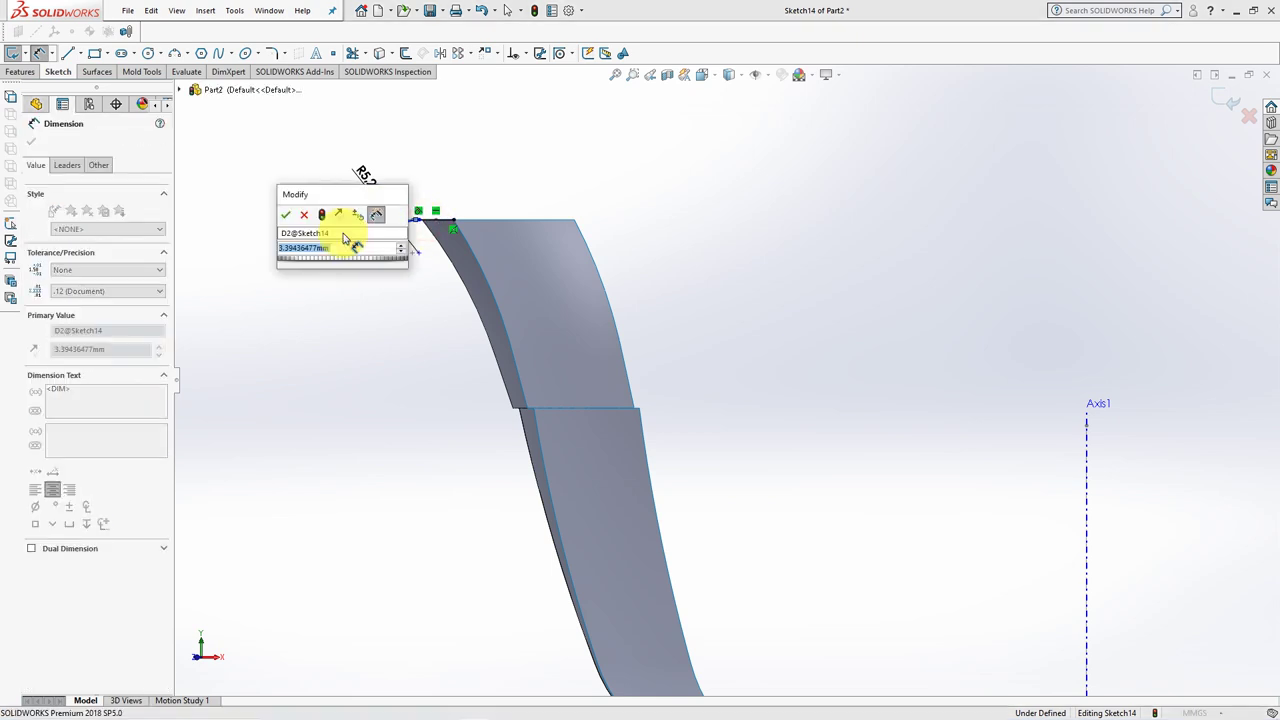
pyautogui.click(287, 217)
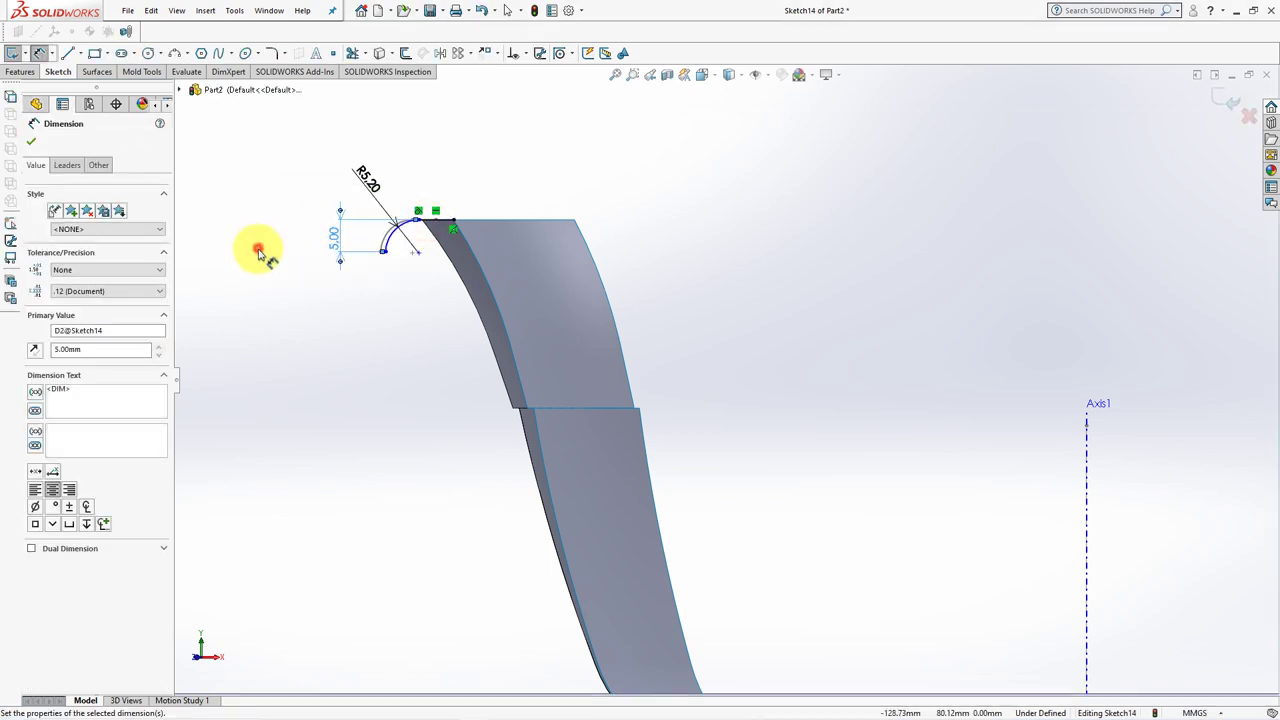
pyautogui.click(385, 250)
pyautogui.click(1087, 478)
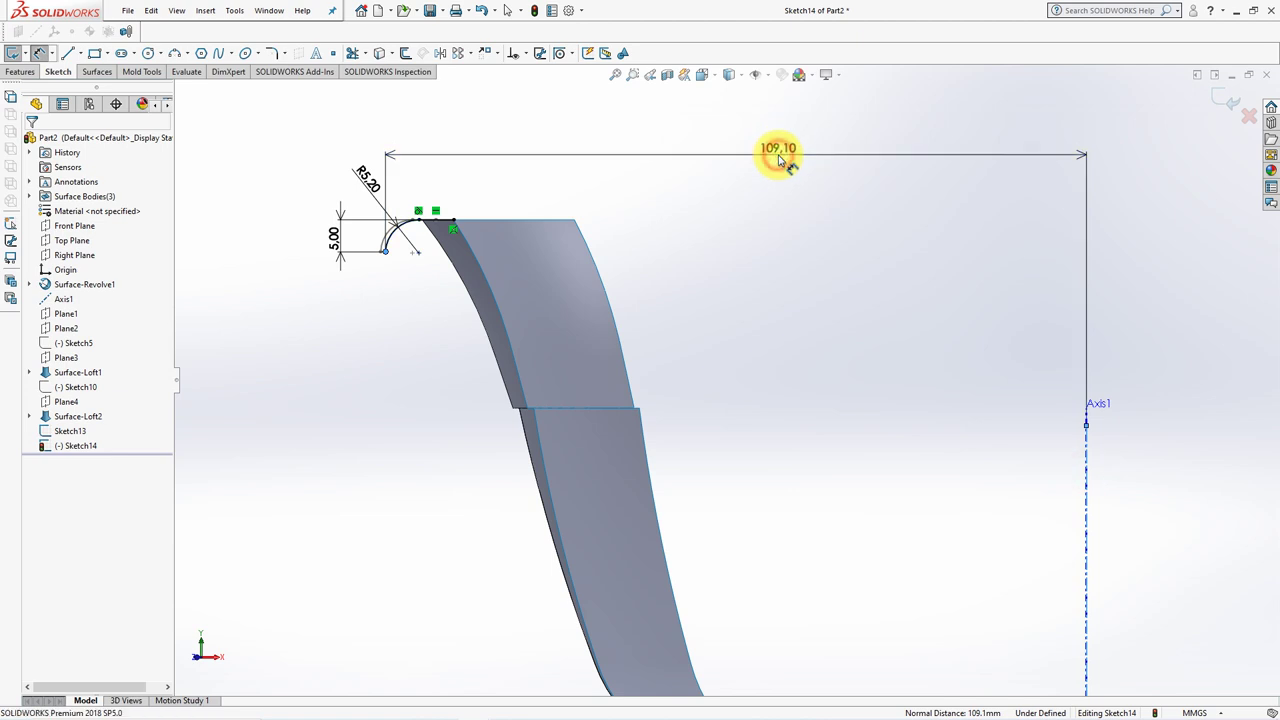
pyautogui.click(778, 154)
pyautogui.write('06')
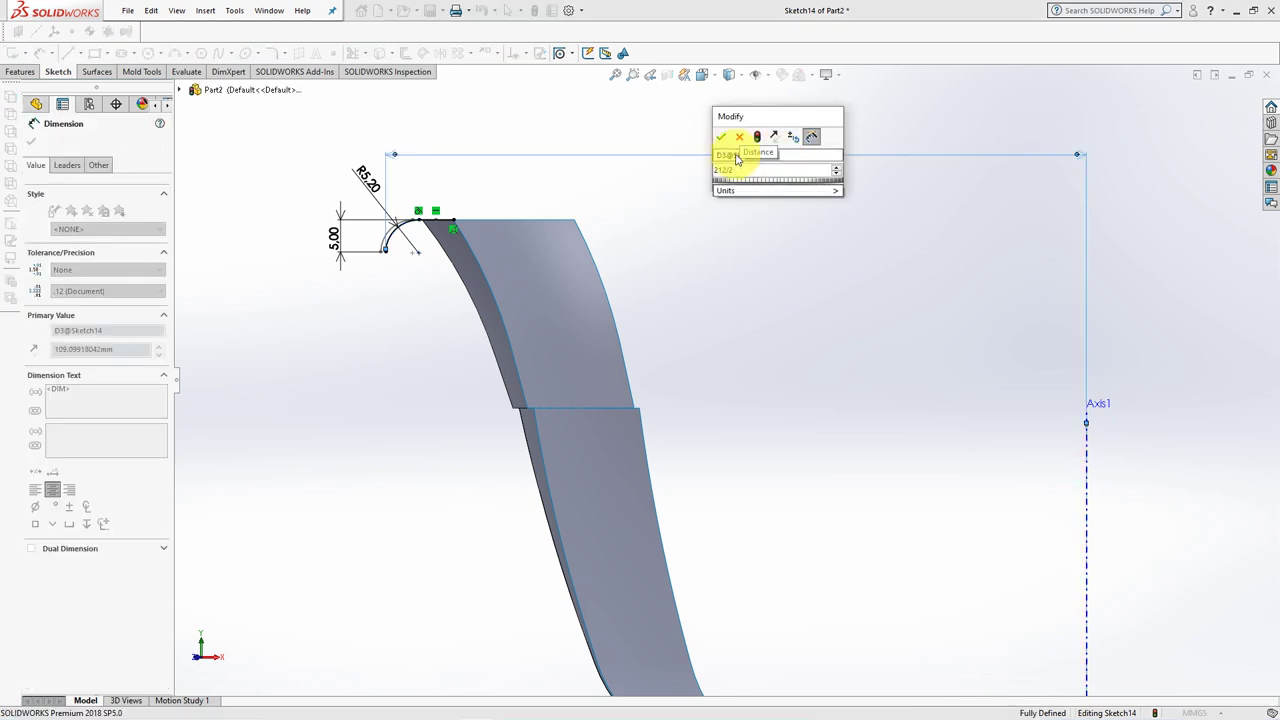
pyautogui.click(721, 137)
pyautogui.click(740, 230)
pyautogui.scroll(3, 790, 290)
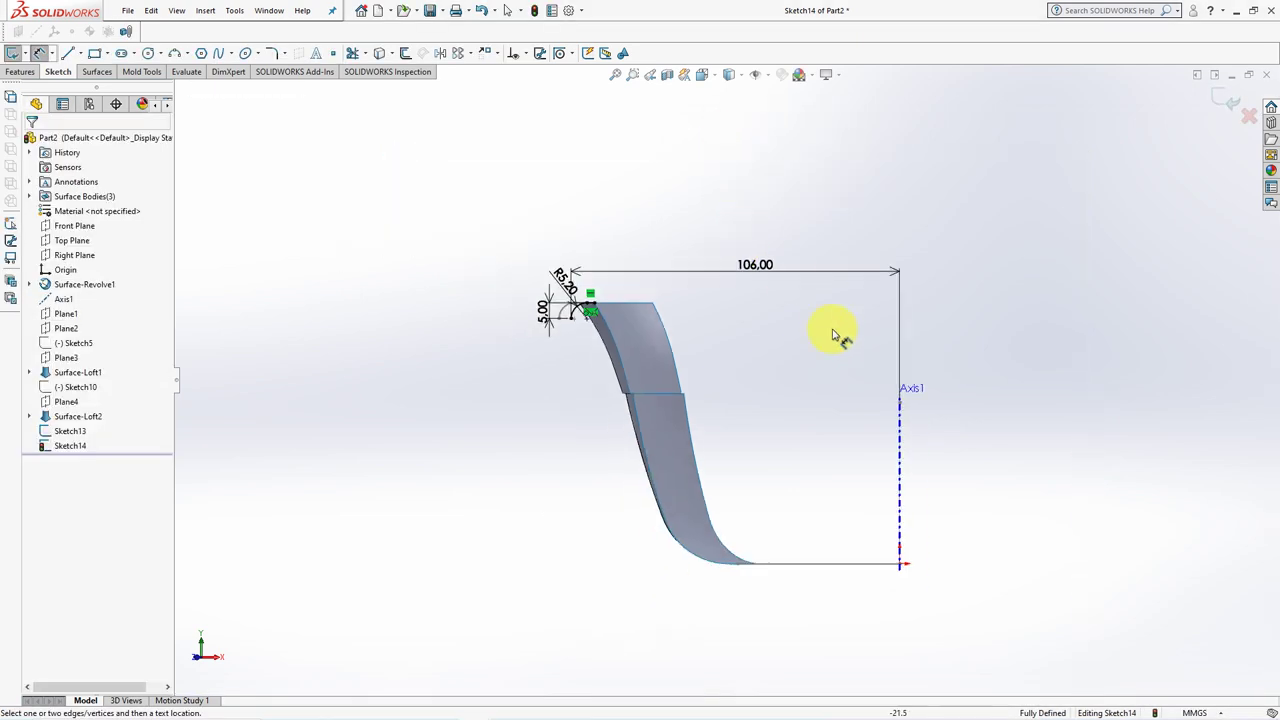
pyautogui.moveTo(829, 329)
pyautogui.mouseDown(button='middle')
pyautogui.moveTo(777, 394)
pyautogui.moveTo(752, 402)
pyautogui.mouseUp(button='middle')
# Copy Sketch14 and paste it onto Plane2 as Sketch15
pyautogui.click(1229, 94)
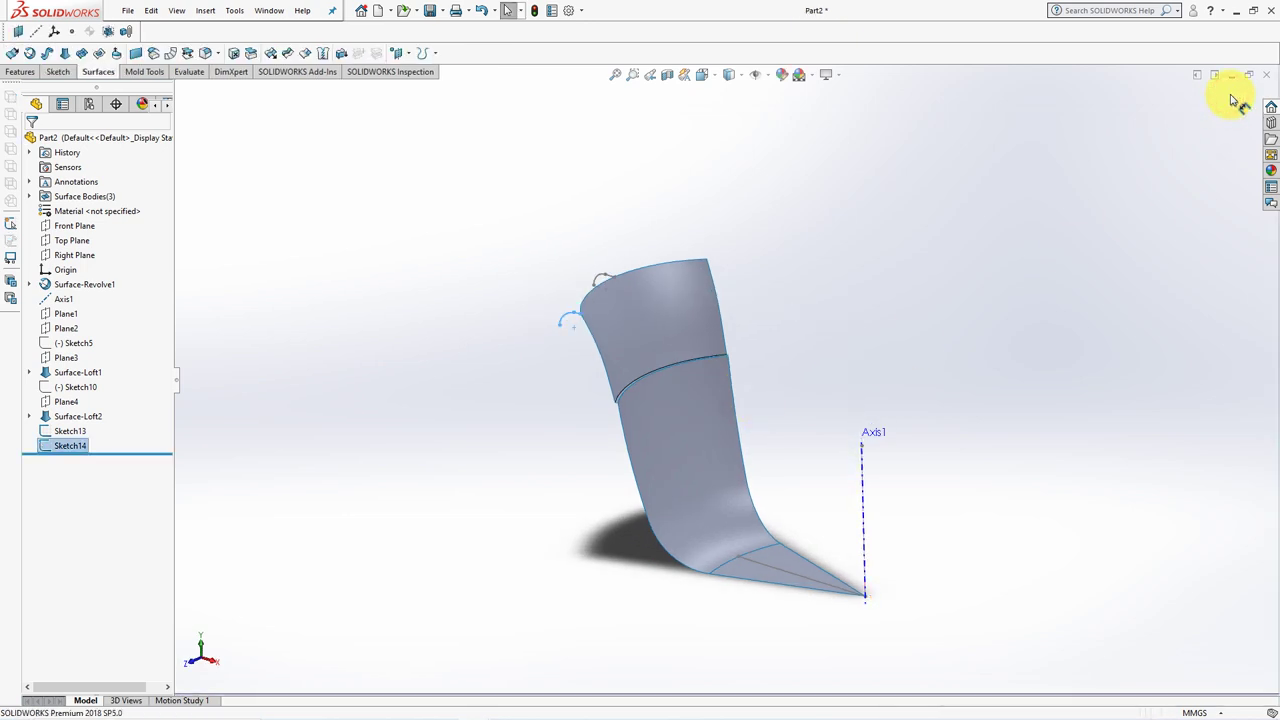
pyautogui.moveTo(886, 271); pyautogui.dragTo(618, 457, button='middle')
pyautogui.click(66, 446)
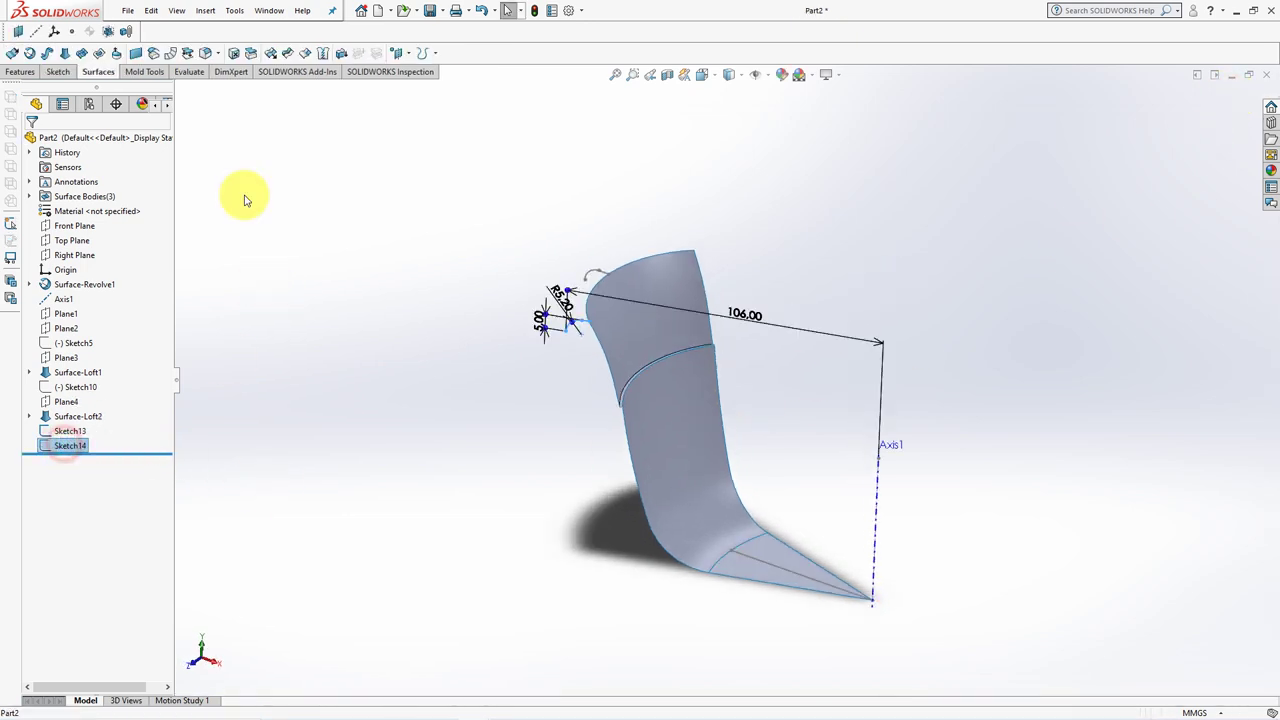
pyautogui.click(151, 10)
pyautogui.click(265, 112)
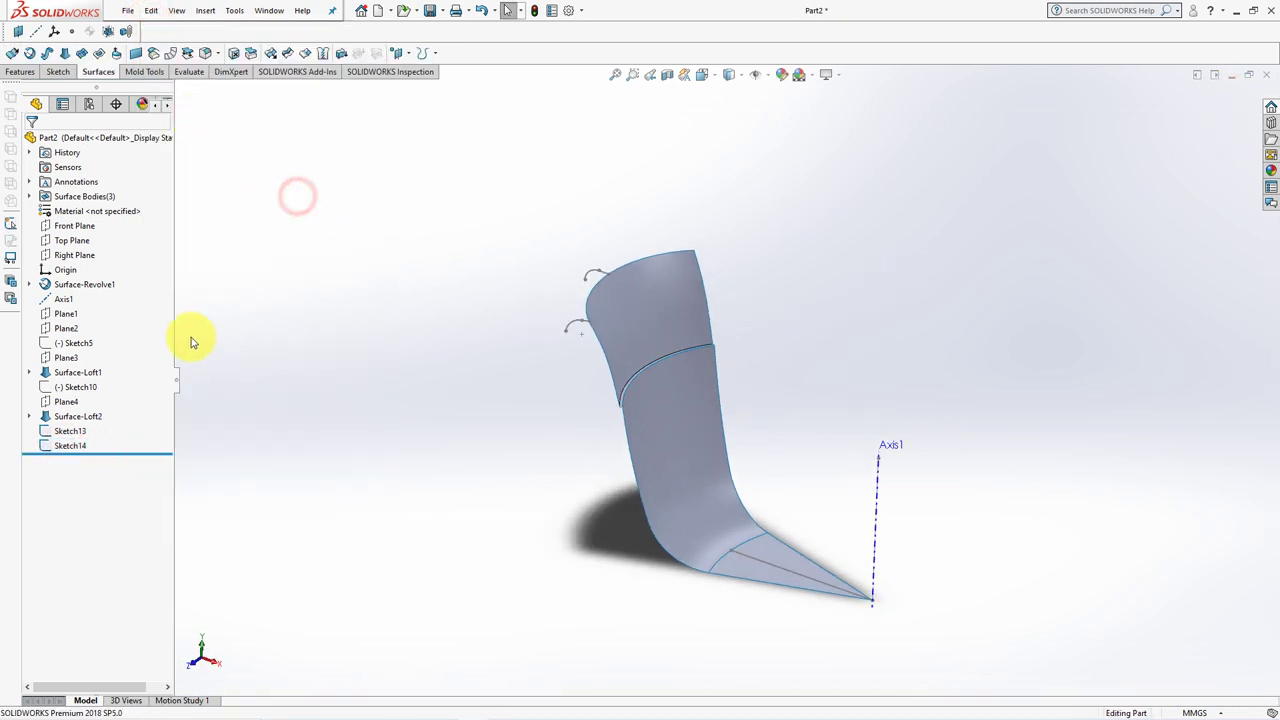
pyautogui.click(66, 328)
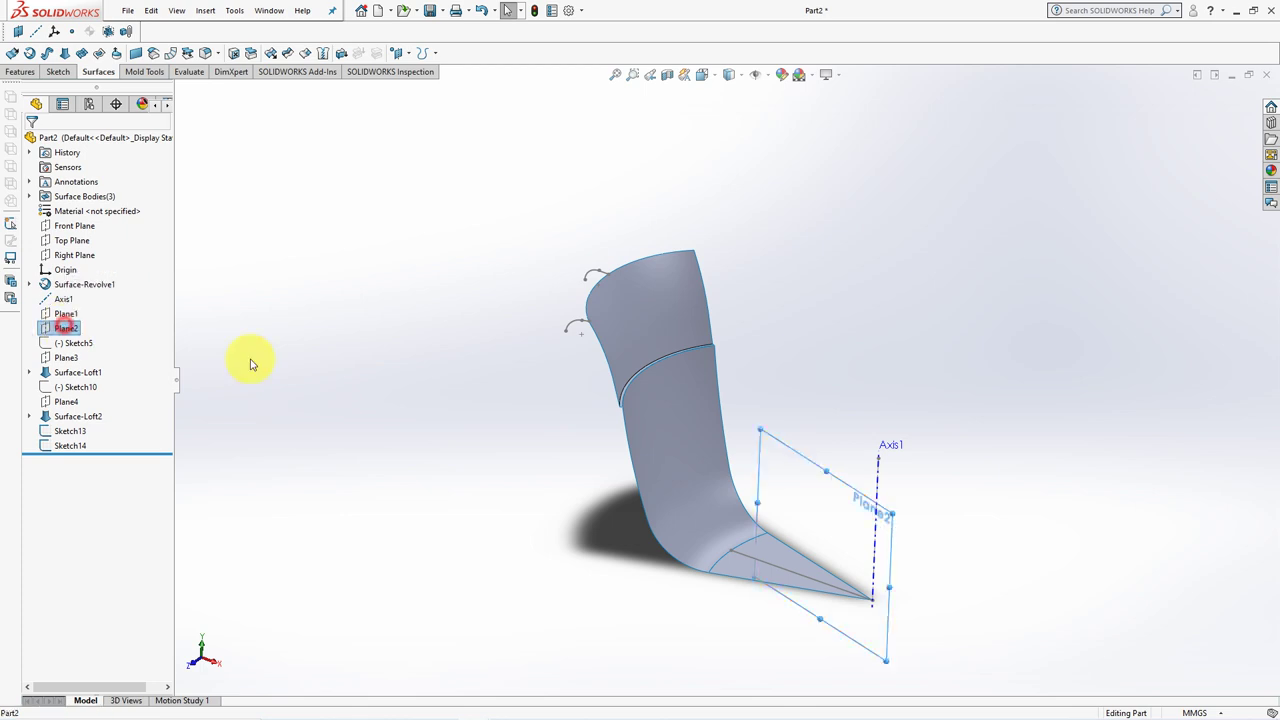
pyautogui.click(151, 10)
pyautogui.click(240, 128)
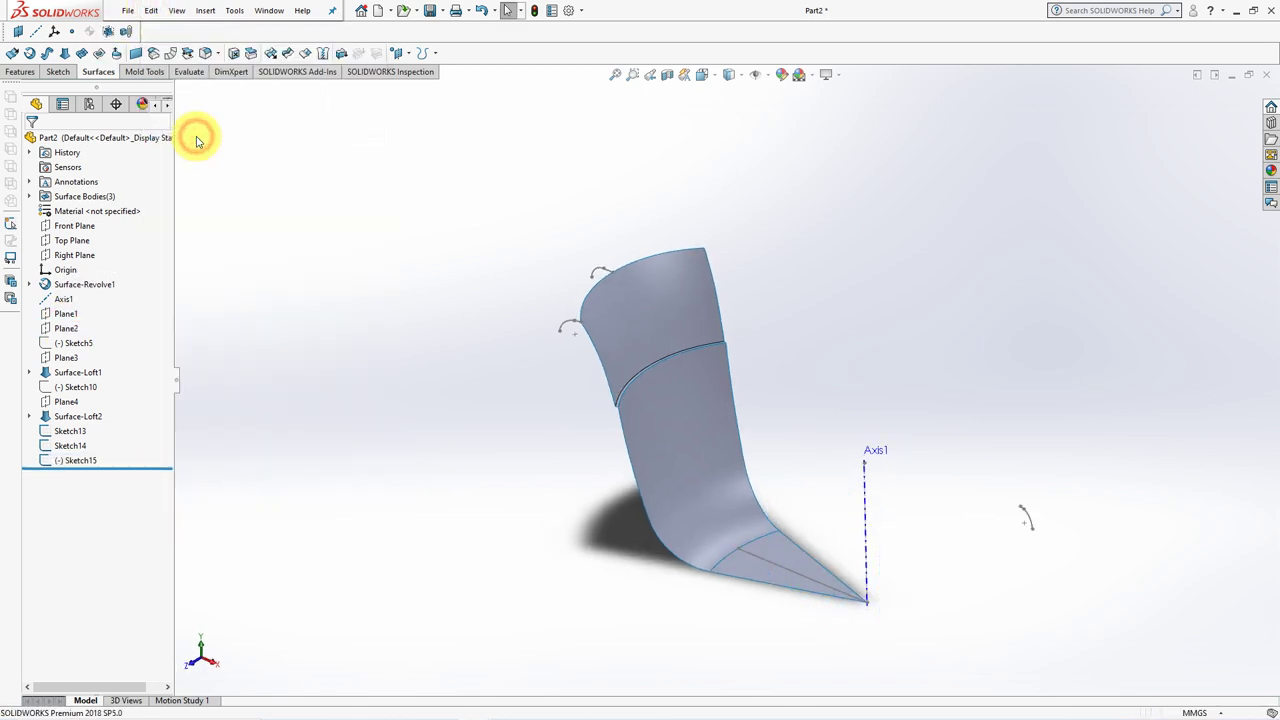
pyautogui.click(80, 460)
pyautogui.click(127, 425)
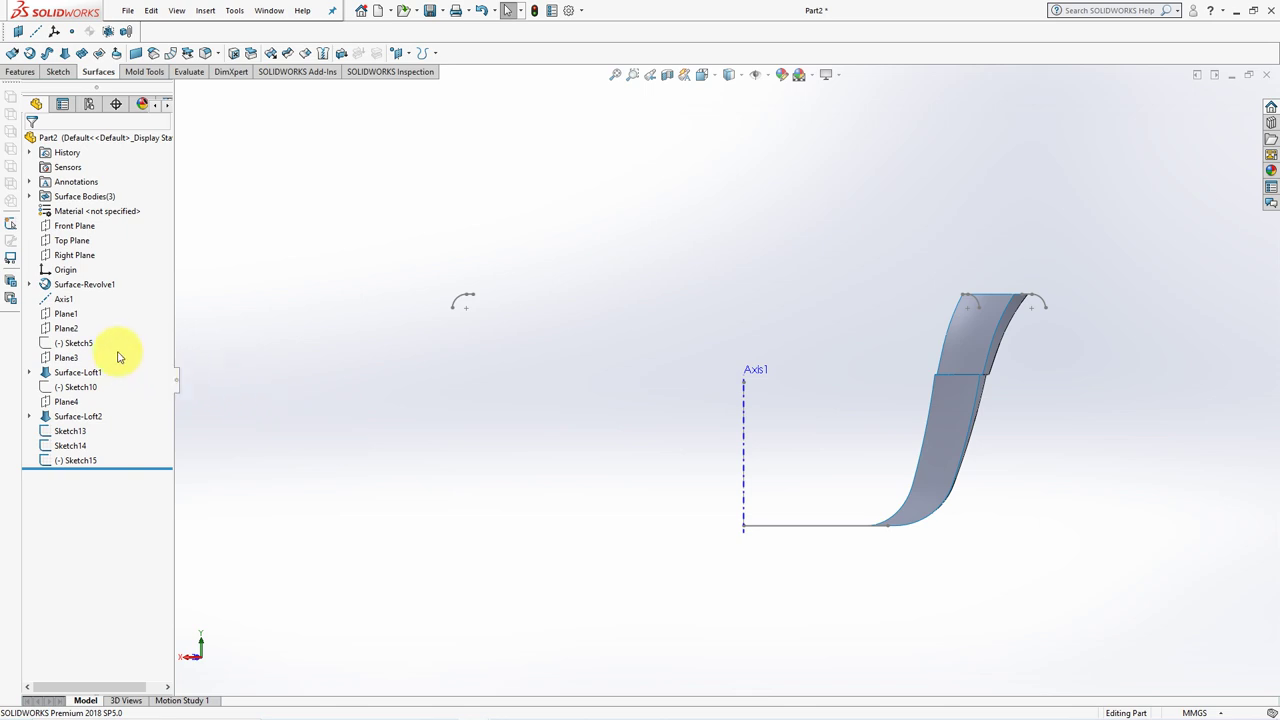
# Start a sketch on Plane2, convert the pasted arc into it, and draw a centerline along Axis1
pyautogui.click(66, 328)
pyautogui.click(77, 307)
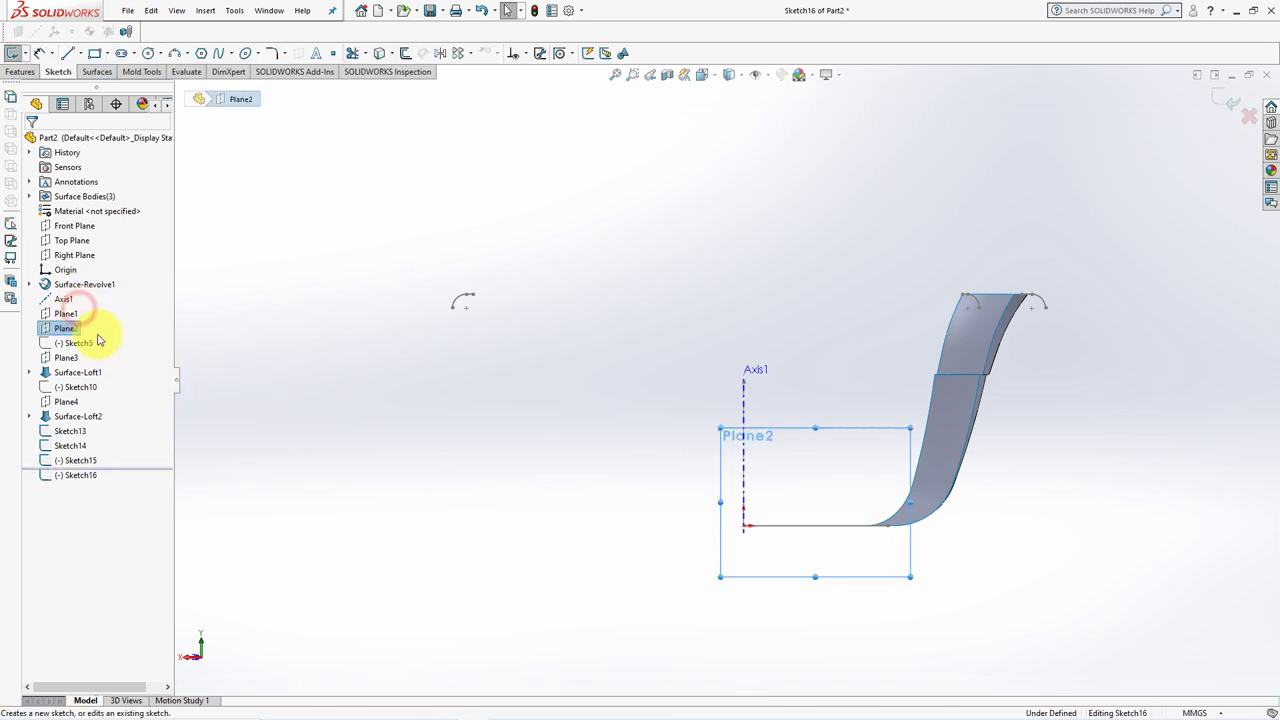
pyautogui.click(80, 460)
pyautogui.click(383, 54)
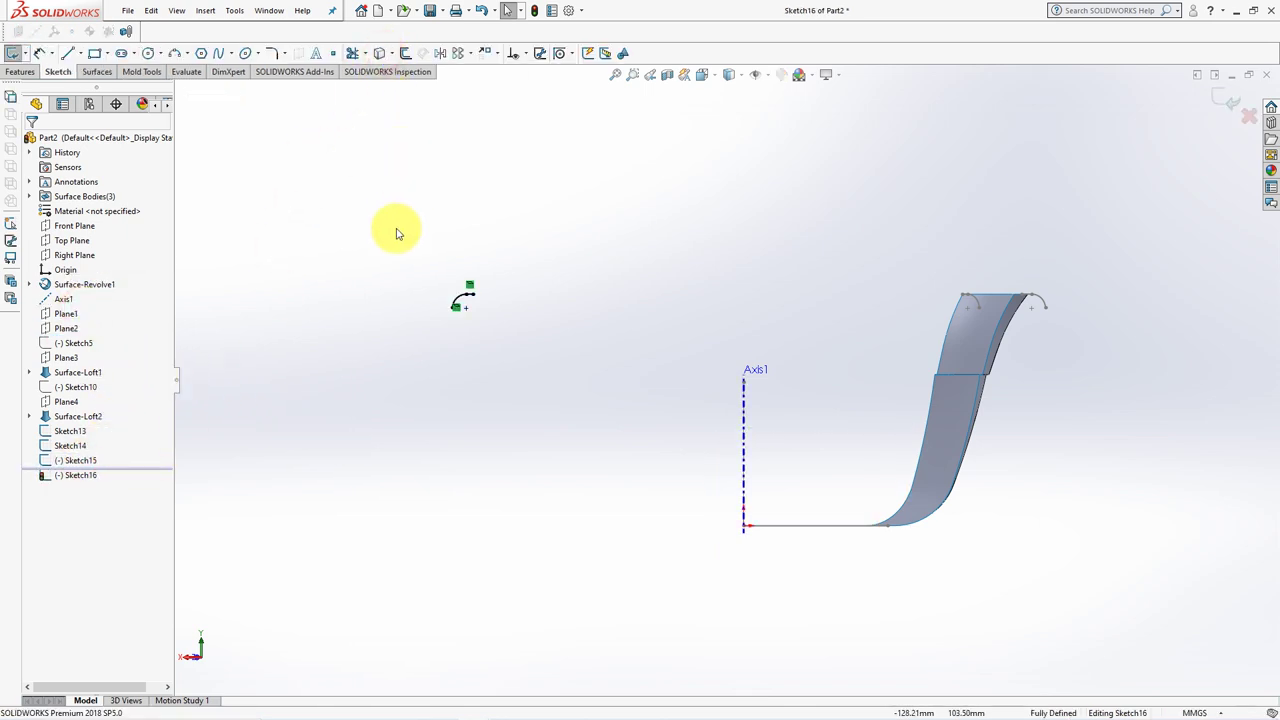
pyautogui.click(80, 53)
pyautogui.click(90, 84)
pyautogui.click(743, 521)
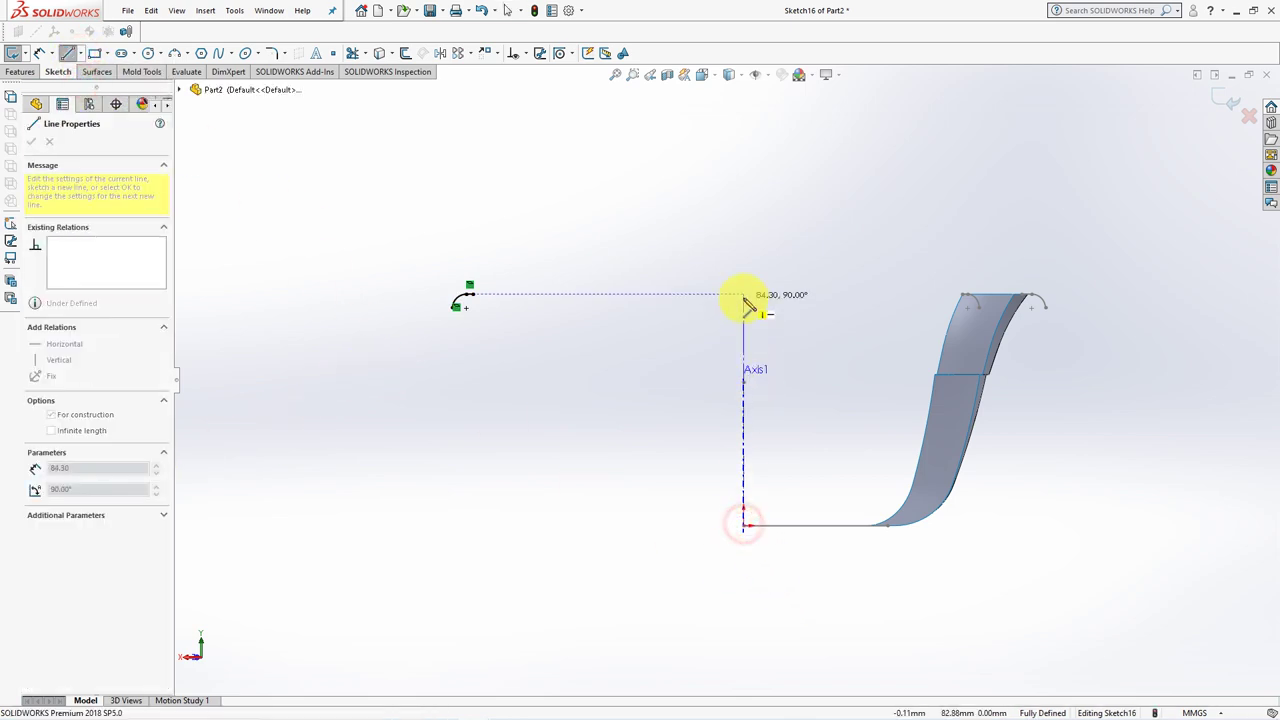
pyautogui.click(743, 298)
pyautogui.rightClick(743, 298)
pyautogui.click(812, 310)
# Mirror the line and arc across the centerline, then exit Sketch16
pyautogui.click(440, 53)
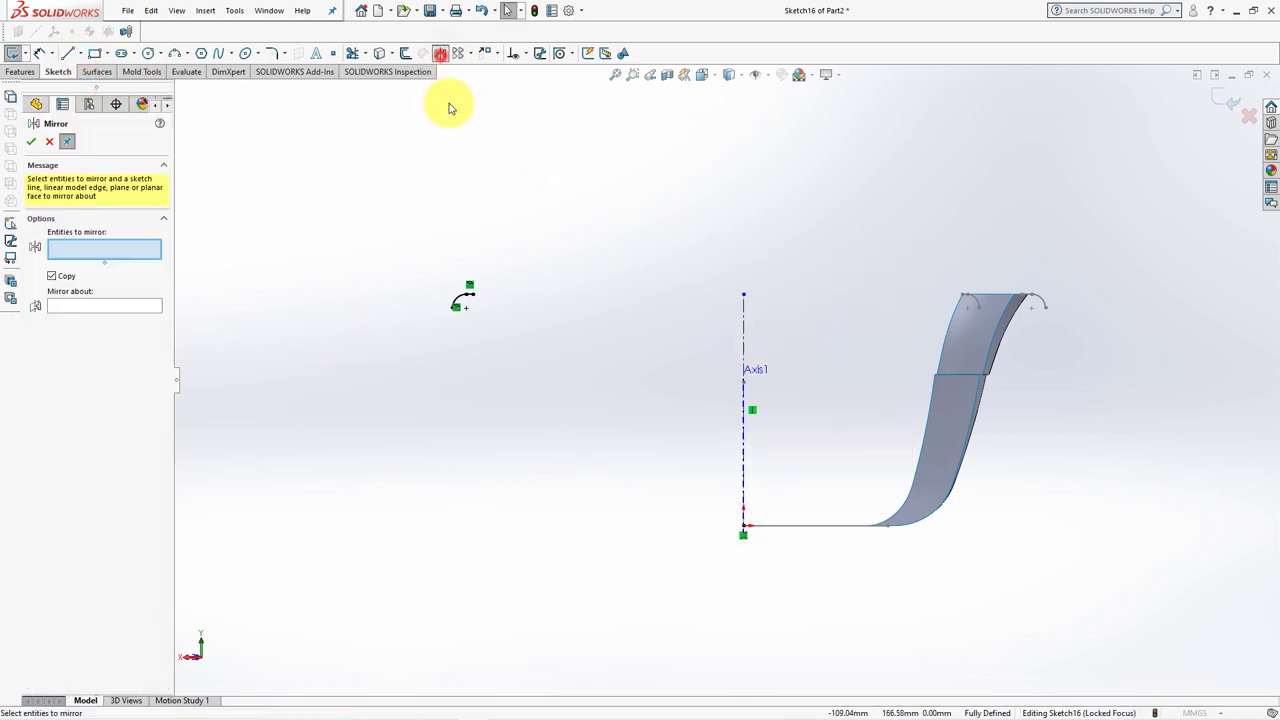
pyautogui.moveTo(394, 254); pyautogui.dragTo(517, 351)
pyautogui.click(117, 317)
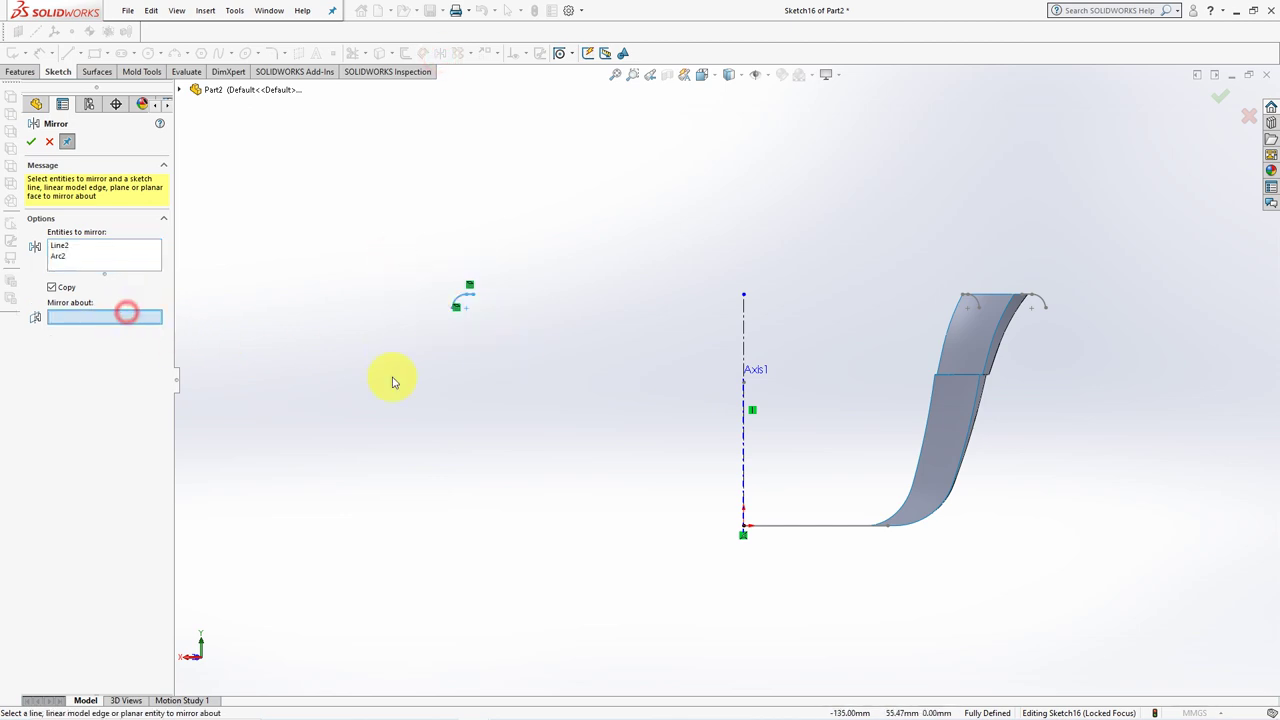
pyautogui.click(743, 339)
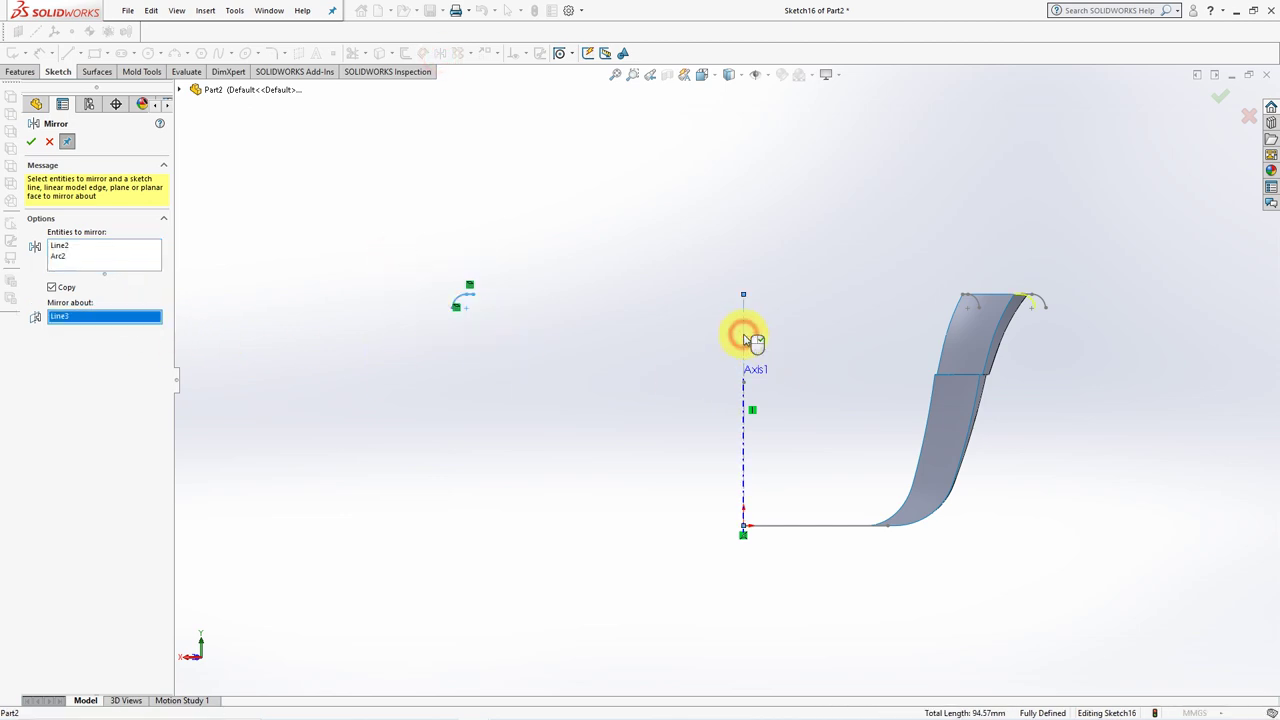
pyautogui.click(29, 143)
pyautogui.click(47, 148)
pyautogui.moveTo(414, 240); pyautogui.dragTo(536, 382)
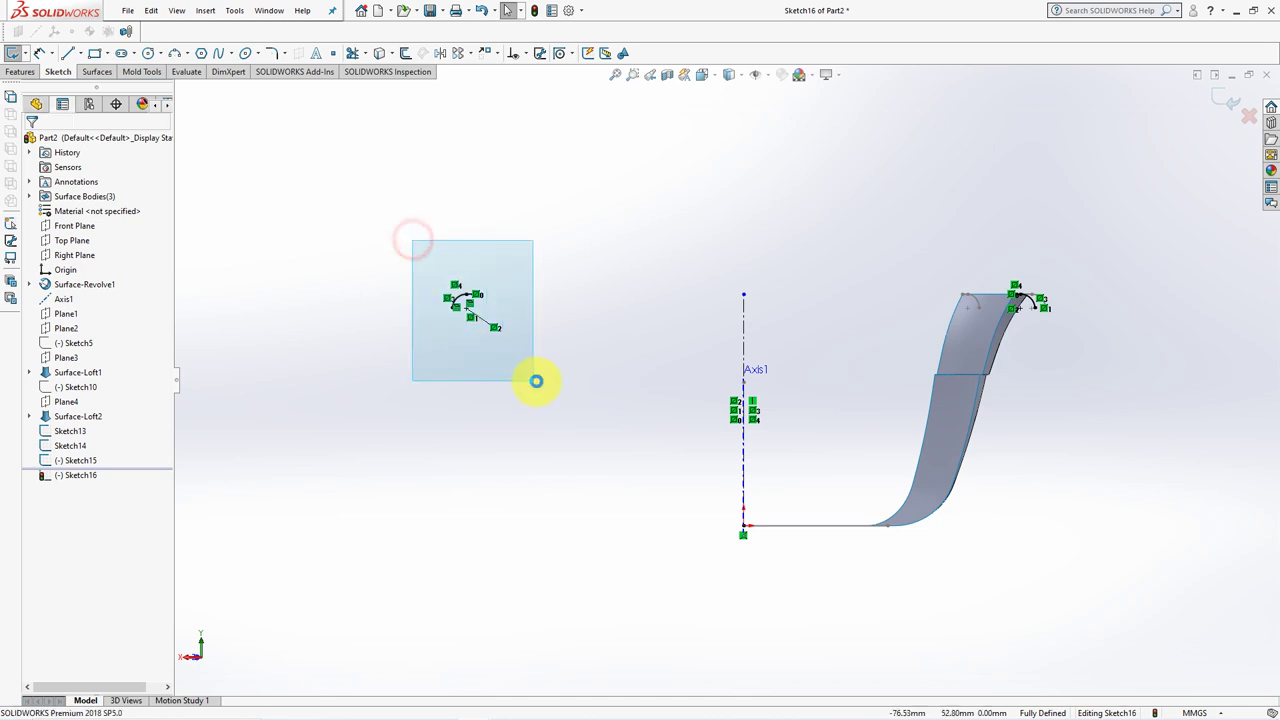
pyautogui.click(598, 345)
pyautogui.moveTo(598, 345); pyautogui.dragTo(568, 427, button='middle')
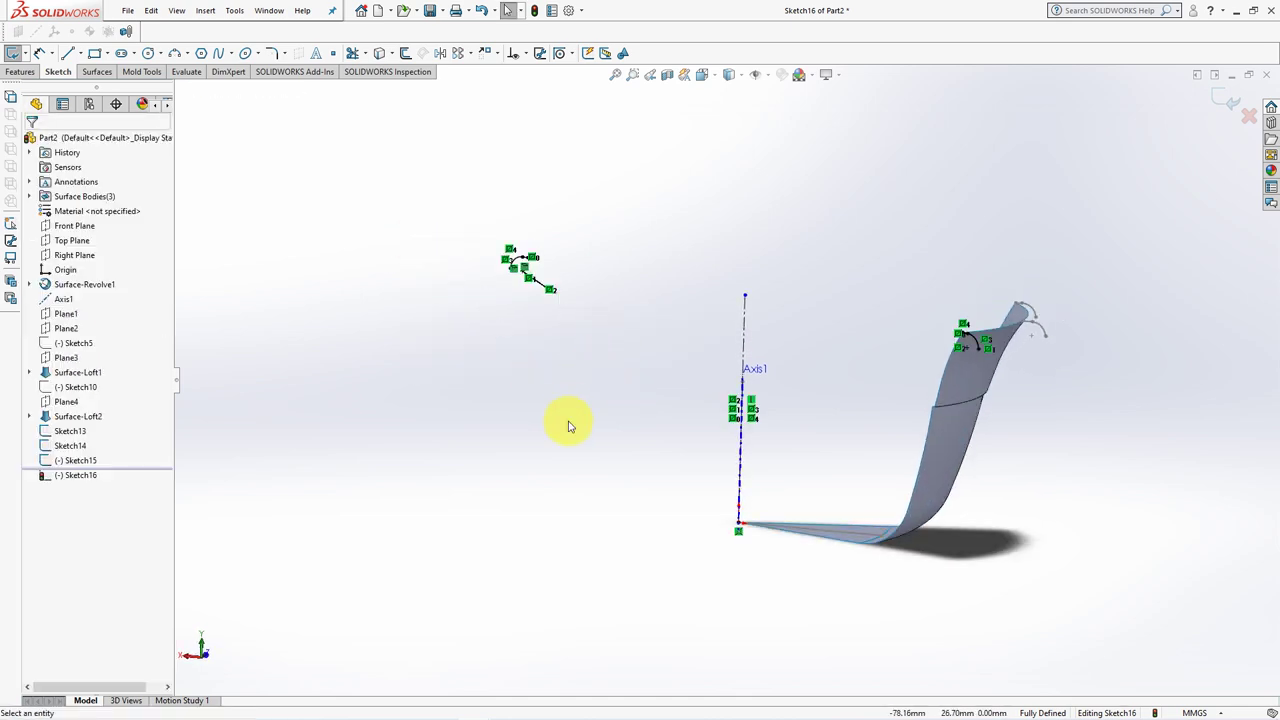
pyautogui.click(1226, 103)
# Create Plane5 parallel to the Top Plane through the blade's top point and sketch on it
pyautogui.click(88, 458)
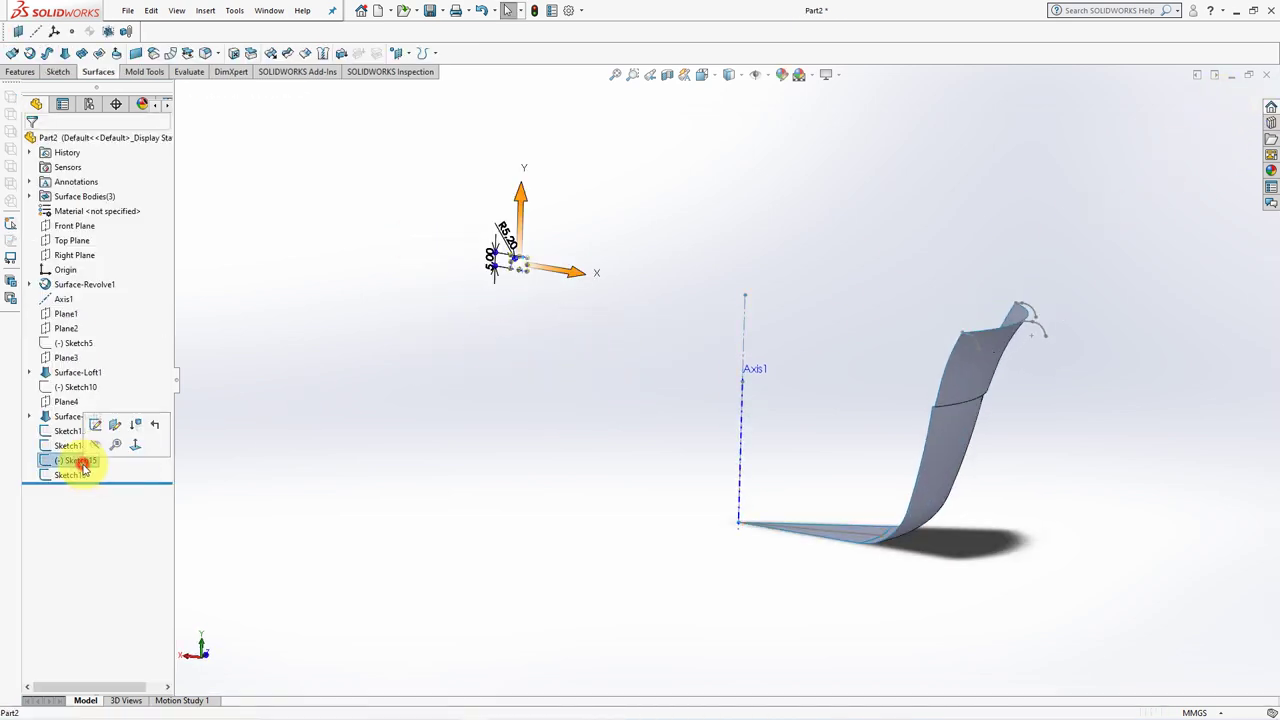
pyautogui.click(459, 479)
pyautogui.moveTo(449, 420)
pyautogui.mouseDown(button='middle')
pyautogui.moveTo(440, 394)
pyautogui.moveTo(700, 414)
pyautogui.moveTo(742, 487)
pyautogui.mouseUp(button='middle')
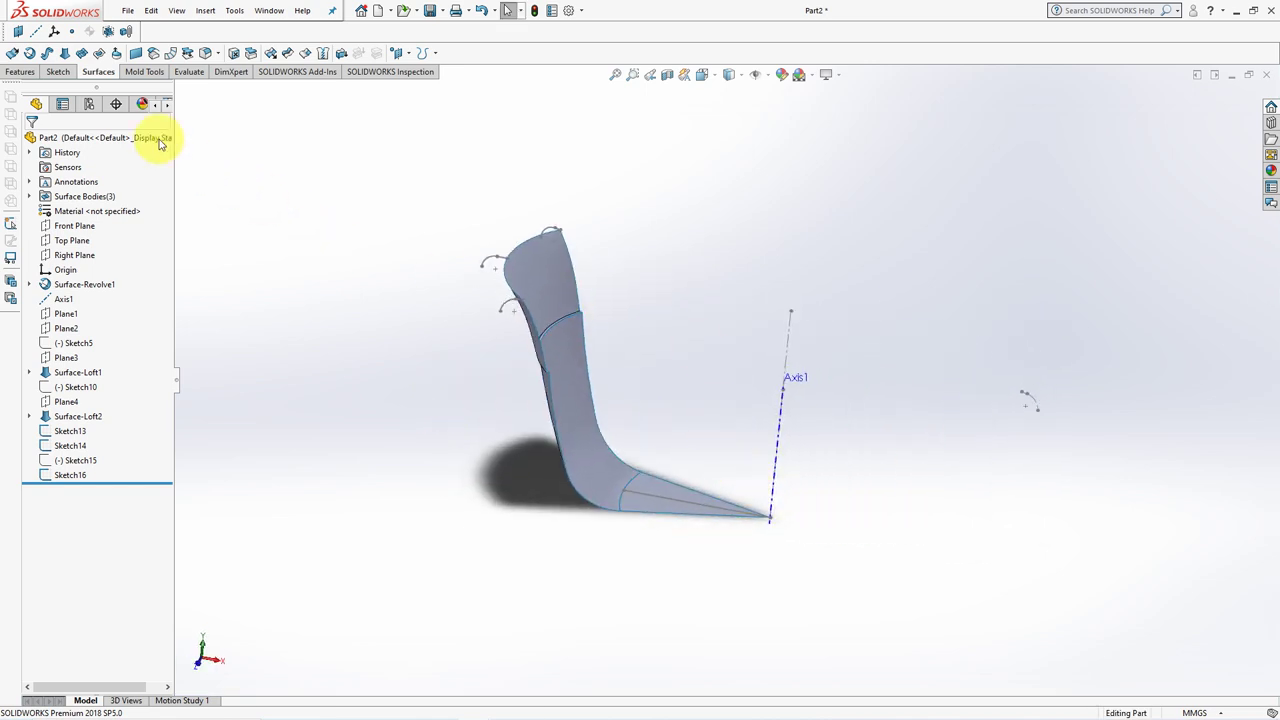
pyautogui.click(60, 240)
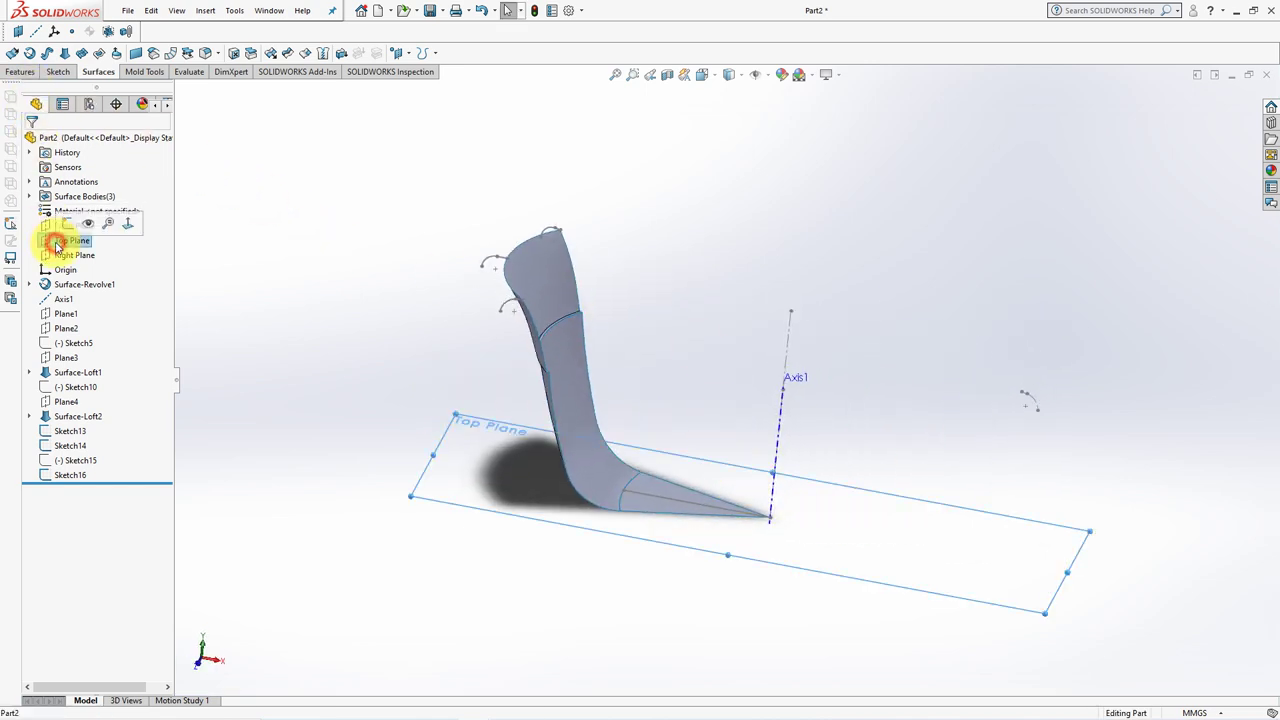
pyautogui.click(408, 53)
pyautogui.click(422, 76)
pyautogui.click(482, 270)
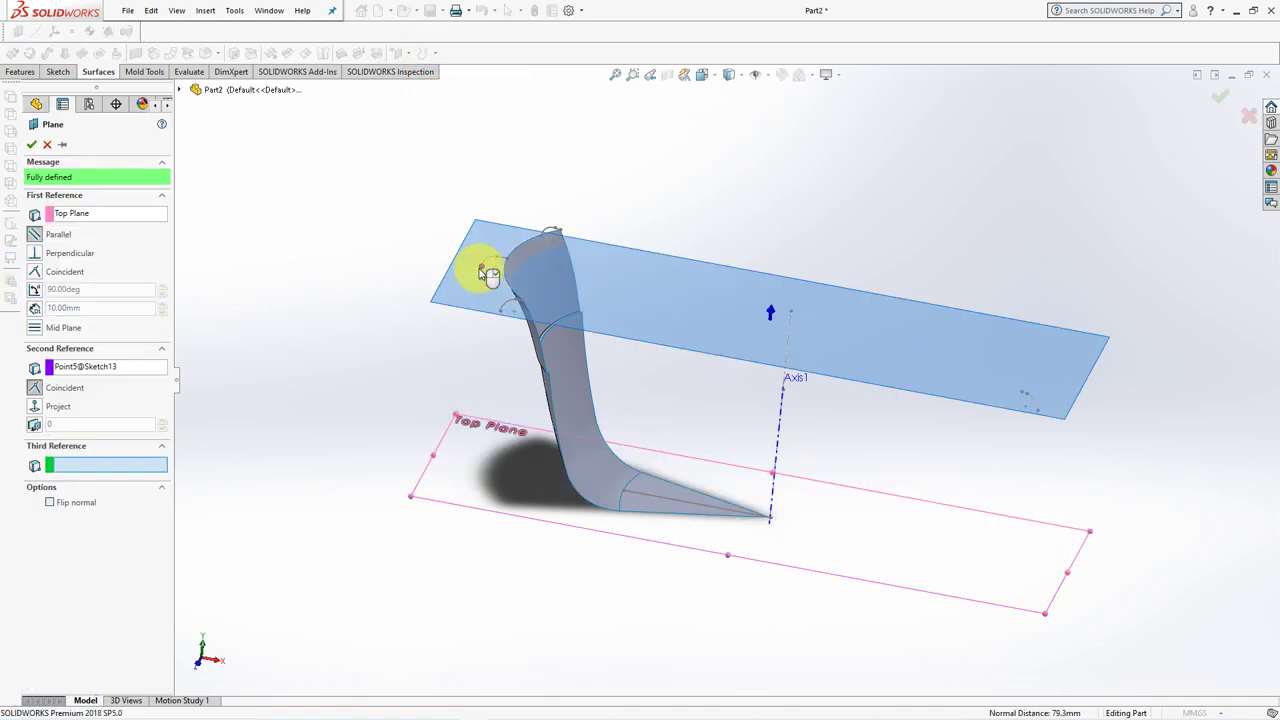
pyautogui.press('Return')
pyautogui.click(516, 235)
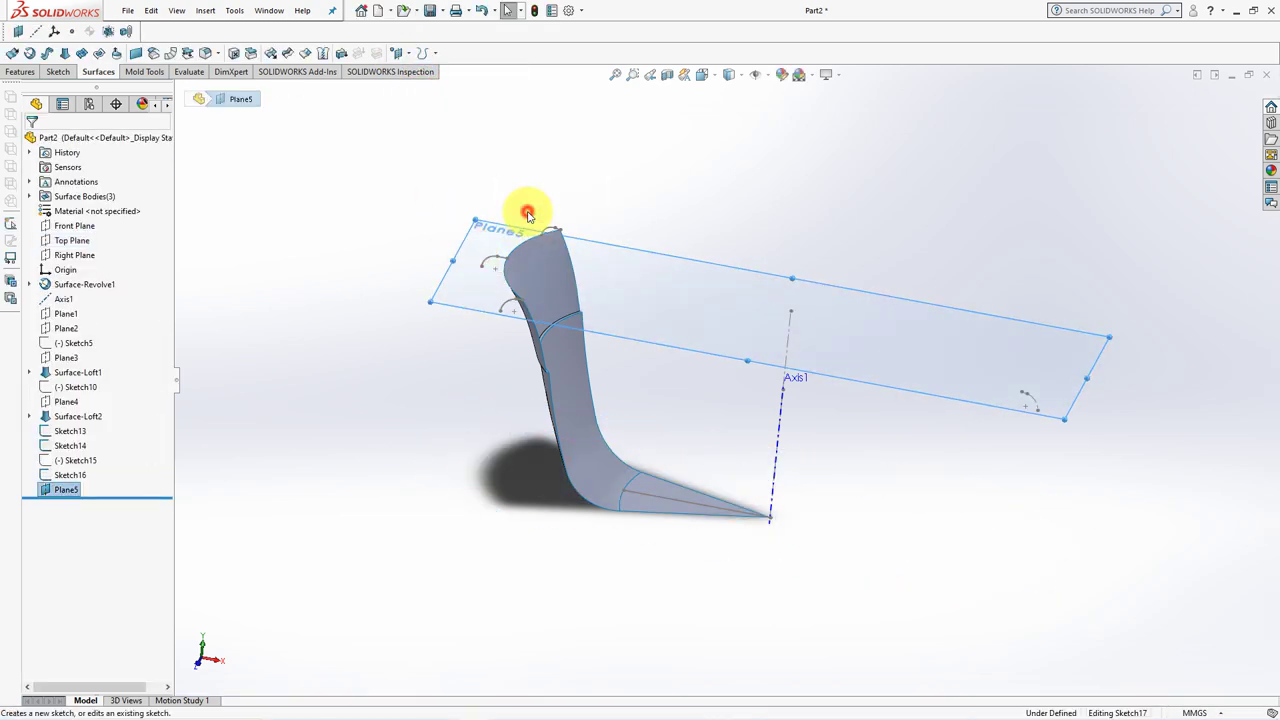
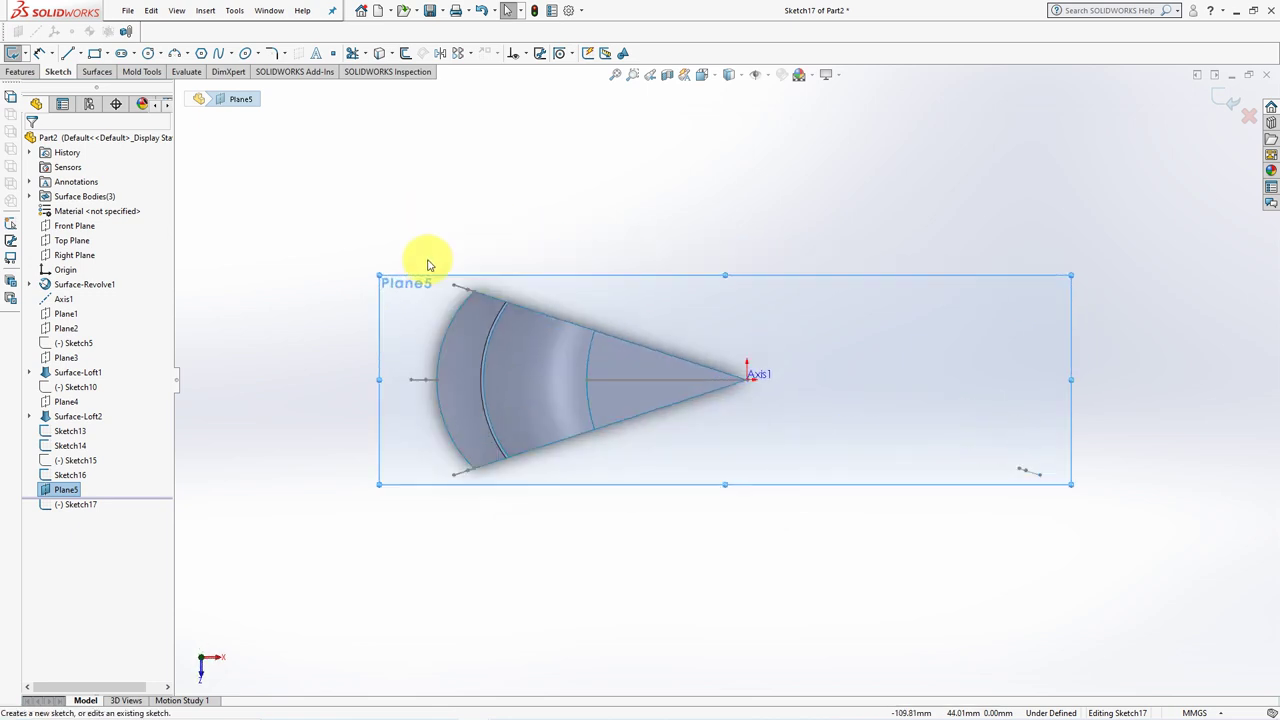
# View Plane5 face-on and draw the small lower corner arc with 3 Point Arc
pyautogui.click(478, 559)
pyautogui.scroll(-2, 464, 533)
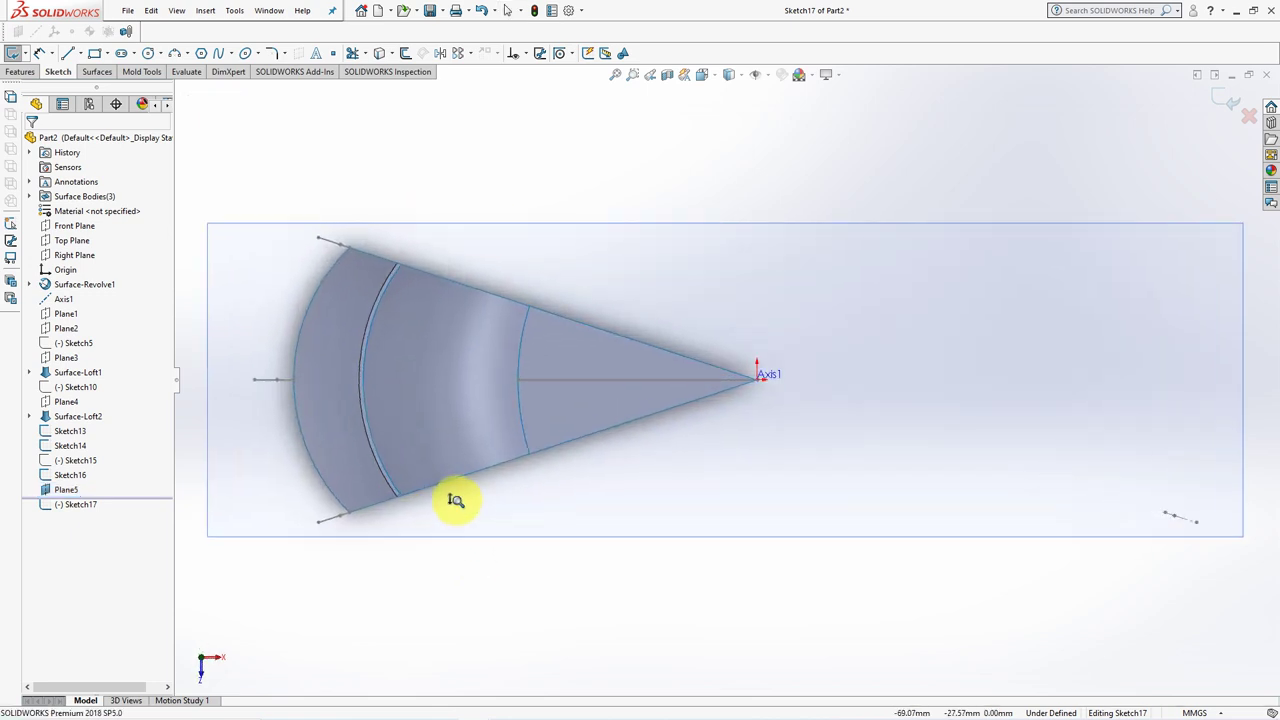
pyautogui.scroll(-1, 626, 554)
pyautogui.scroll(-1, 606, 540)
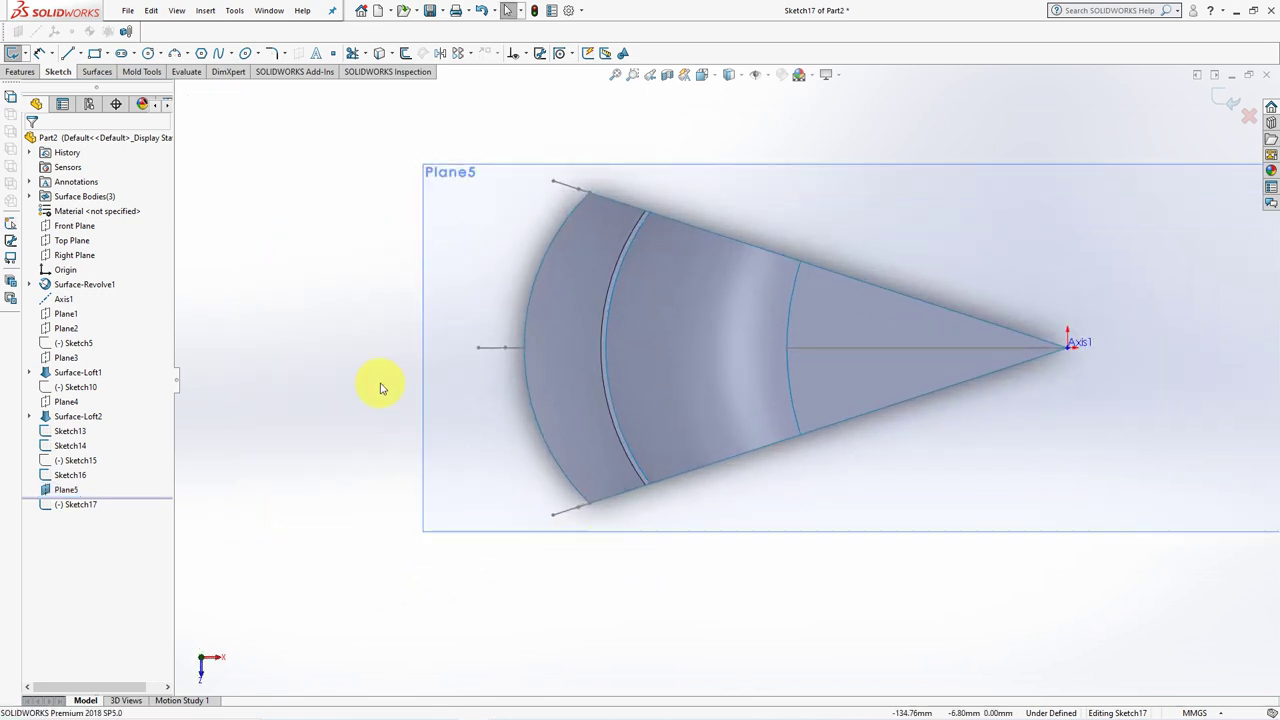
pyautogui.click(174, 53)
pyautogui.scroll(-2, 566, 525)
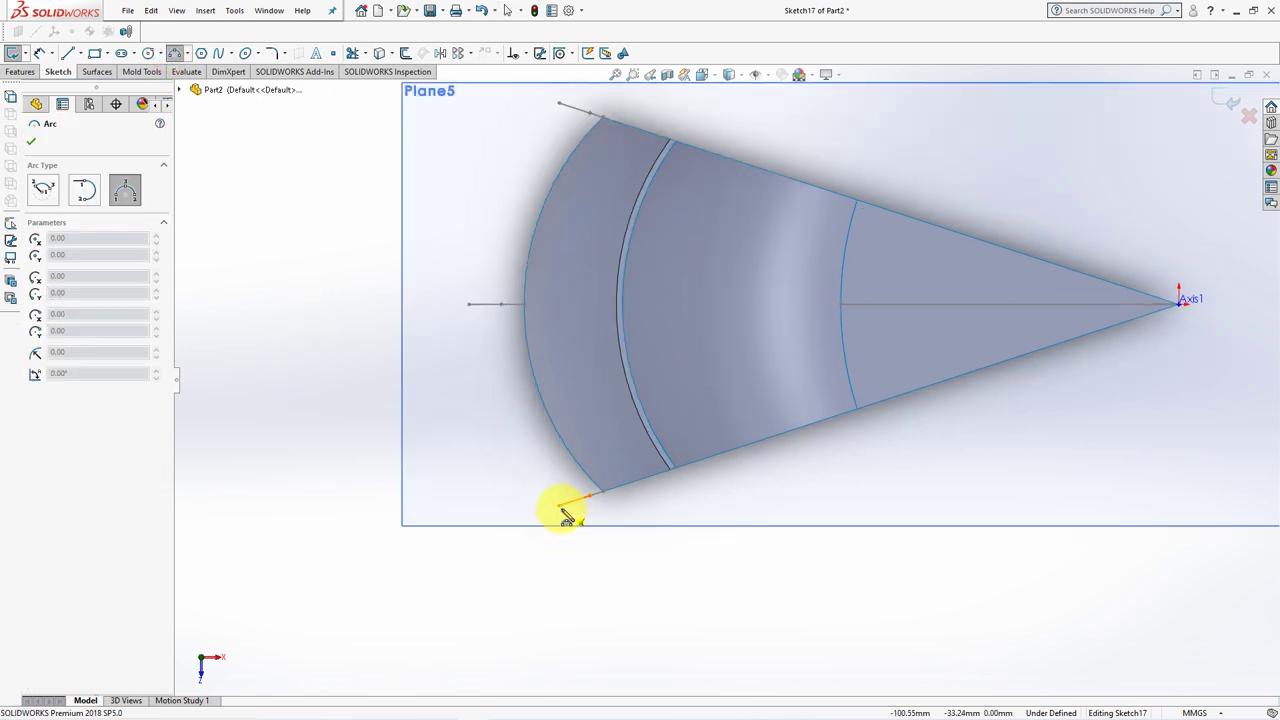
pyautogui.click(590, 494)
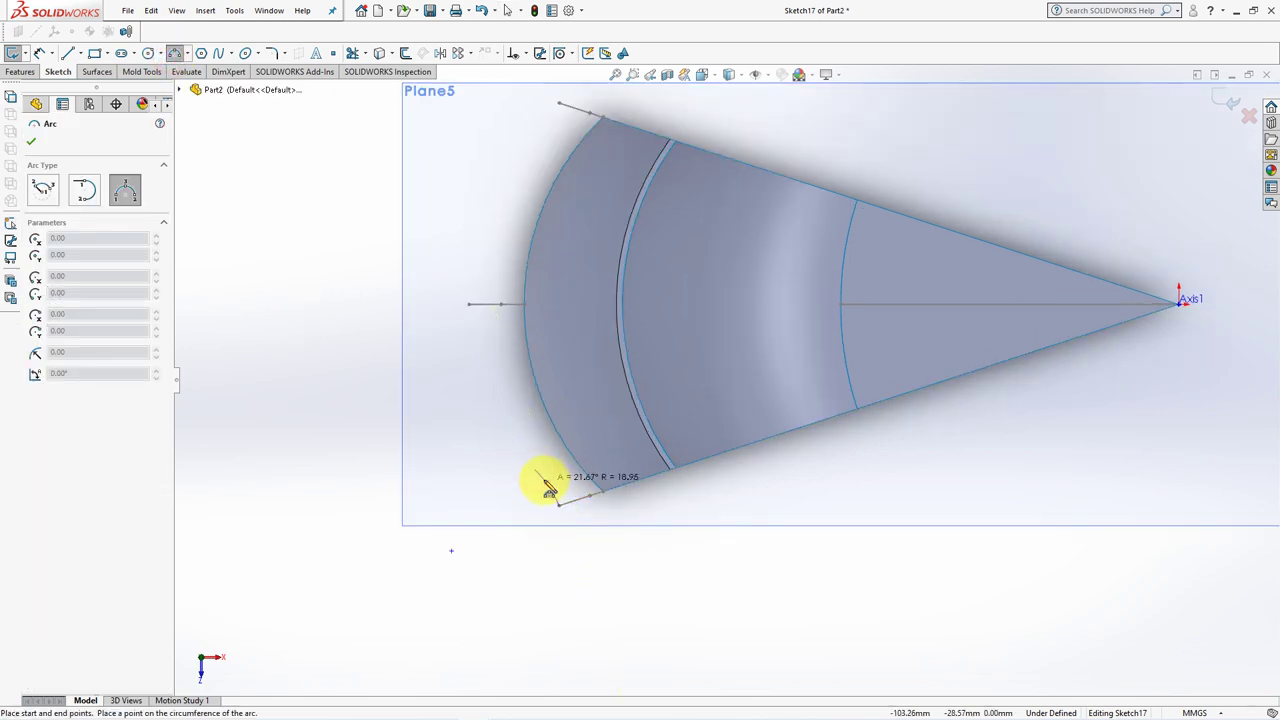
pyautogui.click(547, 487)
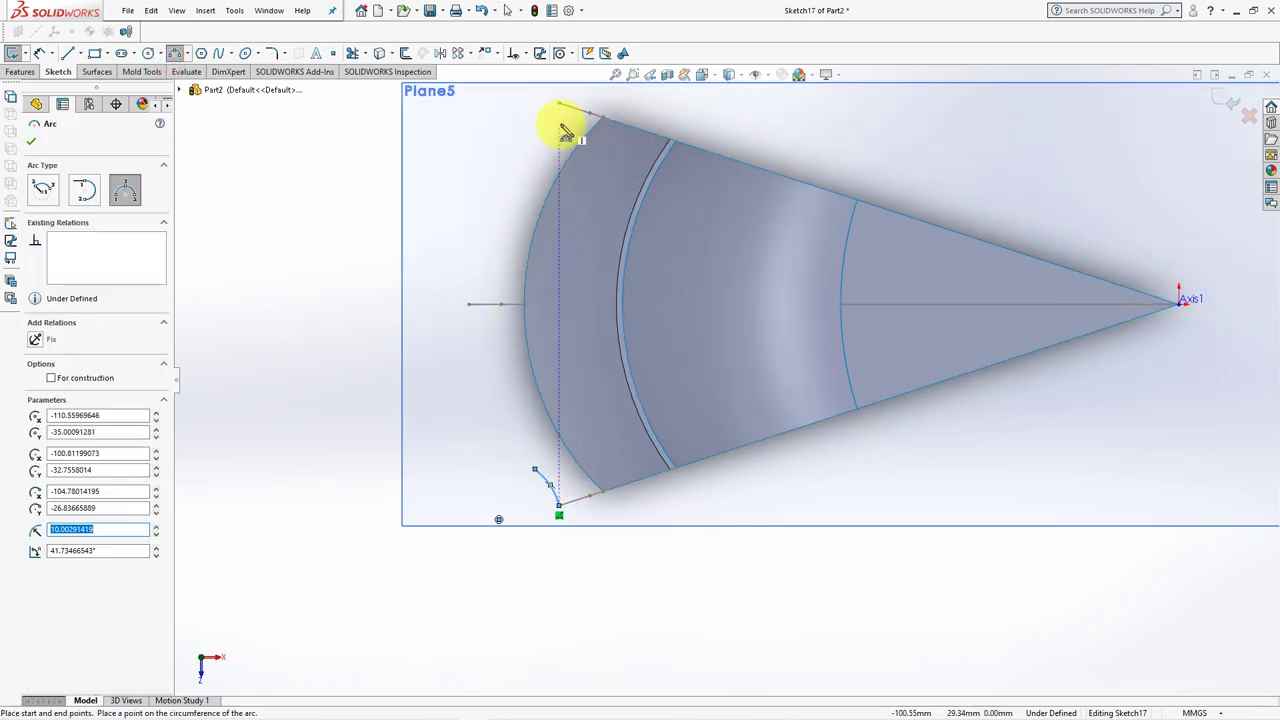
# Draw the small top corner arc and a large outward-bulging arc joining the two
pyautogui.click(565, 107)
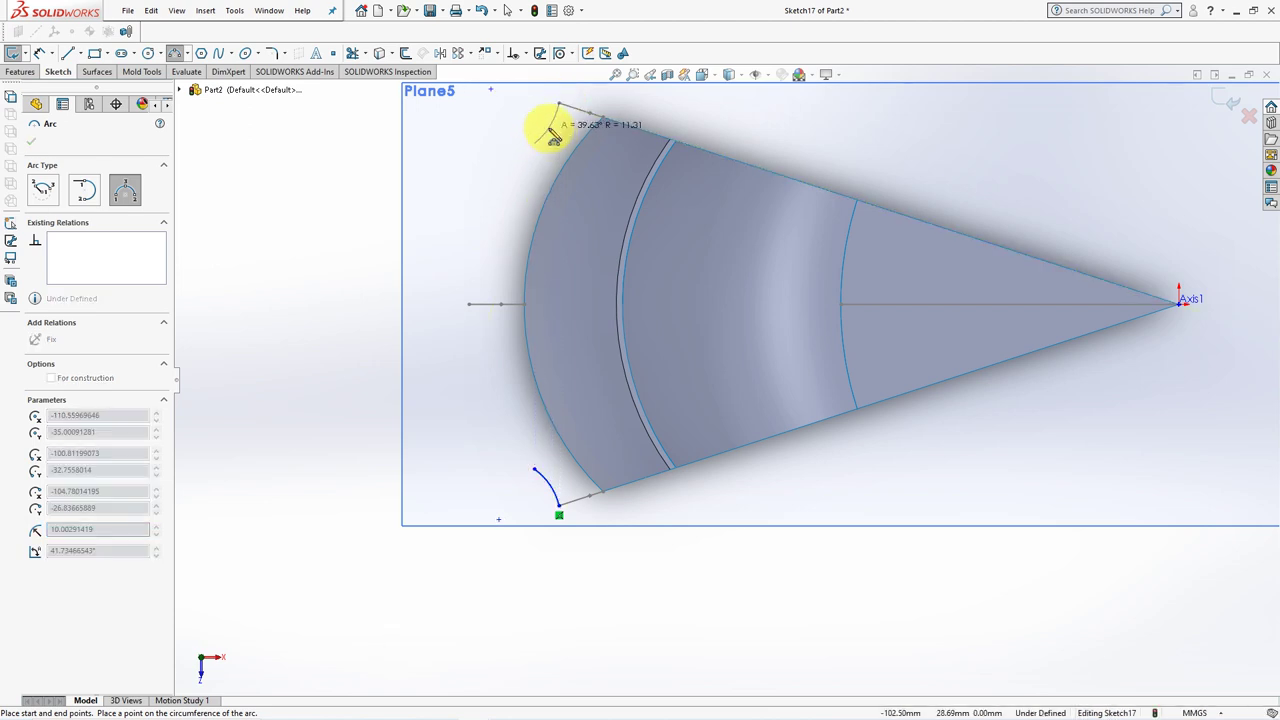
pyautogui.click(550, 132)
pyautogui.click(535, 145)
pyautogui.click(535, 468)
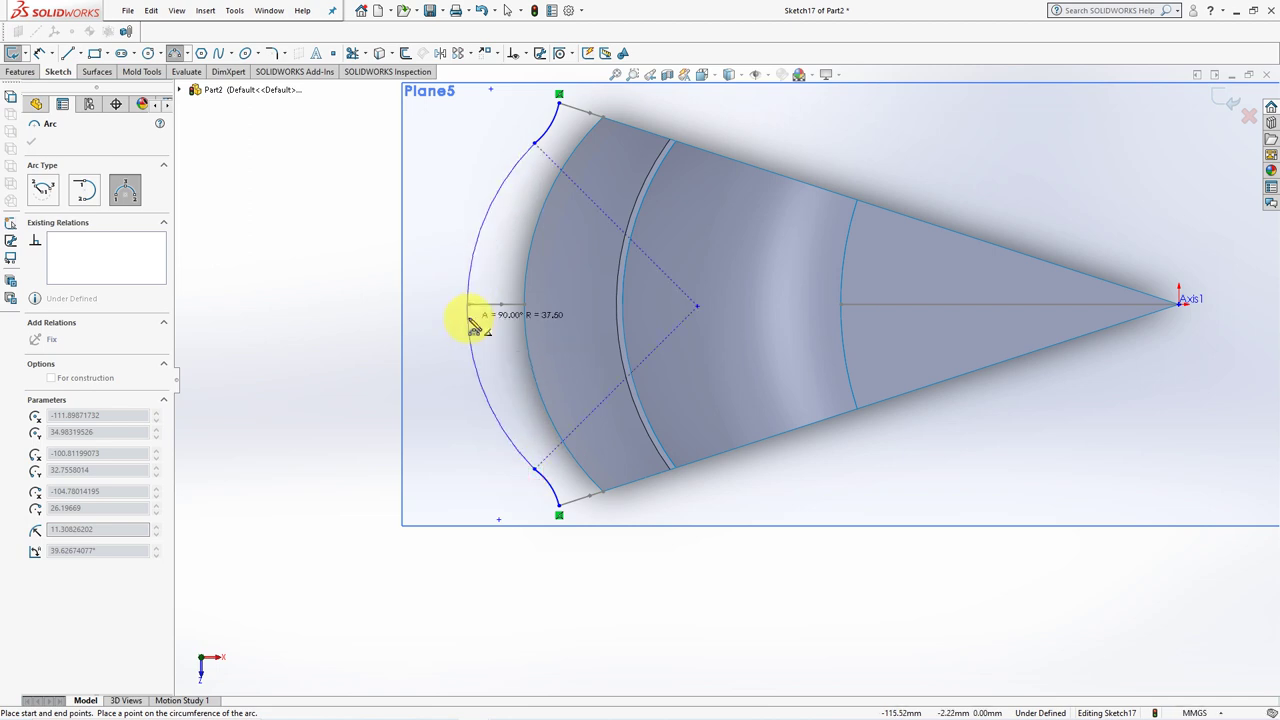
pyautogui.click(472, 325)
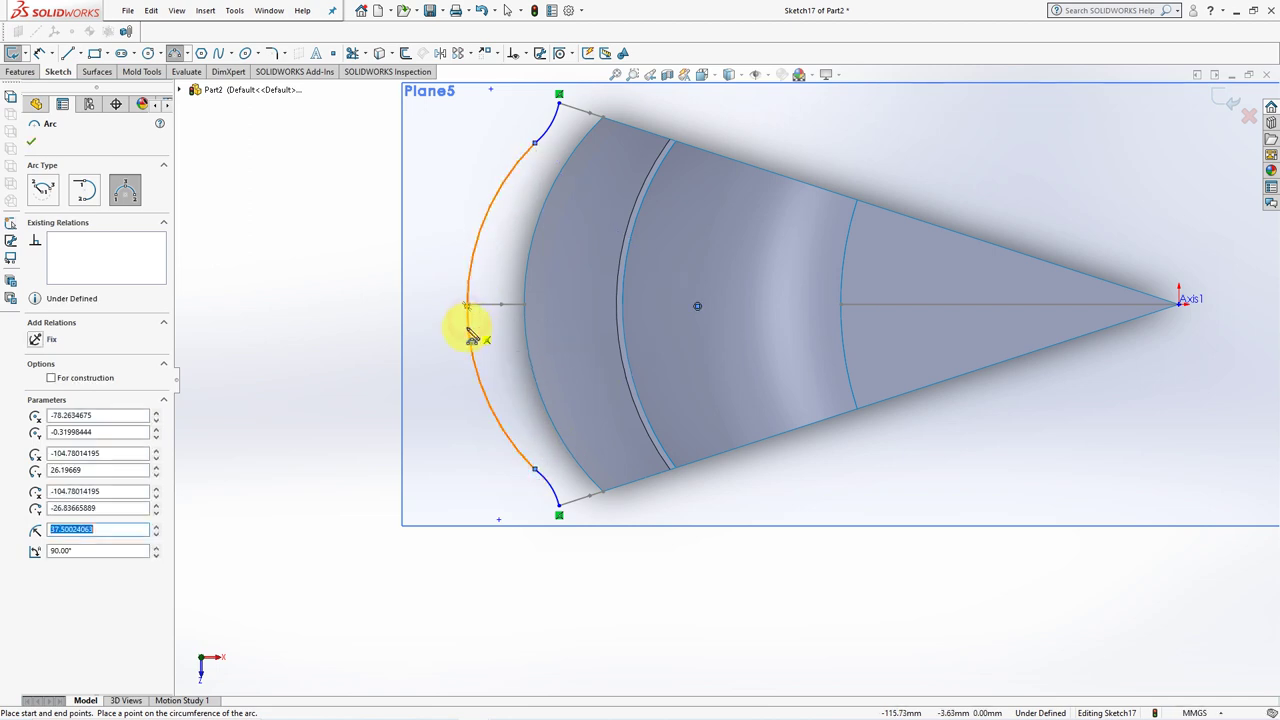
pyautogui.click(32, 143)
# Add short construction lines at the lower and upper outer arc ends
pyautogui.click(67, 53)
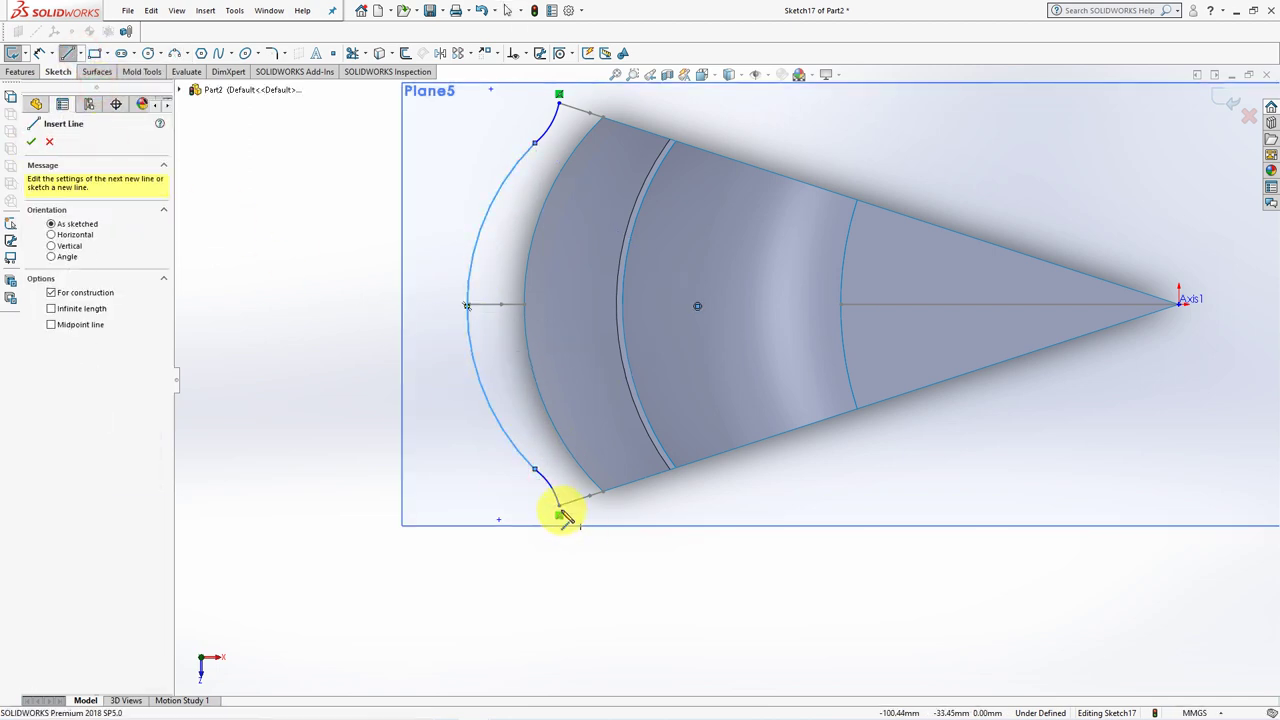
pyautogui.click(559, 515)
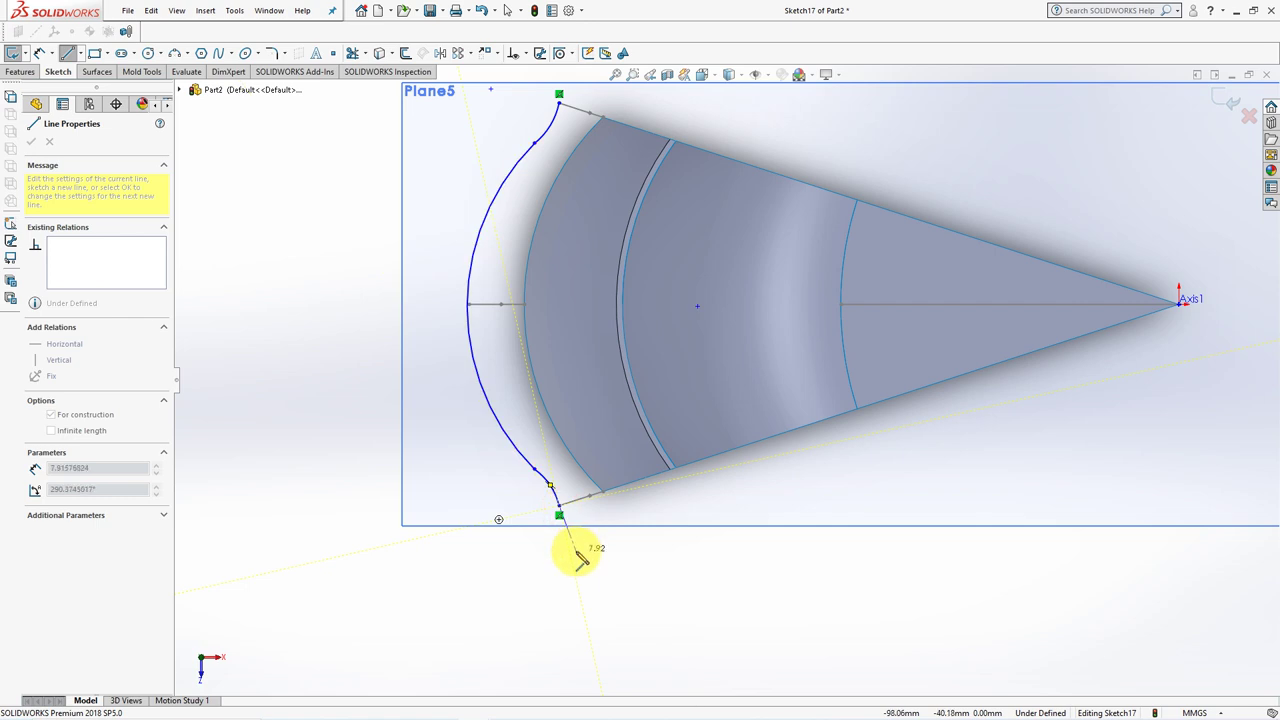
pyautogui.click(577, 554)
pyautogui.keyDown('ctrl'); pyautogui.moveTo(586, 549); pyautogui.dragTo(586, 614, button='middle'); pyautogui.keyUp('ctrl')
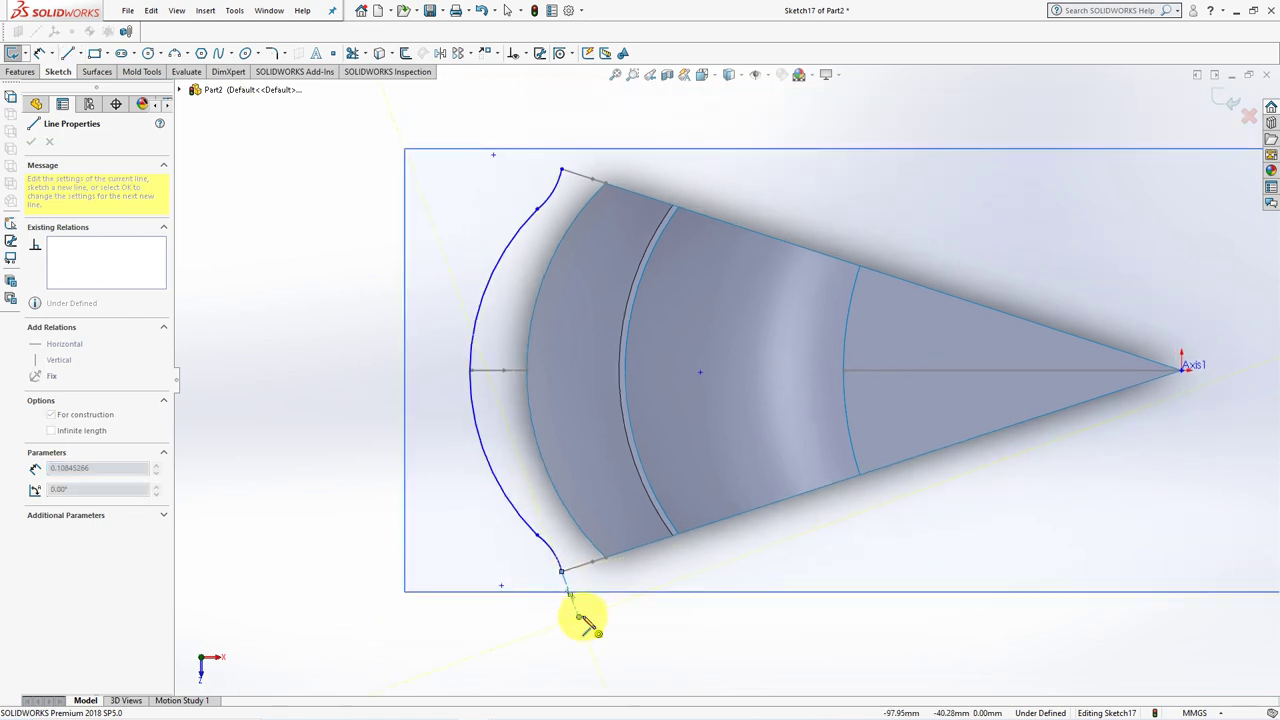
pyautogui.click(566, 166)
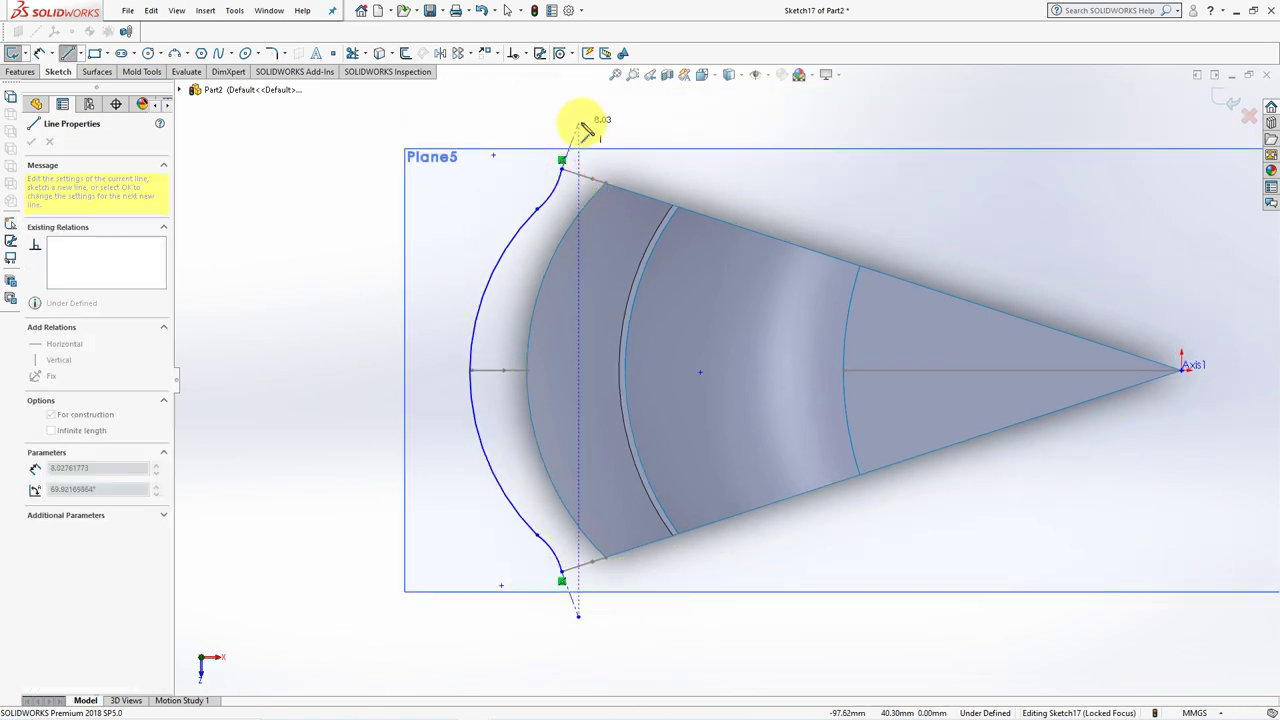
pyautogui.rightClick(610, 135)
# Make the curve's lower and upper endpoints pierce the existing side arcs
pyautogui.click(618, 128)
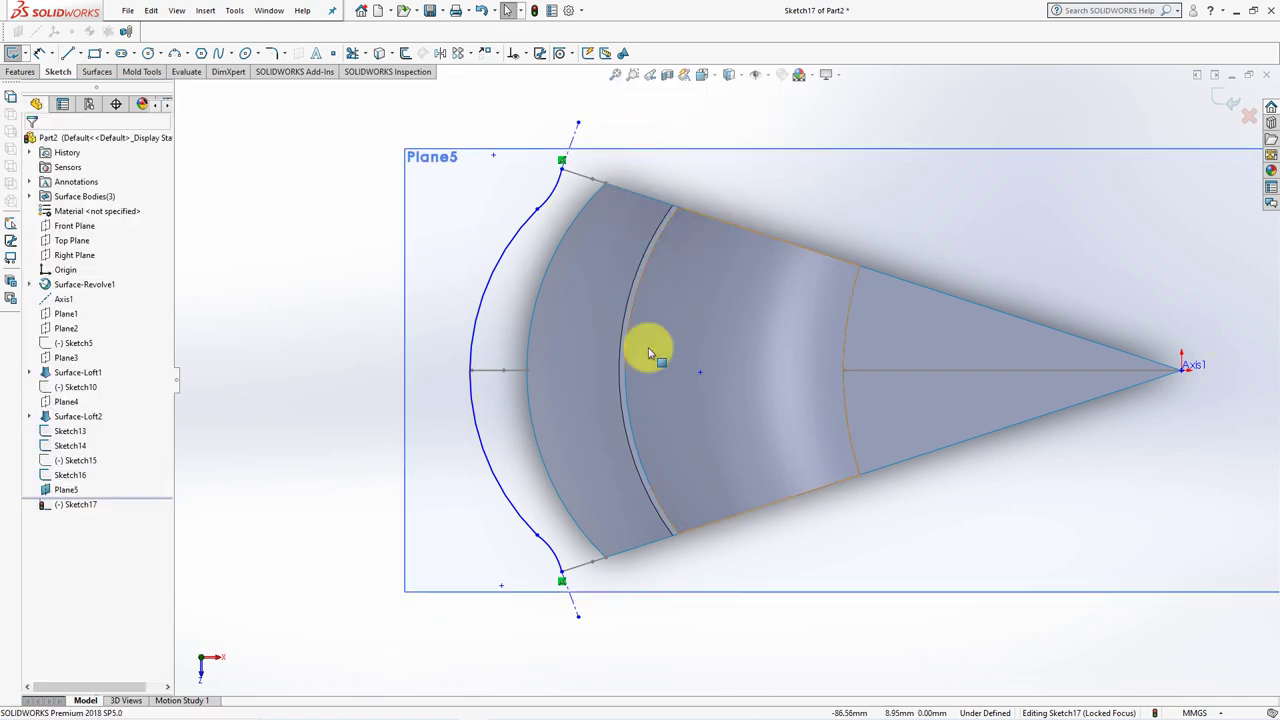
pyautogui.moveTo(329, 440); pyautogui.dragTo(323, 360, button='middle')
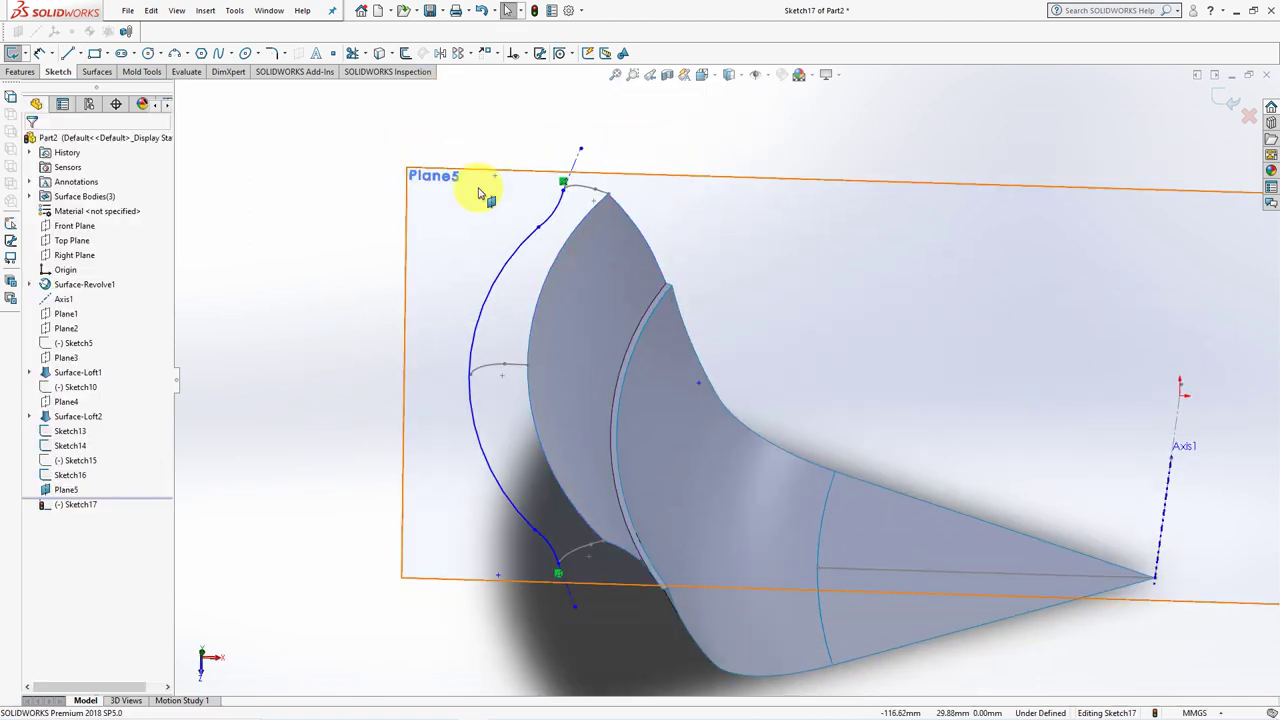
pyautogui.click(522, 52)
pyautogui.click(530, 87)
pyautogui.click(580, 549)
pyautogui.click(558, 562)
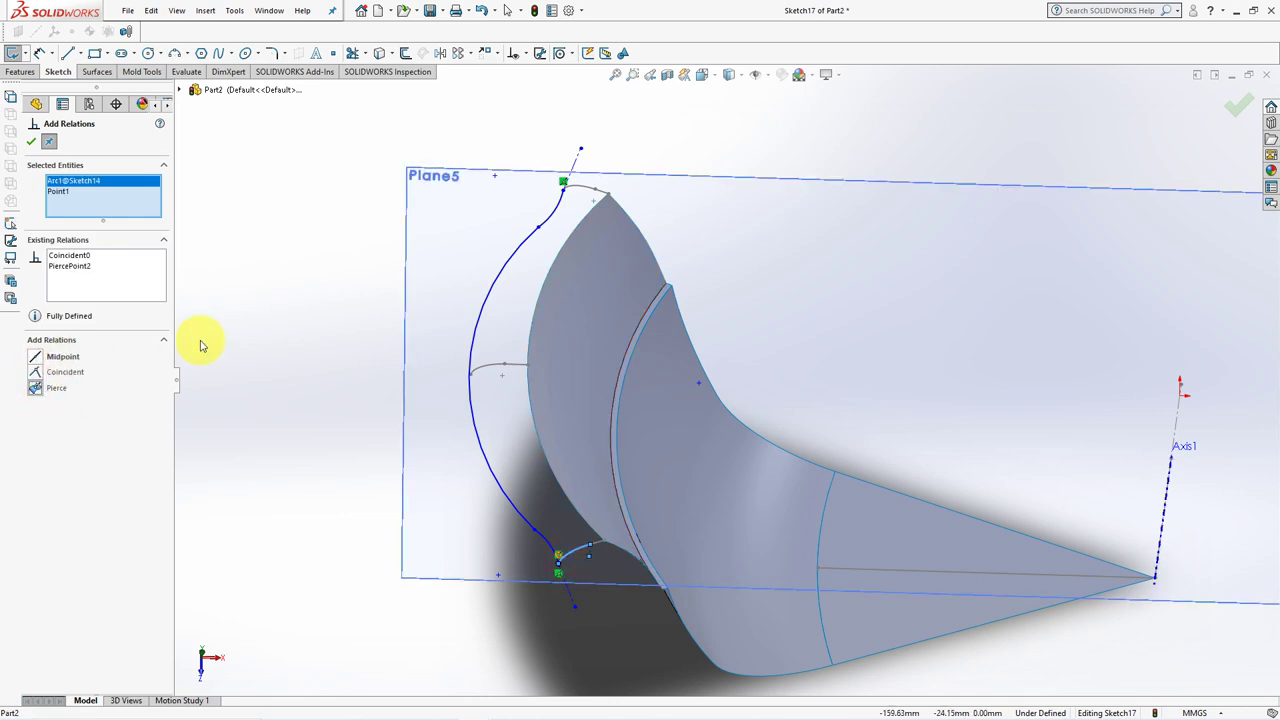
pyautogui.click(565, 200)
pyautogui.click(563, 188)
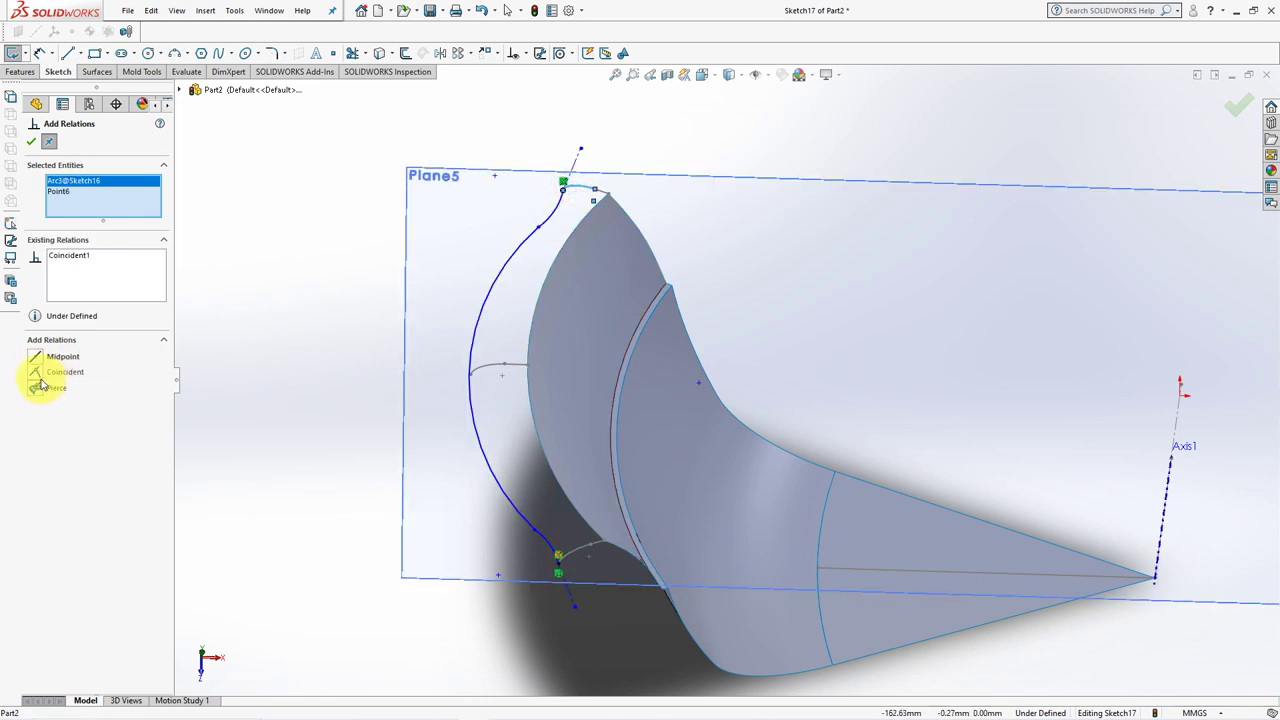
pyautogui.click(37, 393)
# Make a small corner arc tangent to the large connecting arc
pyautogui.click(531, 521)
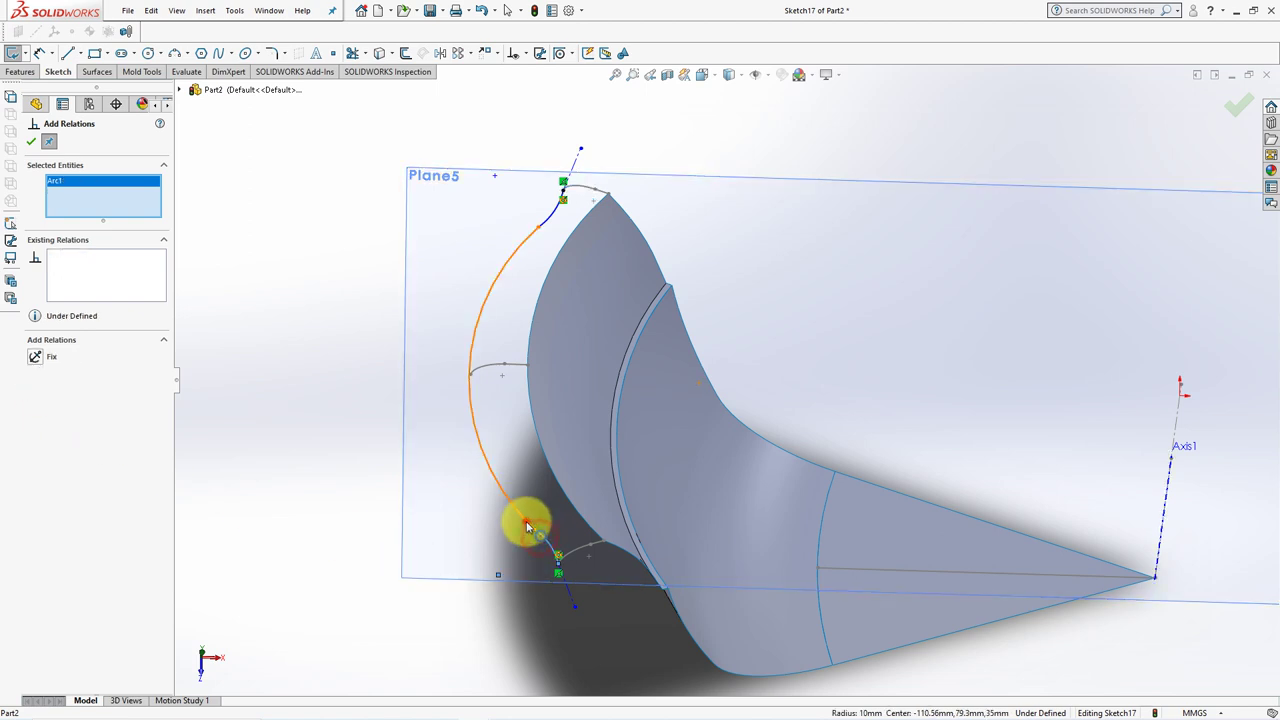
pyautogui.click(531, 523)
pyautogui.click(540, 211)
pyautogui.click(512, 286)
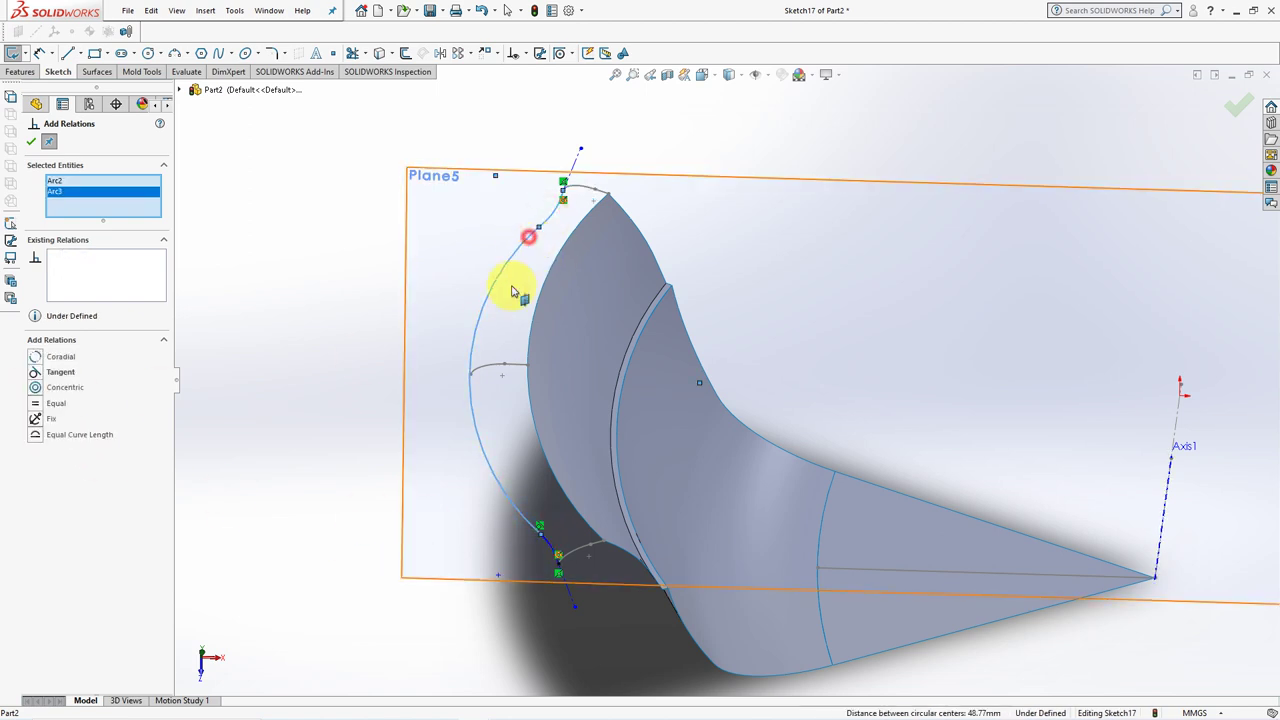
pyautogui.click(35, 372)
# Centre the large arc on Sketch13's middle point with a Midpoint relation
pyautogui.click(471, 372)
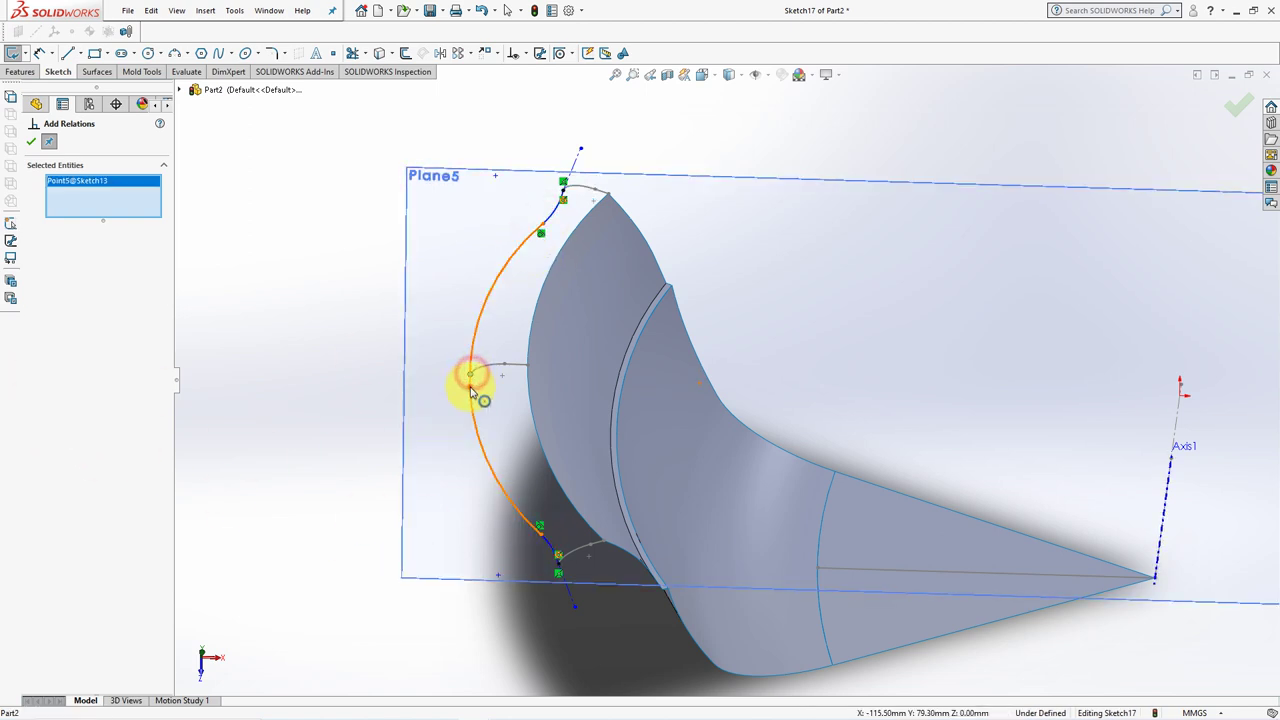
pyautogui.click(470, 374)
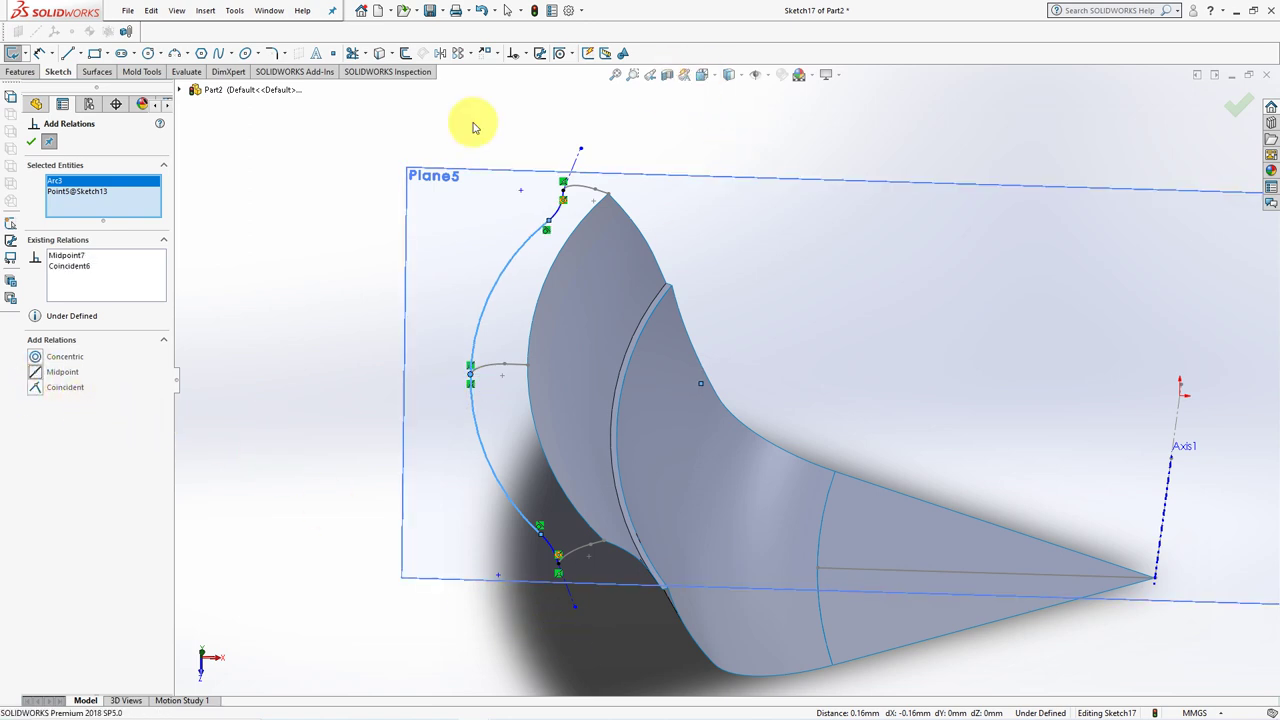
pyautogui.click(31, 141)
pyautogui.click(264, 205)
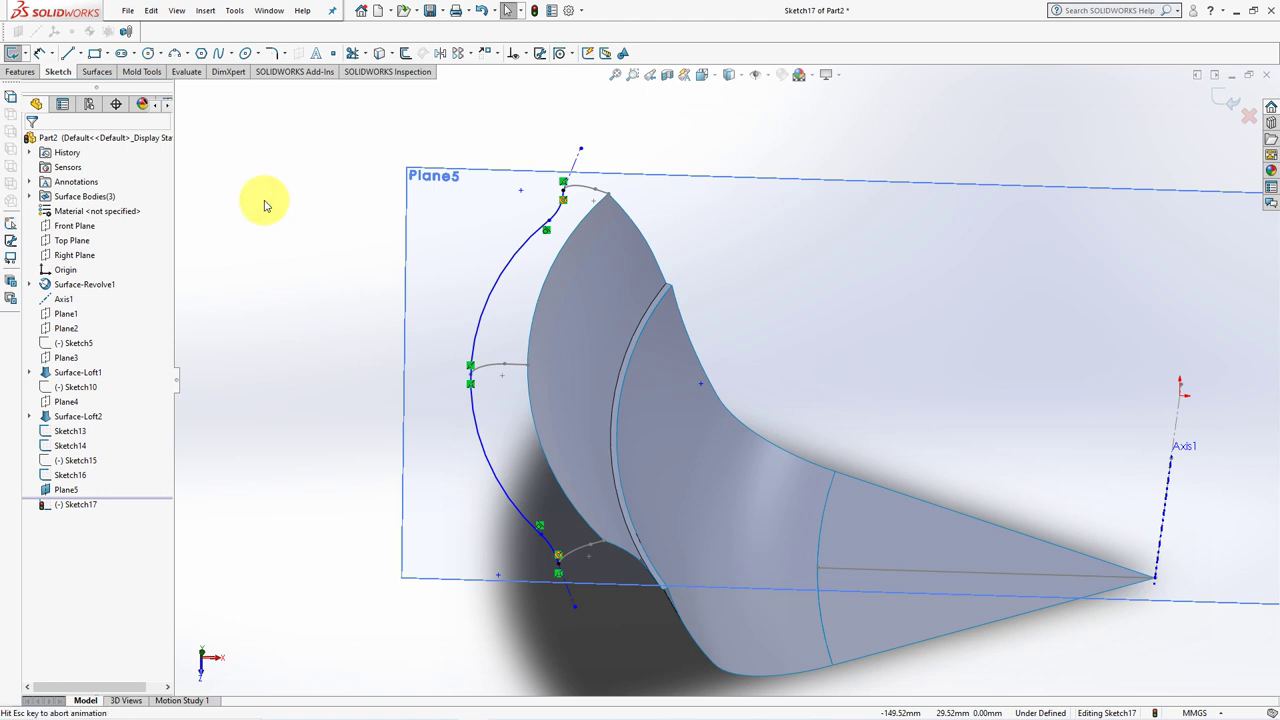
pyautogui.moveTo(400, 520)
pyautogui.keyDown('shift'); pyautogui.mouseDown(button='middle')
pyautogui.moveTo(403, 466)
pyautogui.moveTo(768, 434)
pyautogui.mouseUp(button='middle'); pyautogui.keyUp('shift')
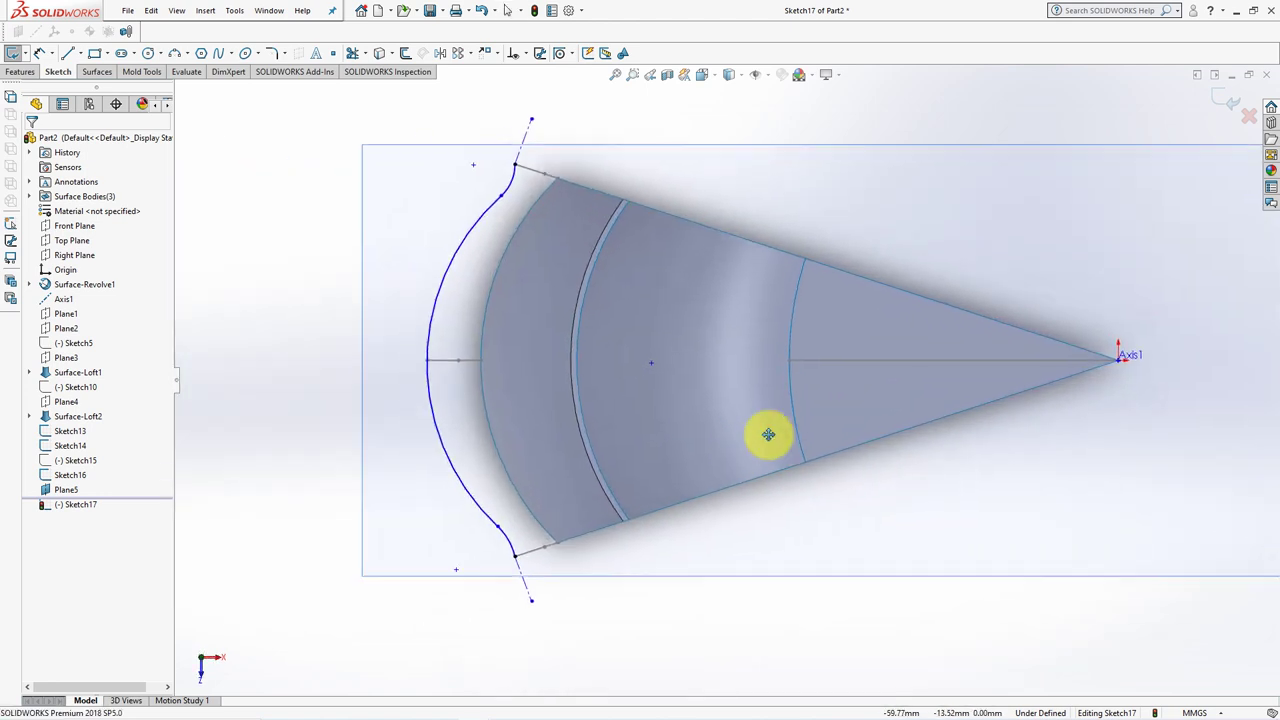
# Make the construction lines perpendicular to the lower and top cone edges
pyautogui.click(521, 54)
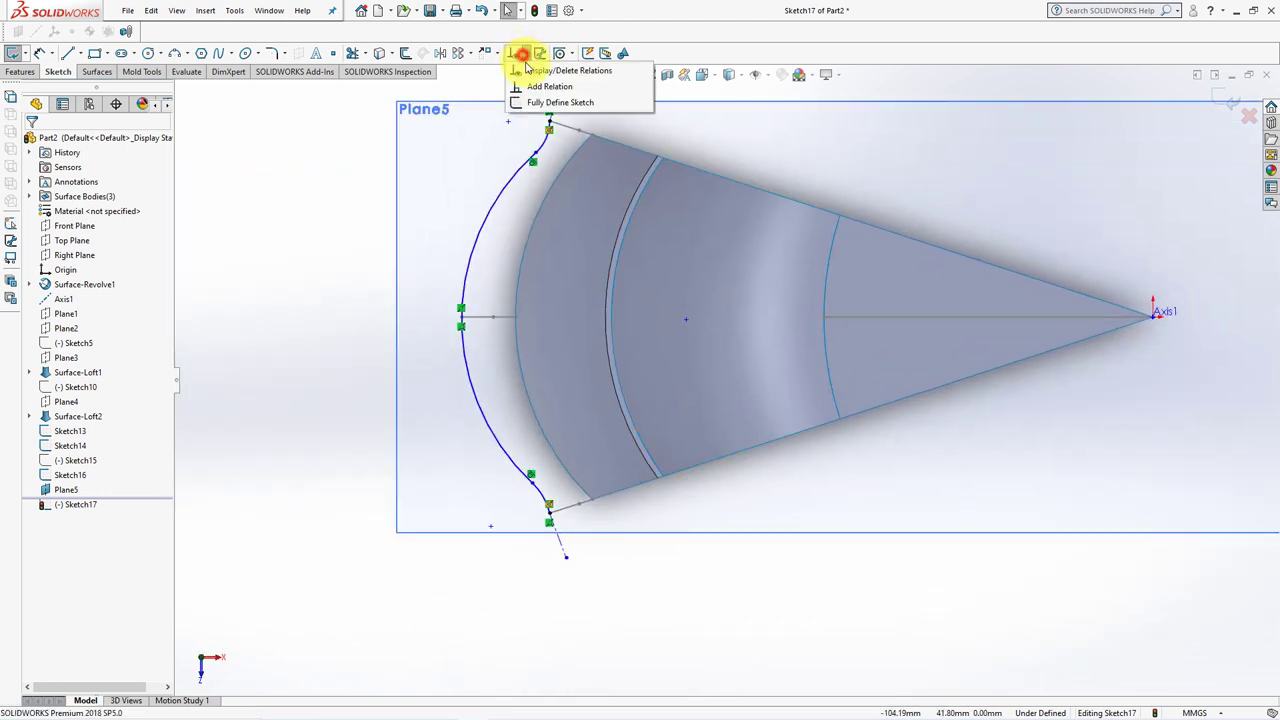
pyautogui.click(535, 86)
pyautogui.click(561, 549)
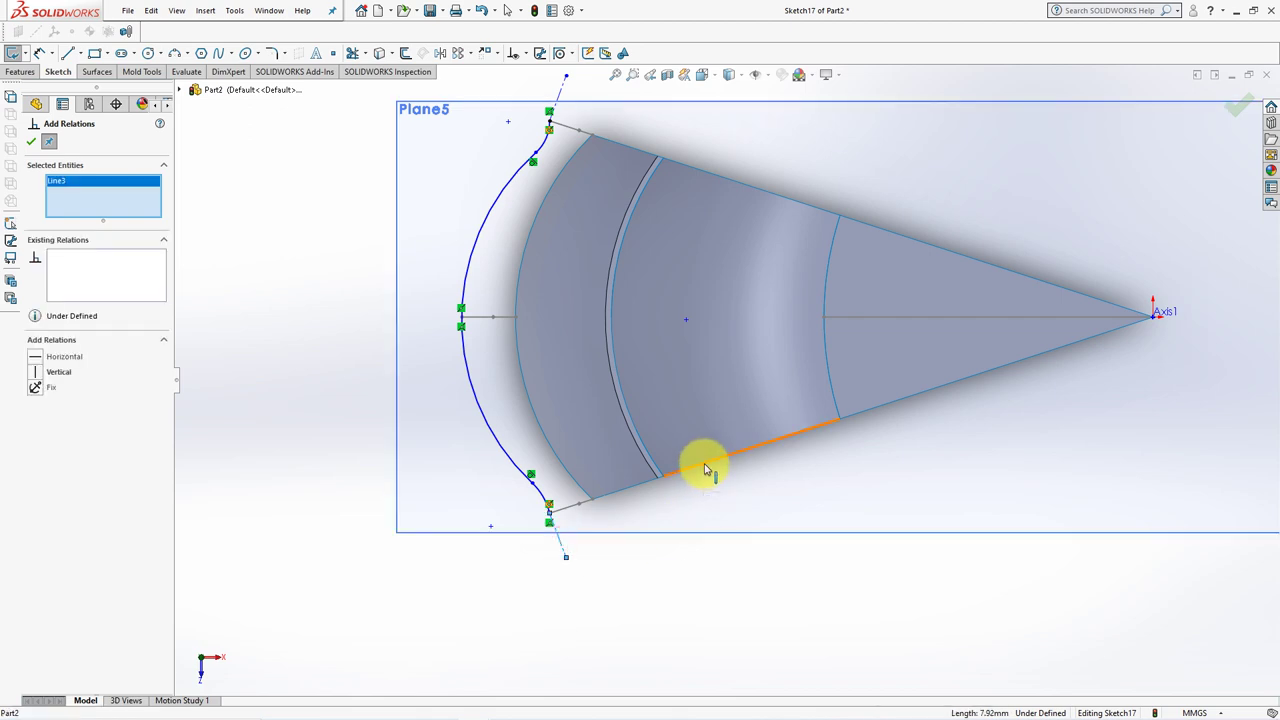
pyautogui.click(853, 413)
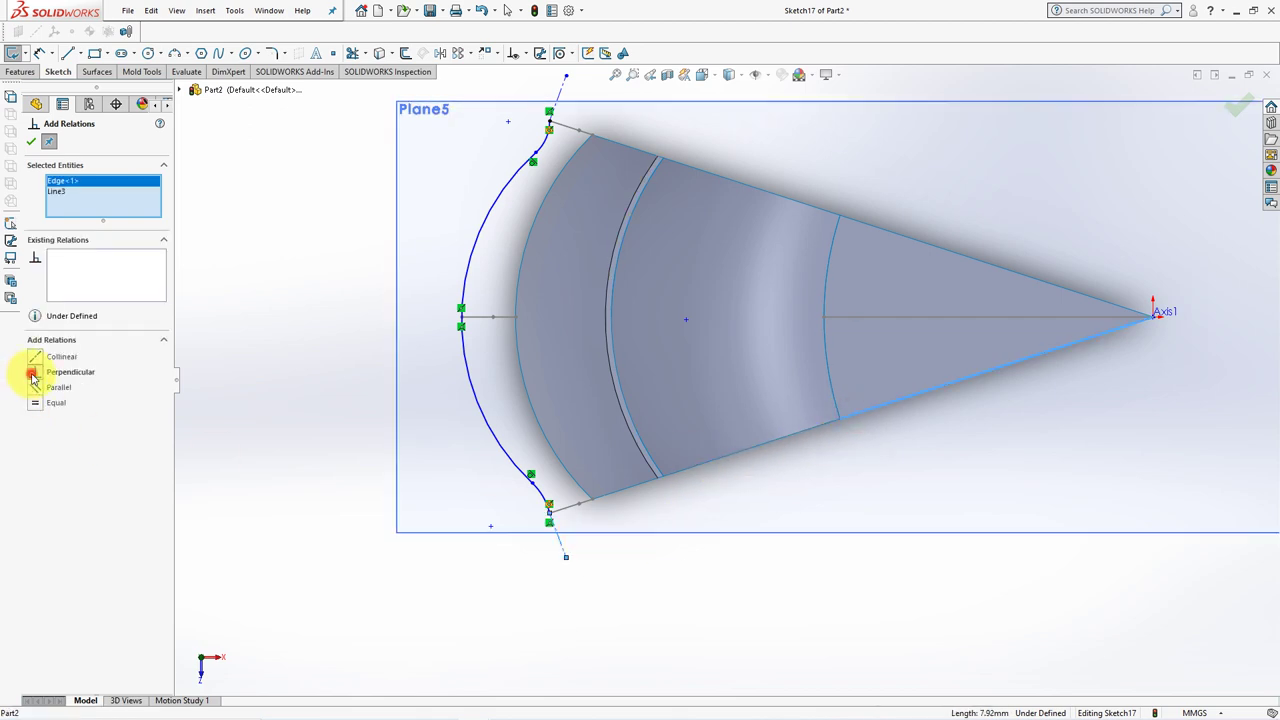
pyautogui.click(563, 90)
pyautogui.click(871, 226)
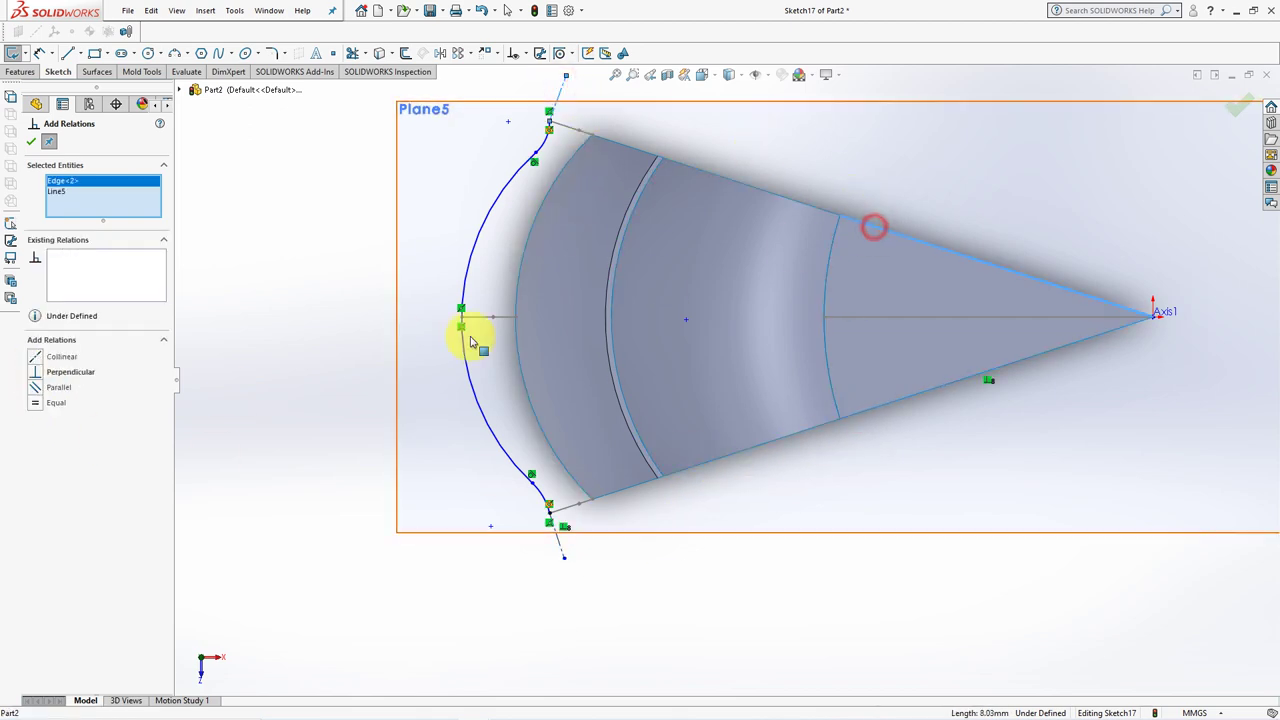
pyautogui.click(40, 53)
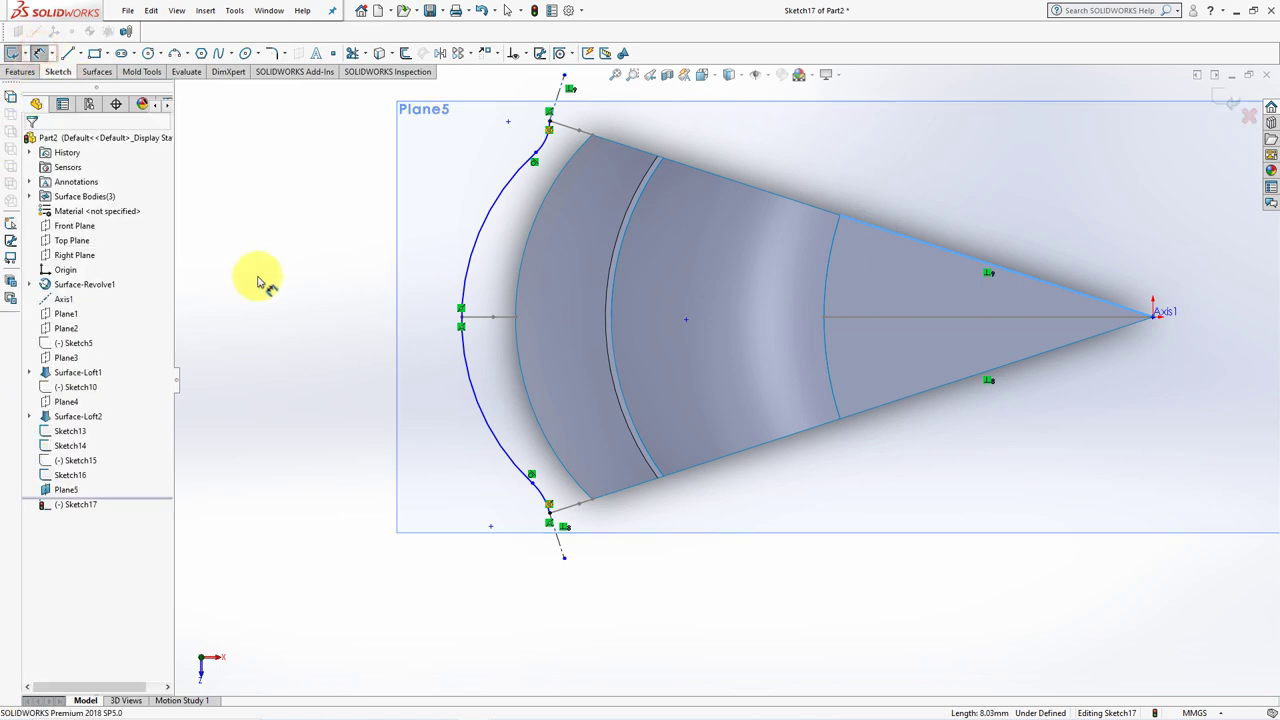
# Dimension both small corner arcs with 9 mm radii
pyautogui.click(547, 500)
pyautogui.click(518, 512)
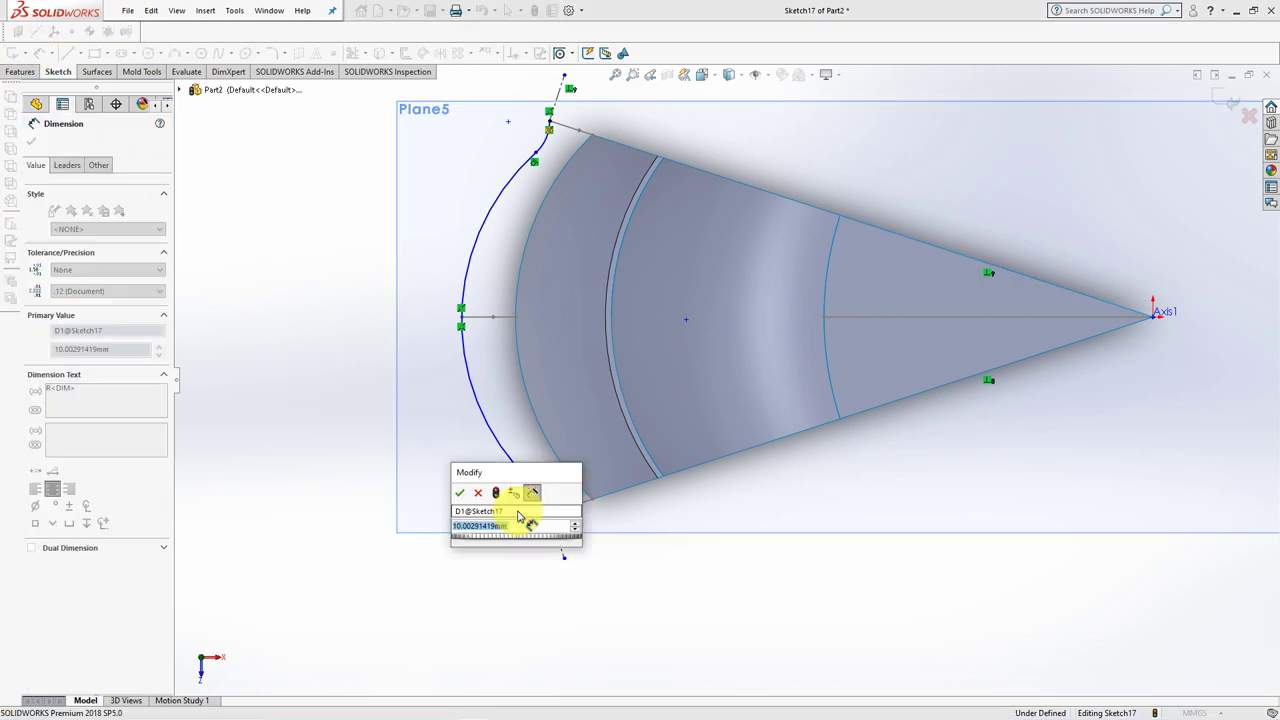
pyautogui.write('9')
pyautogui.click(460, 492)
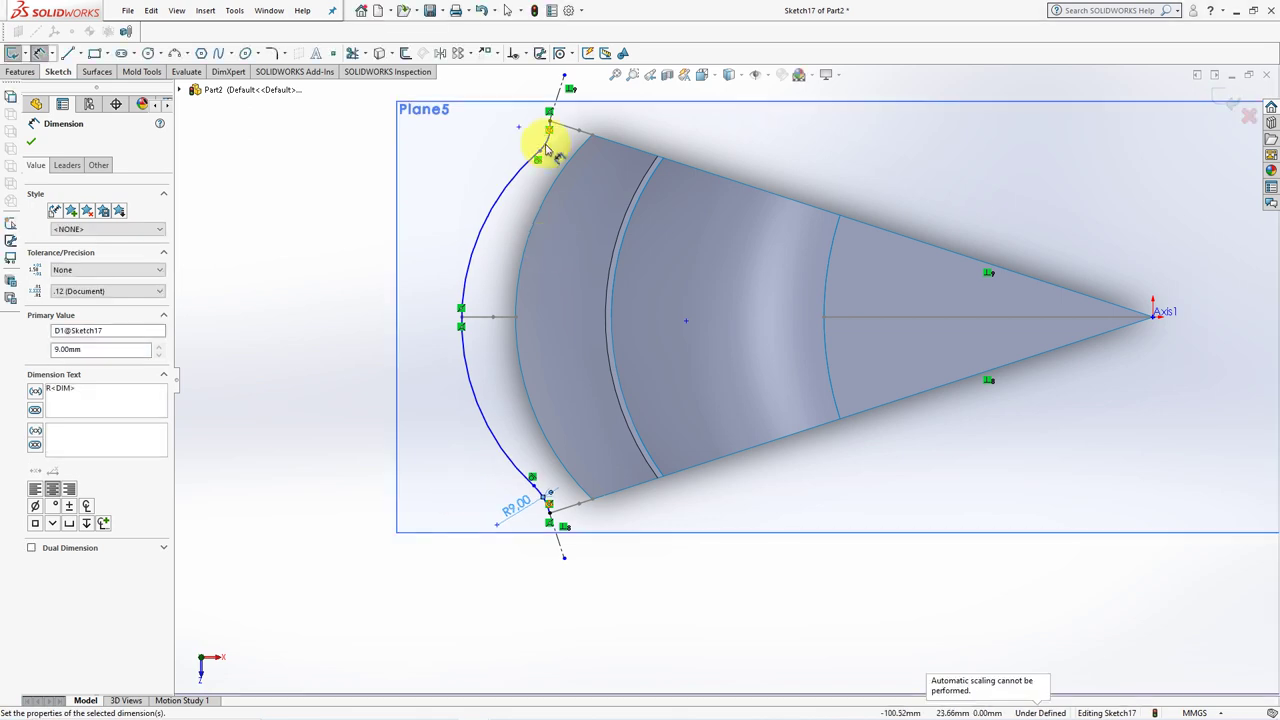
pyautogui.click(546, 128)
pyautogui.click(600, 190)
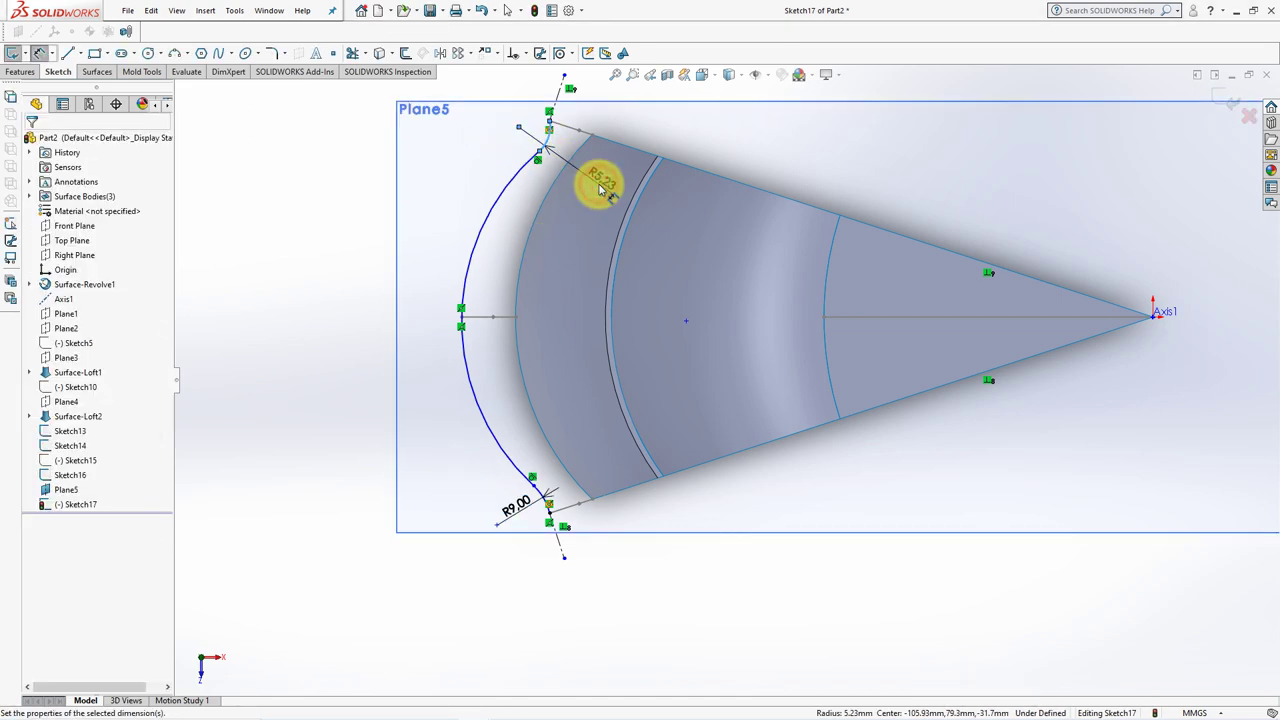
pyautogui.write('9')
pyautogui.click(541, 166)
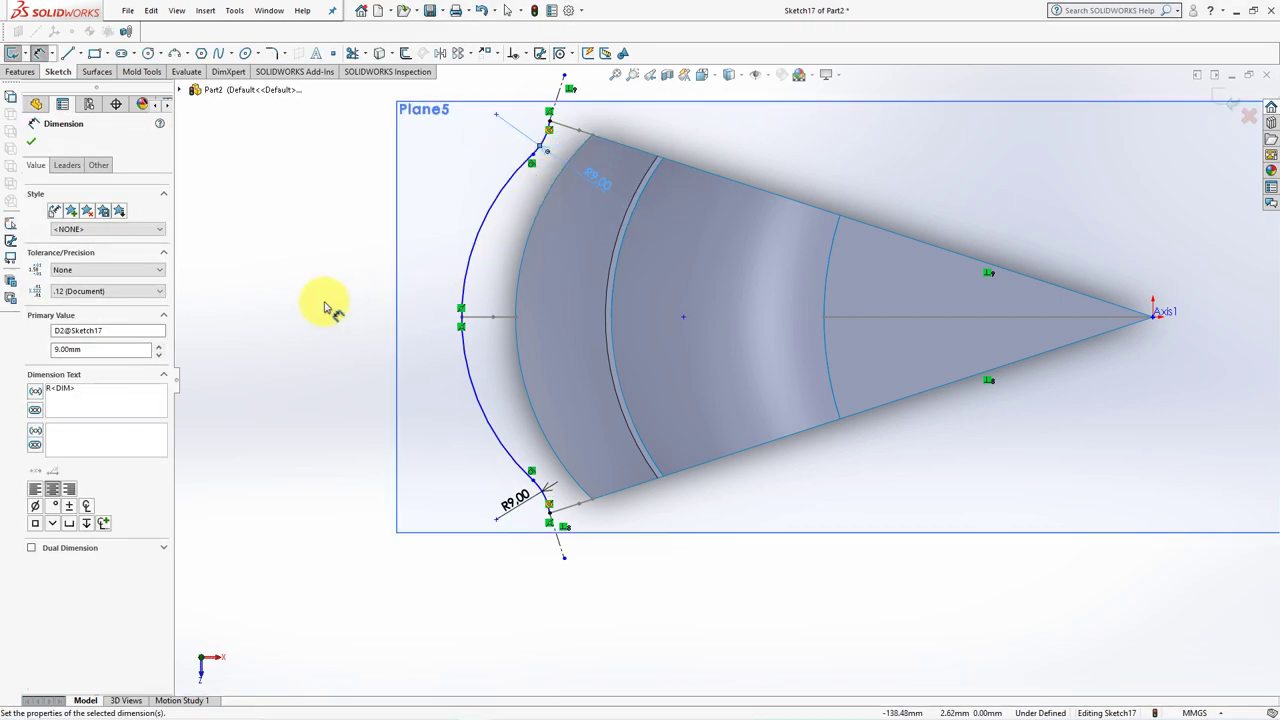
pyautogui.press('Escape')
# Add a Tangent relation between the guide arc and the short end line
pyautogui.click(524, 53)
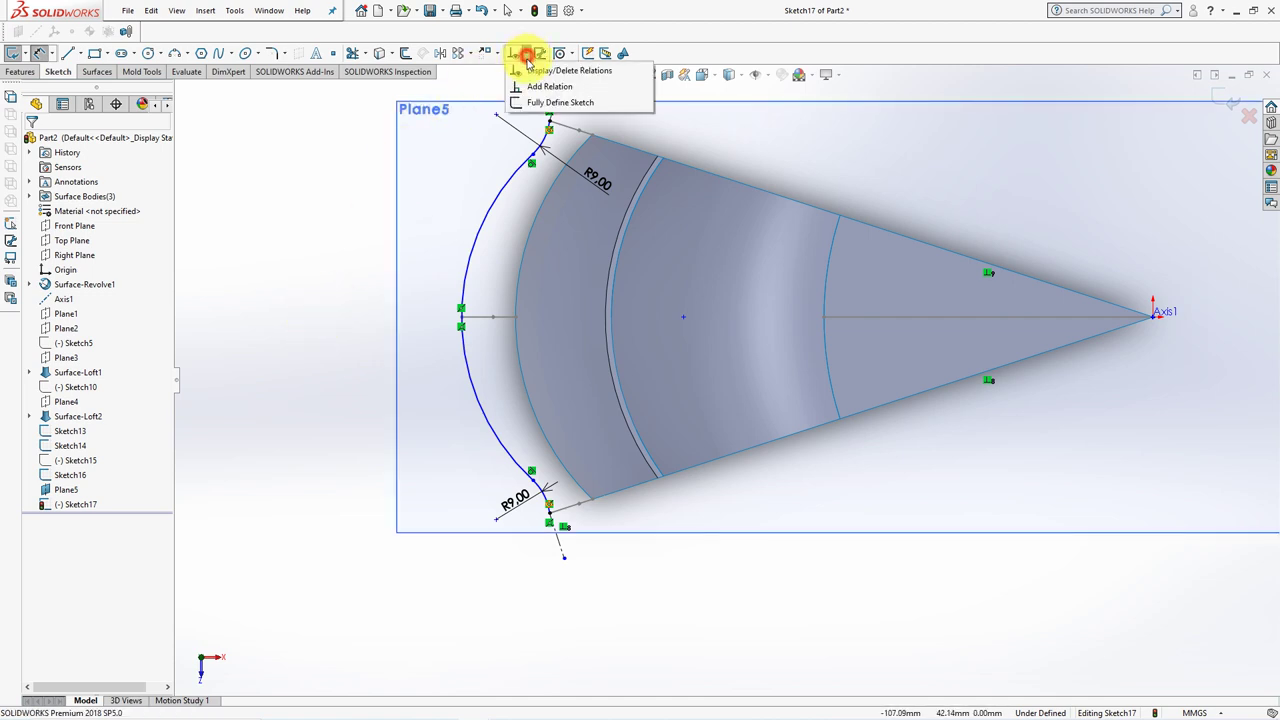
pyautogui.click(548, 84)
pyautogui.click(540, 482)
pyautogui.click(558, 548)
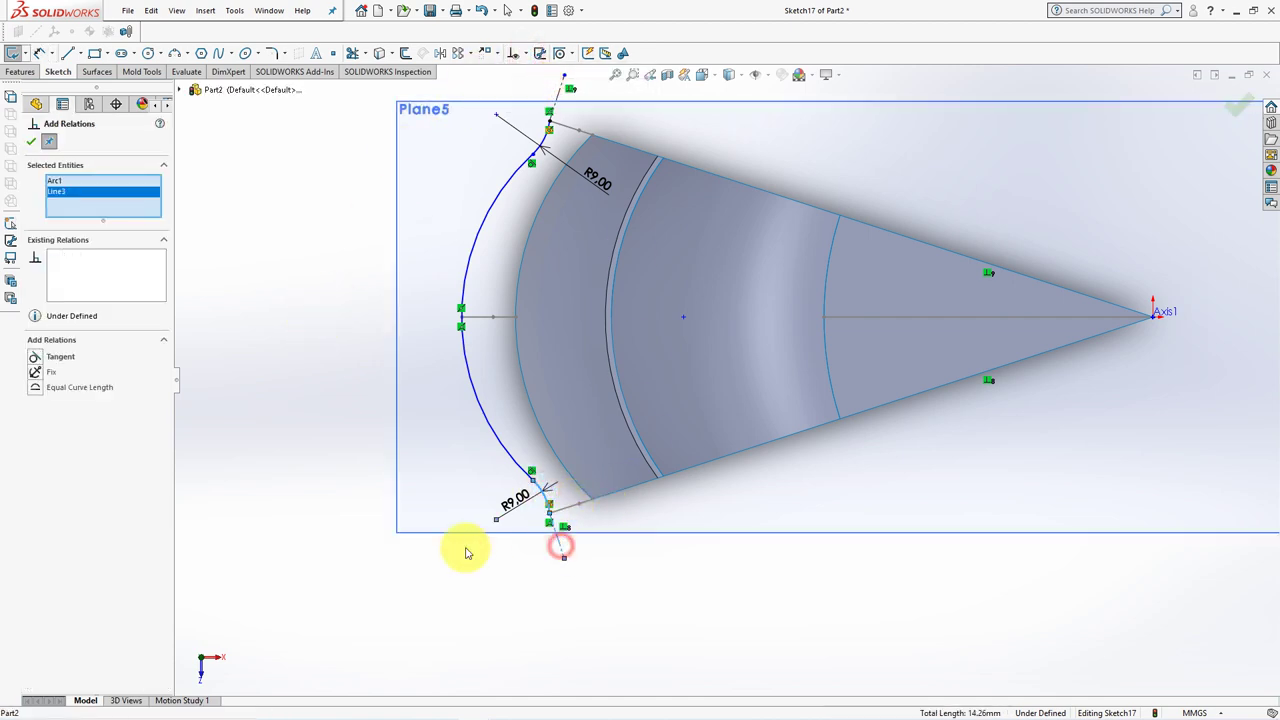
pyautogui.click(36, 357)
pyautogui.click(31, 141)
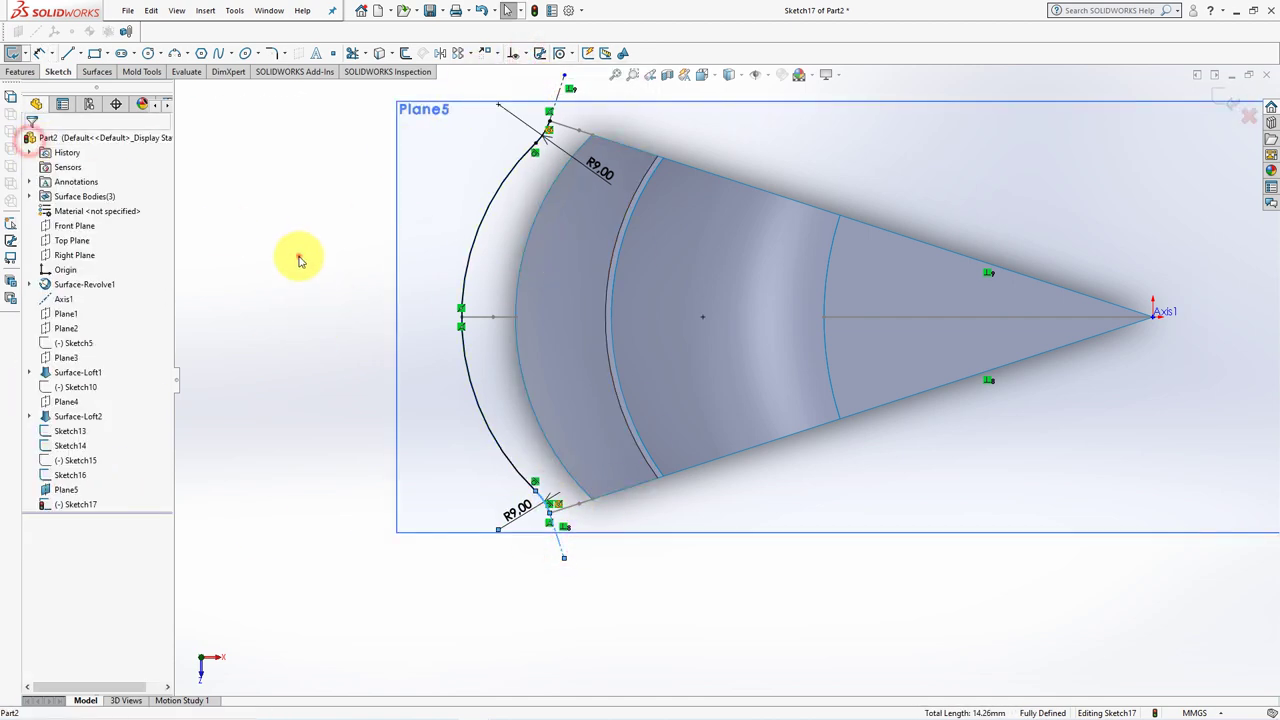
# Exit Sketch17 and hide Plane5
pyautogui.press('z')
pyautogui.moveTo(300, 262); pyautogui.dragTo(357, 328, button='middle')
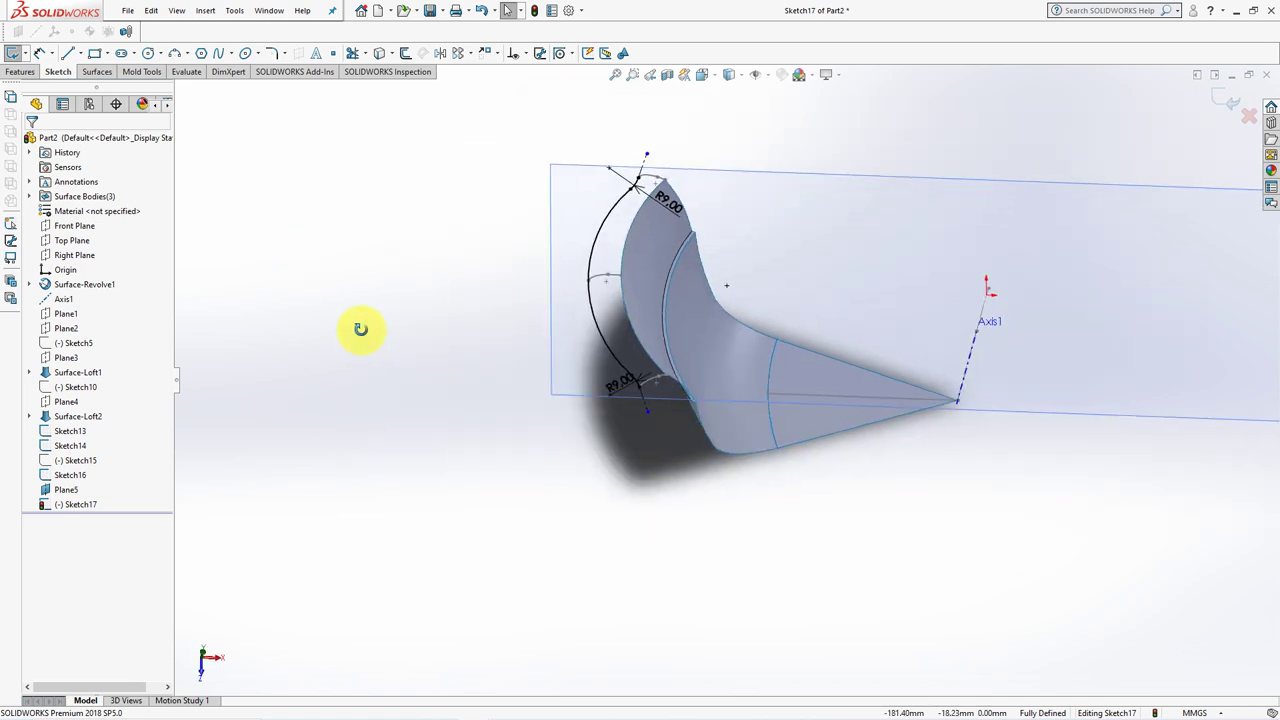
pyautogui.click(1228, 100)
pyautogui.click(1057, 191)
pyautogui.click(1144, 153)
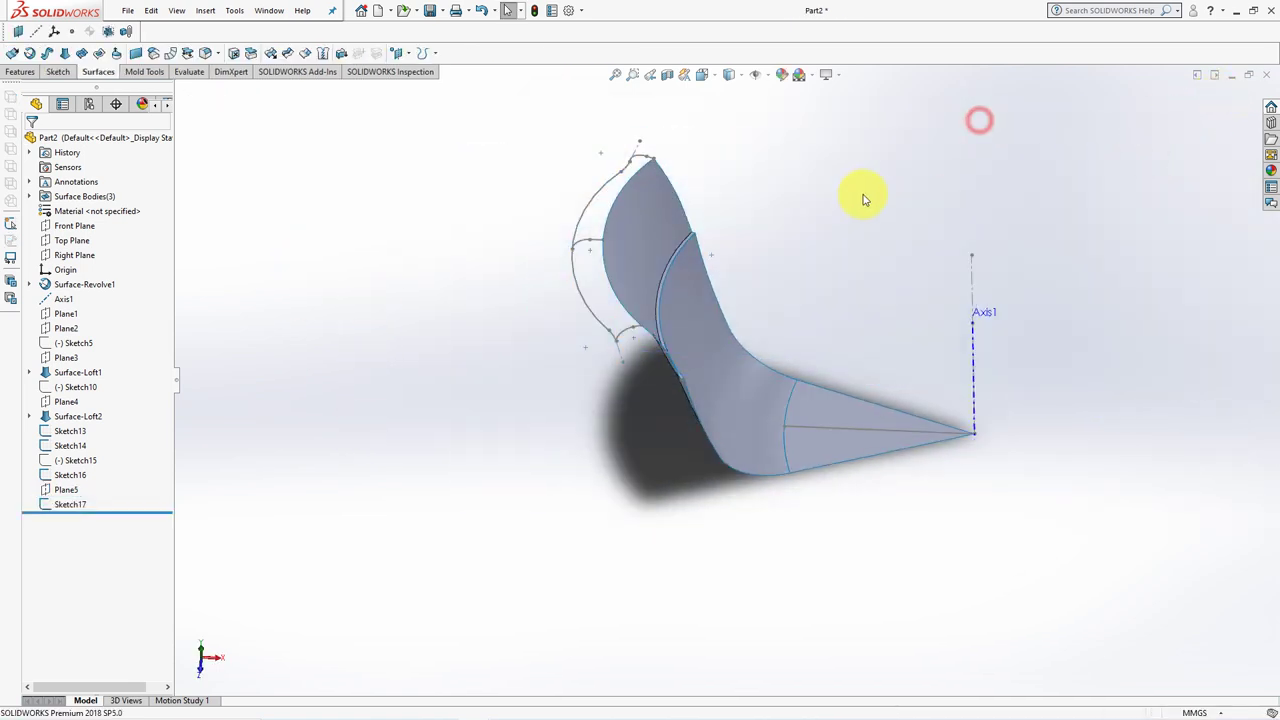
pyautogui.moveTo(864, 200)
pyautogui.mouseDown(button='middle')
pyautogui.moveTo(694, 331)
pyautogui.moveTo(660, 303)
pyautogui.mouseUp(button='middle')
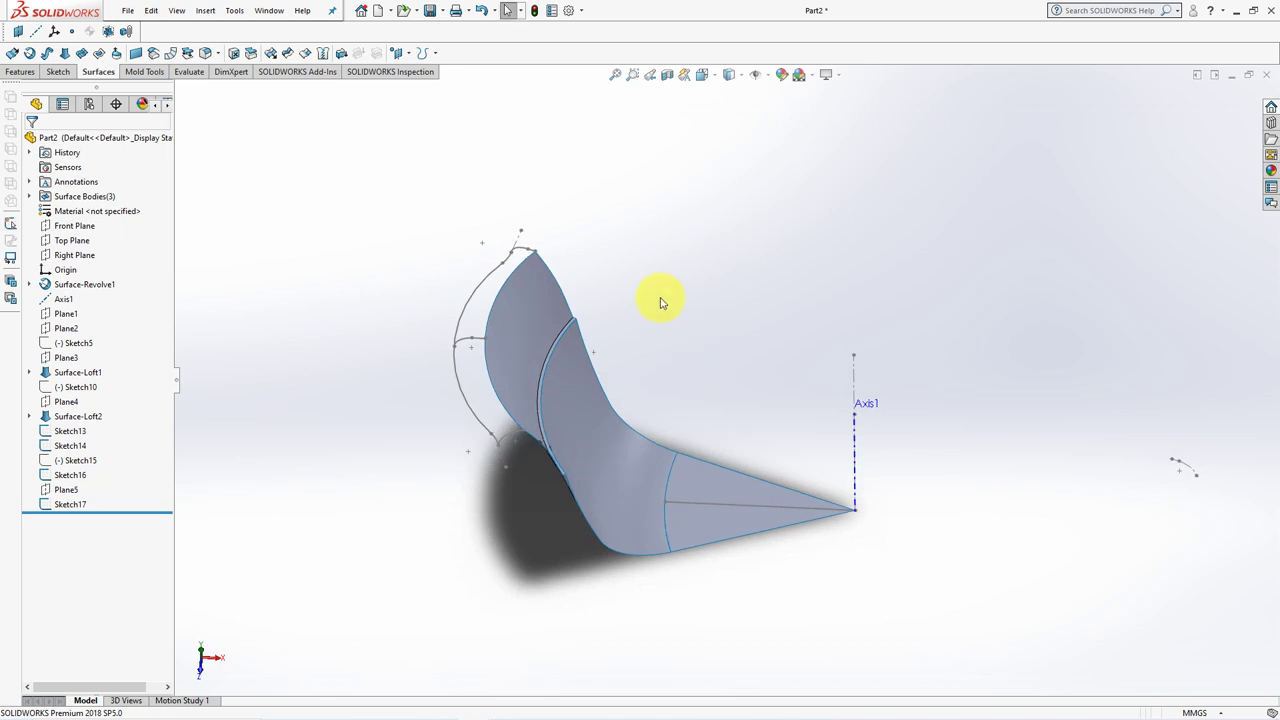
# Surface-loft through Sketch14, Sketch13 and Sketch16, guided by Sketch17 and the neighbouring edge
pyautogui.click(505, 440)
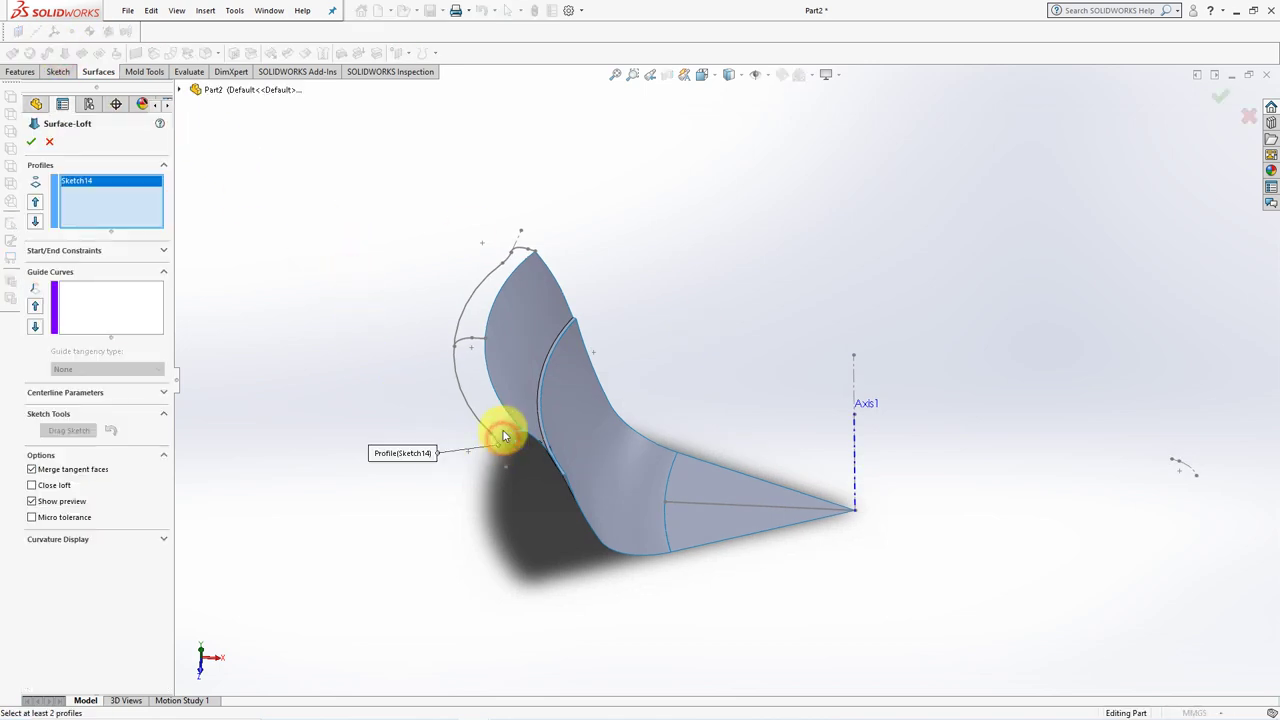
pyautogui.click(460, 343)
pyautogui.click(520, 251)
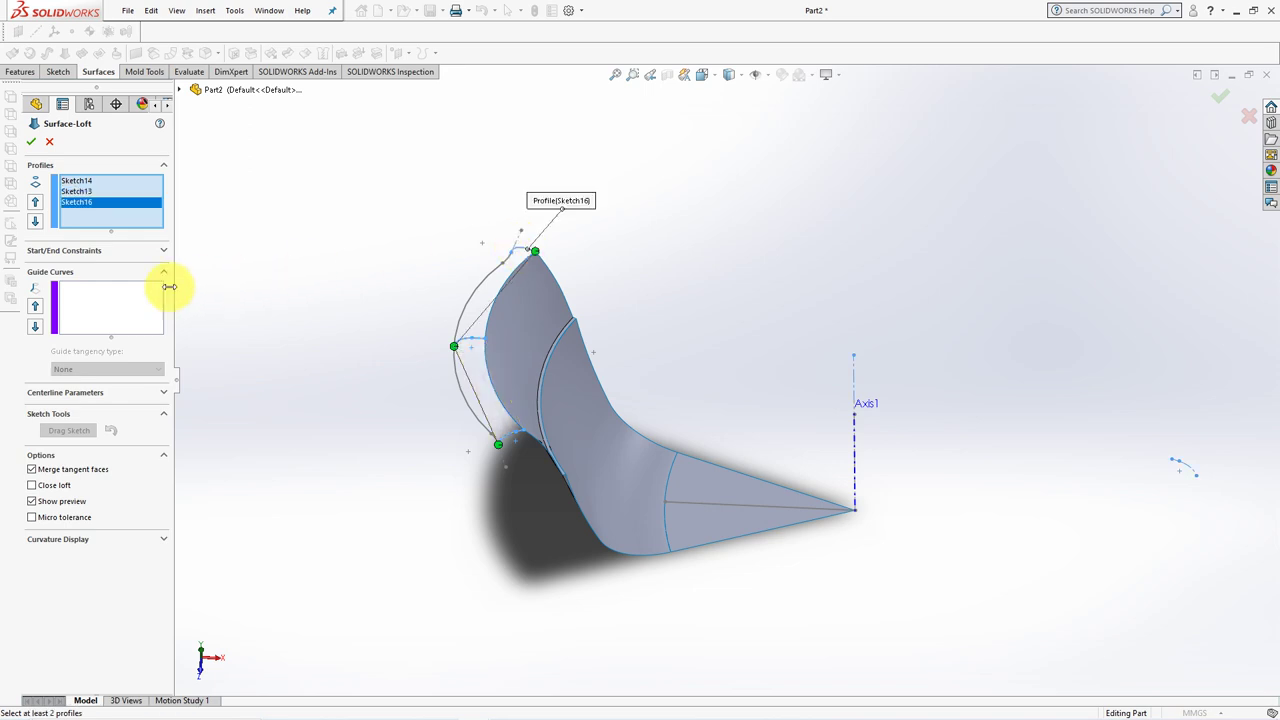
pyautogui.click(110, 305)
pyautogui.click(464, 396)
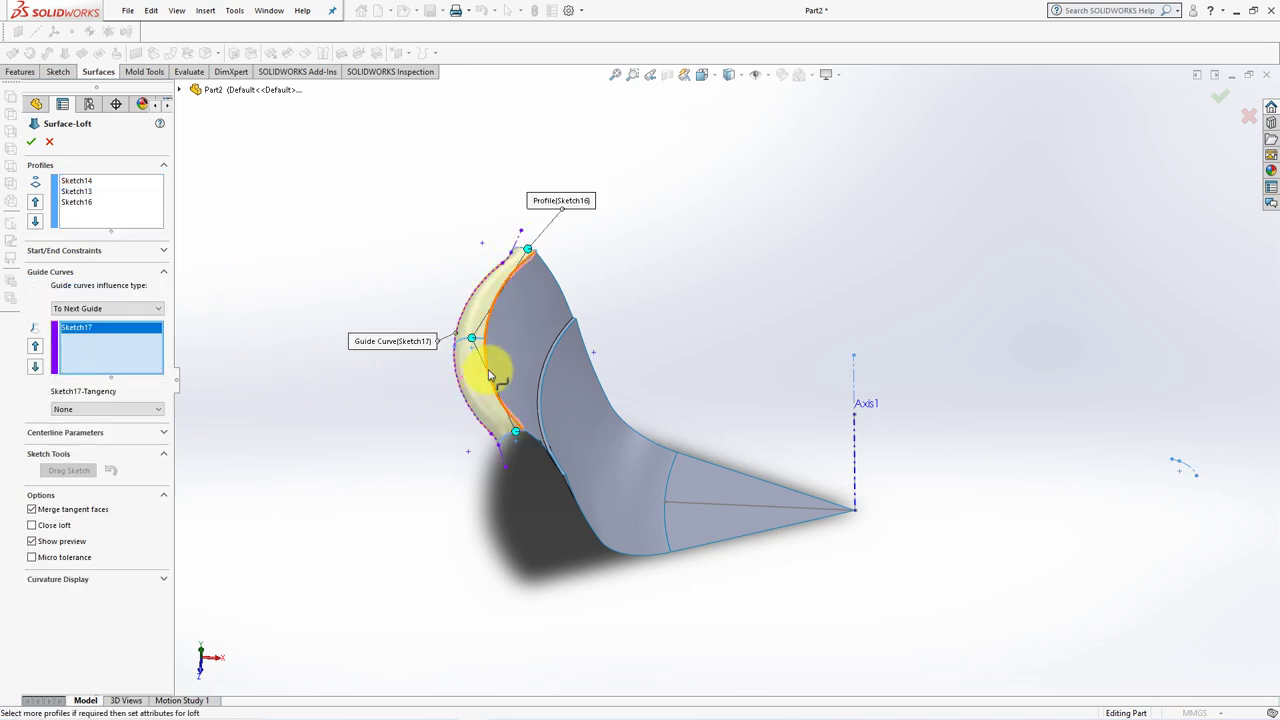
pyautogui.click(490, 375)
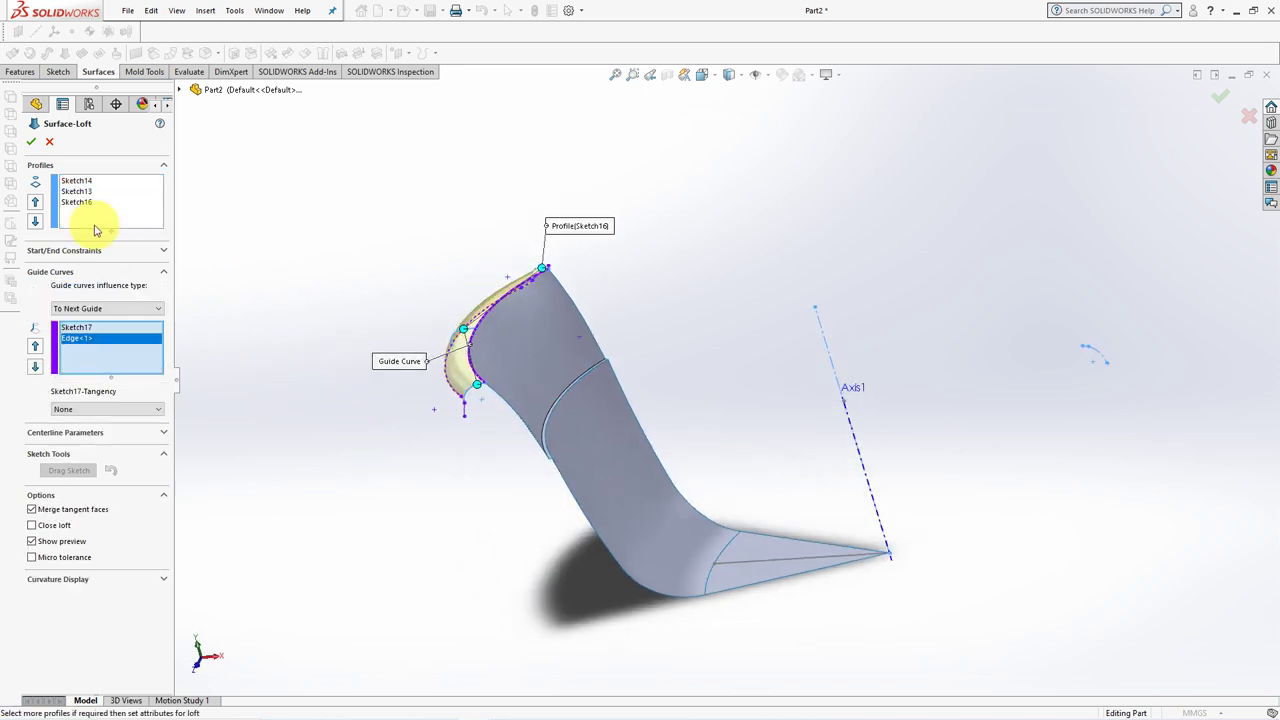
pyautogui.click(29, 143)
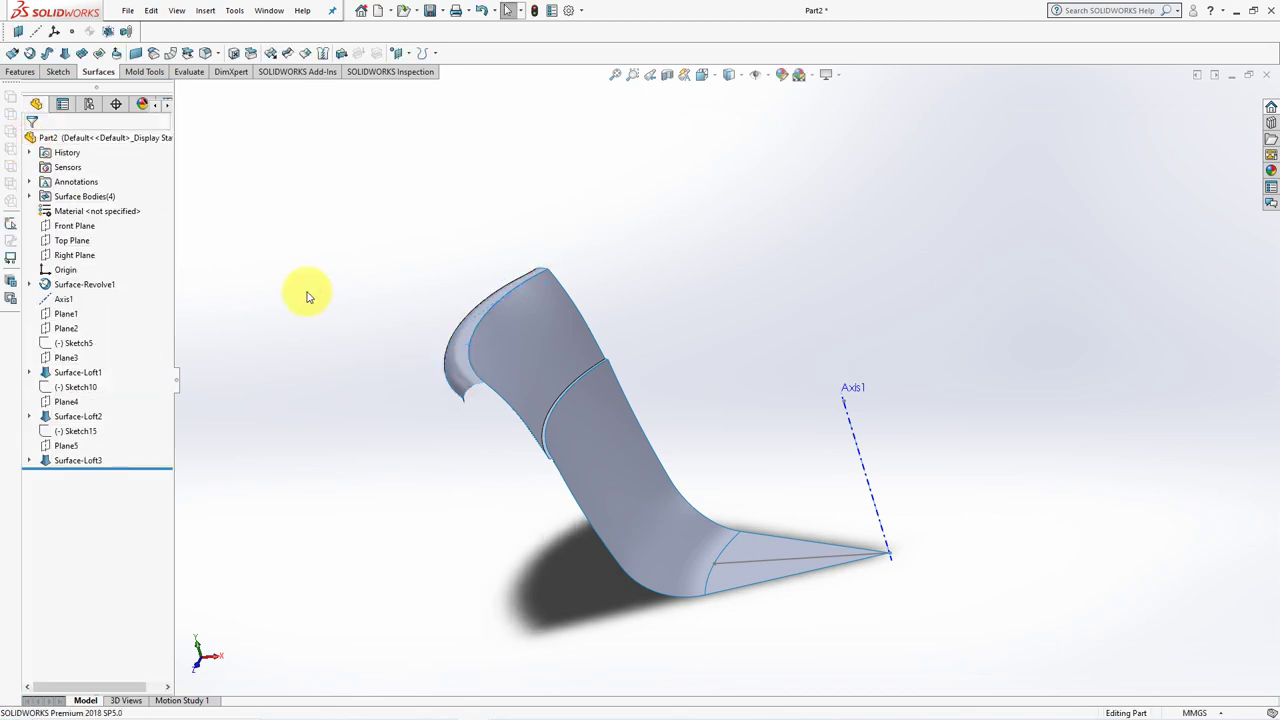
pyautogui.moveTo(745, 365); pyautogui.dragTo(752, 424, button='middle')
# Hide the leftover sketch and knit Surface-Loft1, Loft2, Loft3 and Surface-Revolve1 together
pyautogui.click(760, 545)
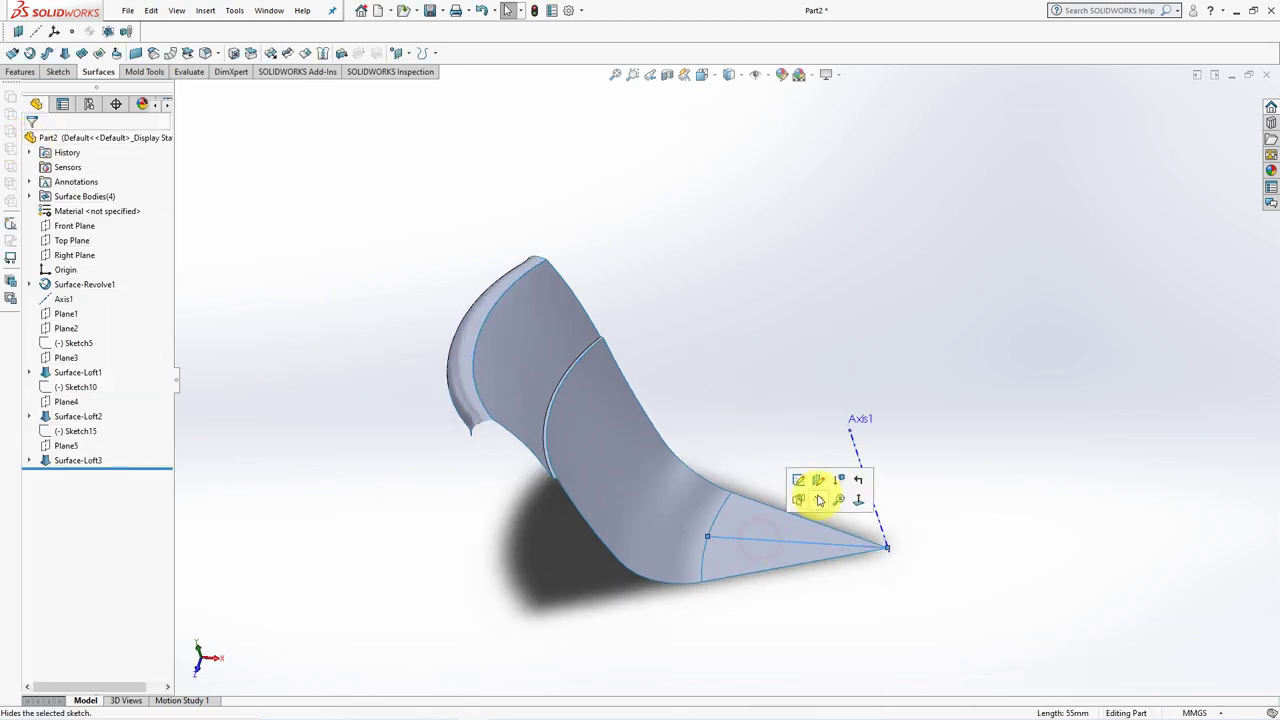
pyautogui.click(814, 497)
pyautogui.click(323, 56)
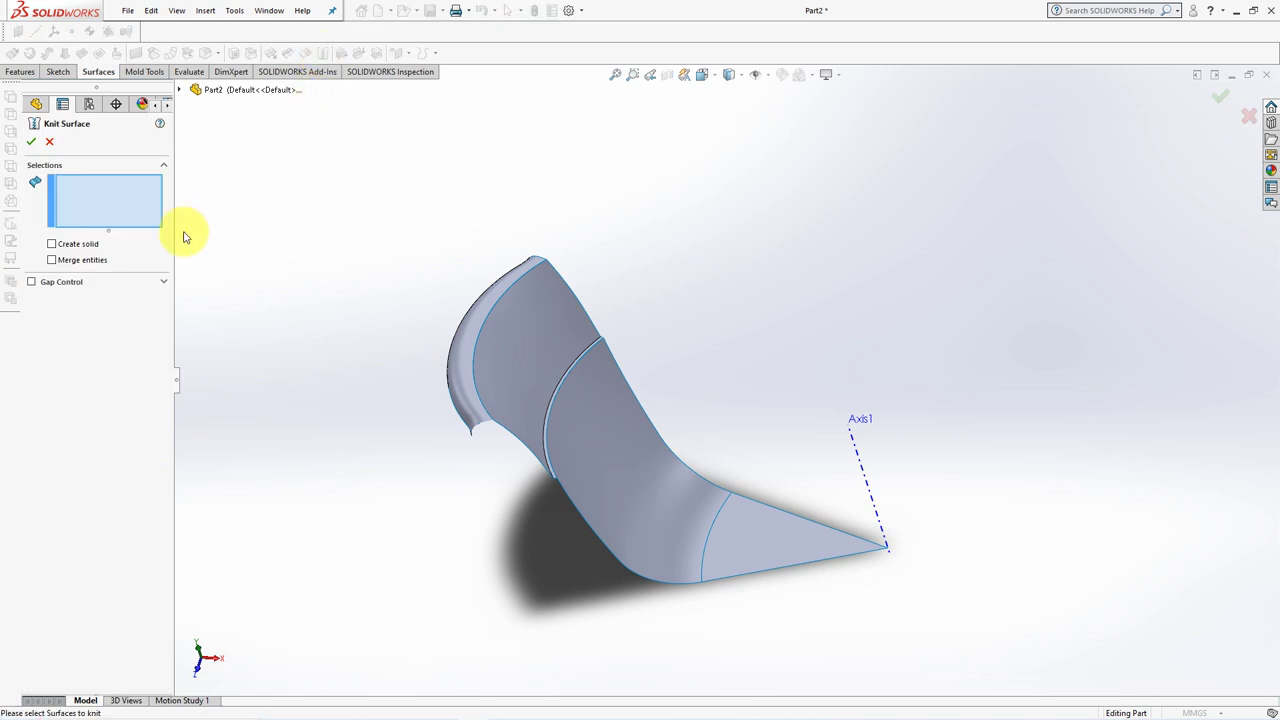
pyautogui.click(464, 367)
pyautogui.click(503, 374)
pyautogui.click(620, 460)
pyautogui.click(783, 547)
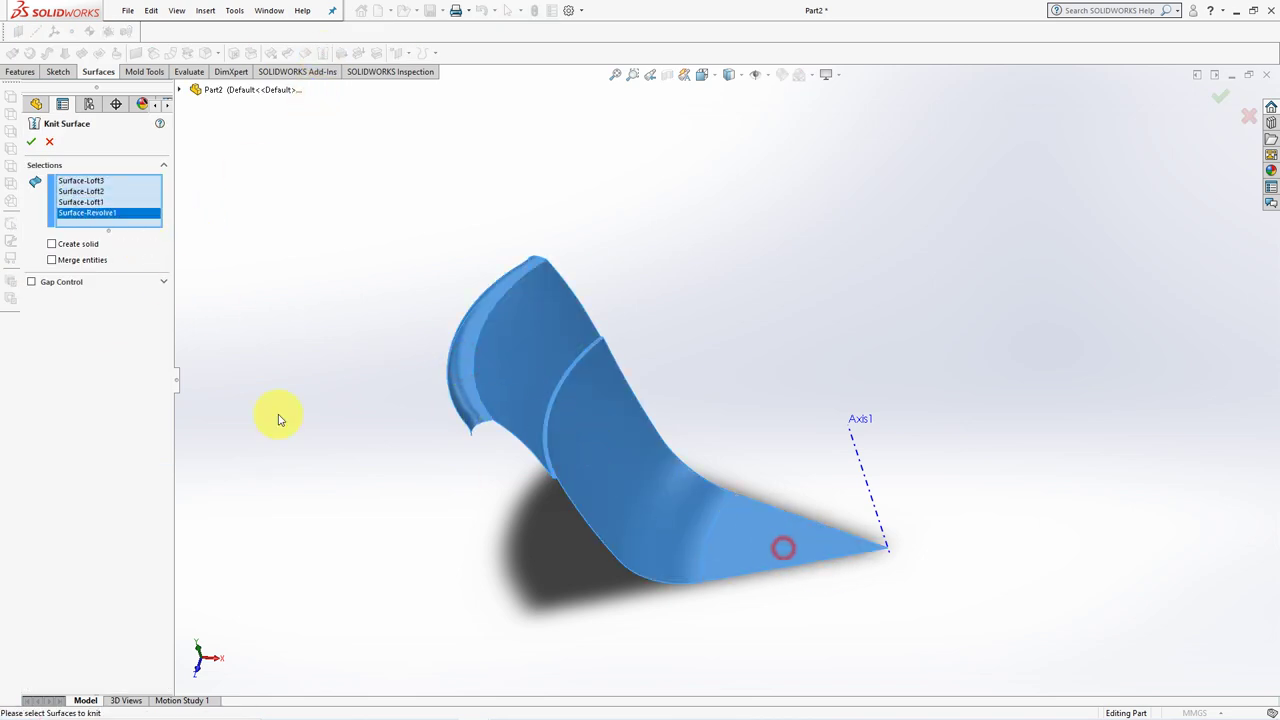
pyautogui.click(31, 142)
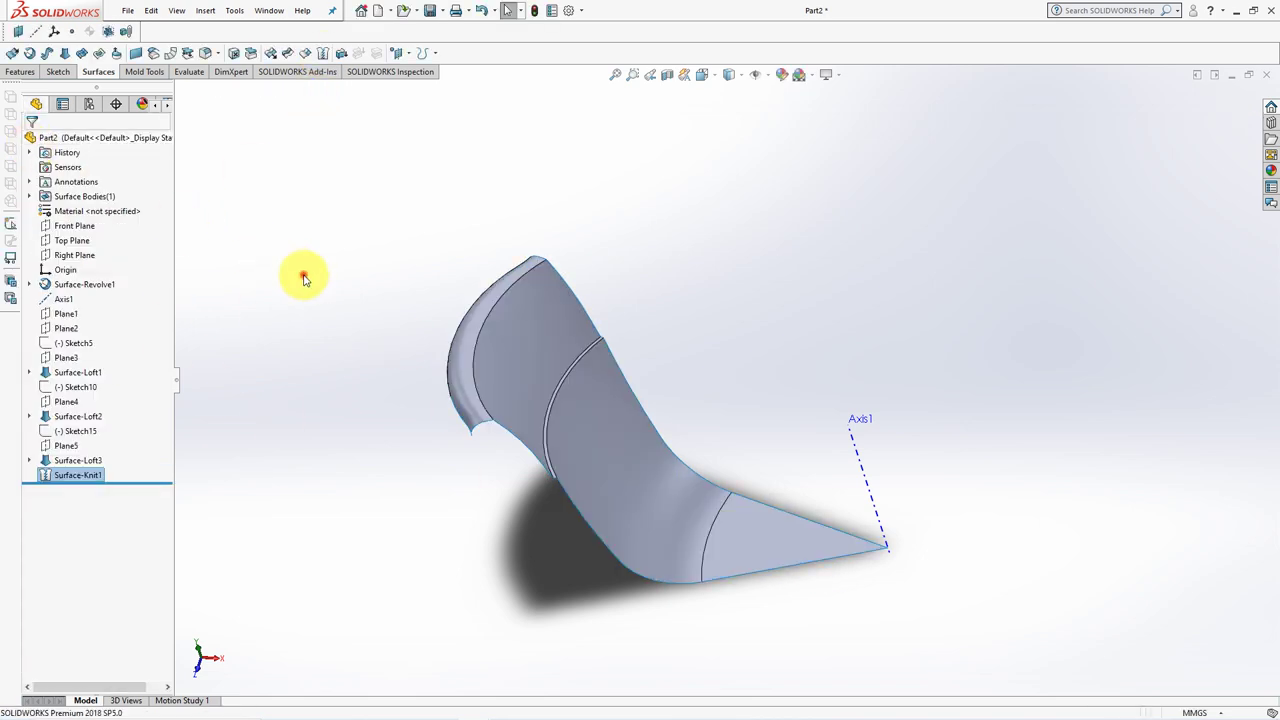
# Variable-fillet the rim edge: 2.5 mm at both ends, 6 mm at the midpoint
pyautogui.click(207, 53)
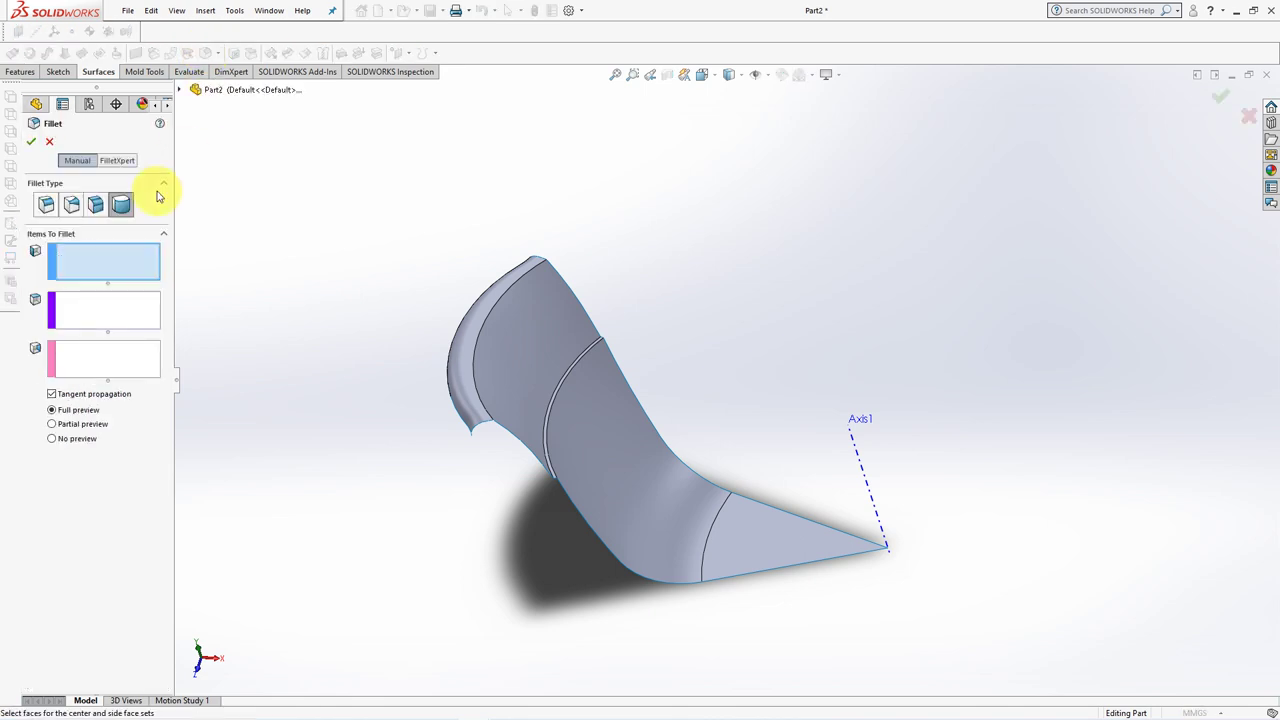
pyautogui.click(72, 208)
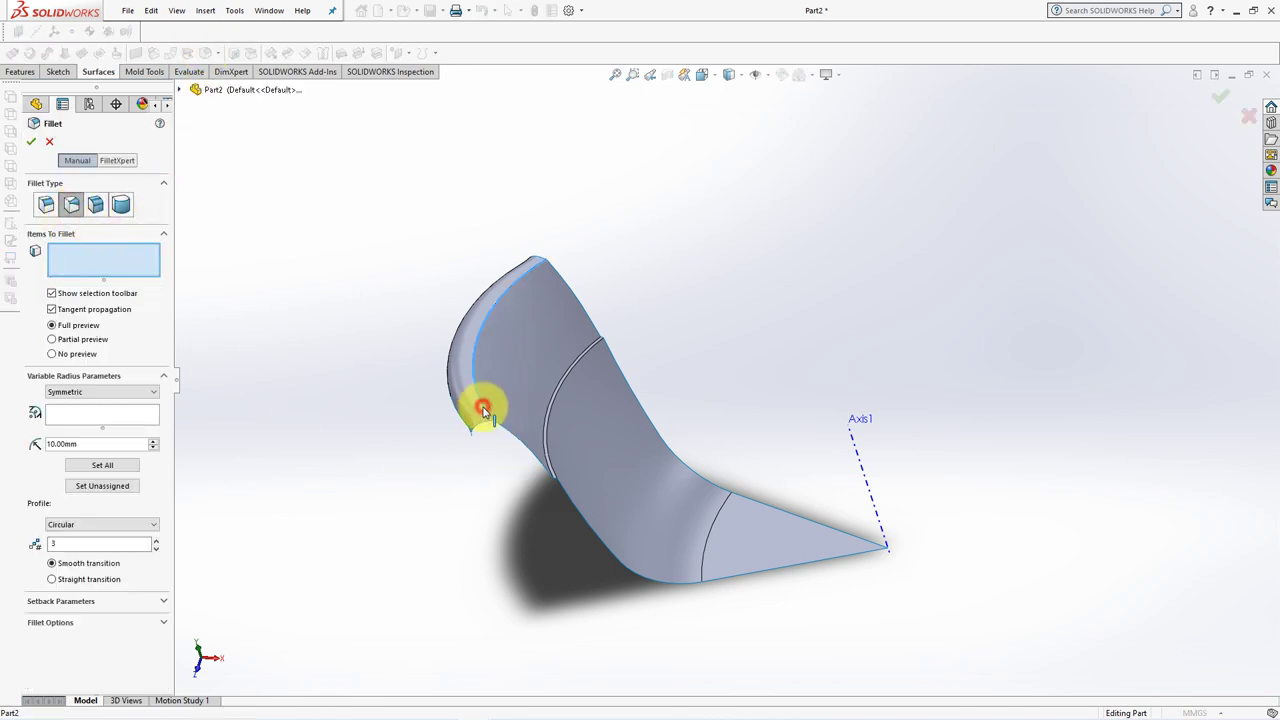
pyautogui.click(483, 410)
pyautogui.click(460, 440)
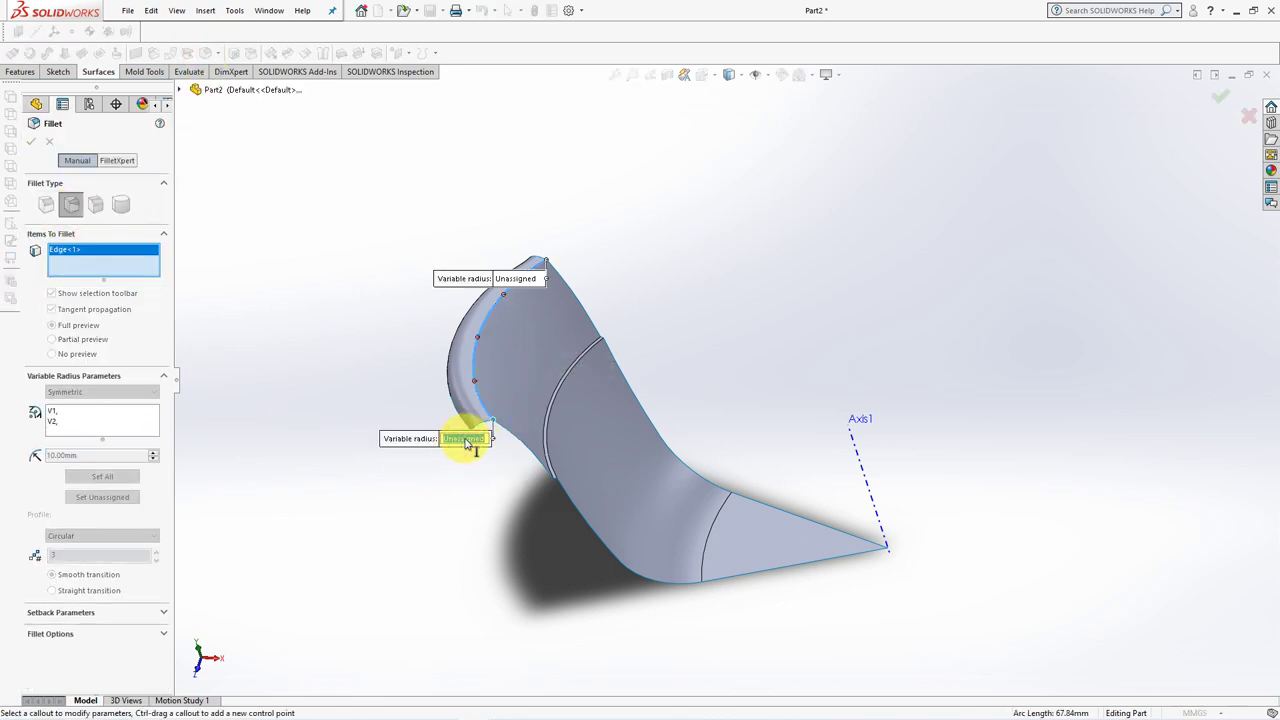
pyautogui.write('2.50000000')
pyautogui.click(515, 277)
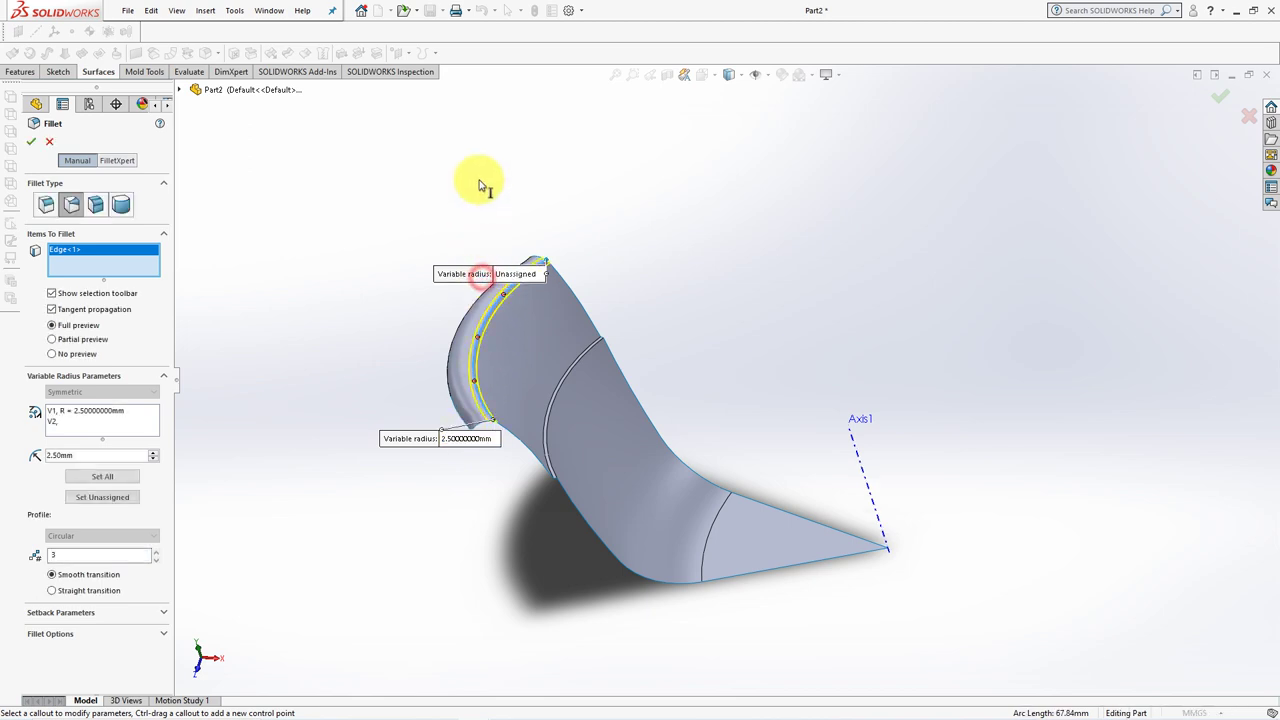
pyautogui.click(516, 276)
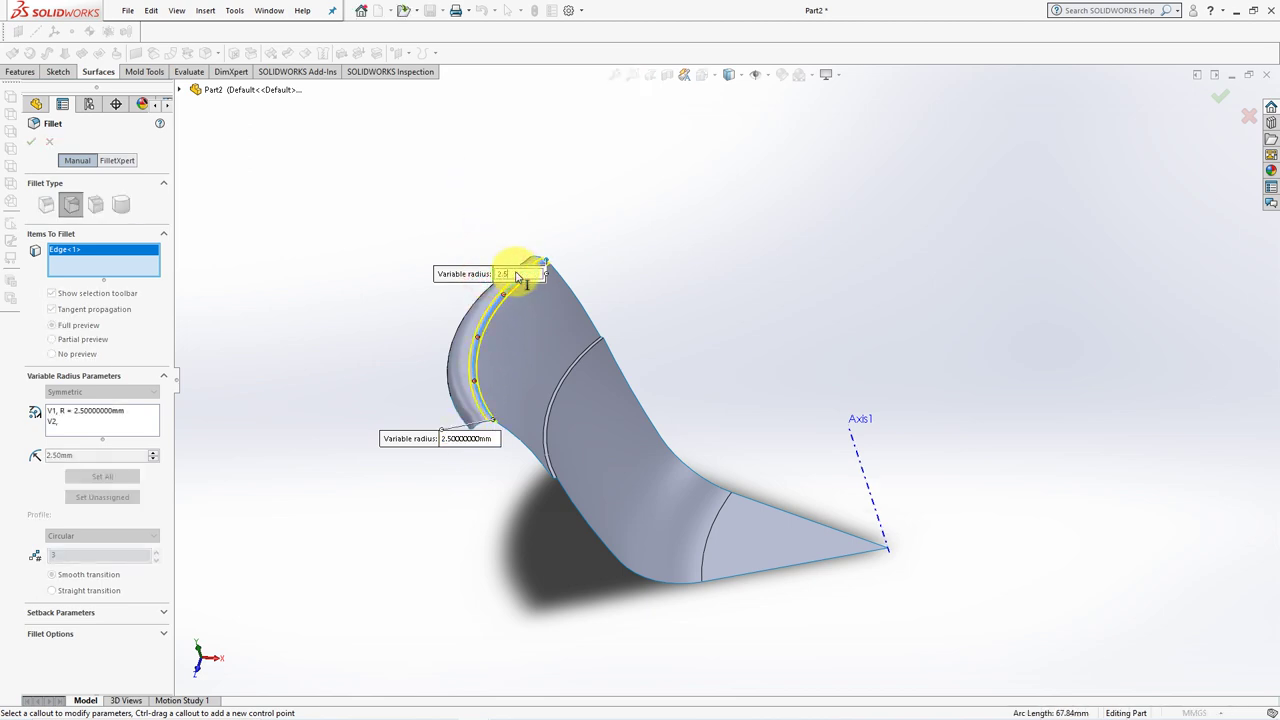
pyautogui.click(472, 234)
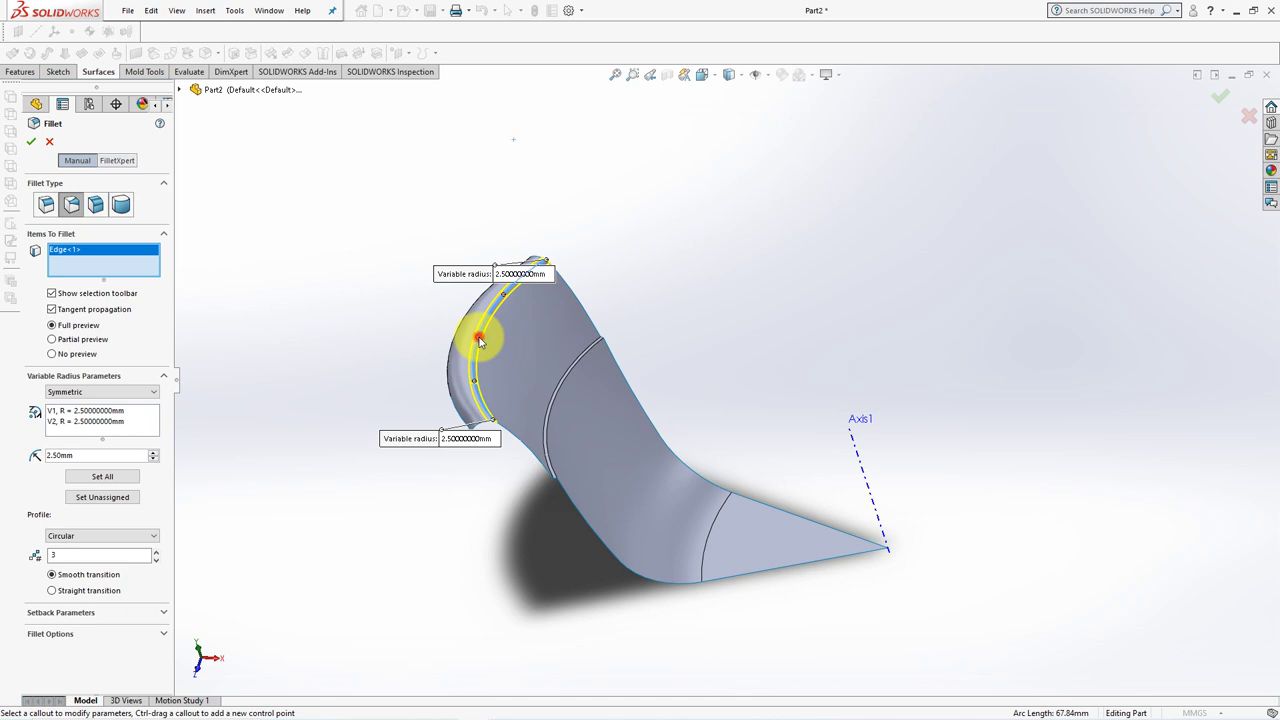
pyautogui.click(479, 341)
pyautogui.click(336, 347)
pyautogui.write('6')
pyautogui.press('Return')
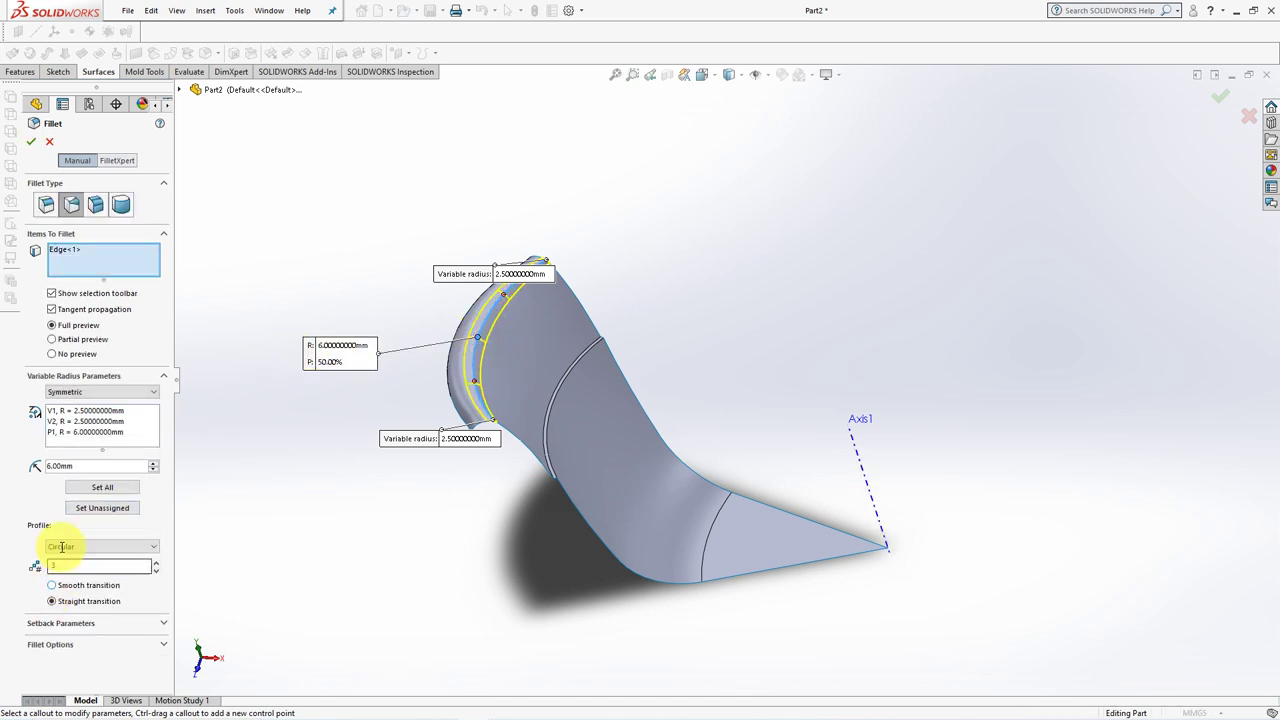
pyautogui.click(31, 141)
pyautogui.moveTo(278, 263); pyautogui.dragTo(343, 328, button='middle')
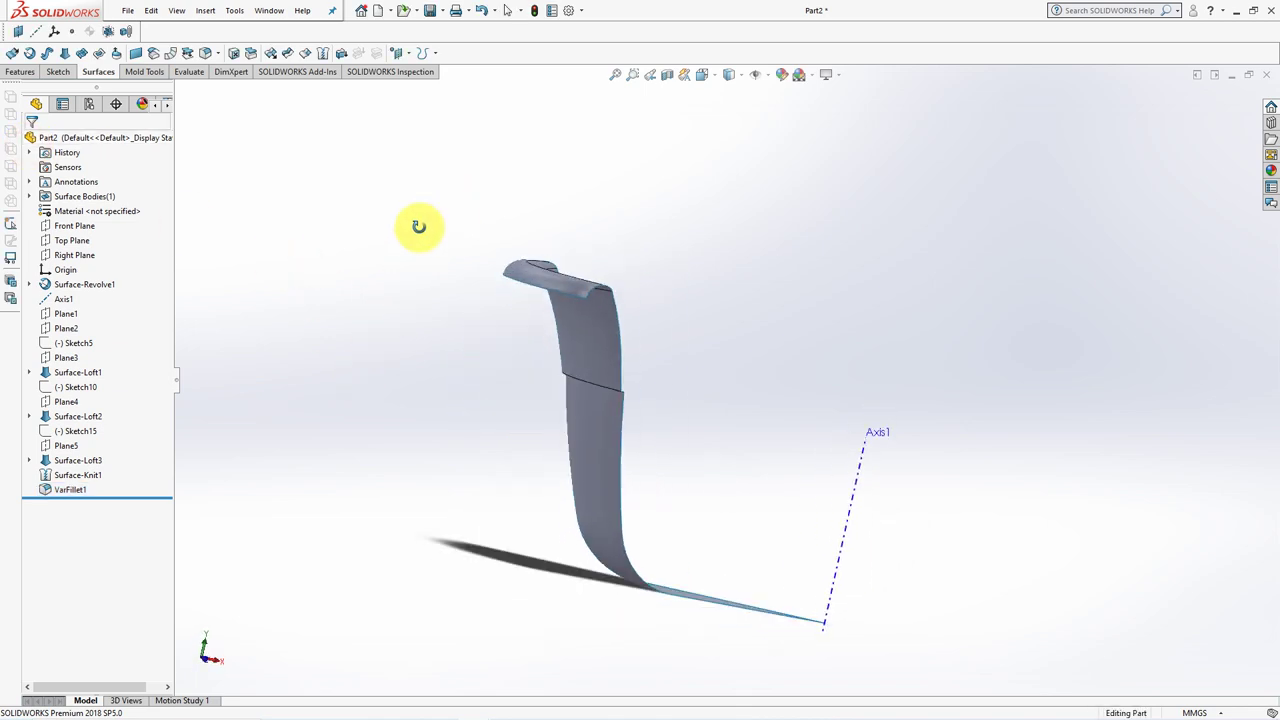
# Circular-pattern the VarFillet1 petal body 10 times around Axis1
pyautogui.click(20, 72)
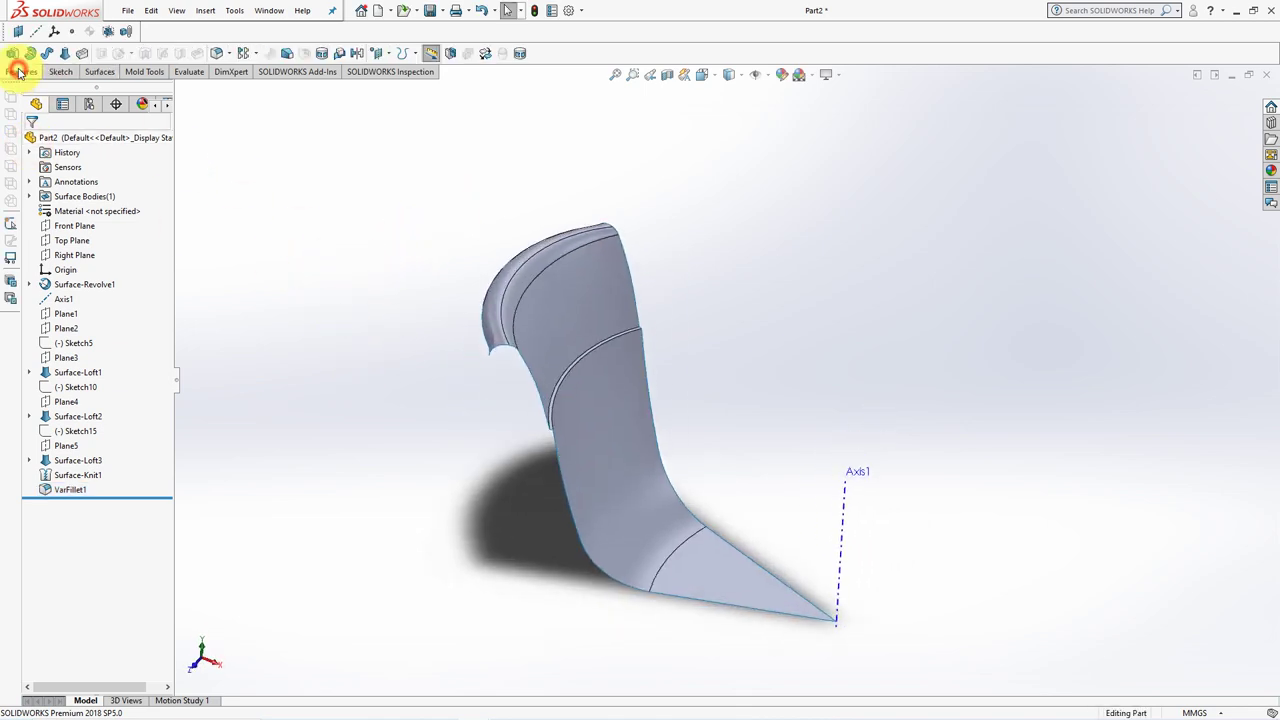
pyautogui.click(251, 53)
pyautogui.click(285, 88)
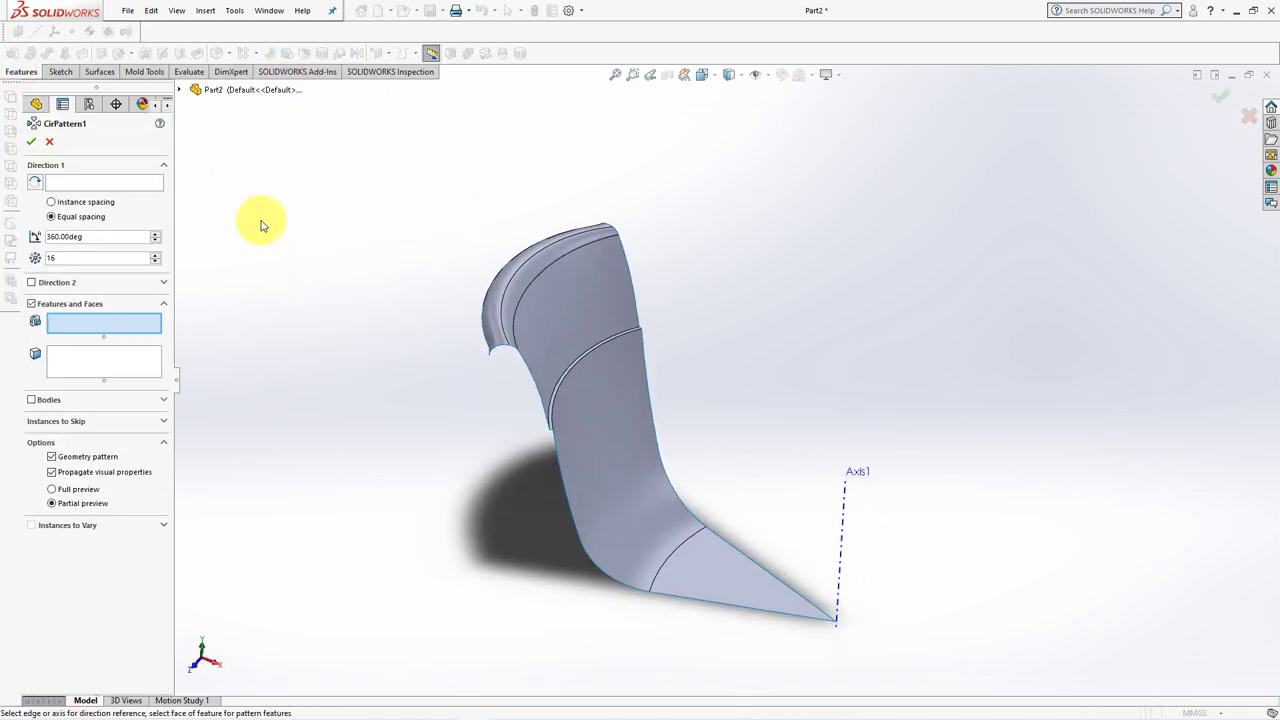
pyautogui.click(31, 400)
pyautogui.click(560, 331)
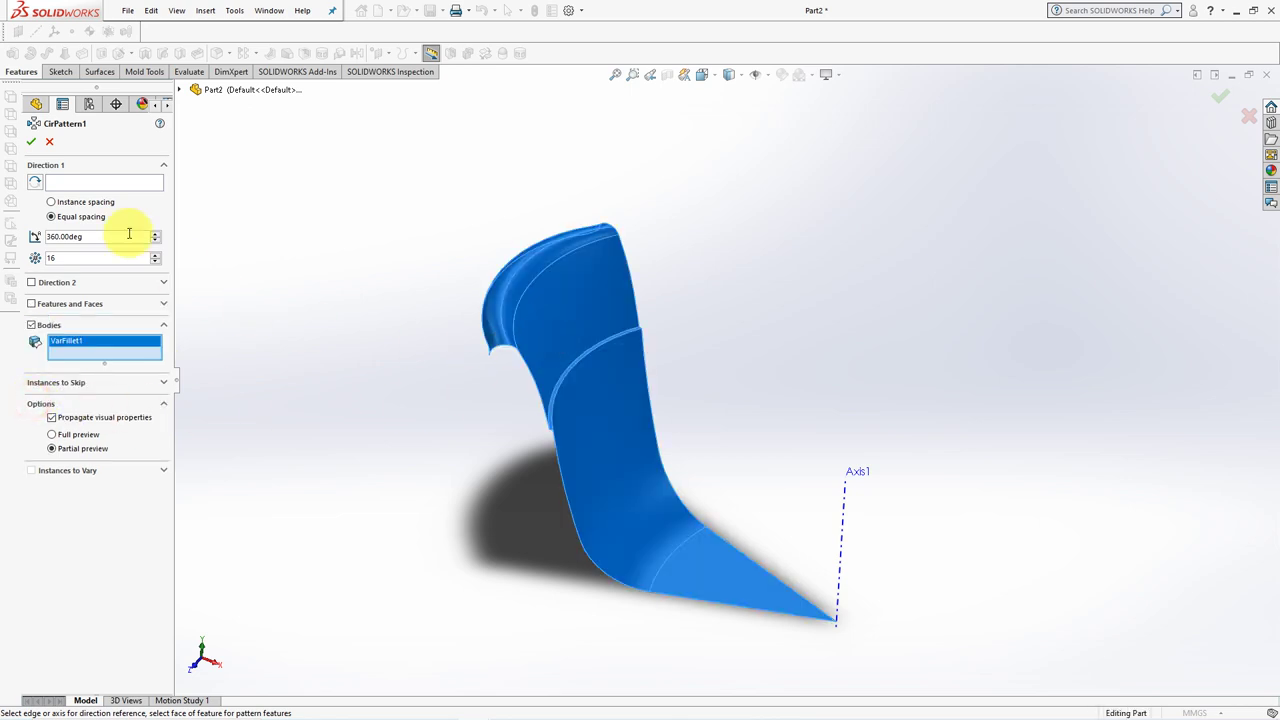
pyautogui.click(97, 181)
pyautogui.click(845, 525)
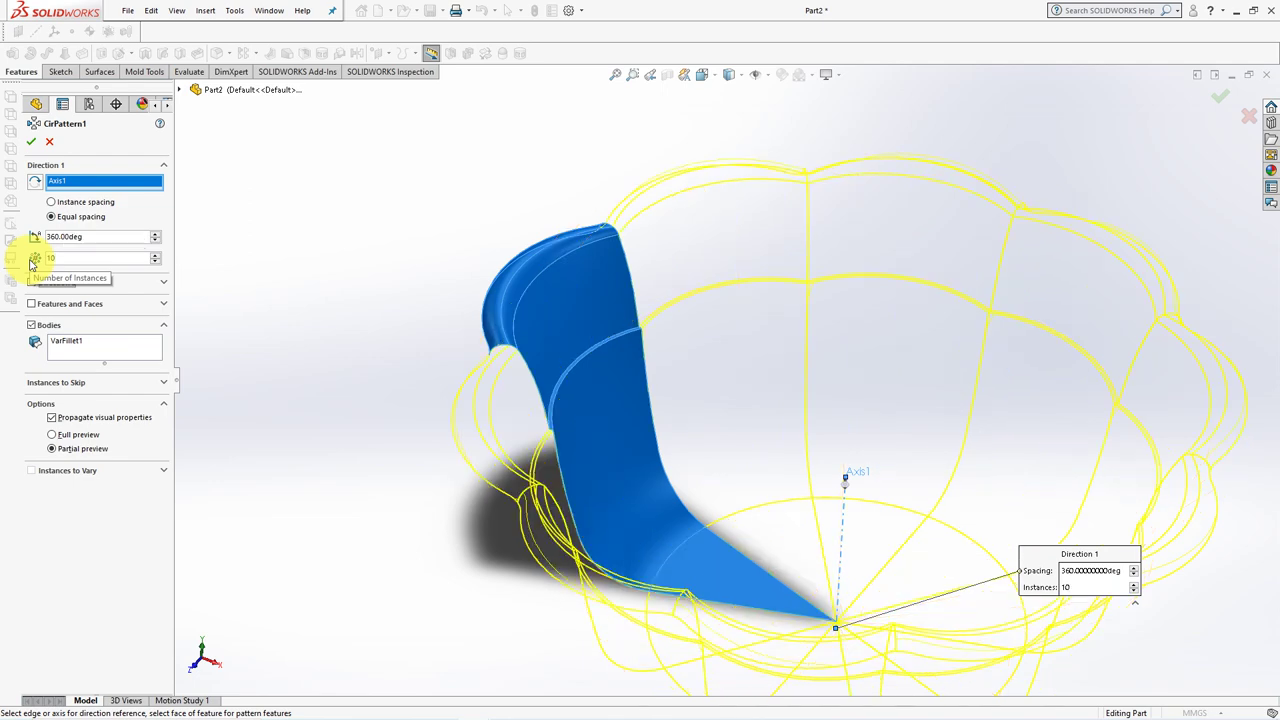
pyautogui.scroll(2, 380, 360)
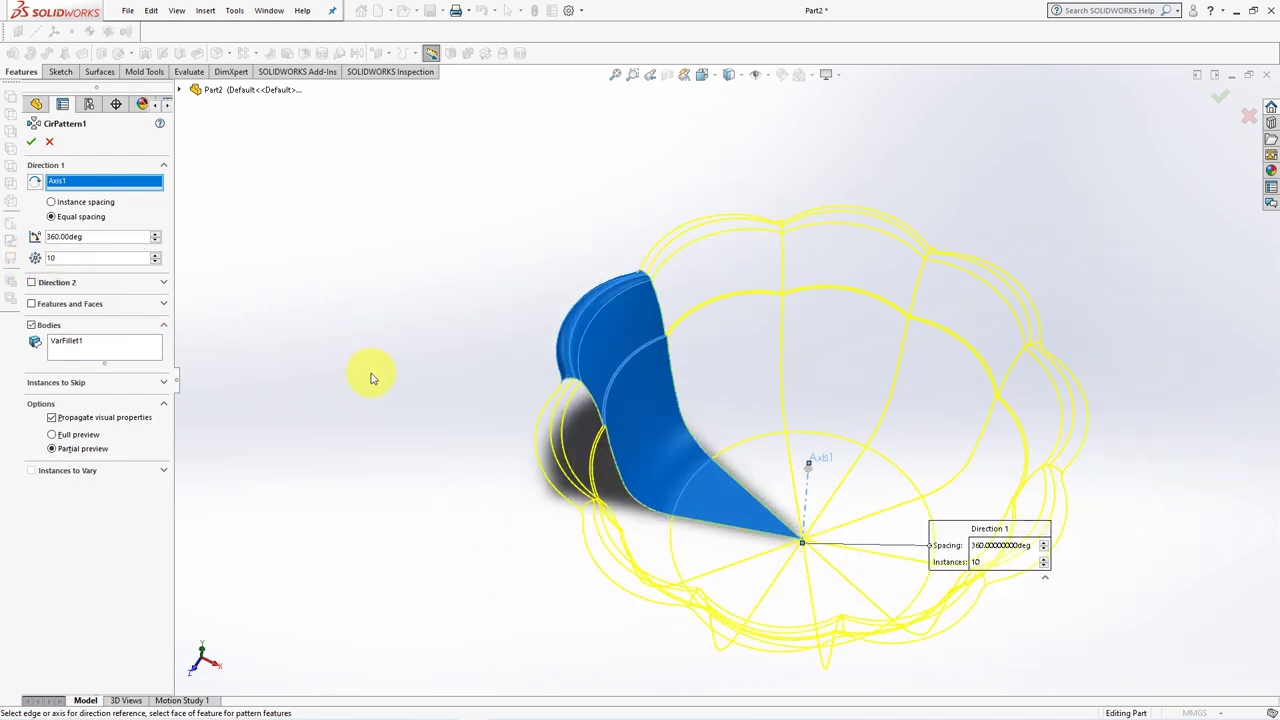
pyautogui.click(31, 145)
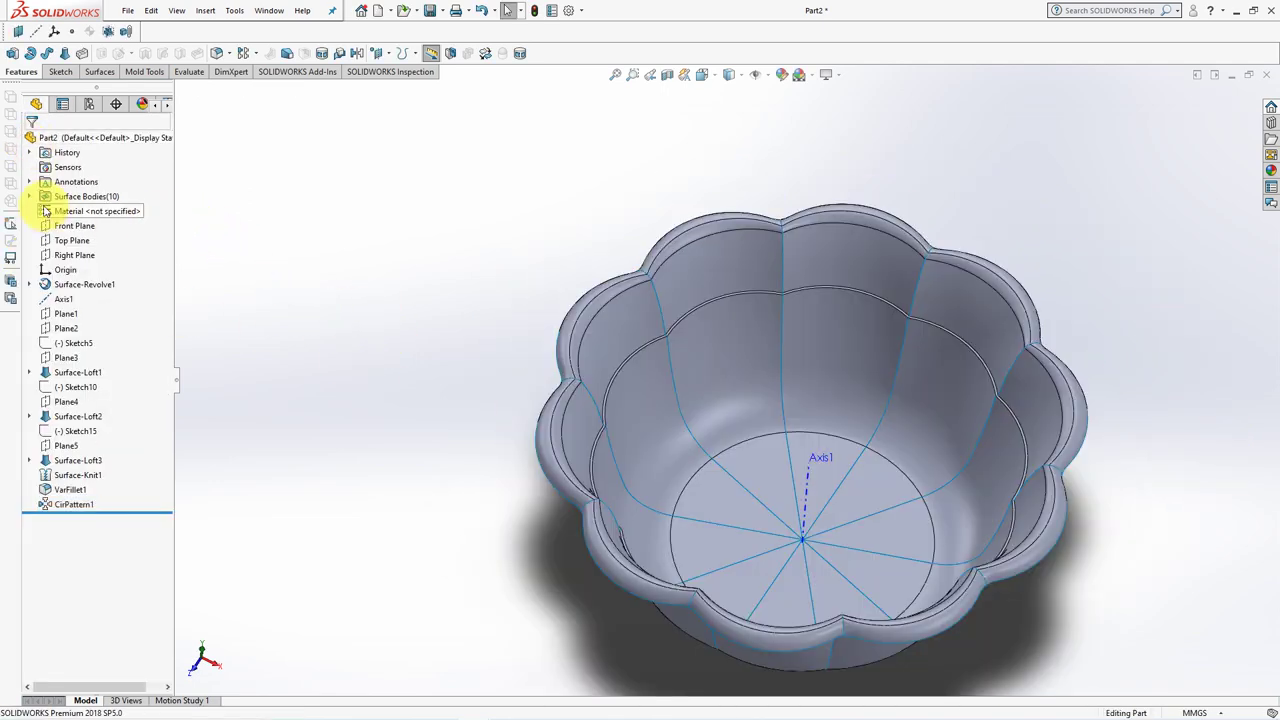
# Knit all ten surface bodies into one with Merge entities
pyautogui.click(30, 196)
pyautogui.click(85, 211)
pyautogui.keyDown('shift'); pyautogui.click(88, 343); pyautogui.keyUp('shift')
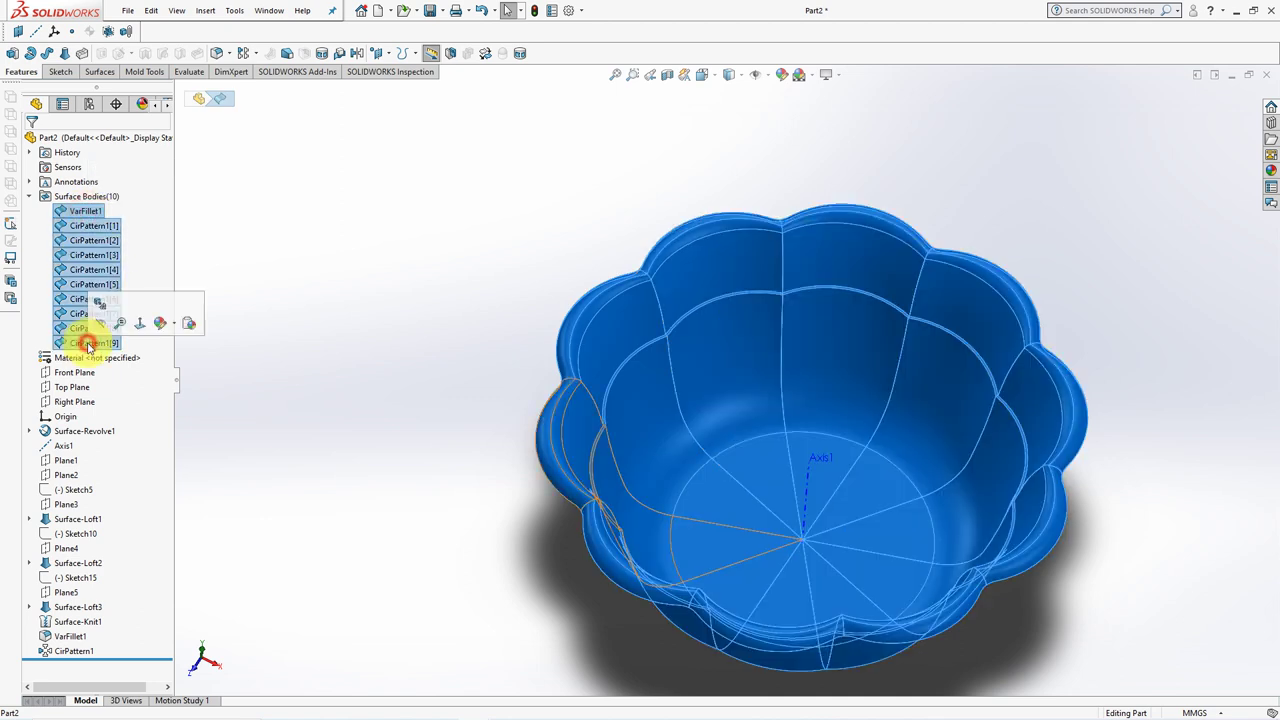
pyautogui.click(99, 71)
pyautogui.click(328, 51)
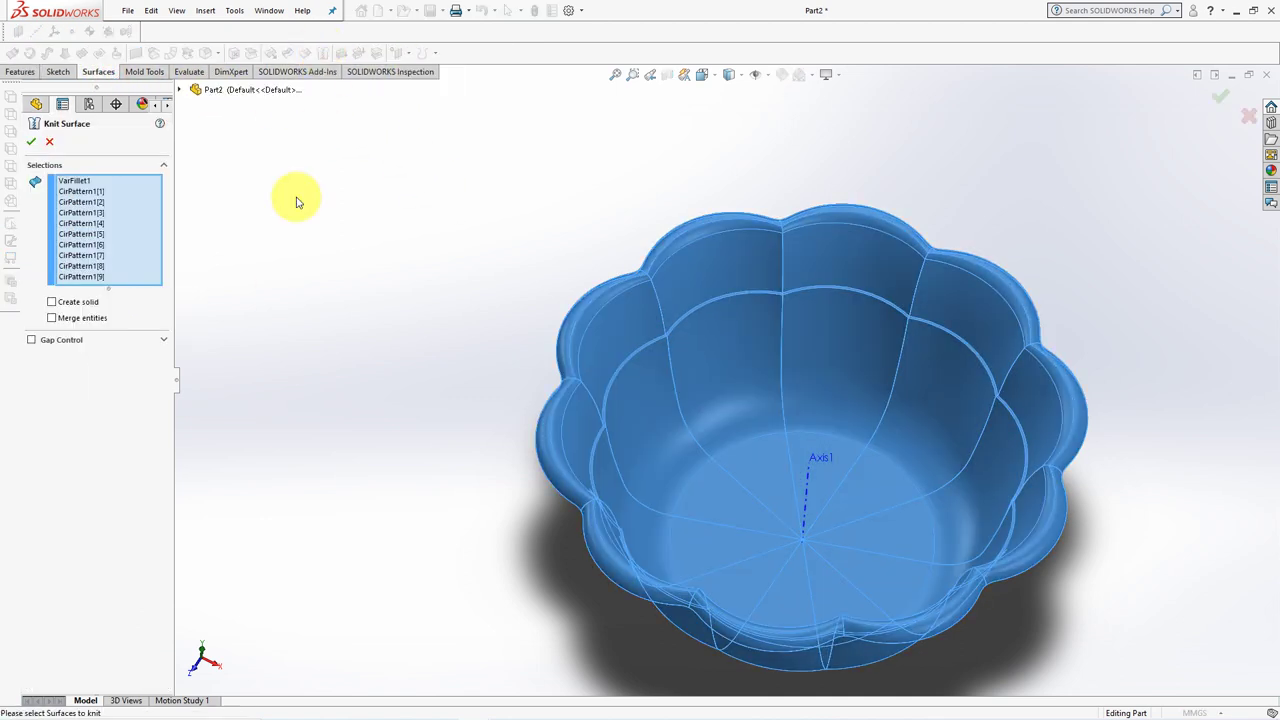
pyautogui.click(51, 317)
pyautogui.click(31, 143)
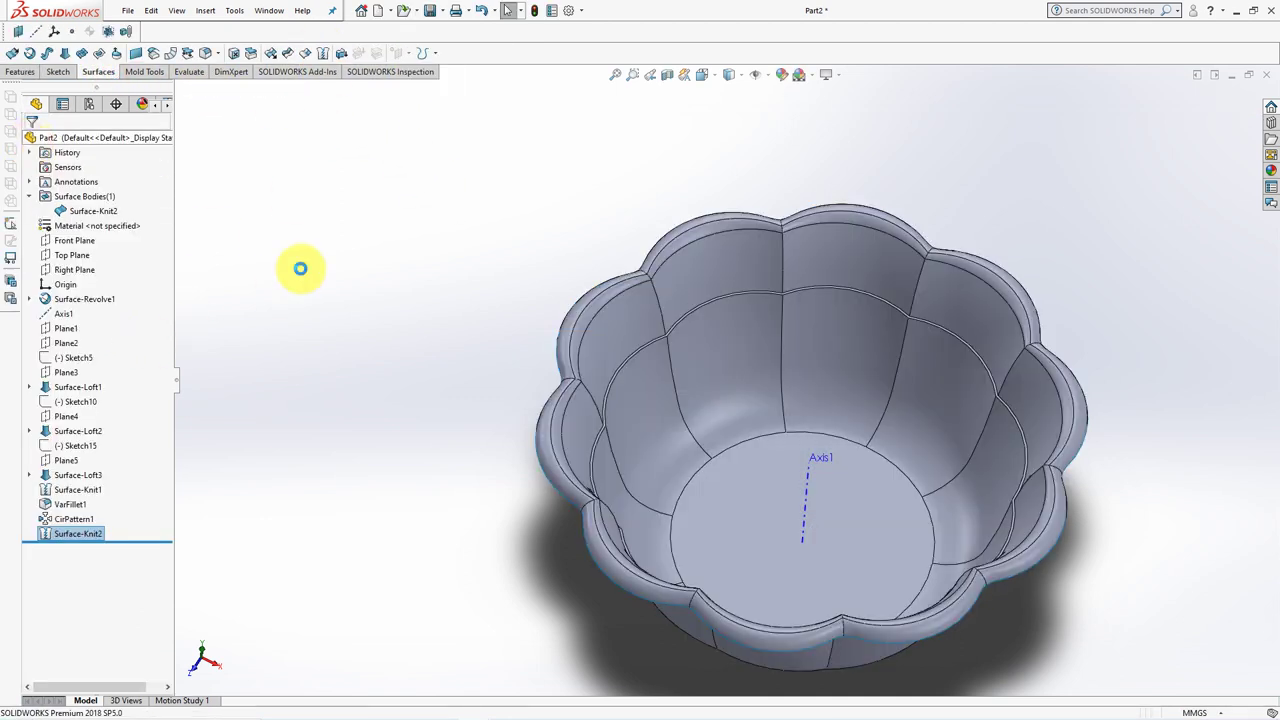
# Apply a 1.50 mm constant-size fillet to the connected seam edges outside and inside the bowl
pyautogui.moveTo(426, 319)
pyautogui.mouseDown(button='middle')
pyautogui.moveTo(423, 400)
pyautogui.moveTo(471, 177)
pyautogui.moveTo(434, 360)
pyautogui.mouseUp(button='middle')
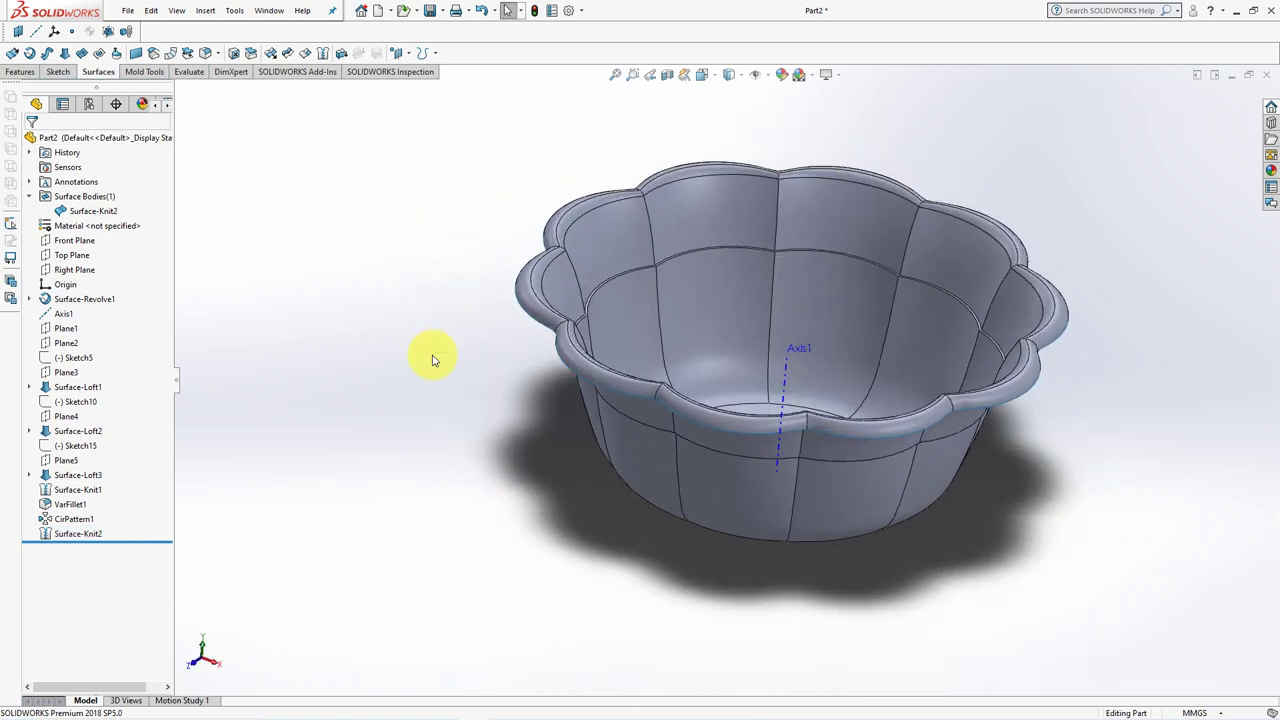
pyautogui.click(205, 55)
pyautogui.click(43, 206)
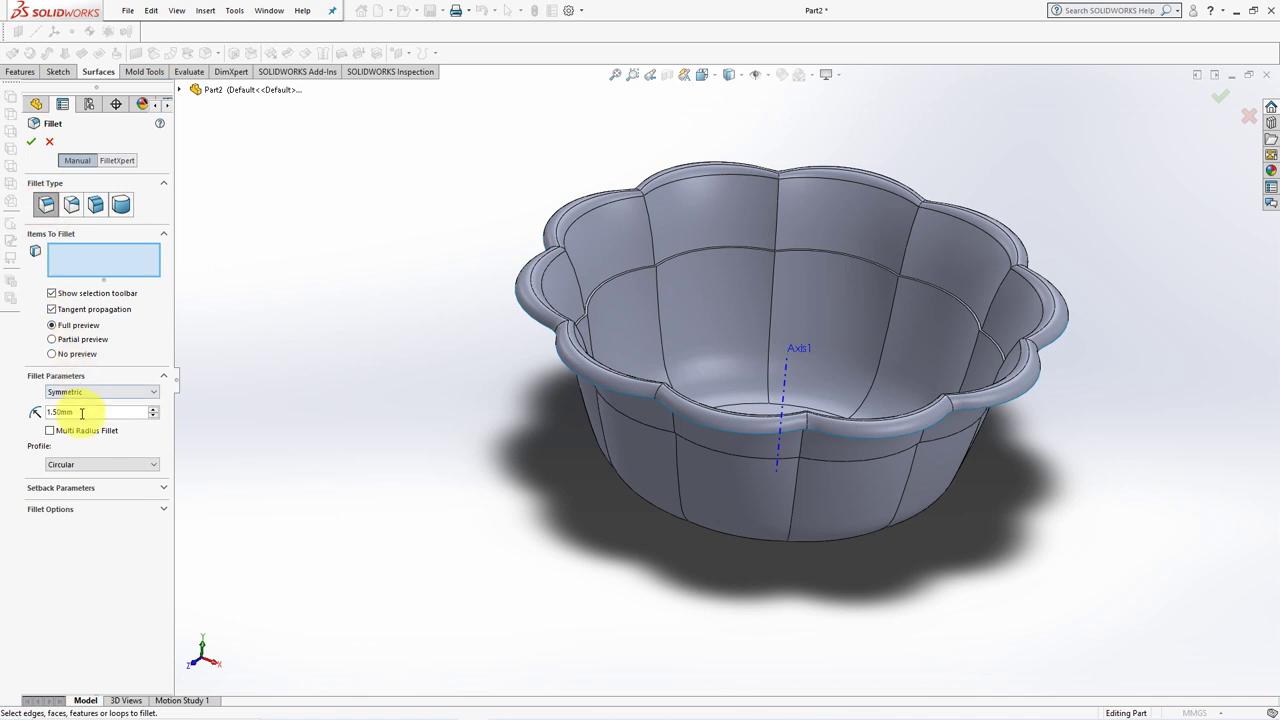
pyautogui.moveTo(419, 300); pyautogui.dragTo(414, 331, button='middle')
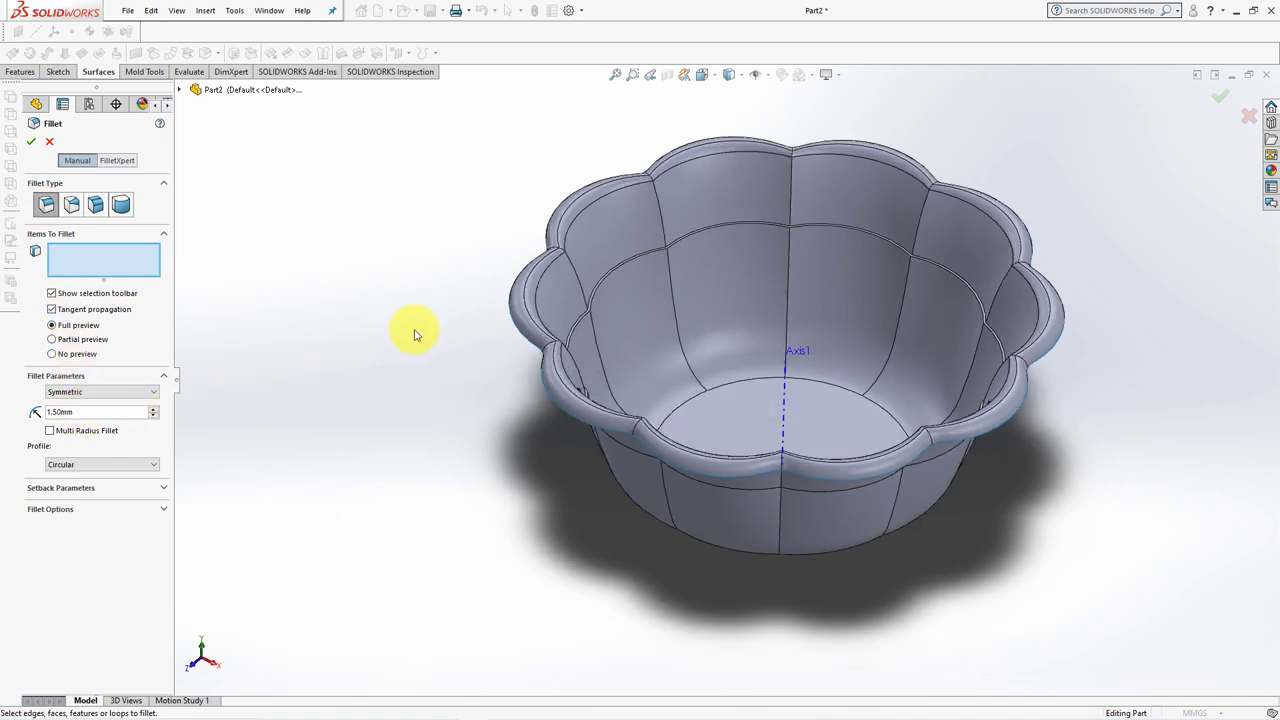
pyautogui.click(661, 213)
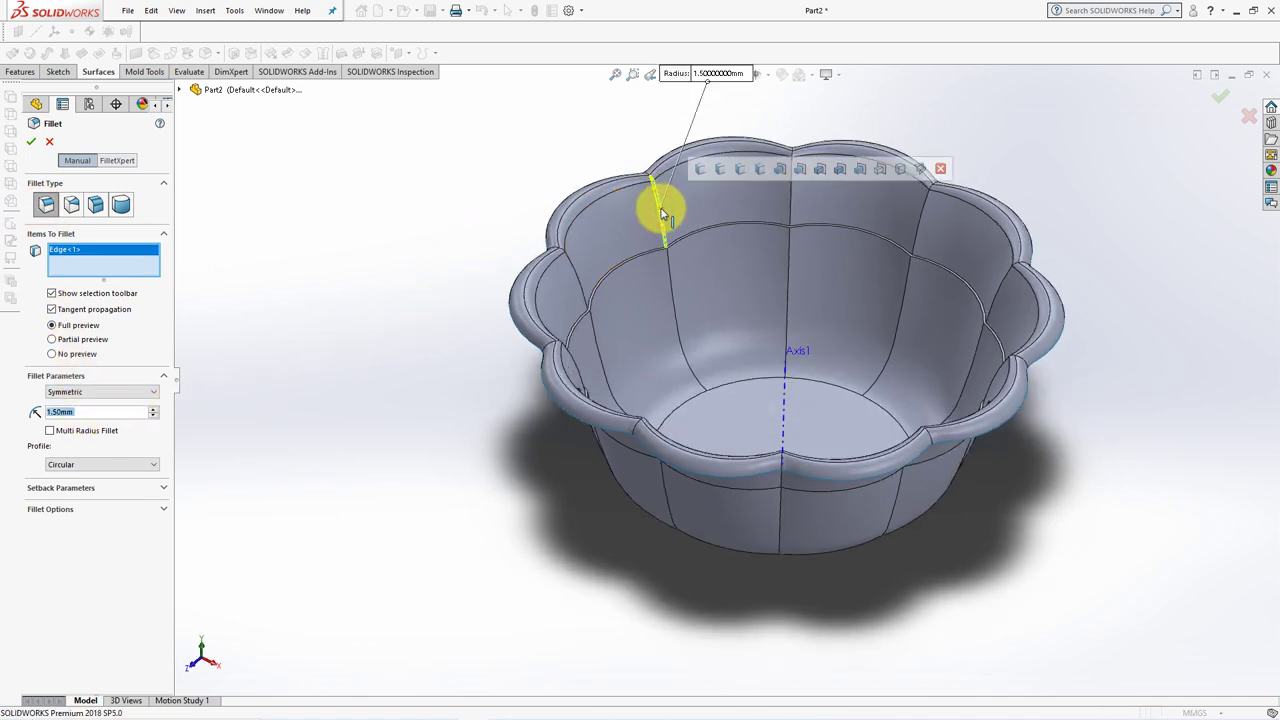
pyautogui.click(701, 171)
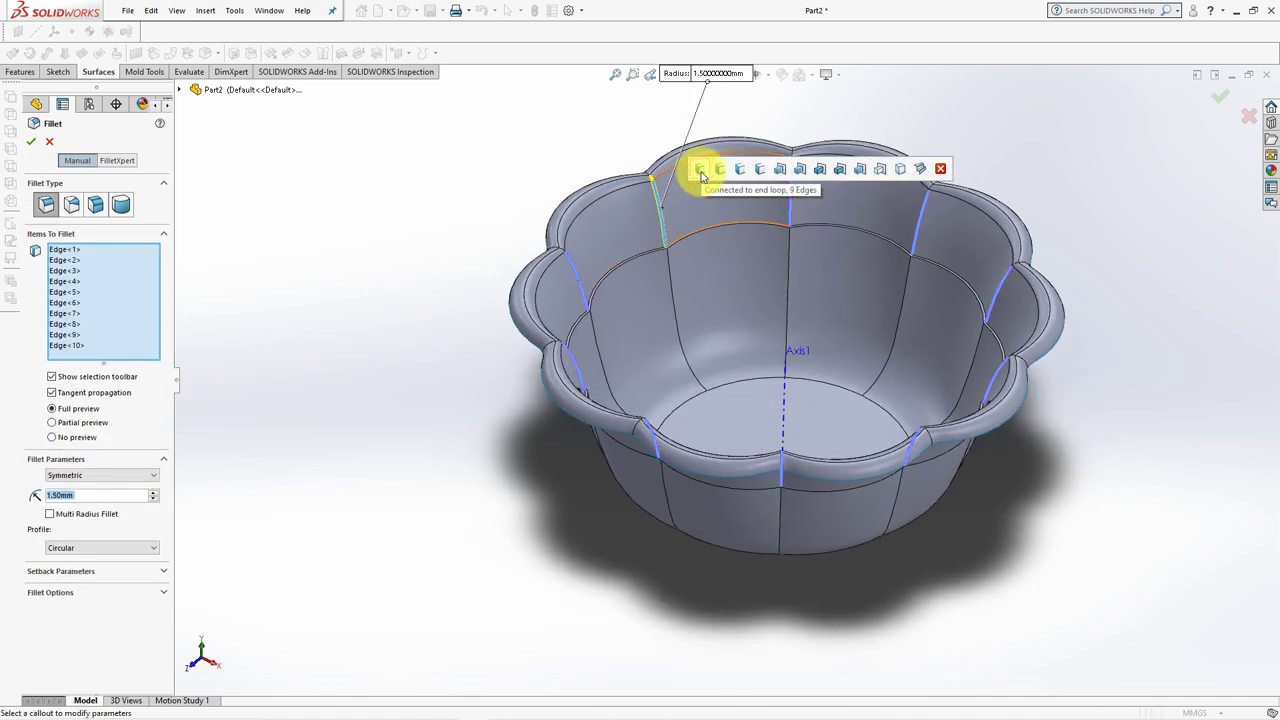
pyautogui.click(672, 283)
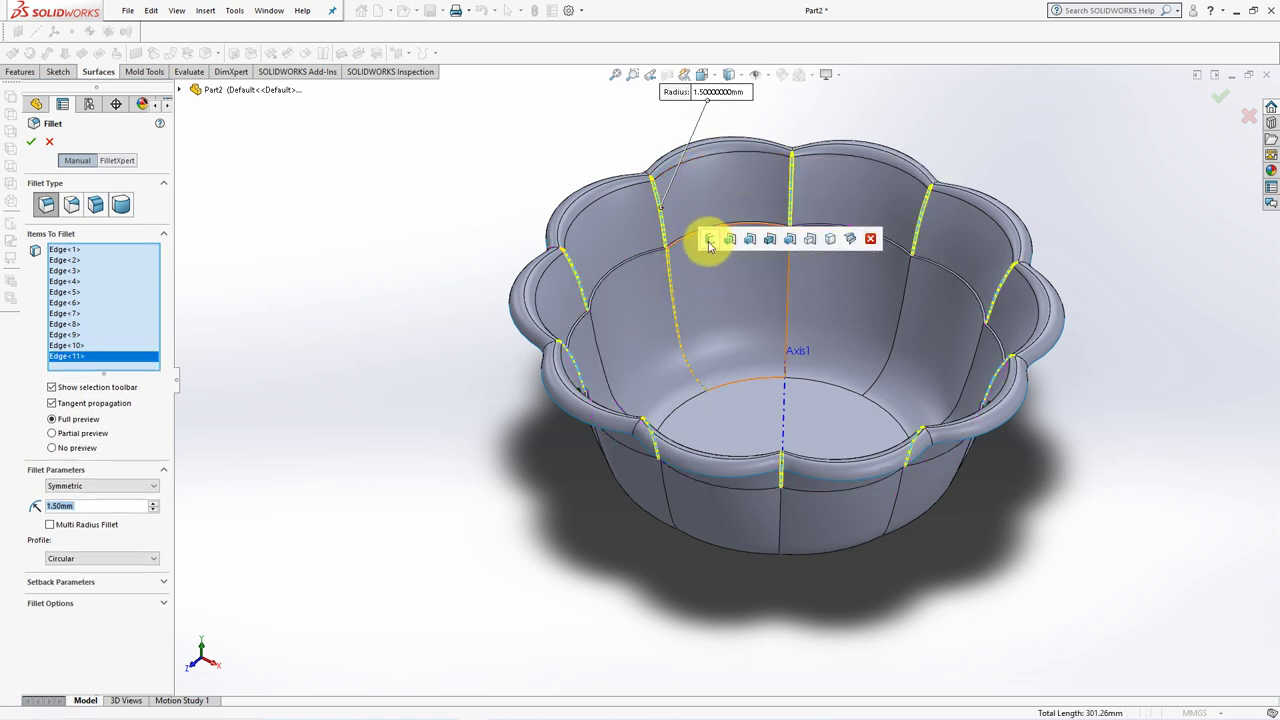
pyautogui.click(710, 240)
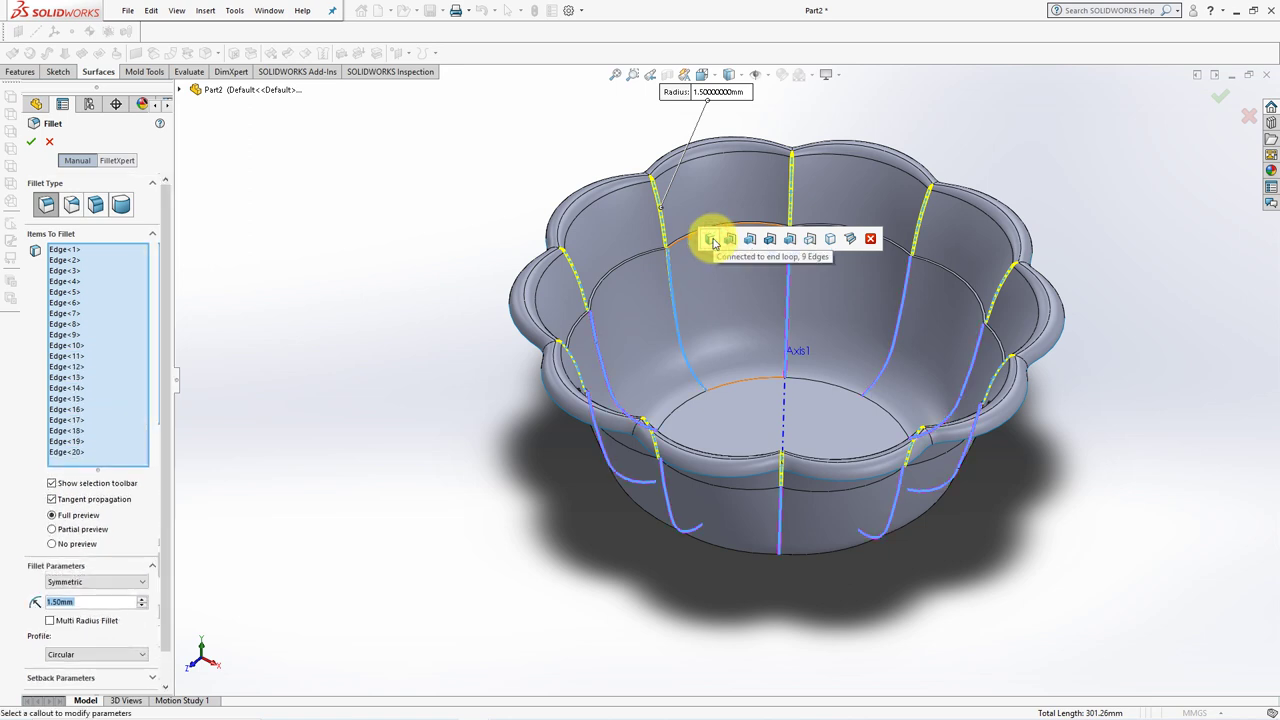
pyautogui.click(30, 142)
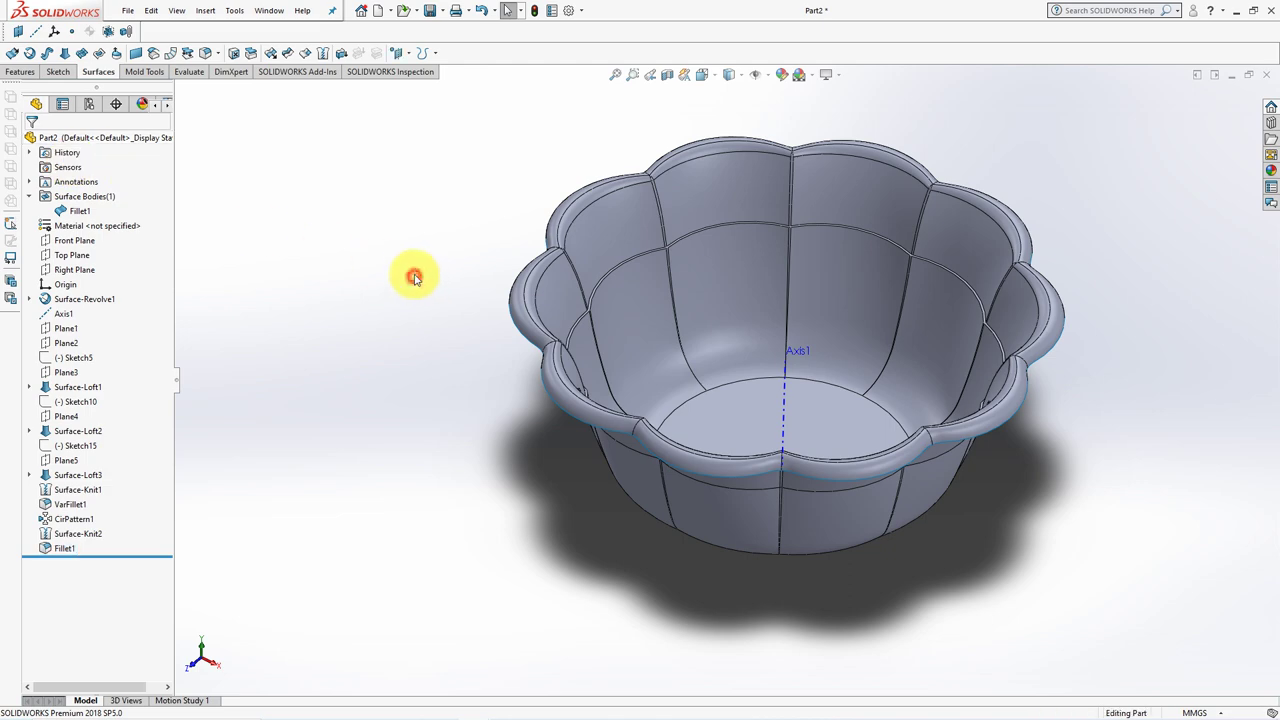
pyautogui.moveTo(414, 274)
pyautogui.mouseDown(button='middle')
pyautogui.moveTo(391, 283)
pyautogui.moveTo(433, 380)
pyautogui.moveTo(491, 423)
pyautogui.moveTo(491, 377)
pyautogui.moveTo(329, 291)
pyautogui.mouseUp(button='middle')
# Round the ten rim edges at the scallop dips with a 4 mm fillet
pyautogui.click(200, 52)
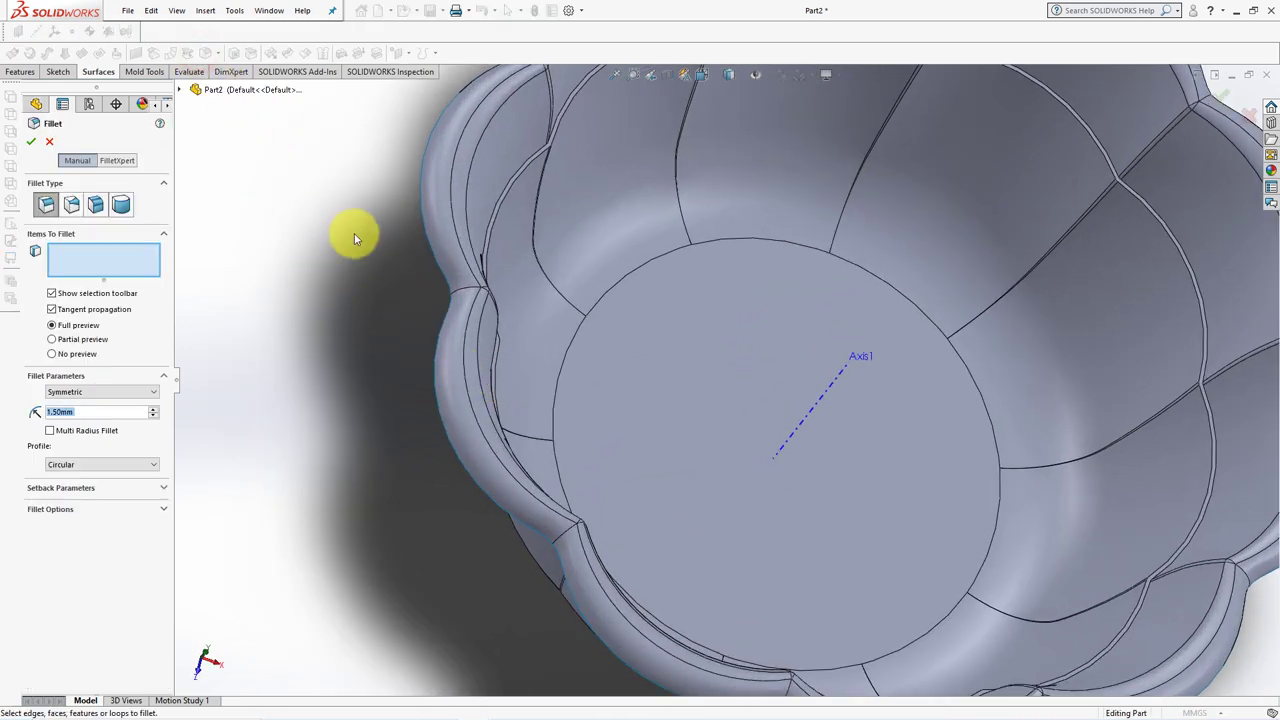
pyautogui.write('4')
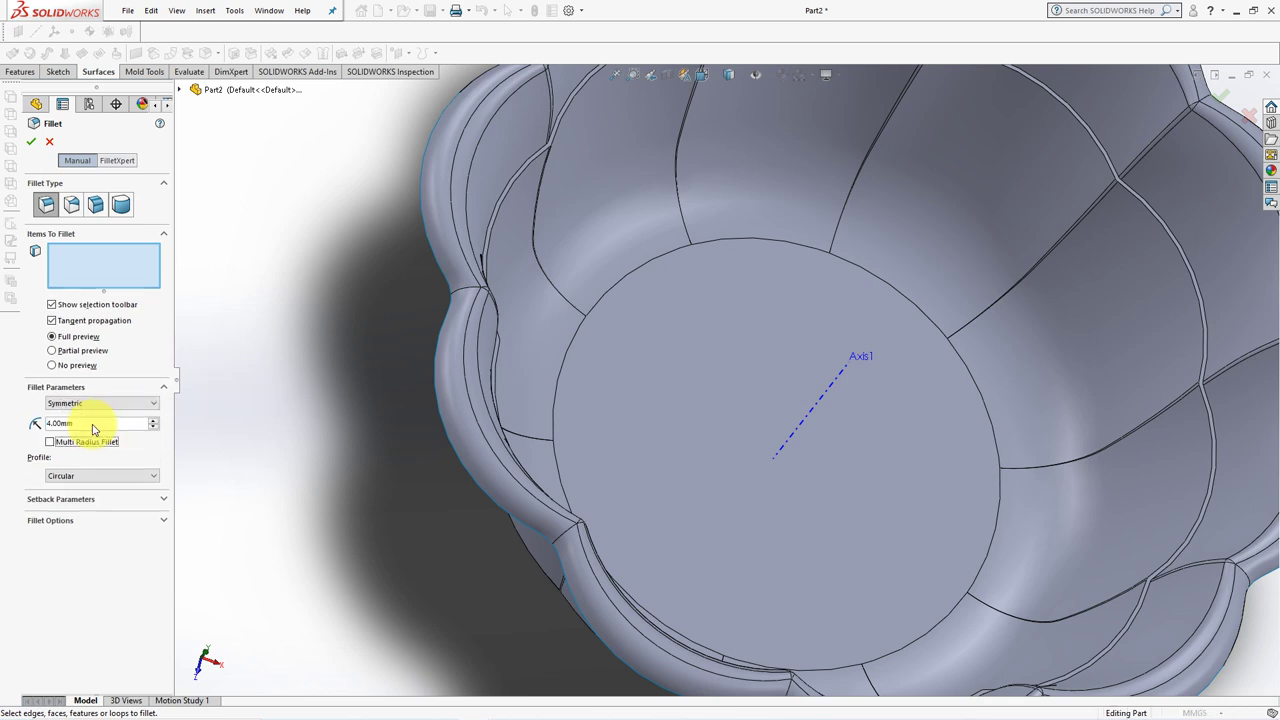
pyautogui.click(468, 291)
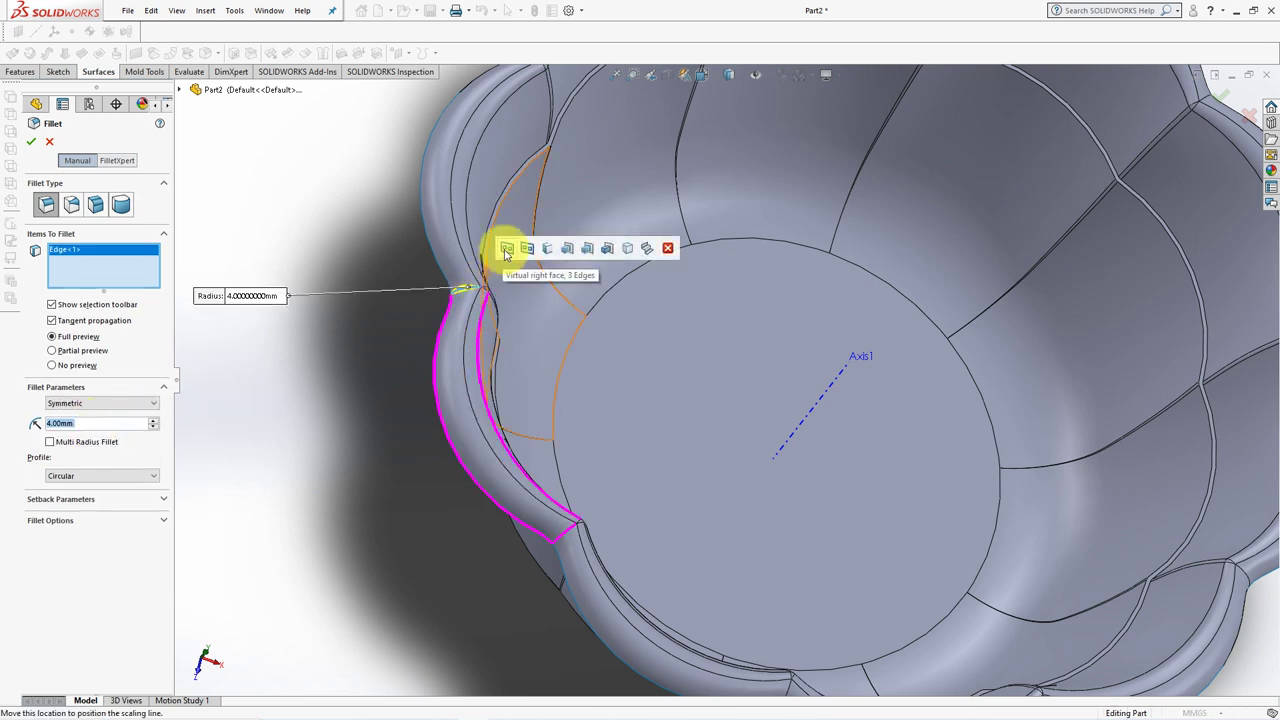
pyautogui.click(547, 250)
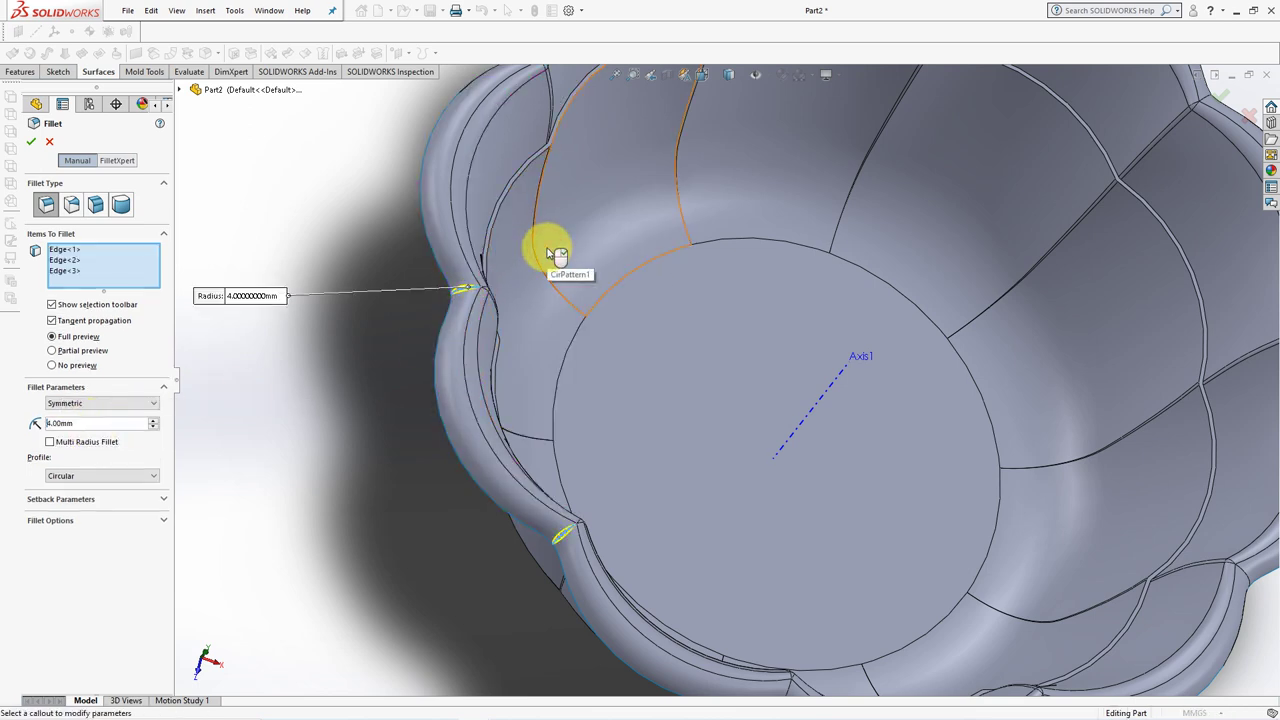
pyautogui.scroll(3, 548, 252)
pyautogui.scroll(2, 551, 257)
pyautogui.click(765, 575)
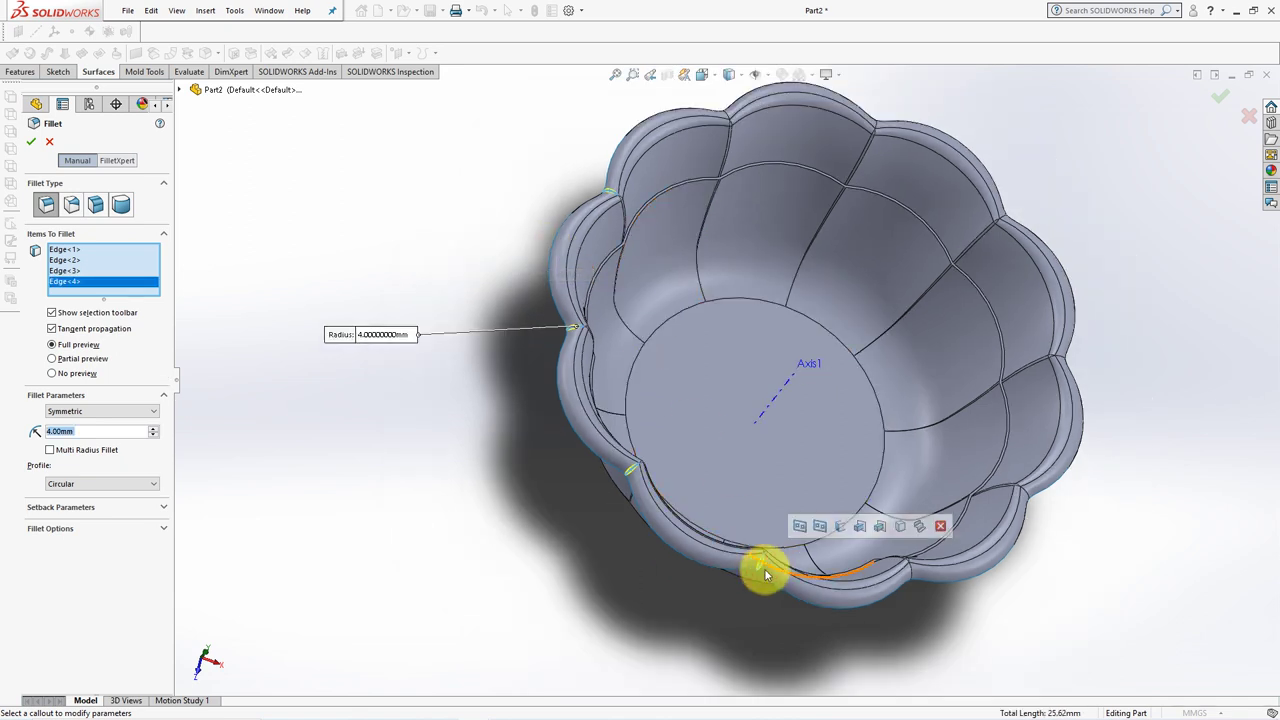
pyautogui.click(840, 526)
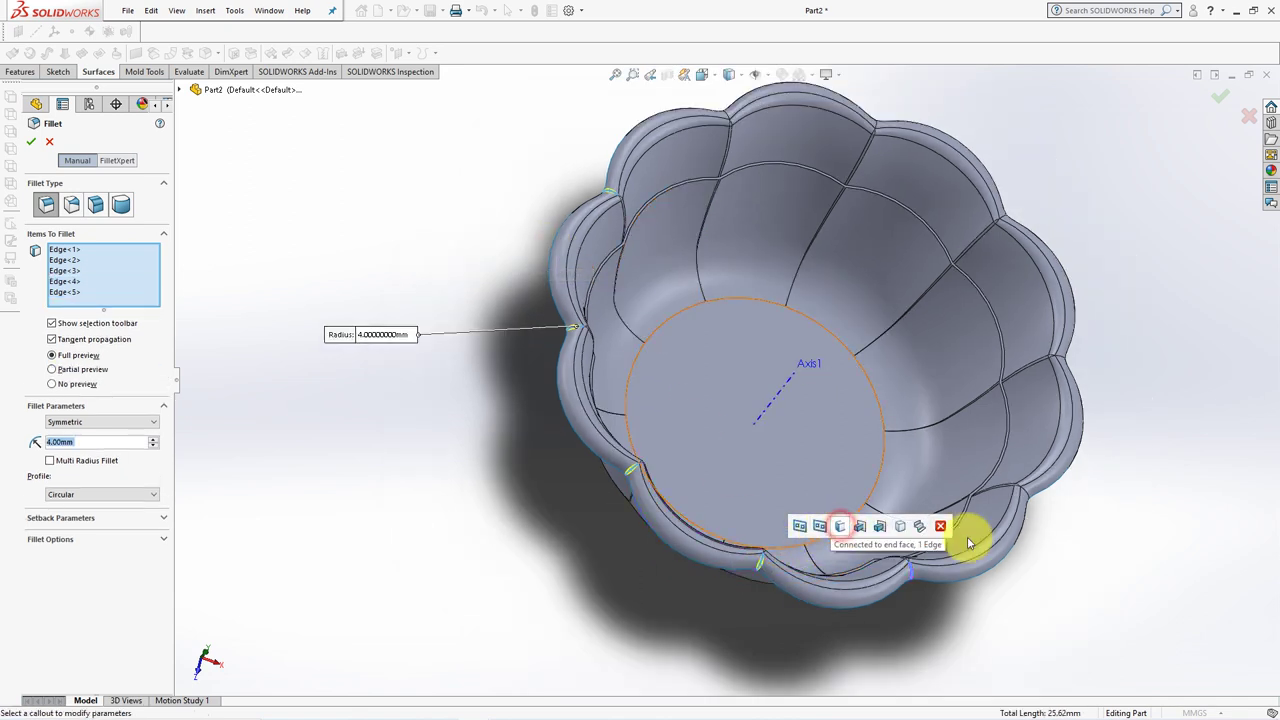
pyautogui.click(1037, 500)
pyautogui.click(1063, 362)
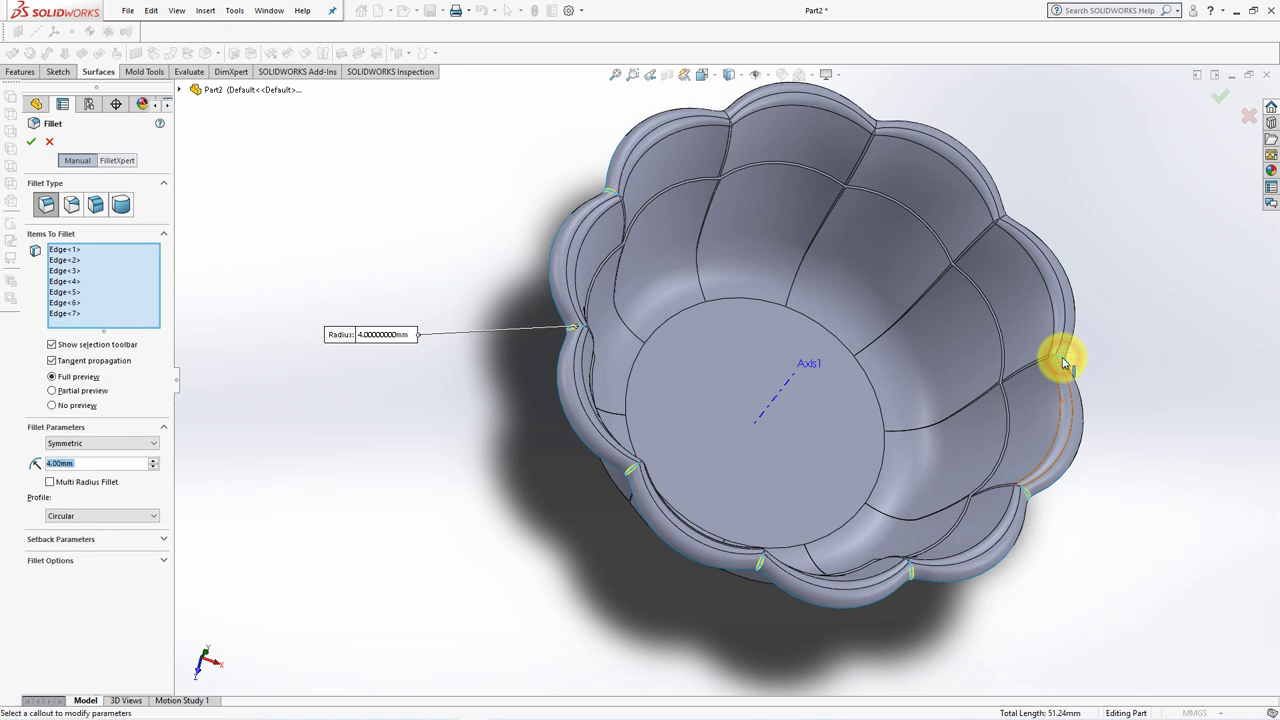
pyautogui.click(1003, 214)
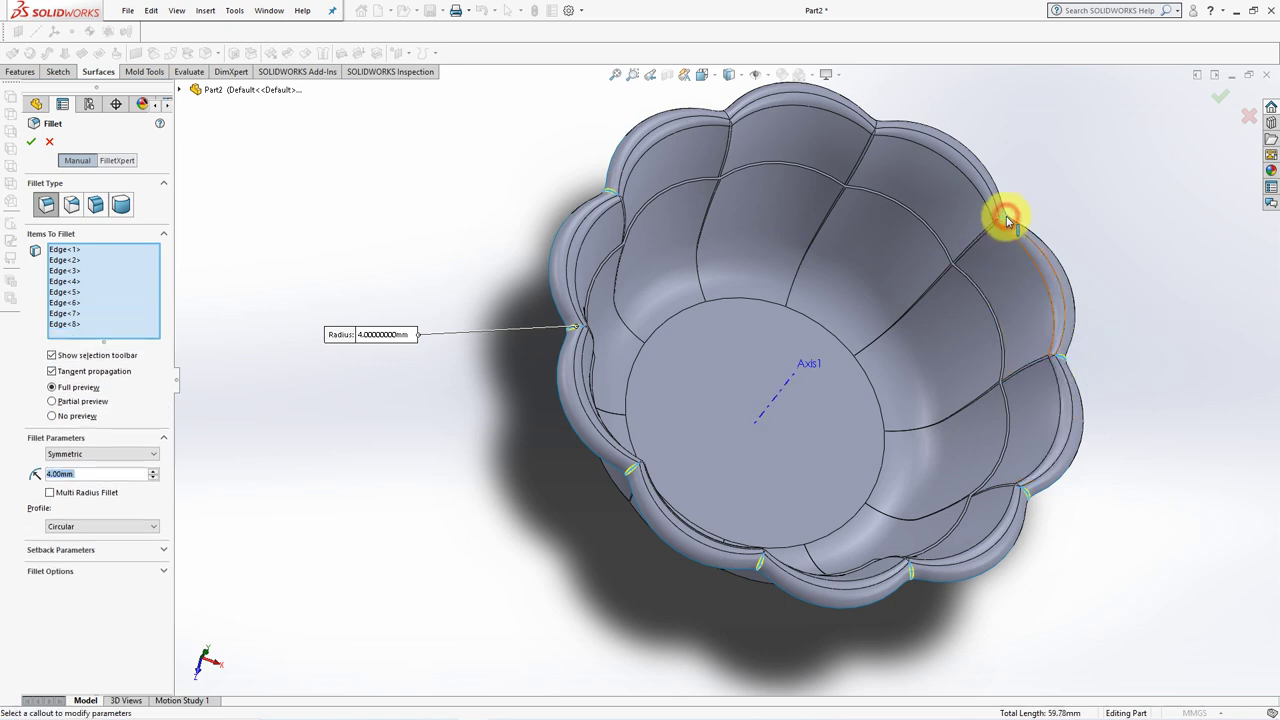
pyautogui.click(878, 128)
pyautogui.click(727, 119)
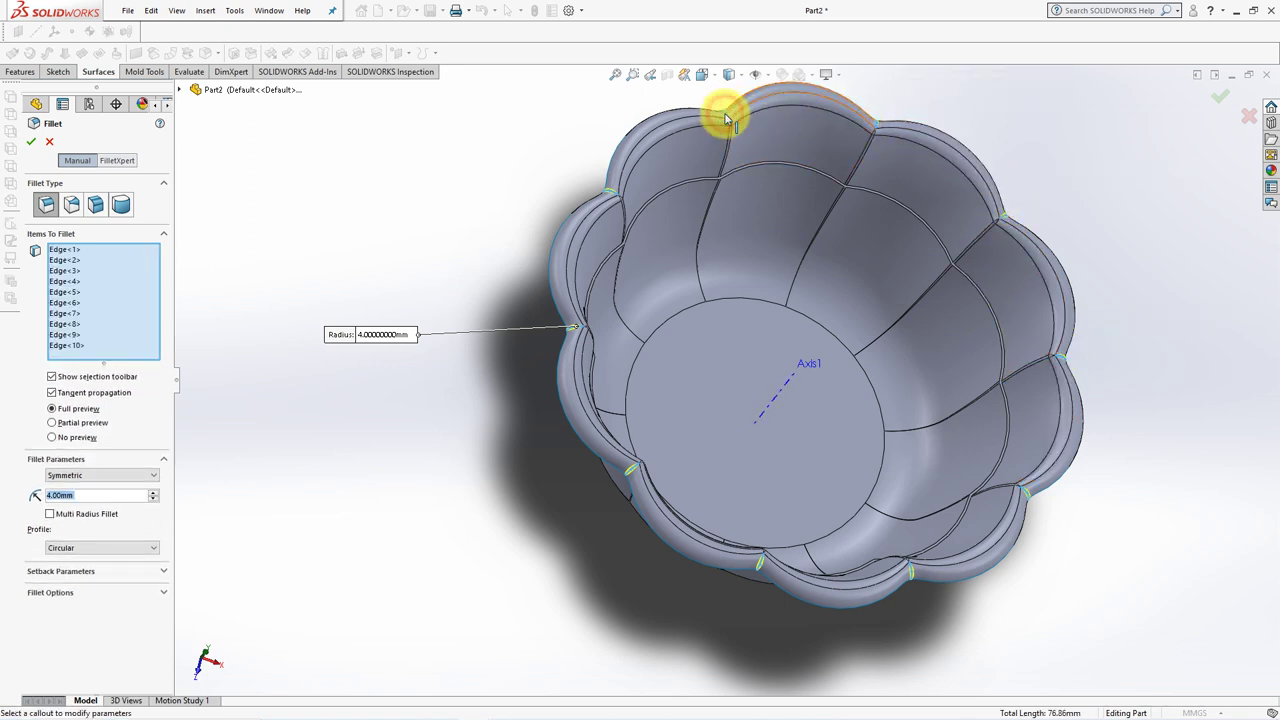
pyautogui.click(31, 143)
pyautogui.moveTo(286, 277)
pyautogui.mouseDown(button='middle')
pyautogui.moveTo(400, 312)
pyautogui.moveTo(329, 171)
pyautogui.mouseUp(button='middle')
# Thicken the Fillet2 surface on side 1 into a 0.70 mm-thick solid bowl
pyautogui.click(340, 55)
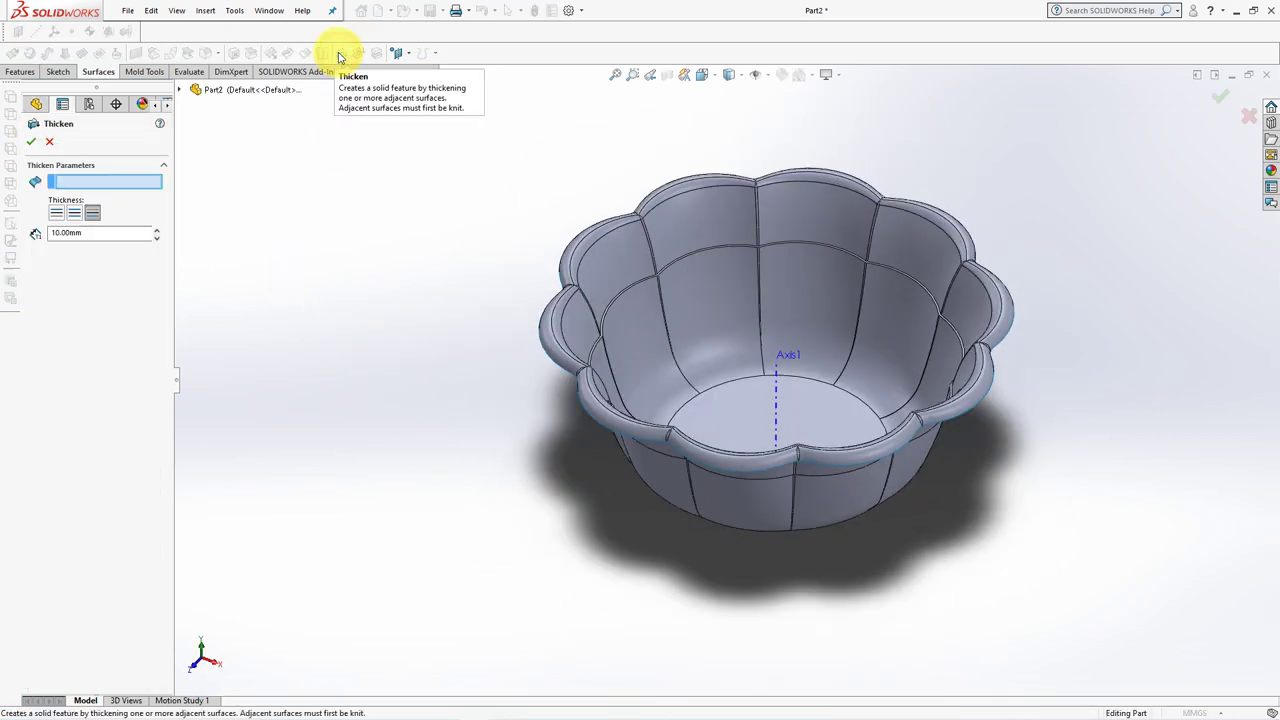
pyautogui.click(630, 325)
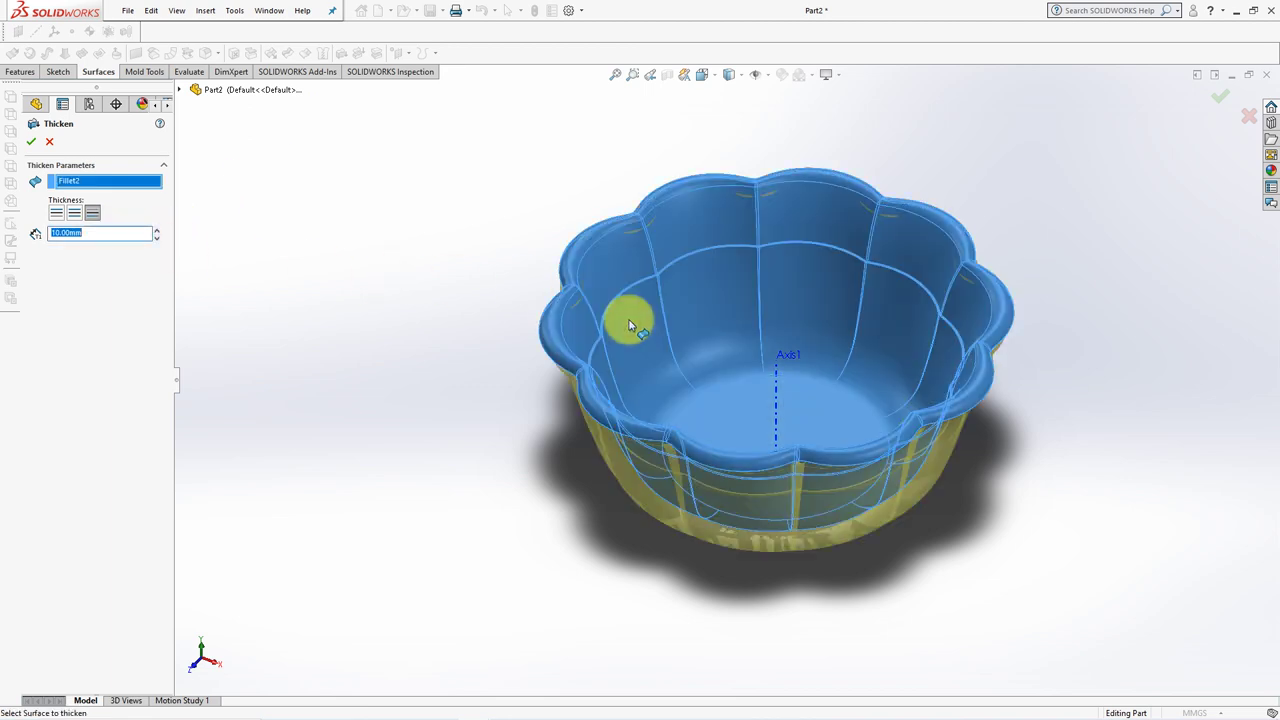
pyautogui.click(98, 237)
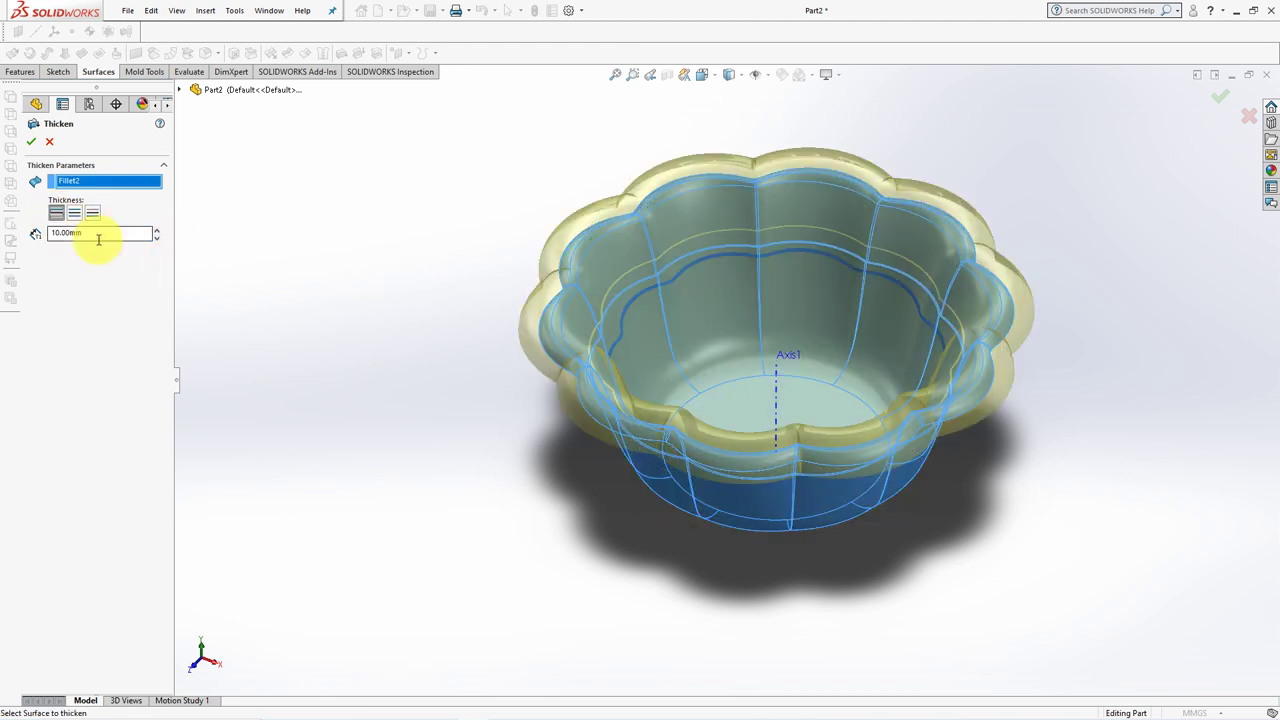
pyautogui.write('0.7')
pyautogui.press('Return')
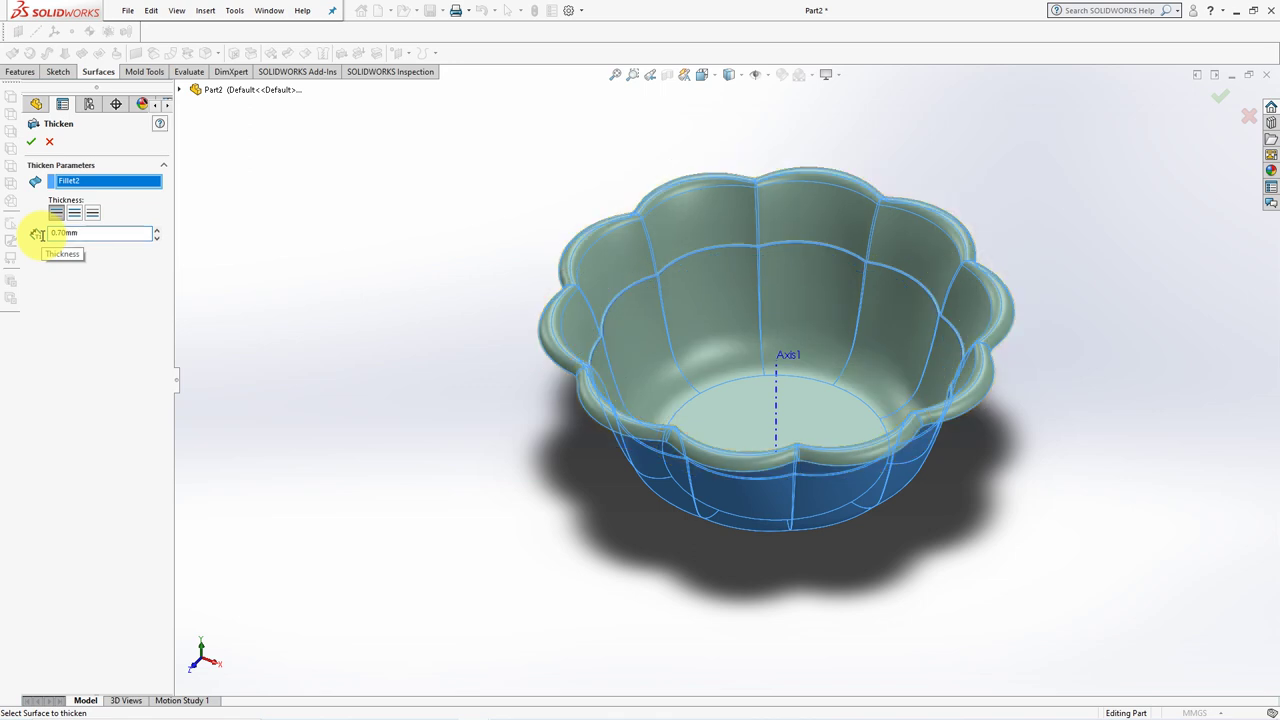
pyautogui.moveTo(388, 340); pyautogui.dragTo(391, 214, button='middle')
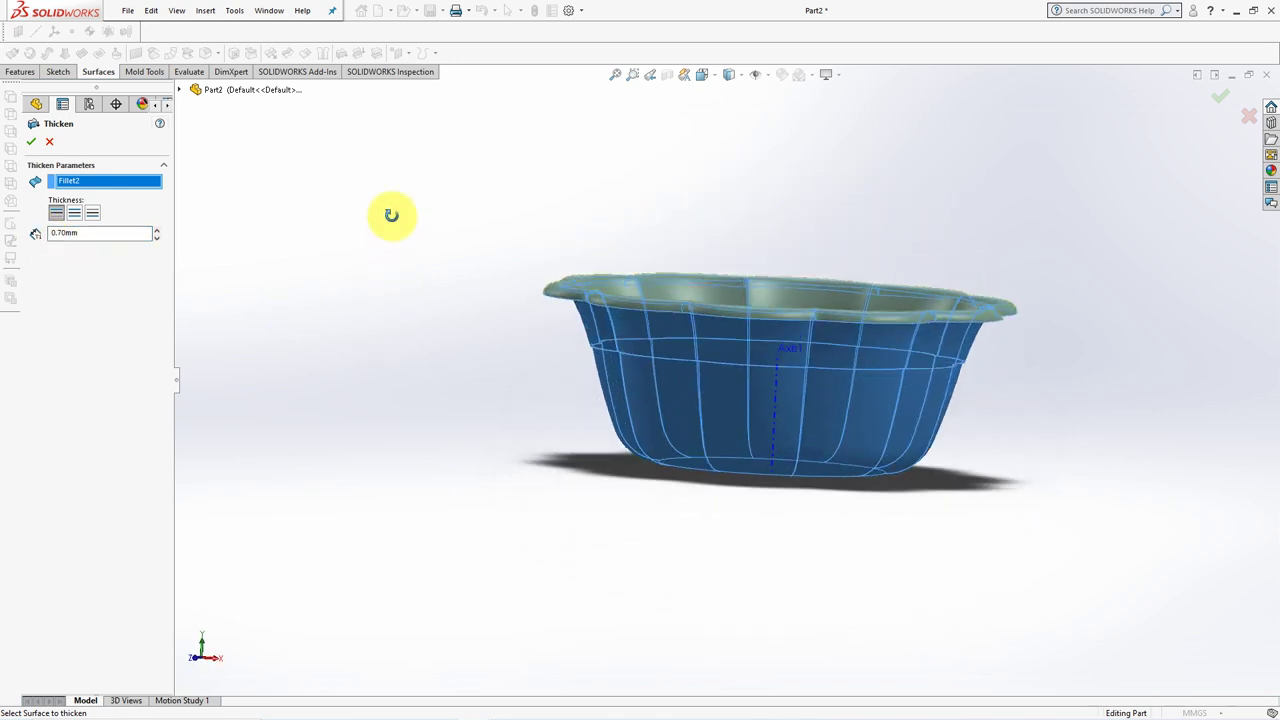
pyautogui.click(30, 143)
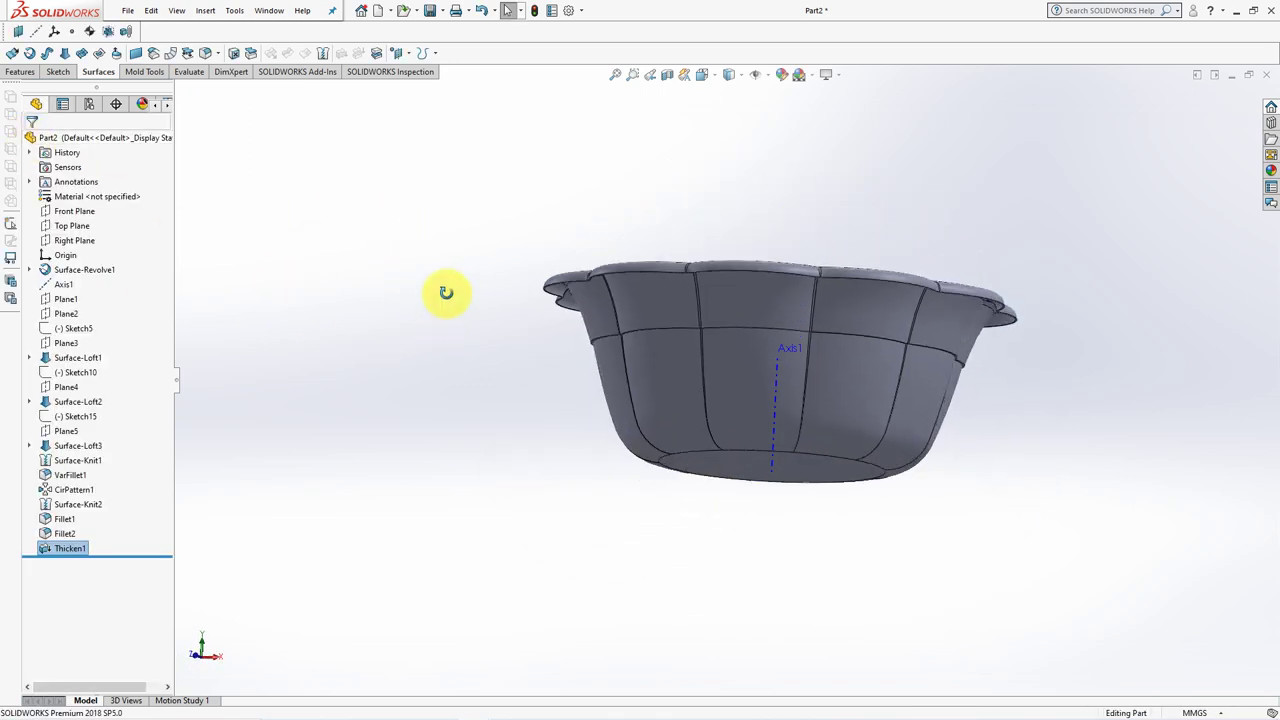
# Select the first outer rim faces of Thicken1 while working around the scalloped edge
pyautogui.moveTo(443, 291); pyautogui.dragTo(651, 318, button='middle')
pyautogui.scroll(3, 651, 318)
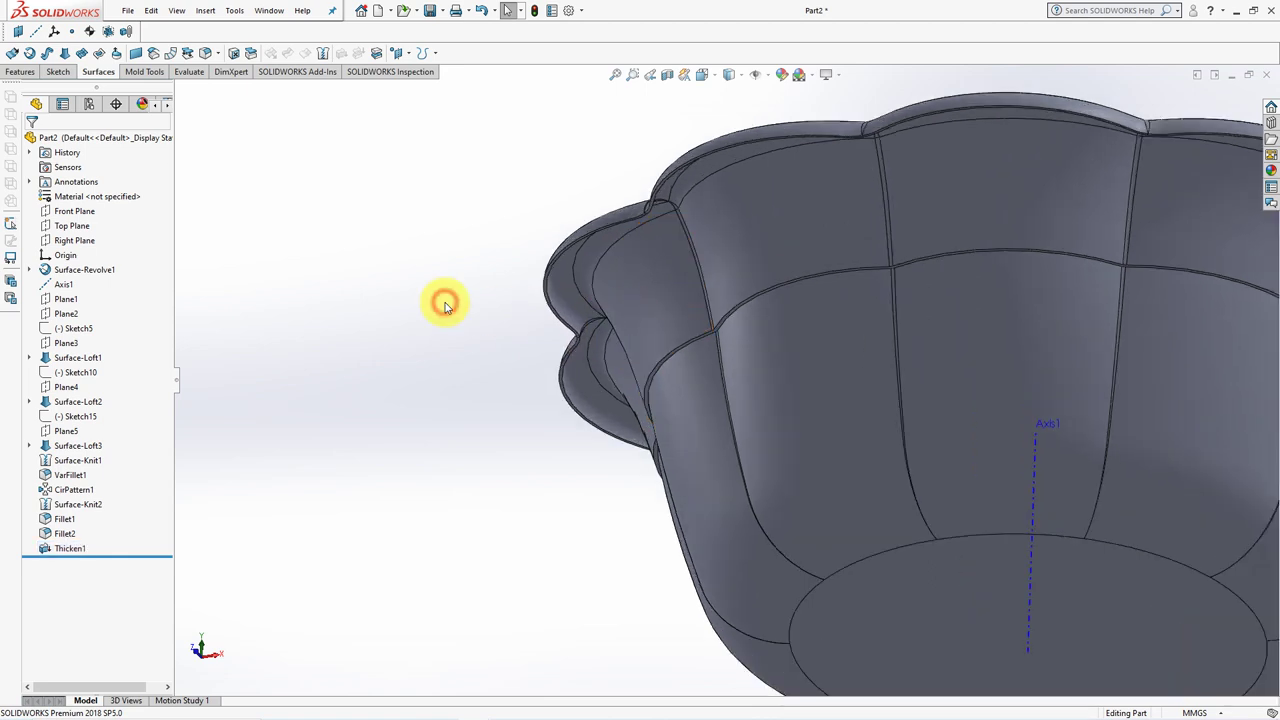
pyautogui.moveTo(446, 307)
pyautogui.mouseDown(button='middle')
pyautogui.moveTo(309, 306)
pyautogui.moveTo(390, 393)
pyautogui.mouseUp(button='middle')
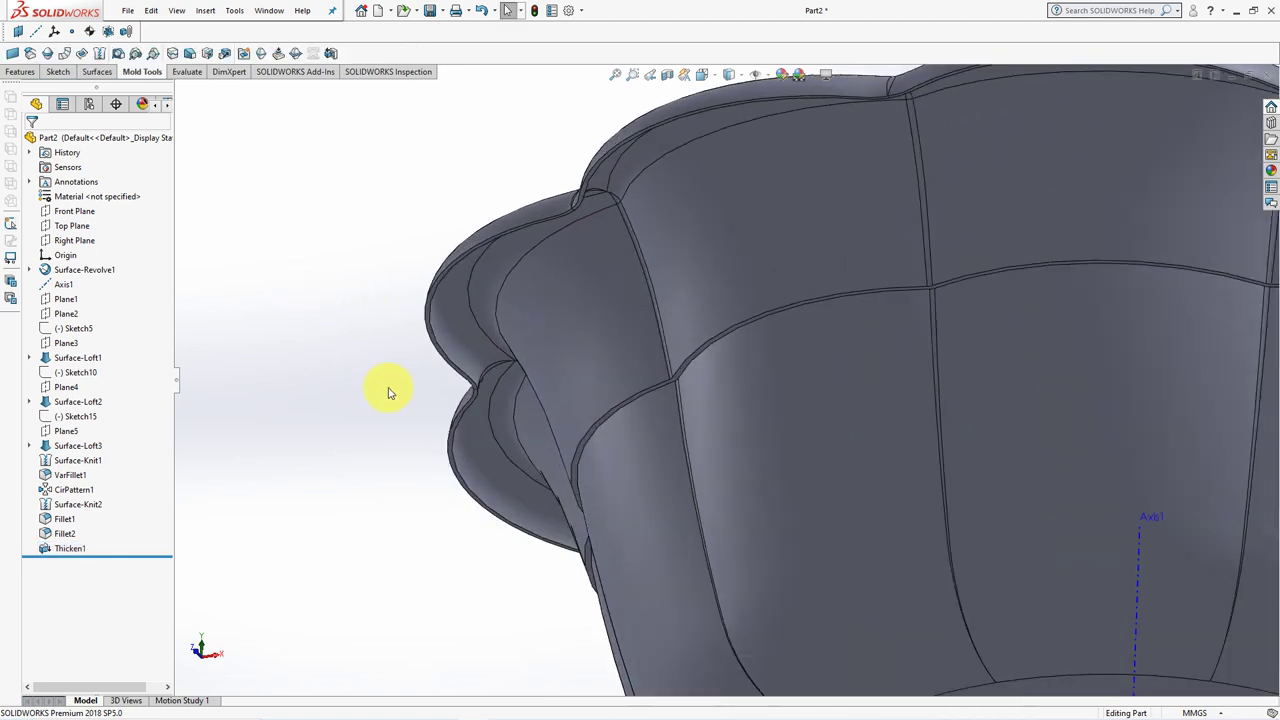
pyautogui.scroll(-3, 447, 365)
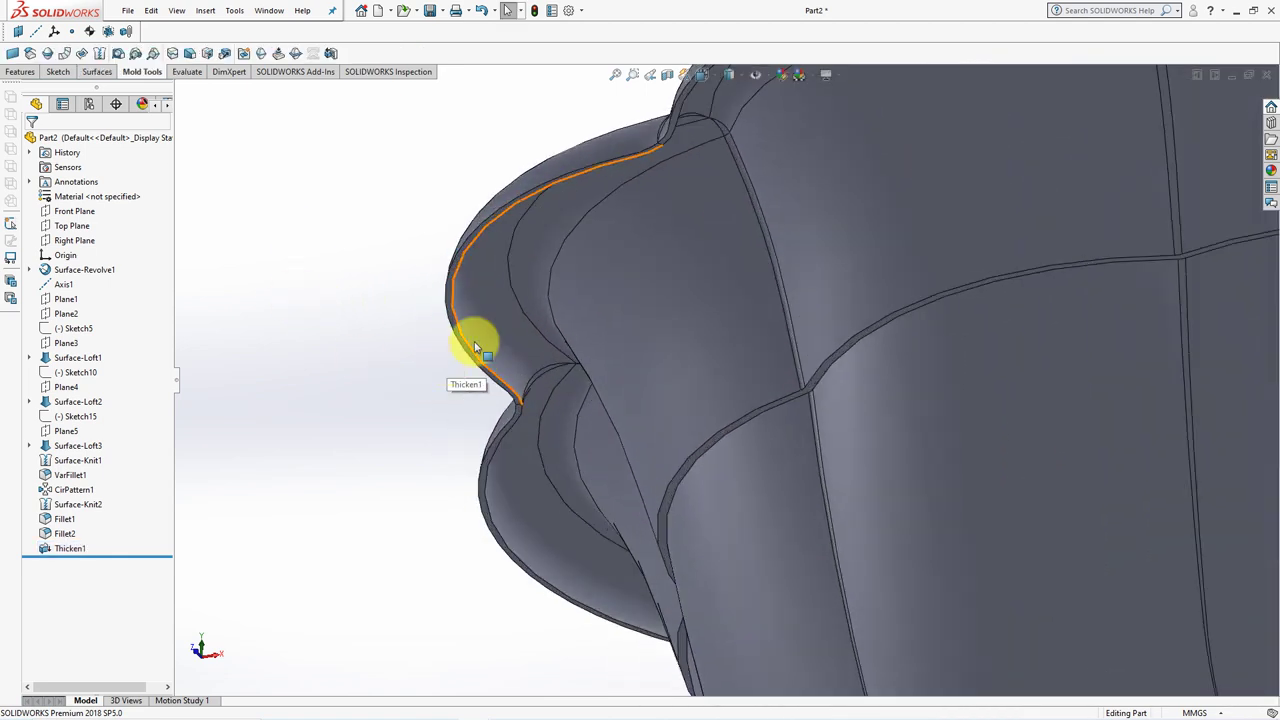
pyautogui.click(470, 356)
pyautogui.keyDown('ctrl'); pyautogui.moveTo(499, 422); pyautogui.dragTo(406, 274, button='middle'); pyautogui.keyUp('ctrl')
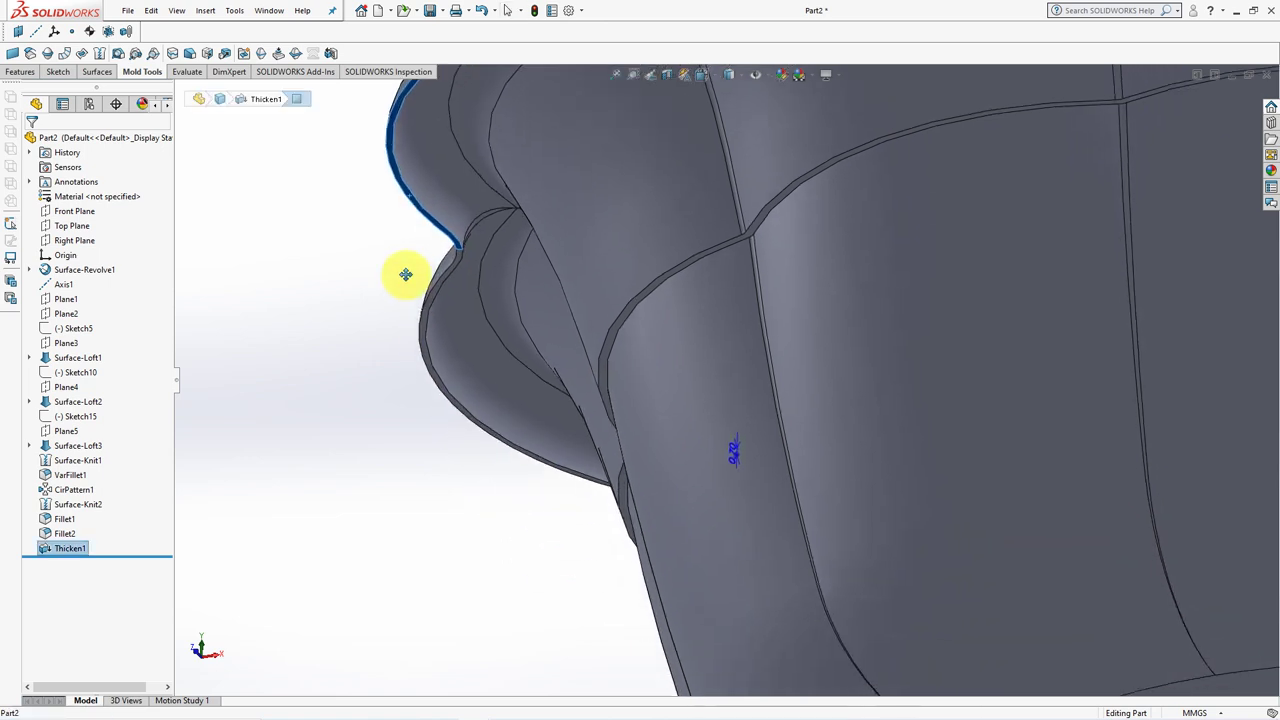
pyautogui.scroll(3, 423, 329)
pyautogui.moveTo(423, 329)
pyautogui.mouseDown(button='middle')
pyautogui.moveTo(694, 240)
pyautogui.moveTo(500, 309)
pyautogui.mouseUp(button='middle')
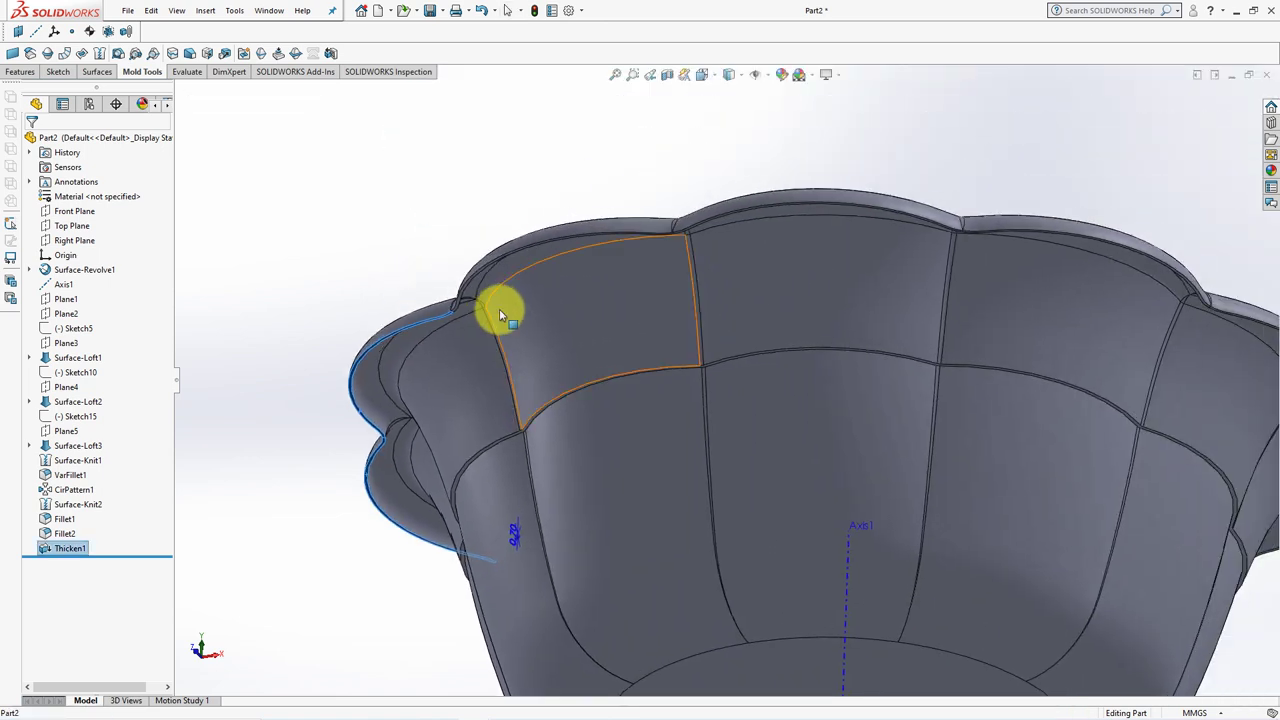
pyautogui.scroll(-3, 468, 322)
pyautogui.keyDown('ctrl'); pyautogui.click(489, 334); pyautogui.keyUp('ctrl')
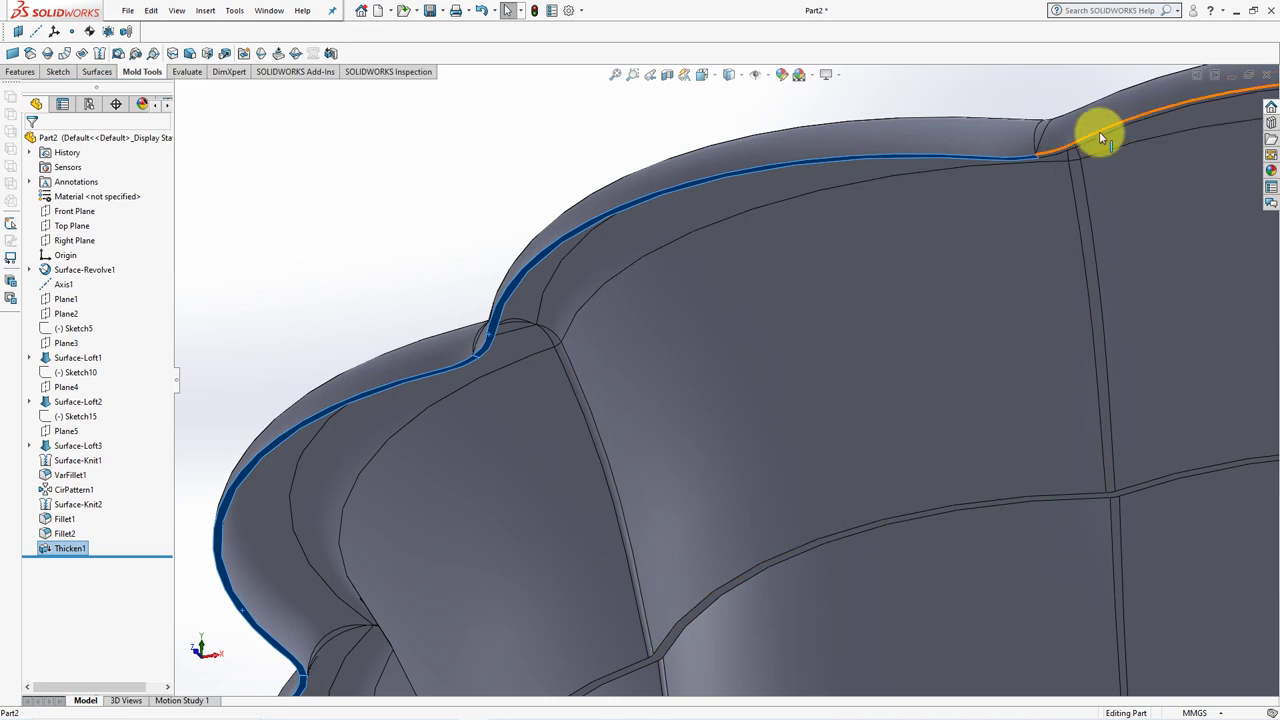
pyautogui.scroll(-2, 1097, 135)
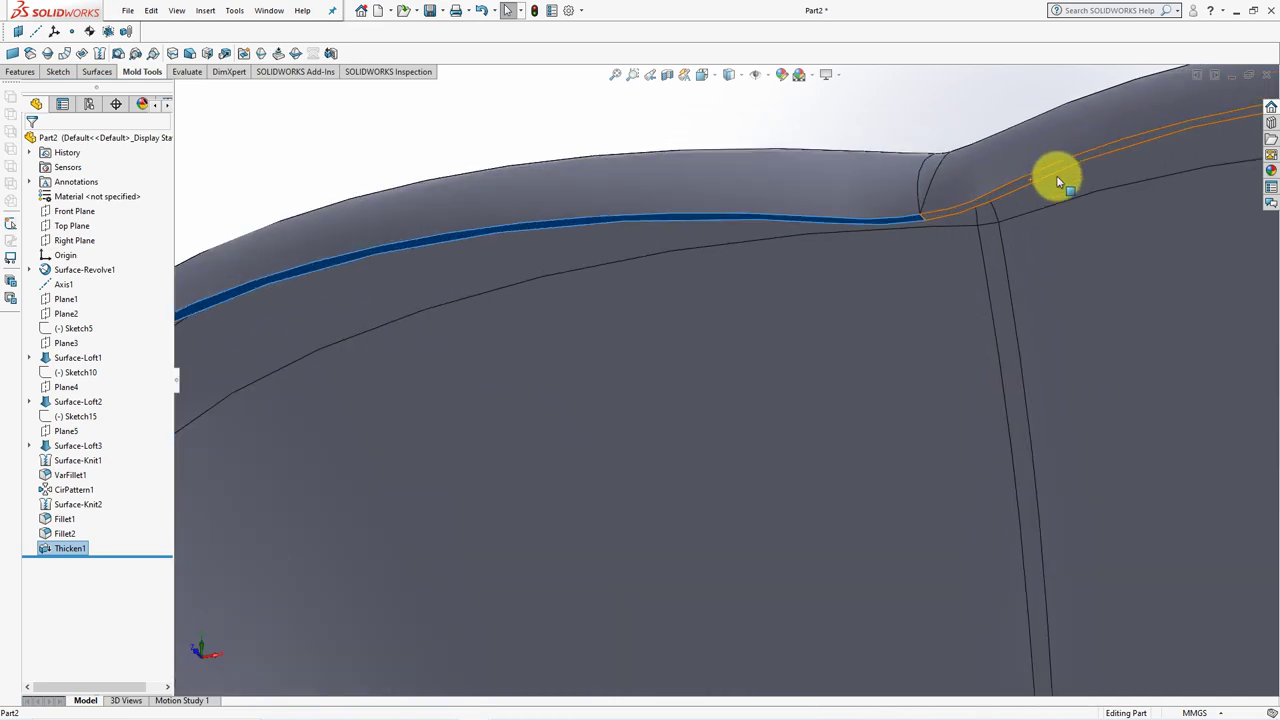
pyautogui.keyDown('ctrl'); pyautogui.click(1056, 175); pyautogui.keyUp('ctrl')
pyautogui.scroll(3, 1056, 175)
pyautogui.moveTo(958, 200)
pyautogui.mouseDown(button='middle')
pyautogui.moveTo(886, 274)
pyautogui.moveTo(951, 234)
pyautogui.mouseUp(button='middle')
pyautogui.scroll(-3, 960, 348)
pyautogui.scroll(-2, 829, 305)
pyautogui.keyDown('ctrl'); pyautogui.click(829, 303); pyautogui.keyUp('ctrl')
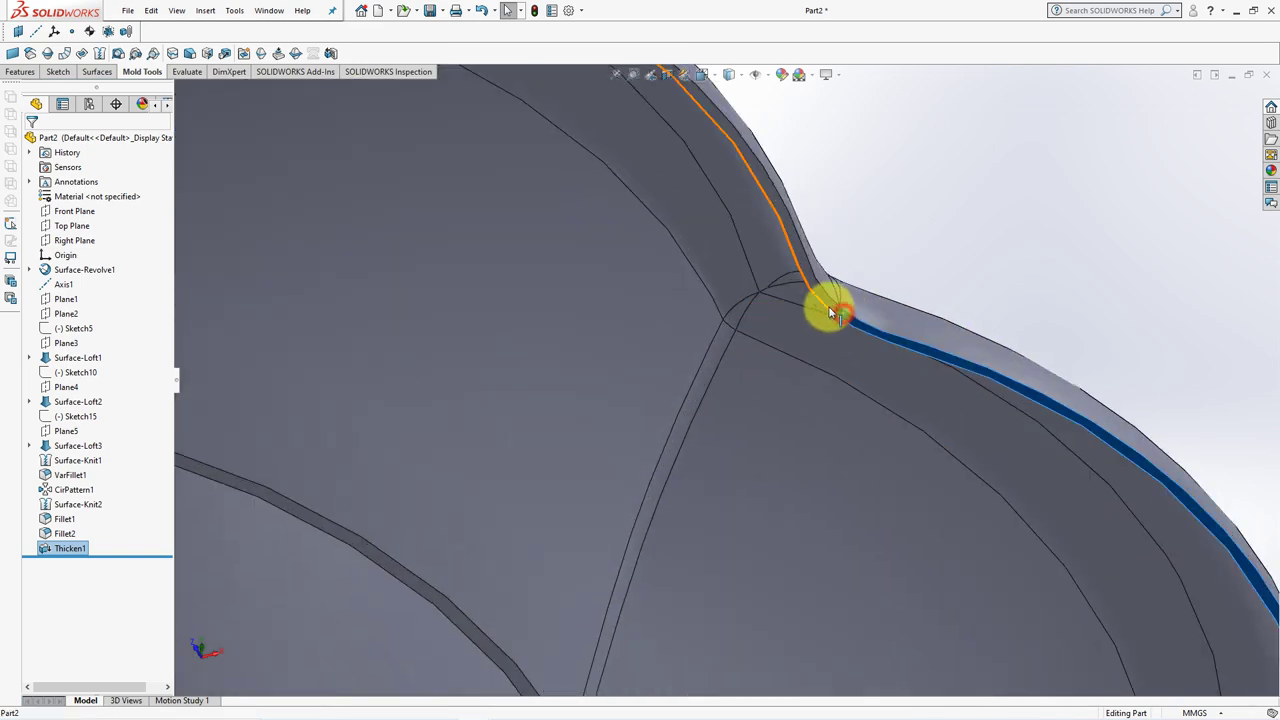
pyautogui.keyDown('ctrl'); pyautogui.click(829, 301); pyautogui.keyUp('ctrl')
# Add the remaining outer rim faces from the underside to complete the ten-face selection
pyautogui.scroll(3, 829, 301)
pyautogui.moveTo(858, 402)
pyautogui.mouseDown(button='middle')
pyautogui.moveTo(794, 337)
pyautogui.moveTo(891, 214)
pyautogui.mouseUp(button='middle')
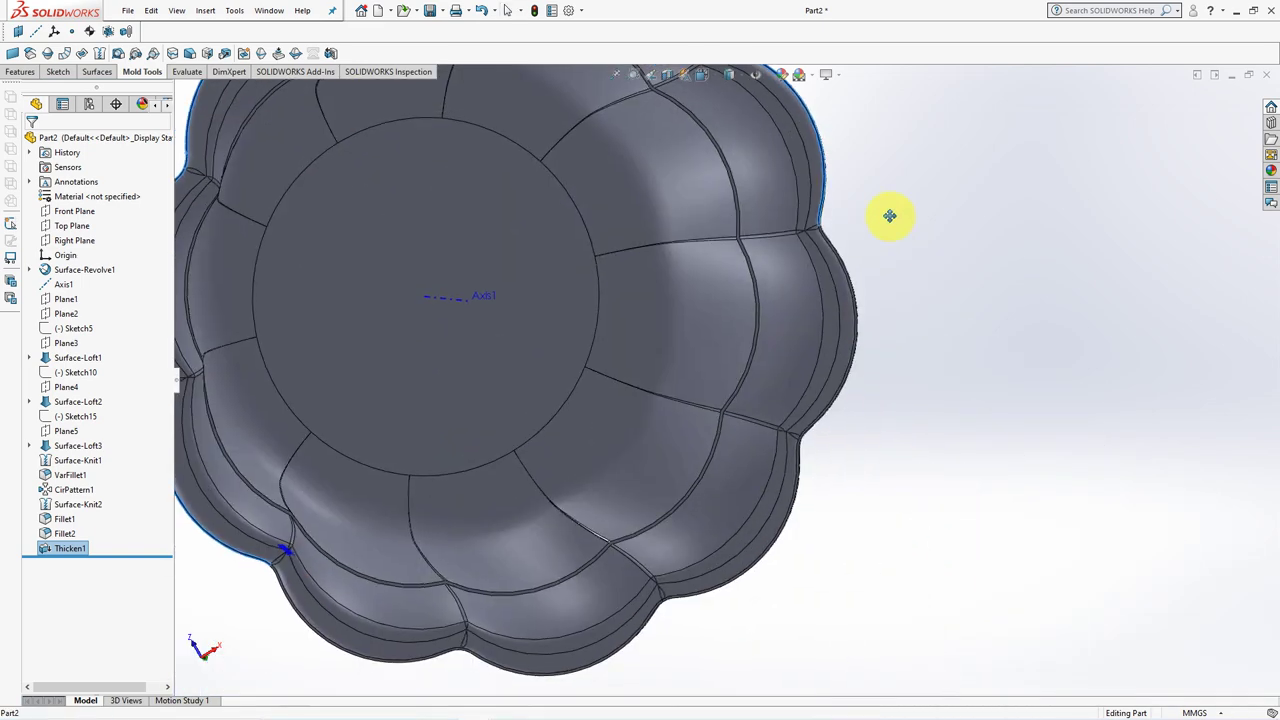
pyautogui.scroll(-3, 766, 414)
pyautogui.scroll(-2, 657, 352)
pyautogui.keyDown('ctrl'); pyautogui.click(657, 352); pyautogui.keyUp('ctrl')
pyautogui.scroll(3, 751, 408)
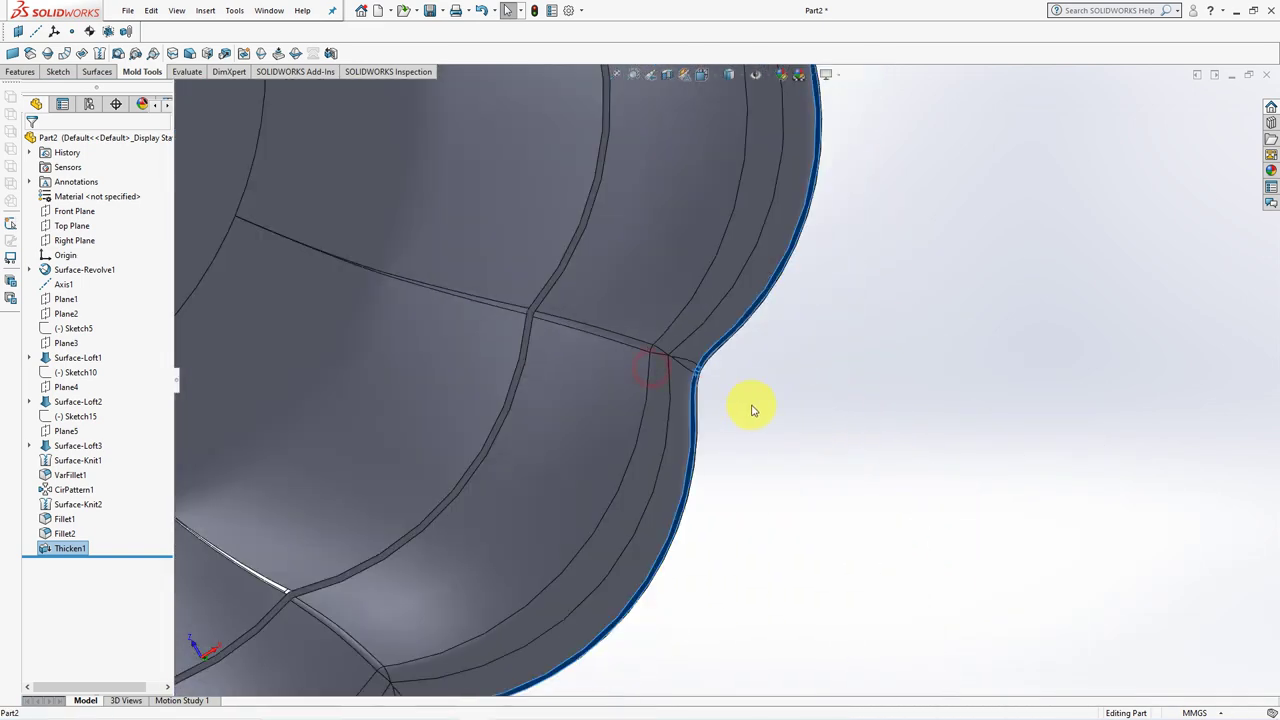
pyautogui.scroll(2, 751, 408)
pyautogui.scroll(-3, 335, 615)
pyautogui.scroll(-1, 558, 505)
pyautogui.keyDown('ctrl'); pyautogui.click(614, 428); pyautogui.keyUp('ctrl')
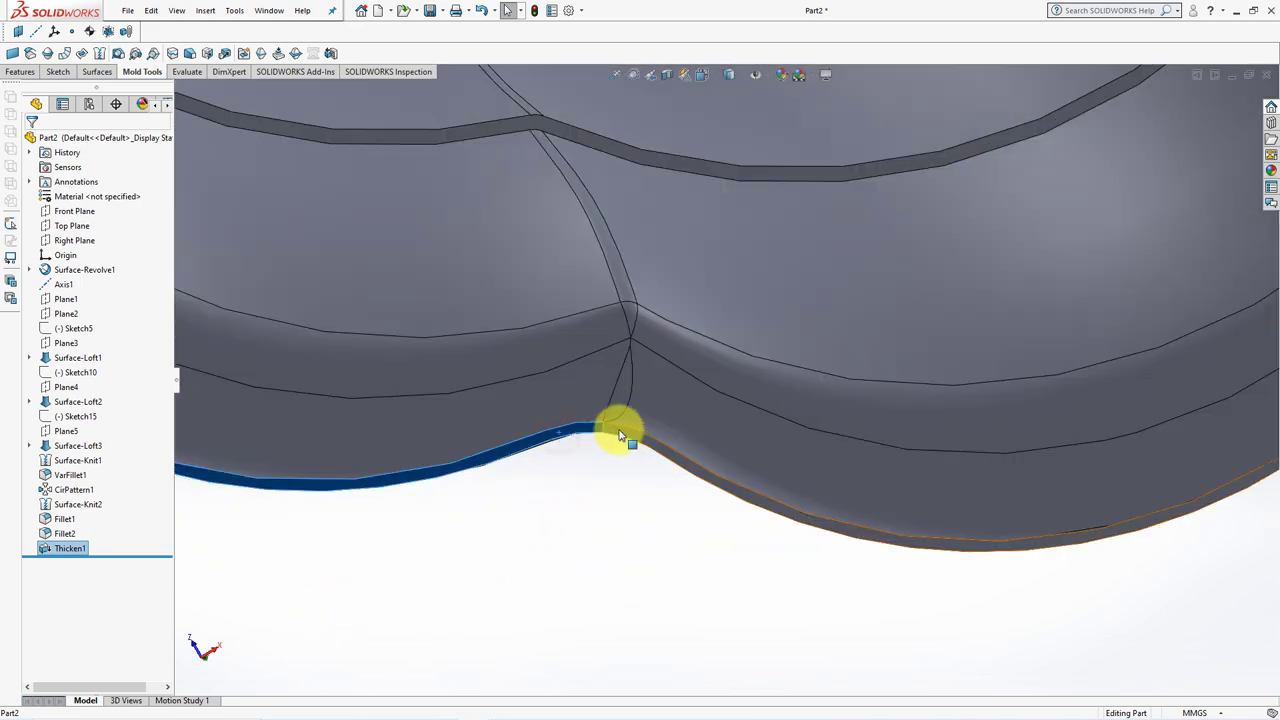
pyautogui.scroll(3, 614, 428)
pyautogui.scroll(2, 490, 400)
pyautogui.scroll(3, 490, 400)
pyautogui.moveTo(491, 323)
pyautogui.mouseDown(button='middle')
pyautogui.moveTo(528, 331)
pyautogui.moveTo(500, 414)
pyautogui.mouseUp(button='middle')
pyautogui.scroll(-4, 483, 325)
pyautogui.scroll(-1, 483, 325)
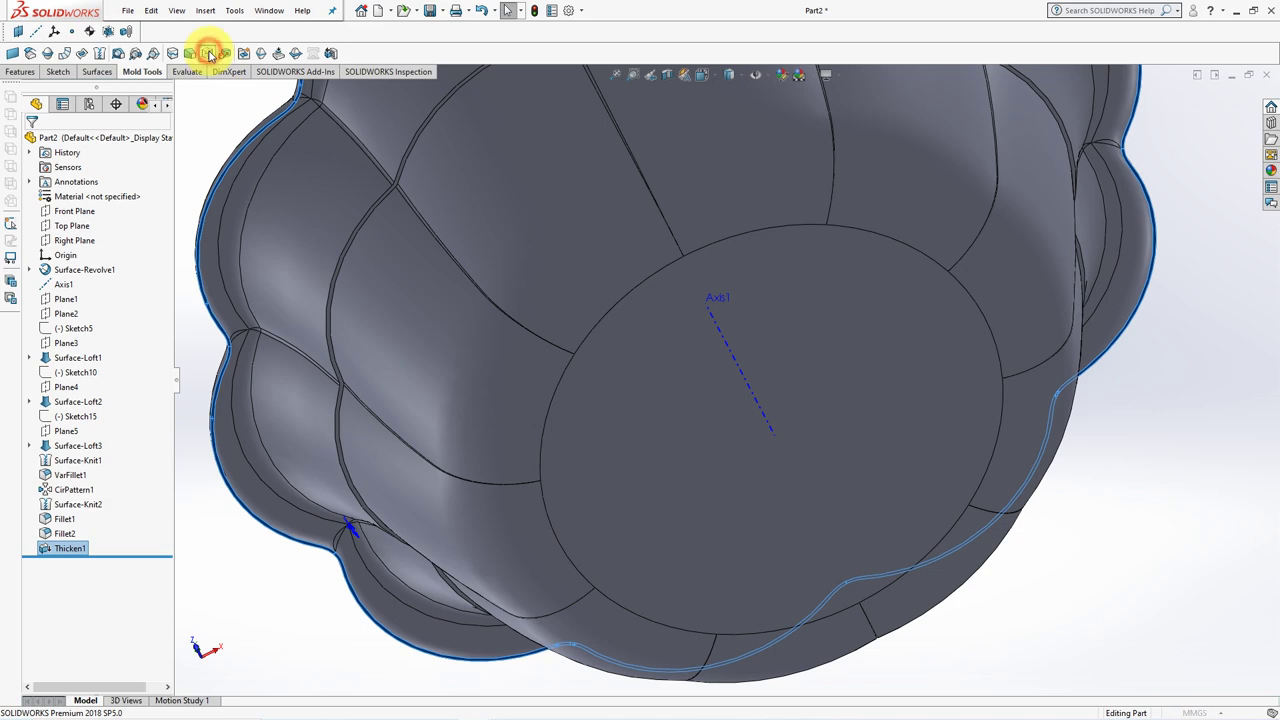
# Offset the selected rim faces outward by 0.50 mm with Move Face, then select Plane5
pyautogui.click(209, 54)
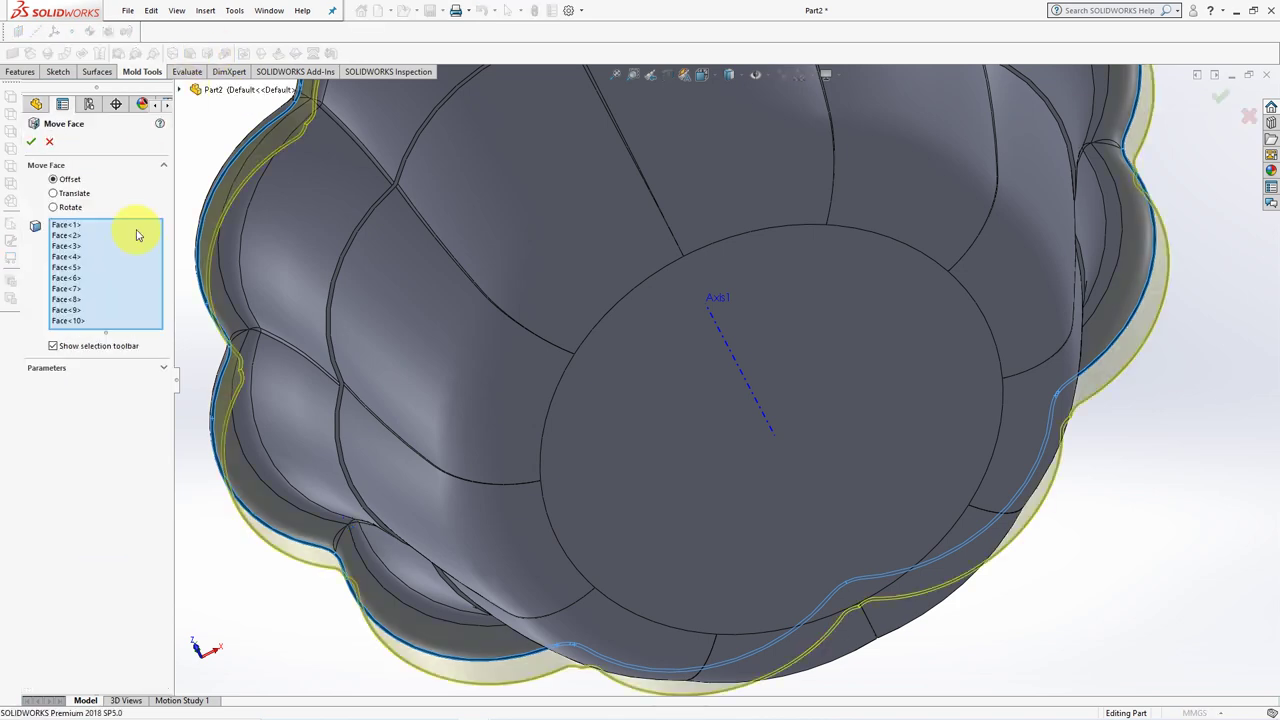
pyautogui.hotkey('ctrl', '7')
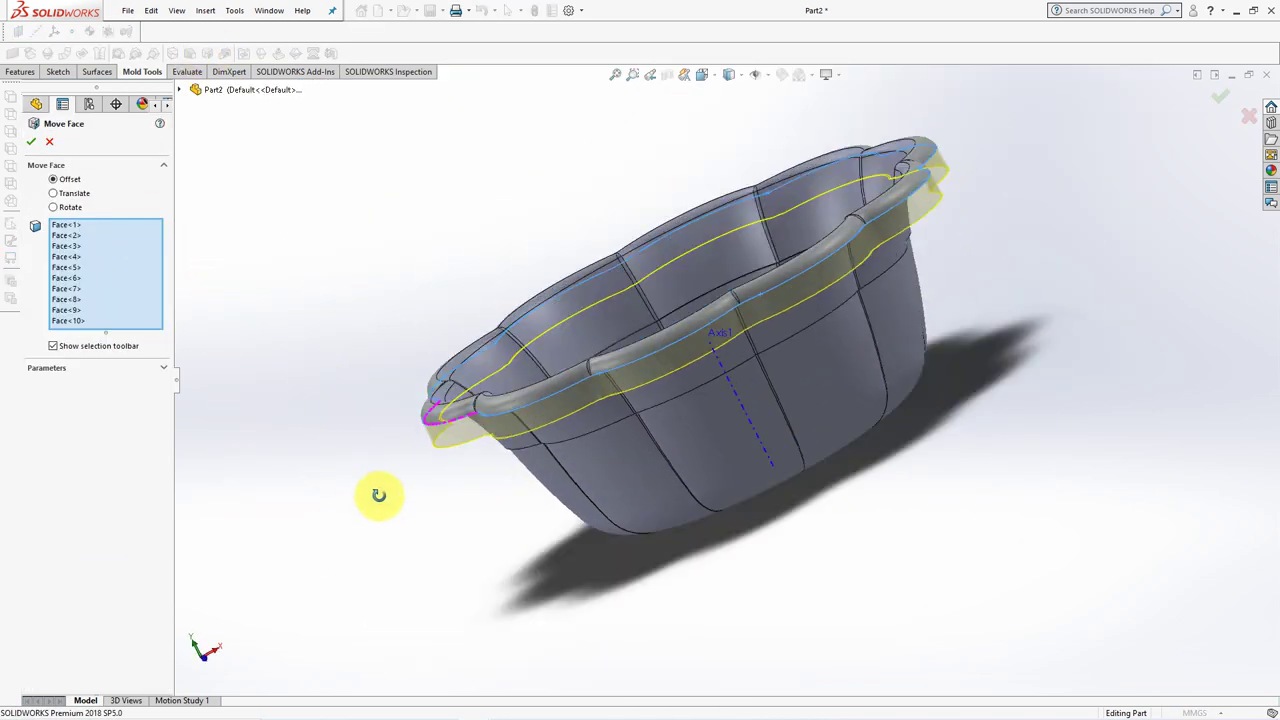
pyautogui.click(53, 193)
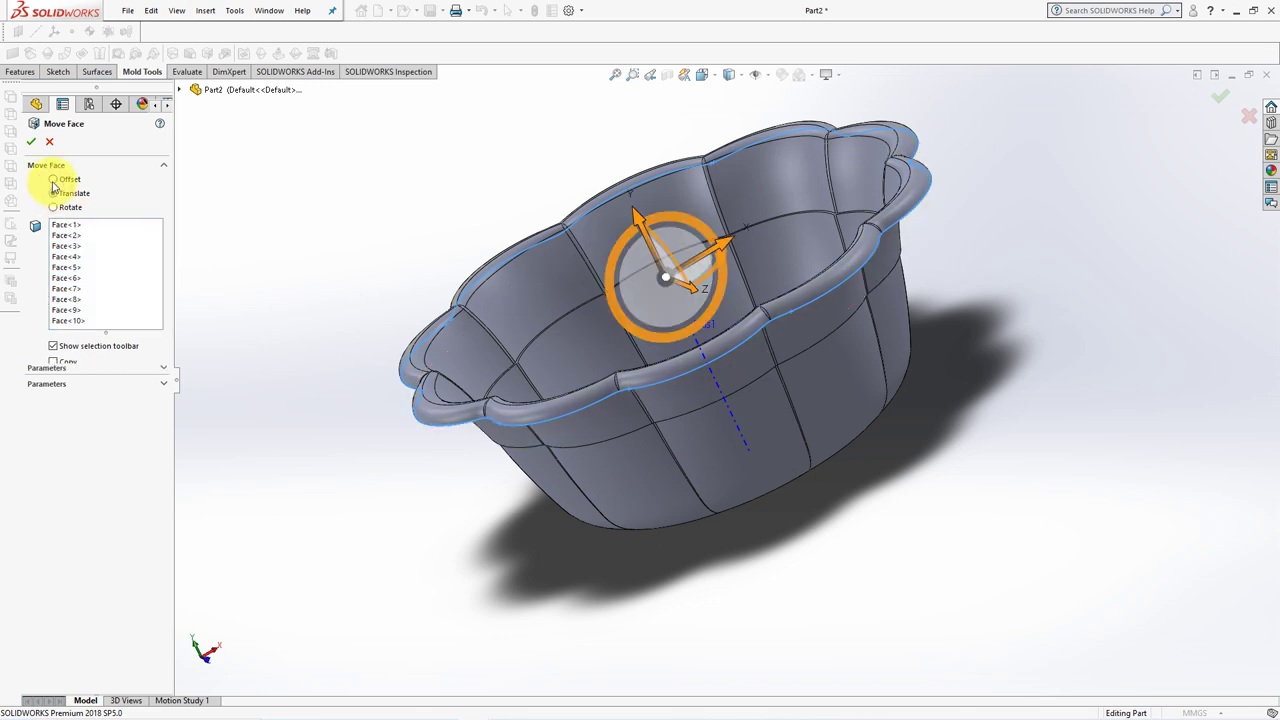
pyautogui.click(53, 180)
pyautogui.click(110, 384)
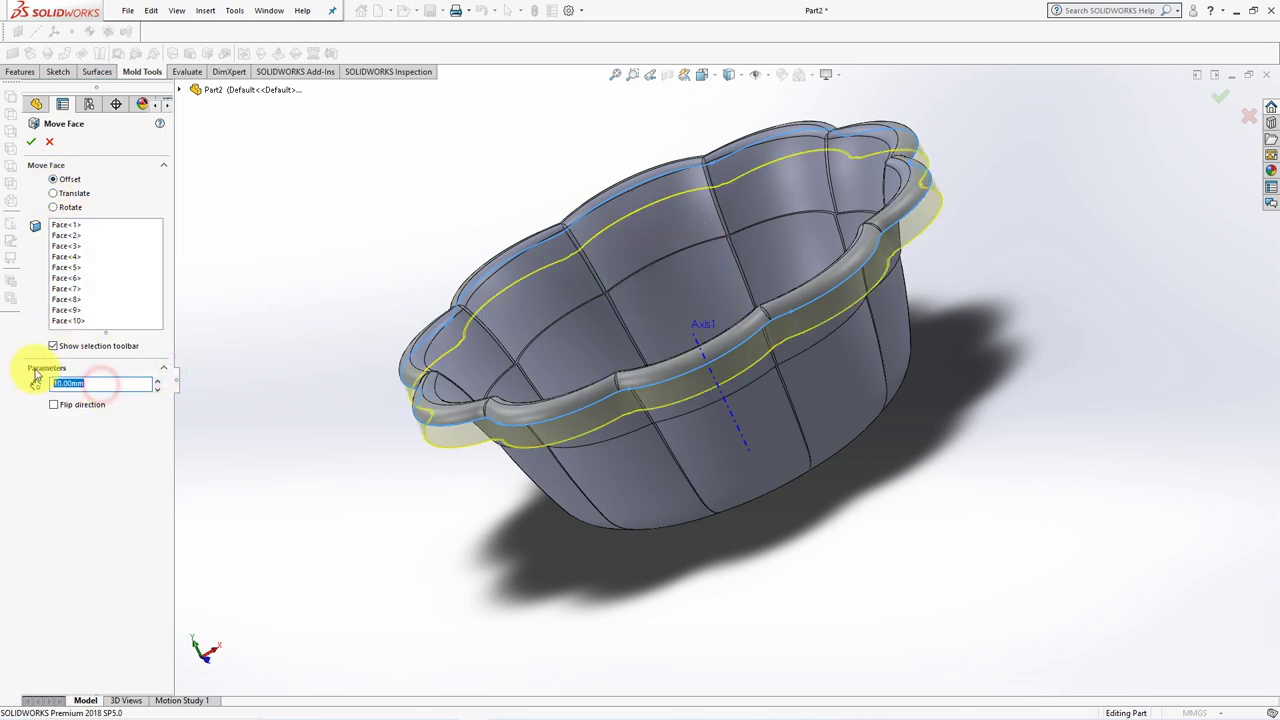
pyautogui.press('Tab')
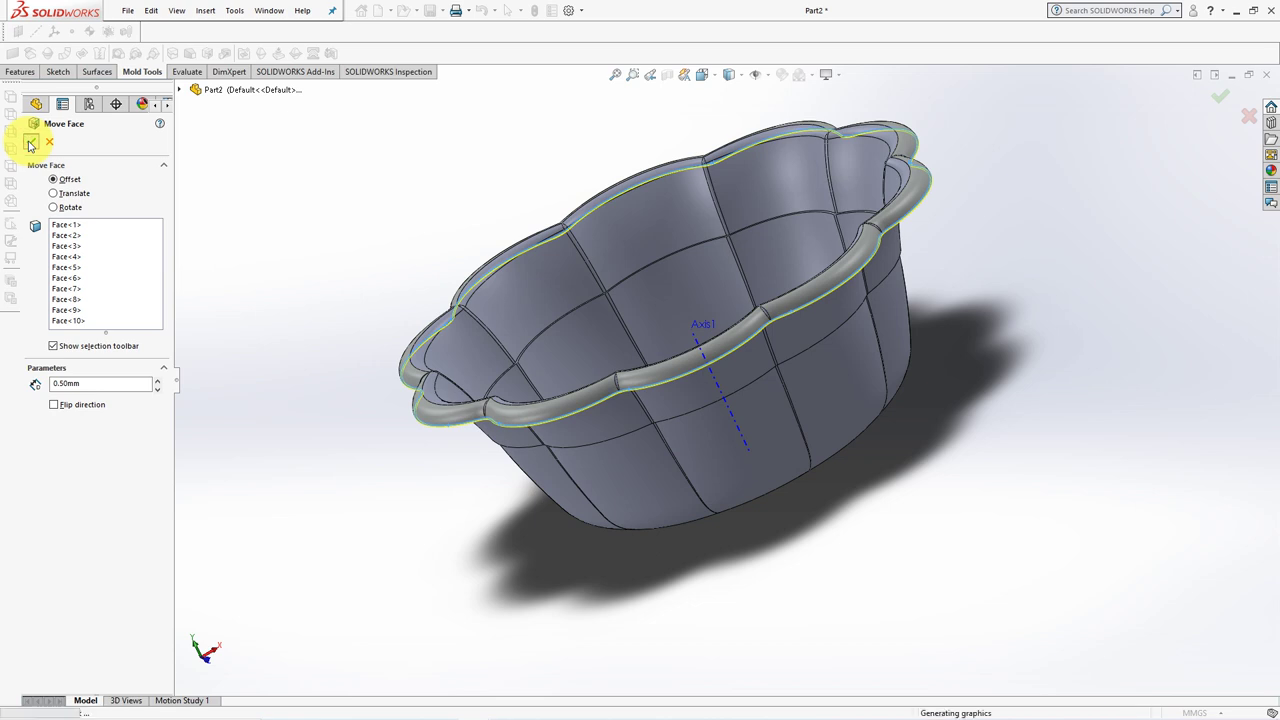
pyautogui.click(30, 145)
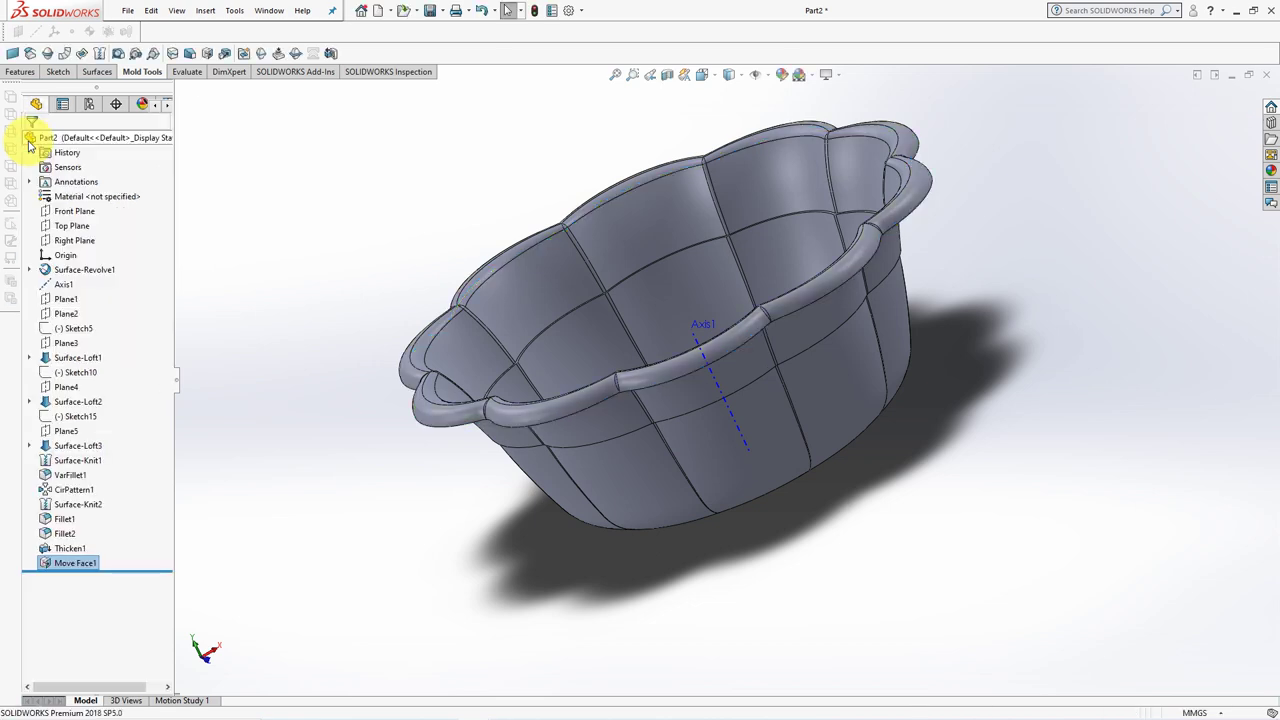
pyautogui.click(118, 433)
pyautogui.moveTo(323, 434); pyautogui.dragTo(323, 377, button='middle')
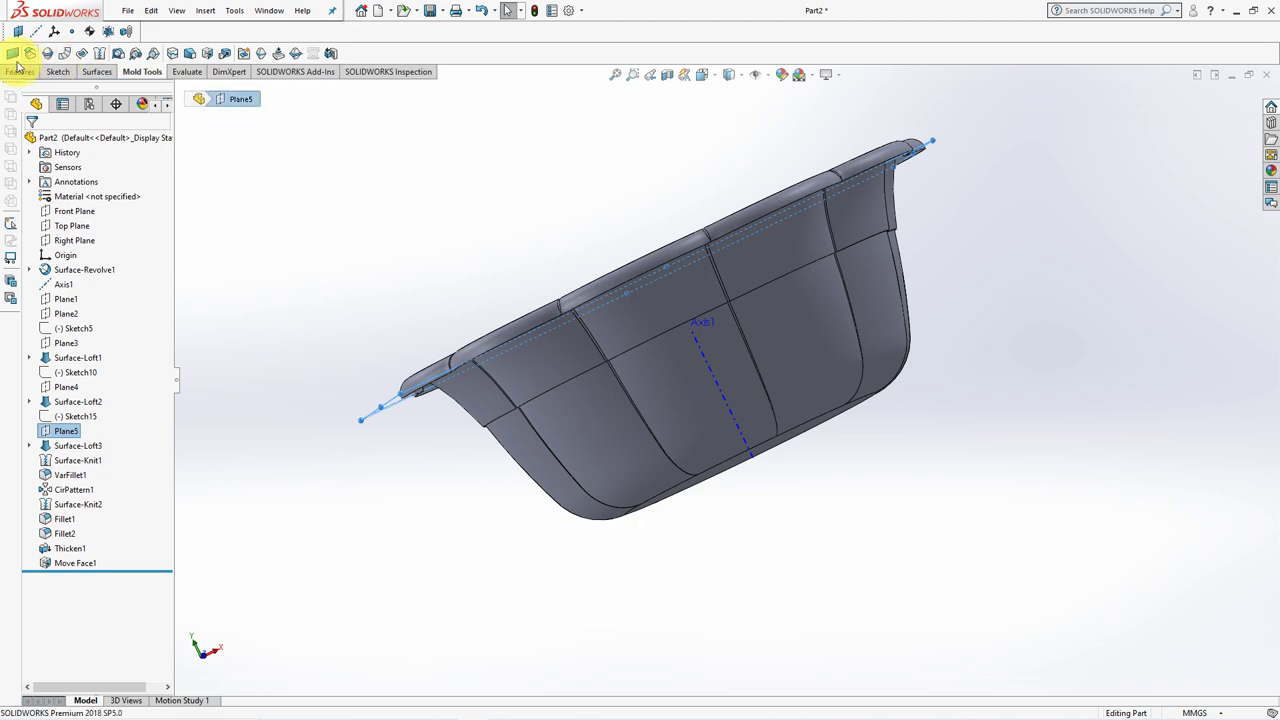
# Split the bowl along Plane5 into three bodies, consuming Body 3
pyautogui.click(19, 71)
pyautogui.click(432, 52)
pyautogui.click(105, 268)
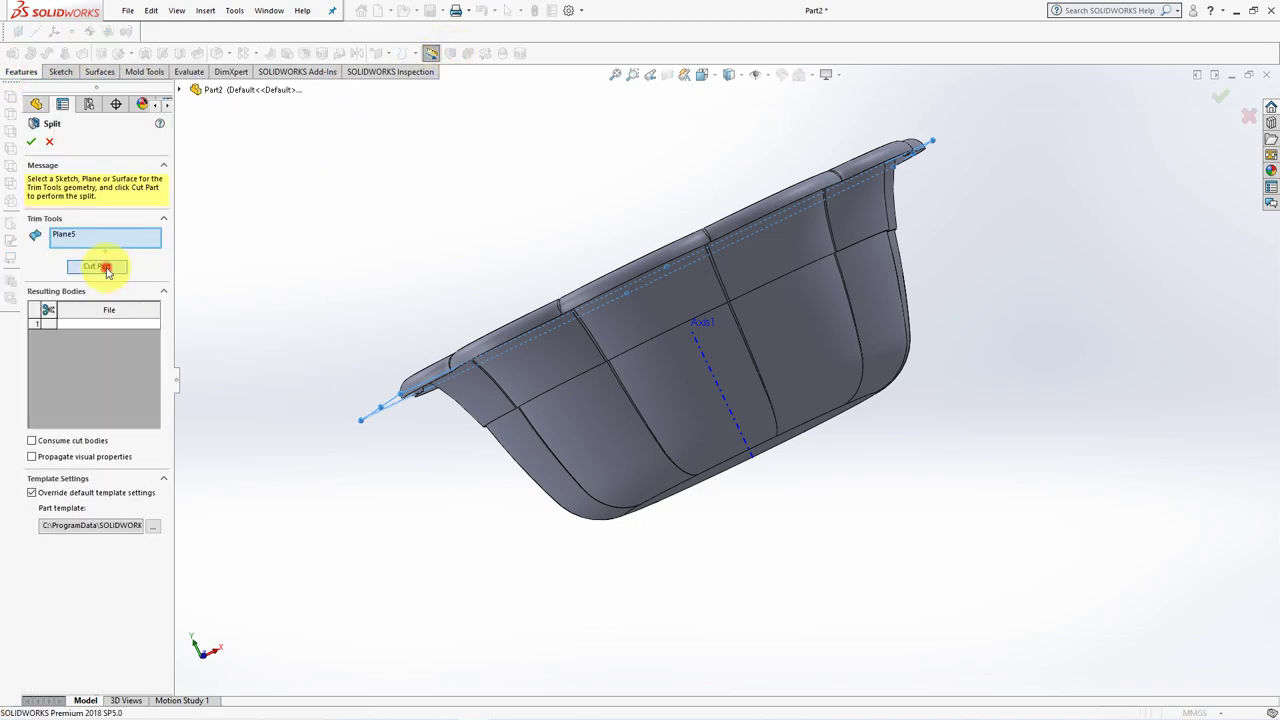
pyautogui.moveTo(240, 396); pyautogui.dragTo(234, 318, button='middle')
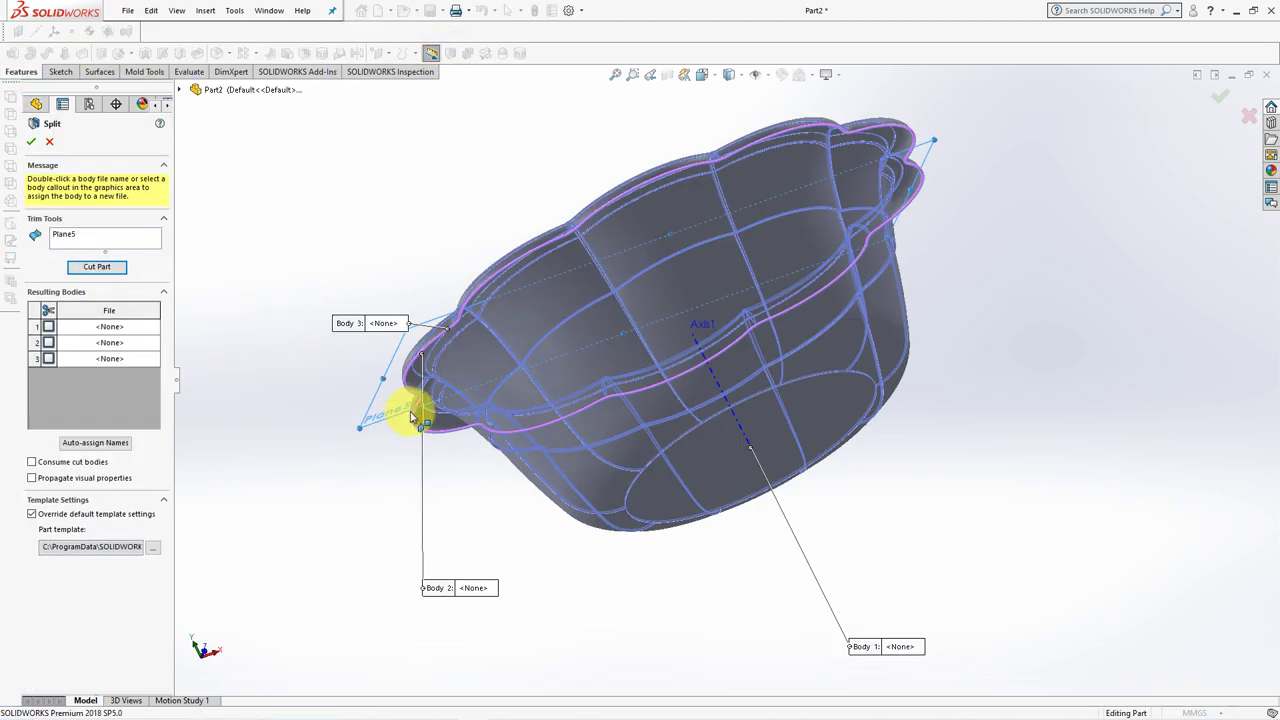
pyautogui.scroll(-5, 323, 385)
pyautogui.keyDown('ctrl'); pyautogui.moveTo(323, 378); pyautogui.dragTo(571, 408, button='middle'); pyautogui.keyUp('ctrl')
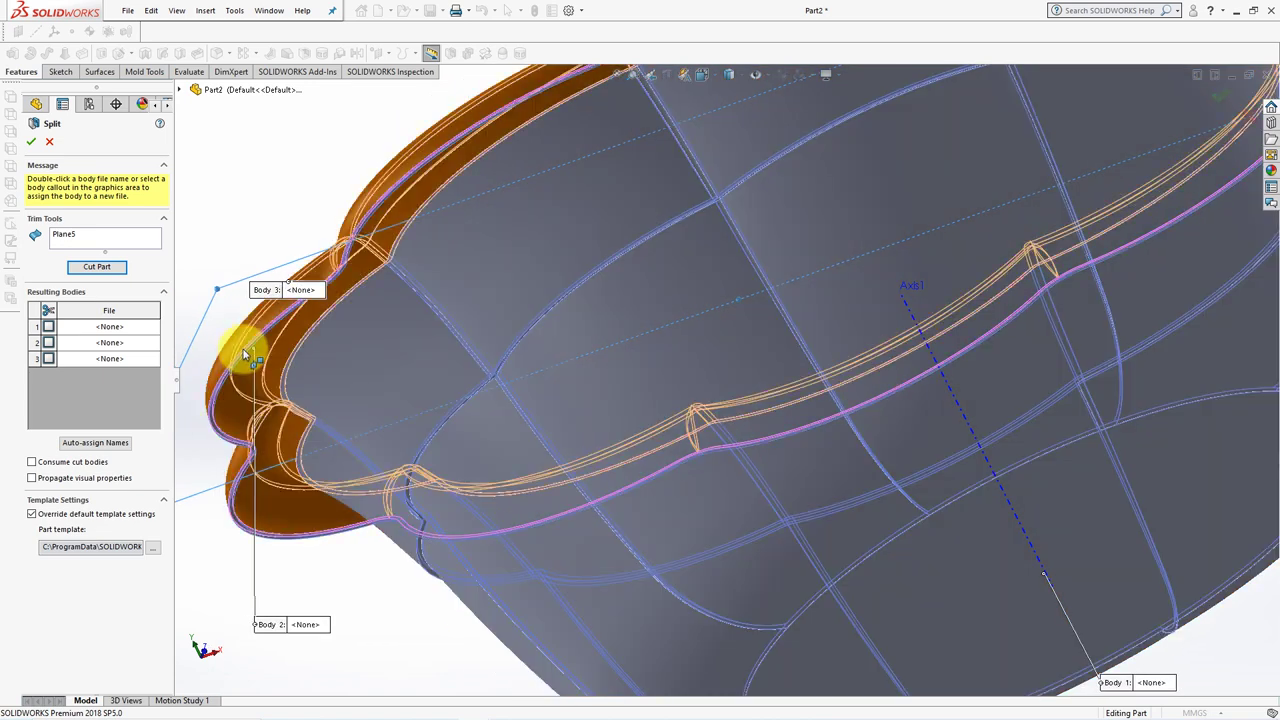
pyautogui.click(243, 355)
pyautogui.scroll(3, 251, 360)
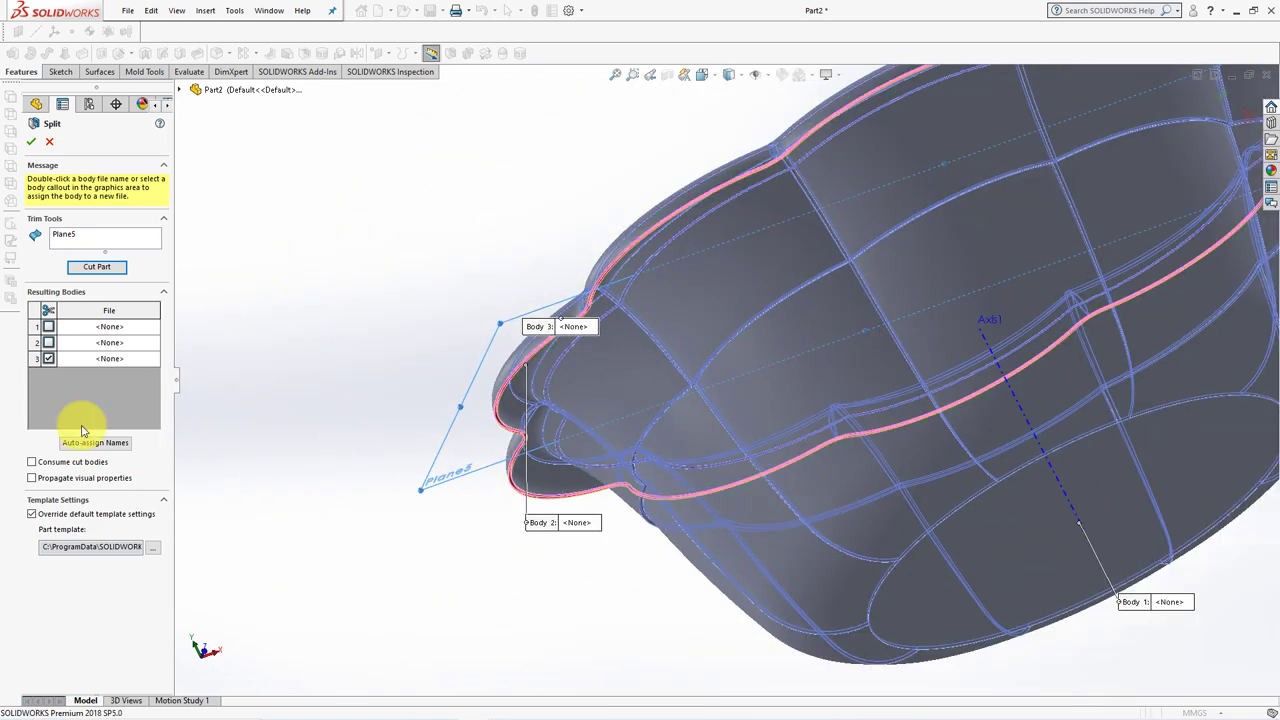
pyautogui.click(37, 144)
pyautogui.scroll(-5, 630, 300)
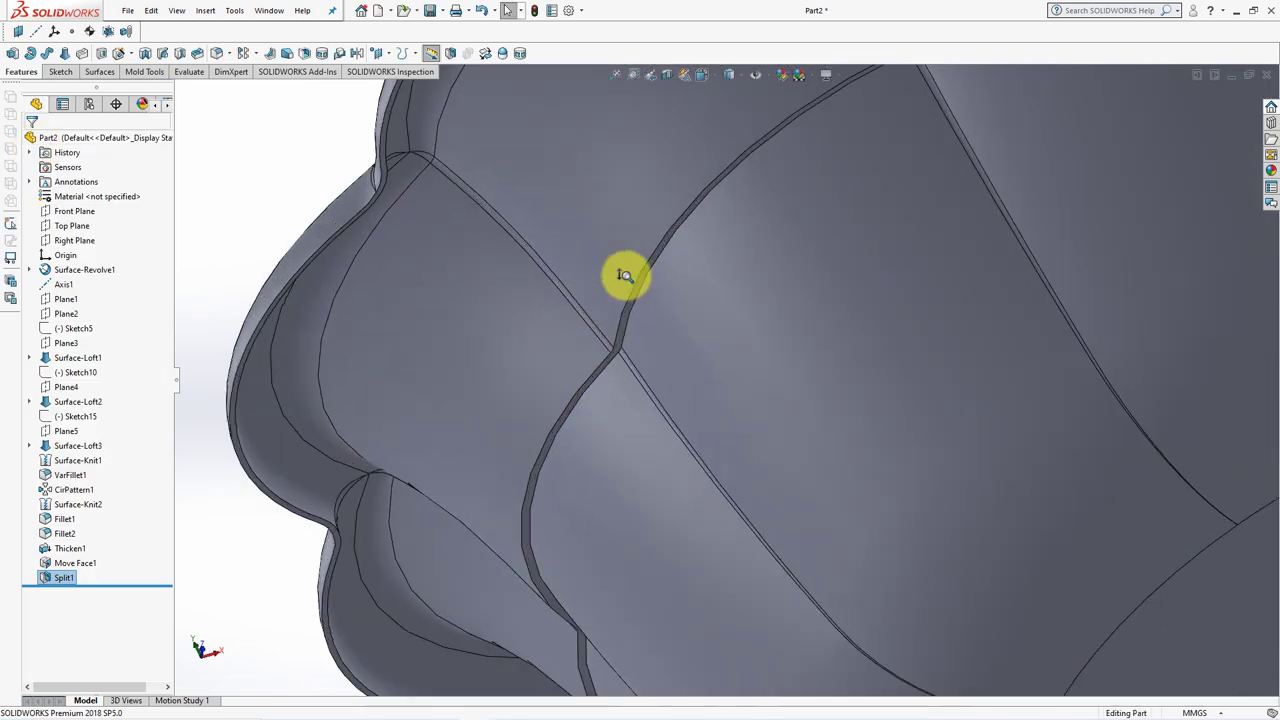
pyautogui.scroll(5, 624, 276)
pyautogui.scroll(2, 631, 334)
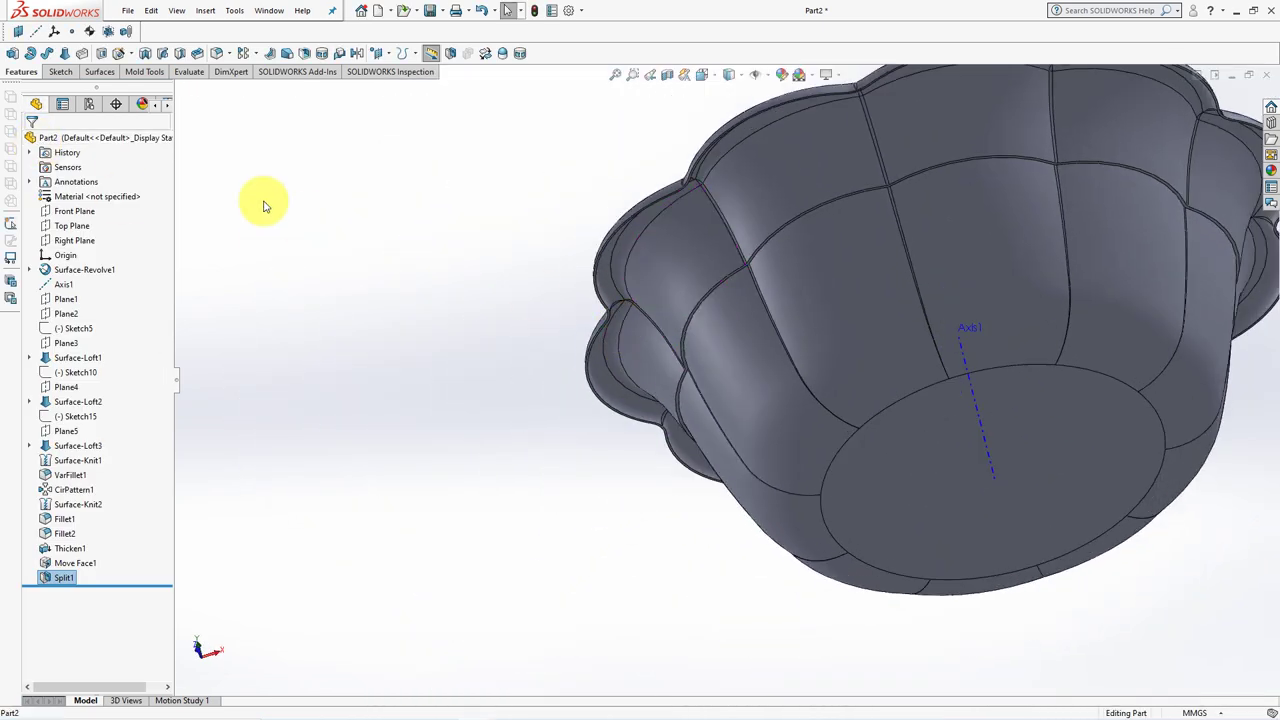
# Sketch a Ø96 mm circle centred on the origin on the bowl's flat bottom face
pyautogui.click(14, 55)
pyautogui.click(940, 461)
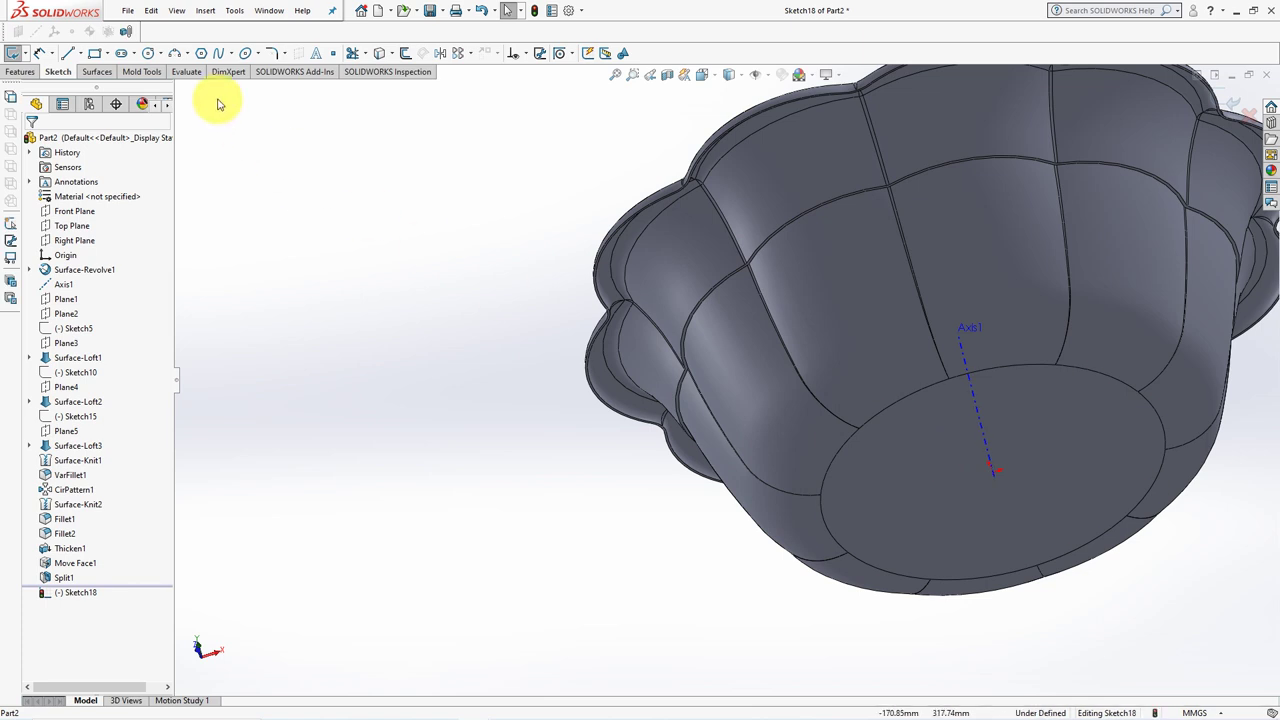
pyautogui.click(148, 53)
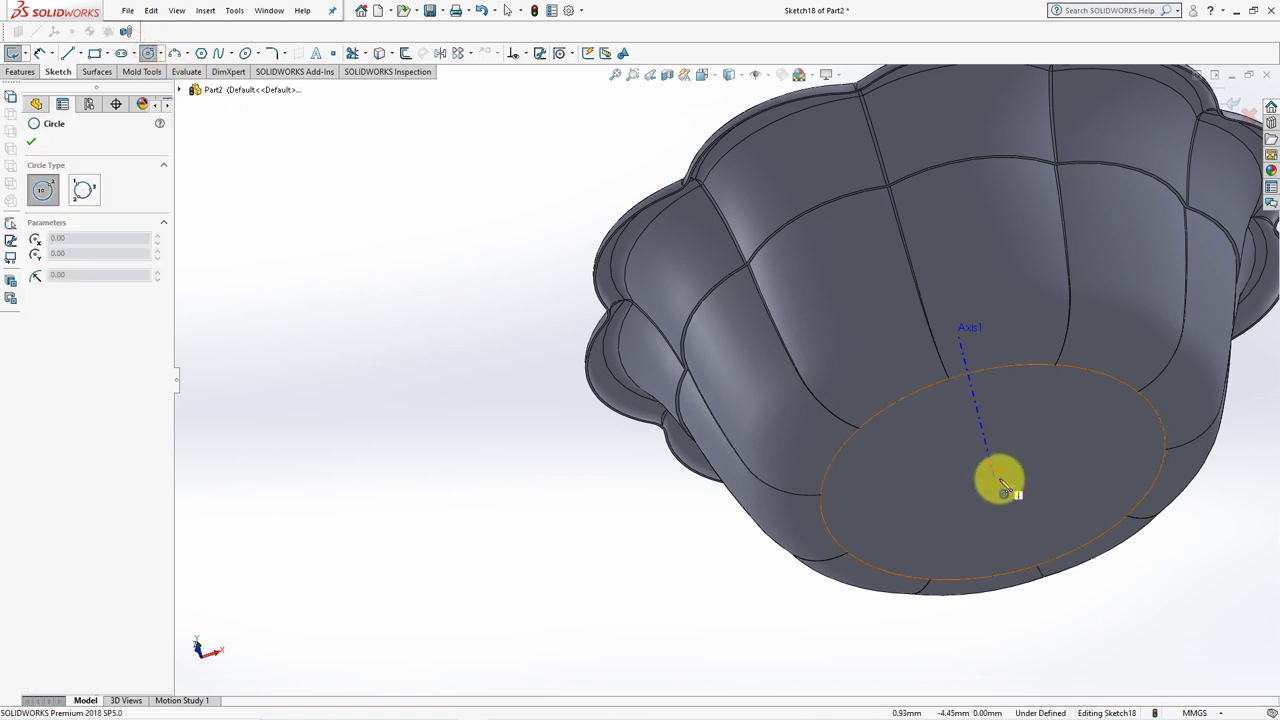
pyautogui.hotkey('ctrl', '8')
pyautogui.click(727, 373)
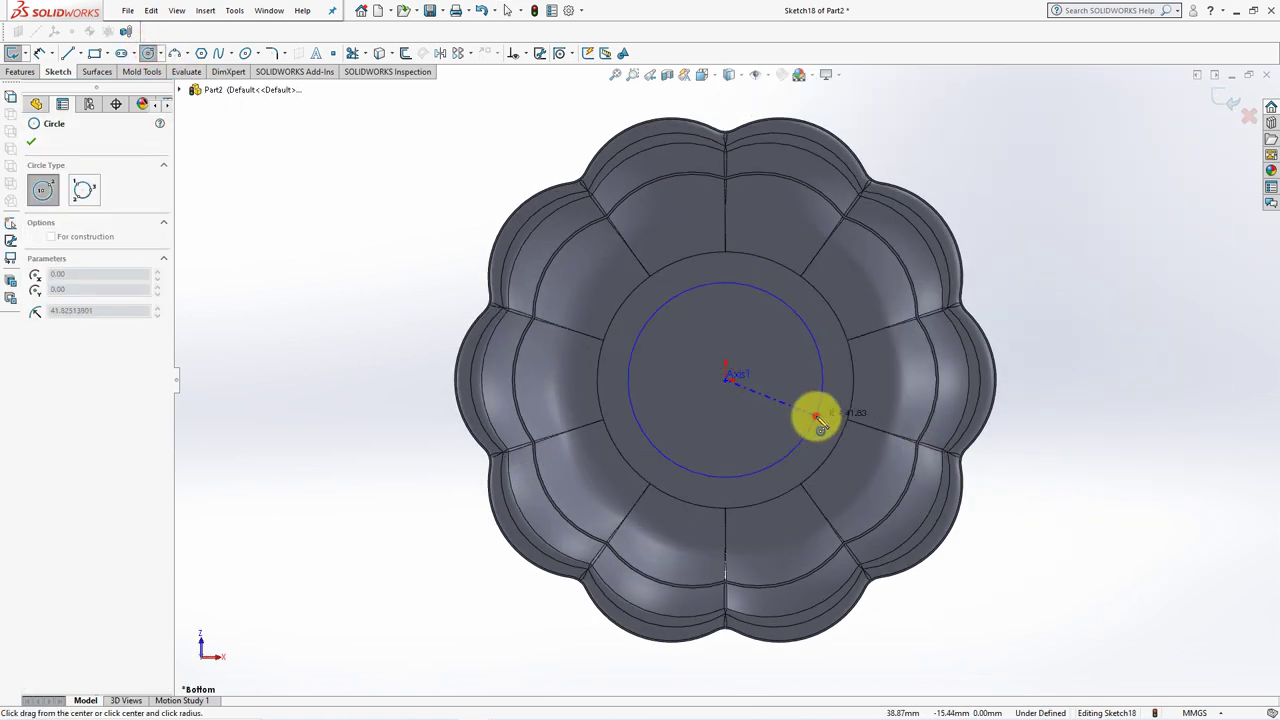
pyautogui.click(818, 418)
pyautogui.click(38, 53)
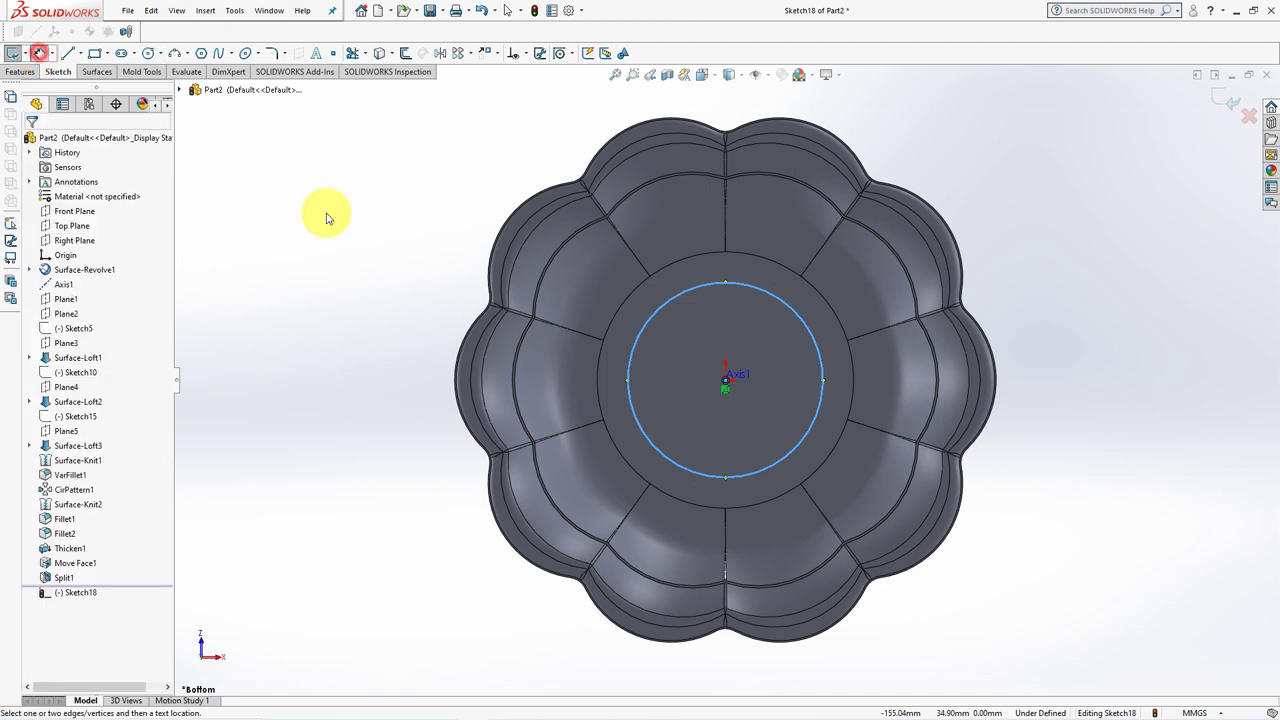
pyautogui.click(771, 300)
pyautogui.click(760, 245)
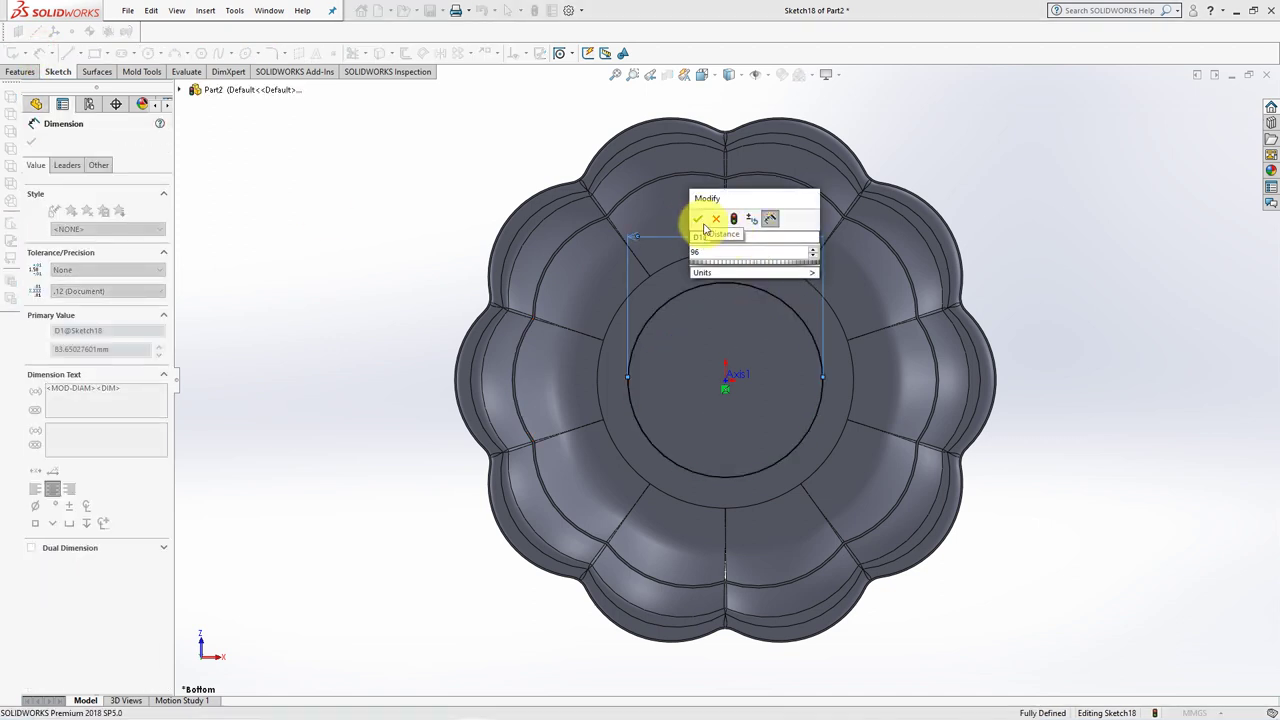
pyautogui.click(698, 219)
pyautogui.click(1222, 100)
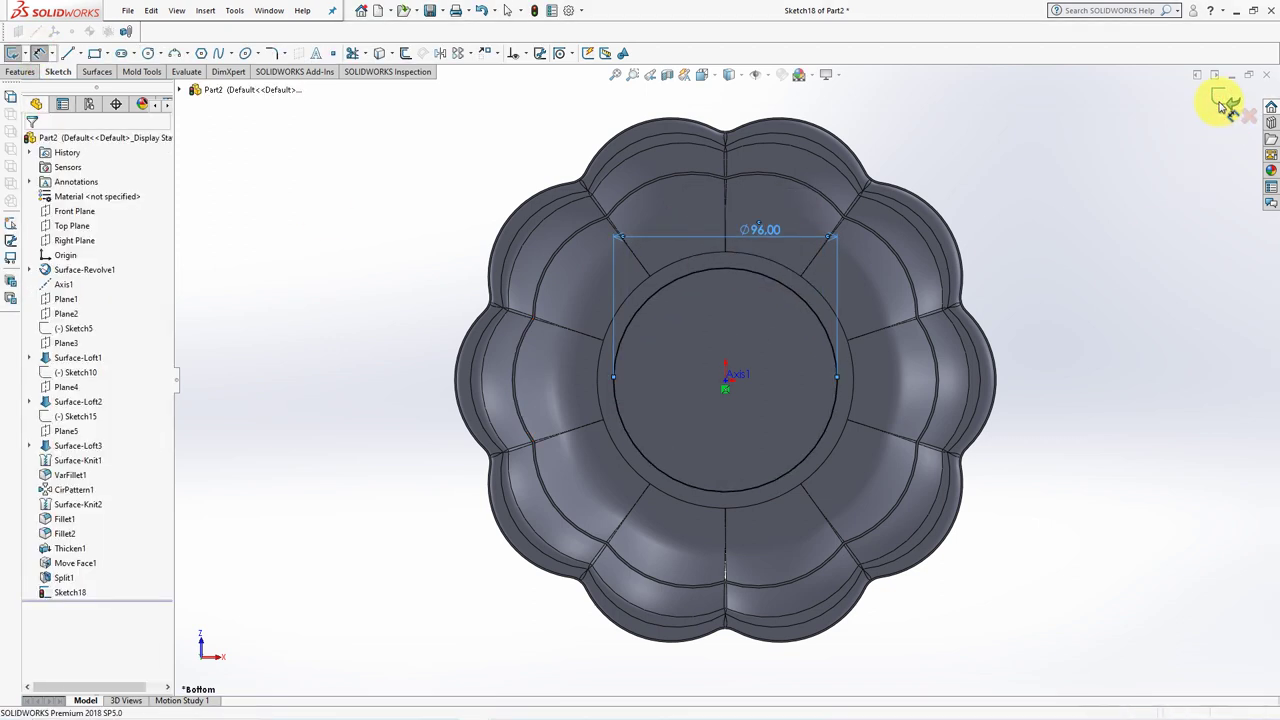
# Extrude the Ø96 circle 1.00 mm as a mid-plane thin feature to form the foot ring
pyautogui.press('e')
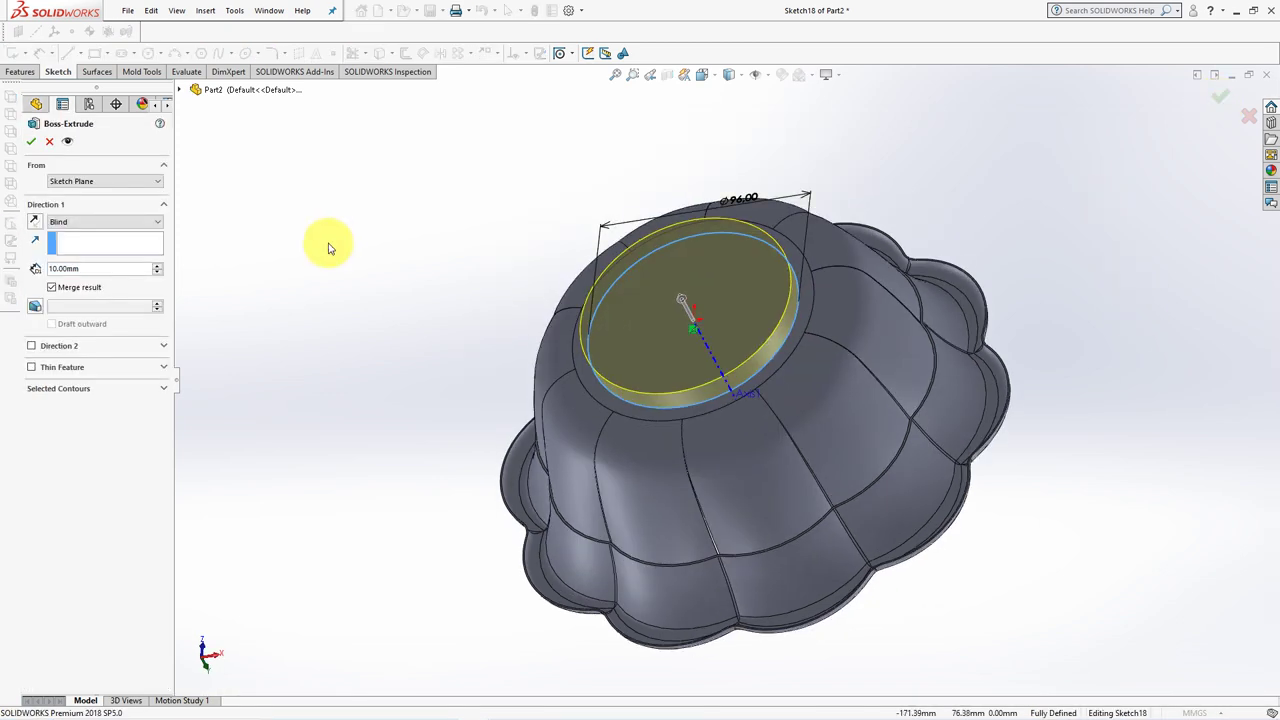
pyautogui.click(99, 269)
pyautogui.write('1')
pyautogui.press('Return')
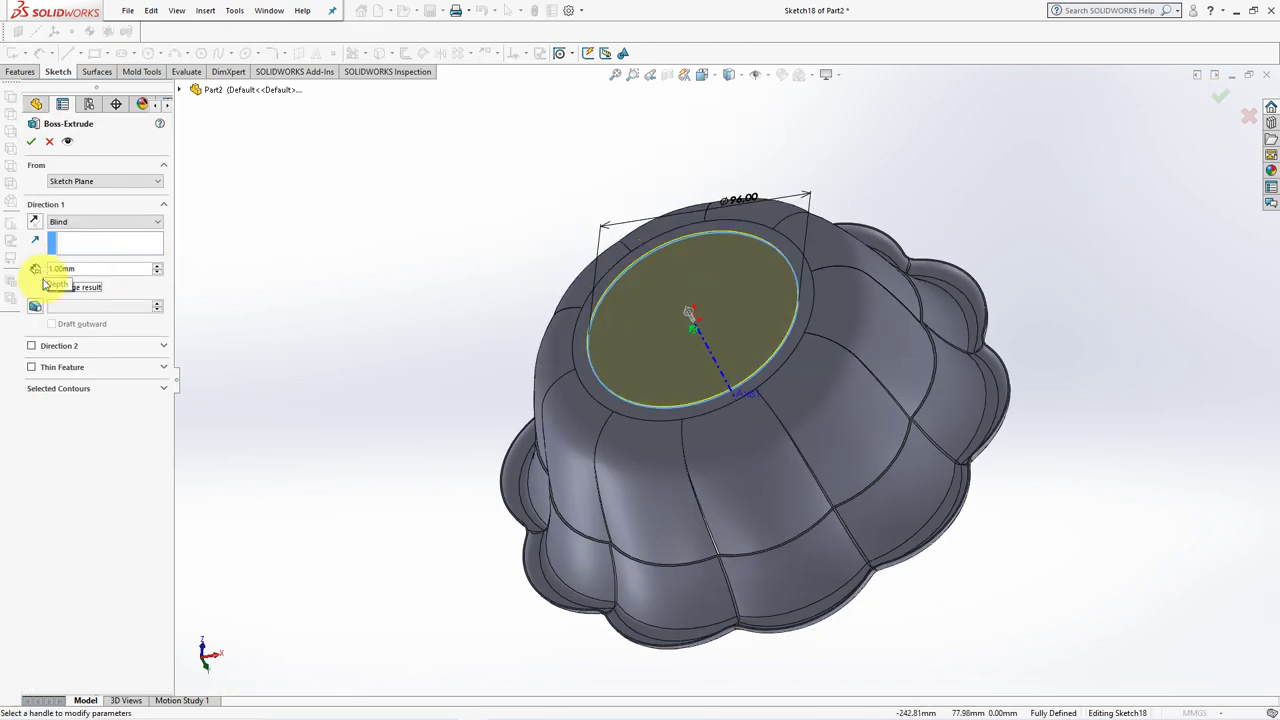
pyautogui.click(31, 367)
pyautogui.click(75, 384)
pyautogui.click(70, 406)
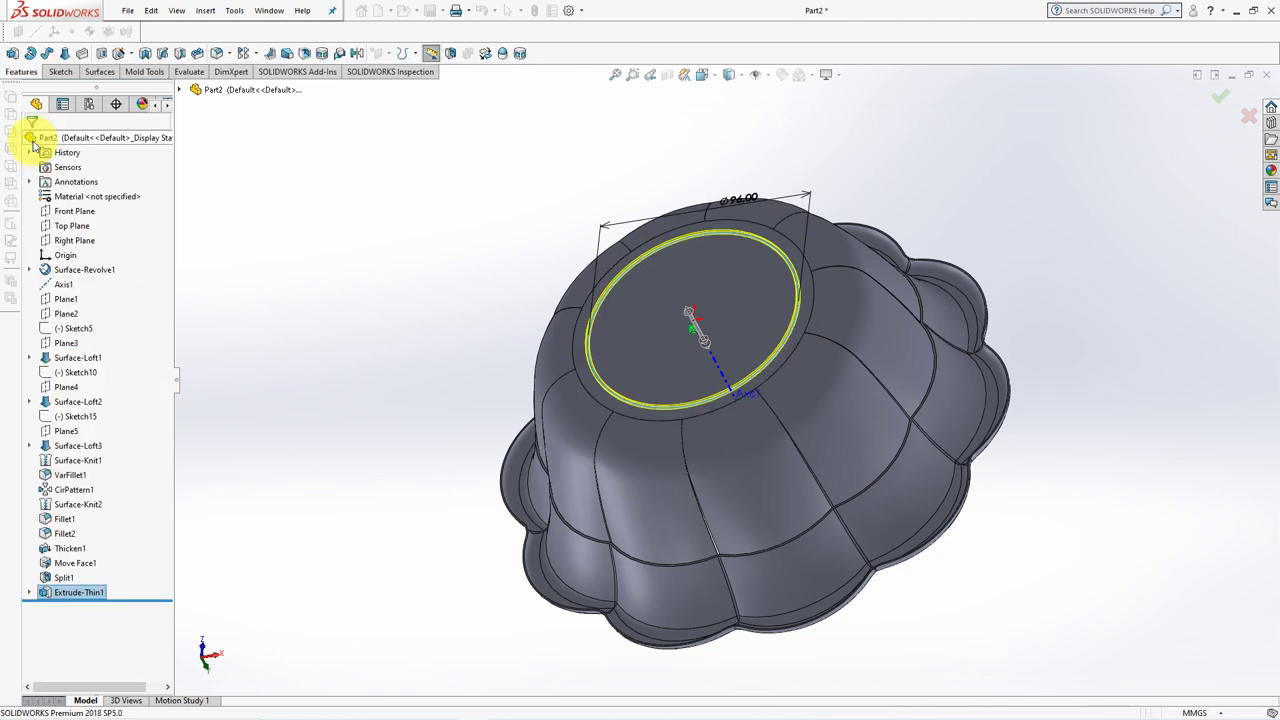
pyautogui.moveTo(337, 291); pyautogui.dragTo(531, 431, button='middle')
pyautogui.scroll(5, 680, 400)
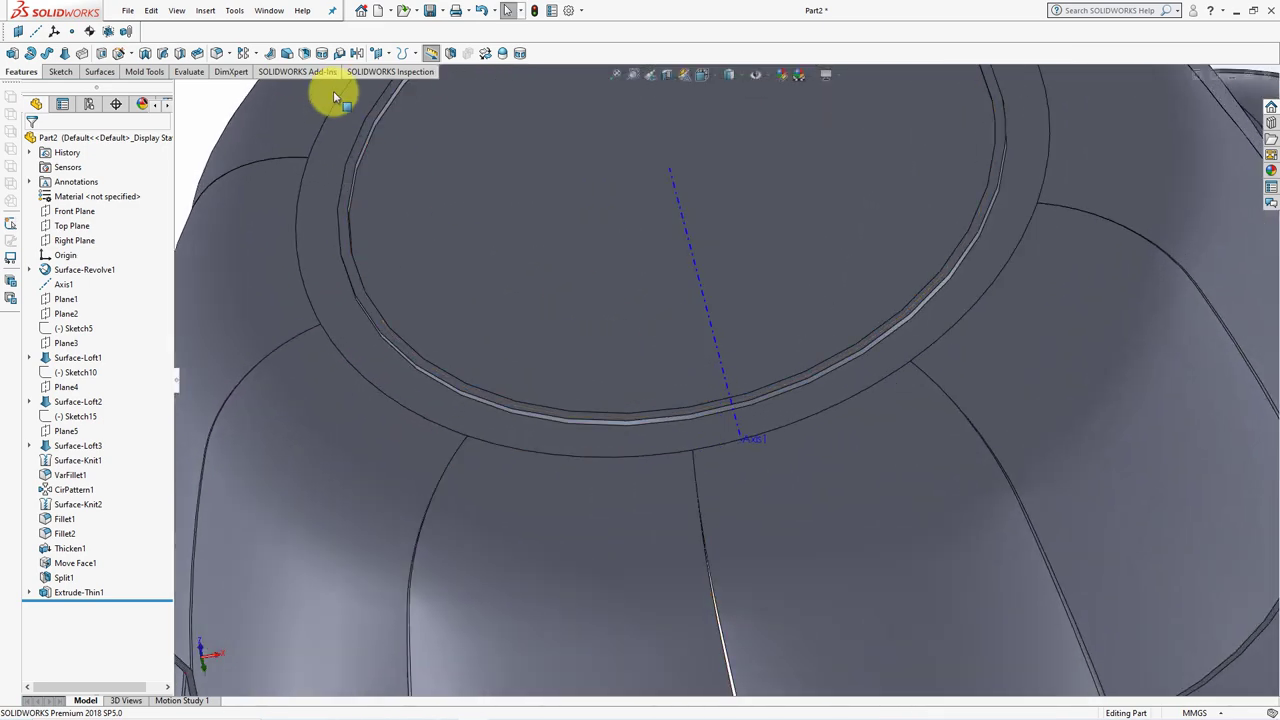
# Apply a full round fillet across the foot ring's inner, top and outer faces
pyautogui.click(216, 53)
pyautogui.click(121, 205)
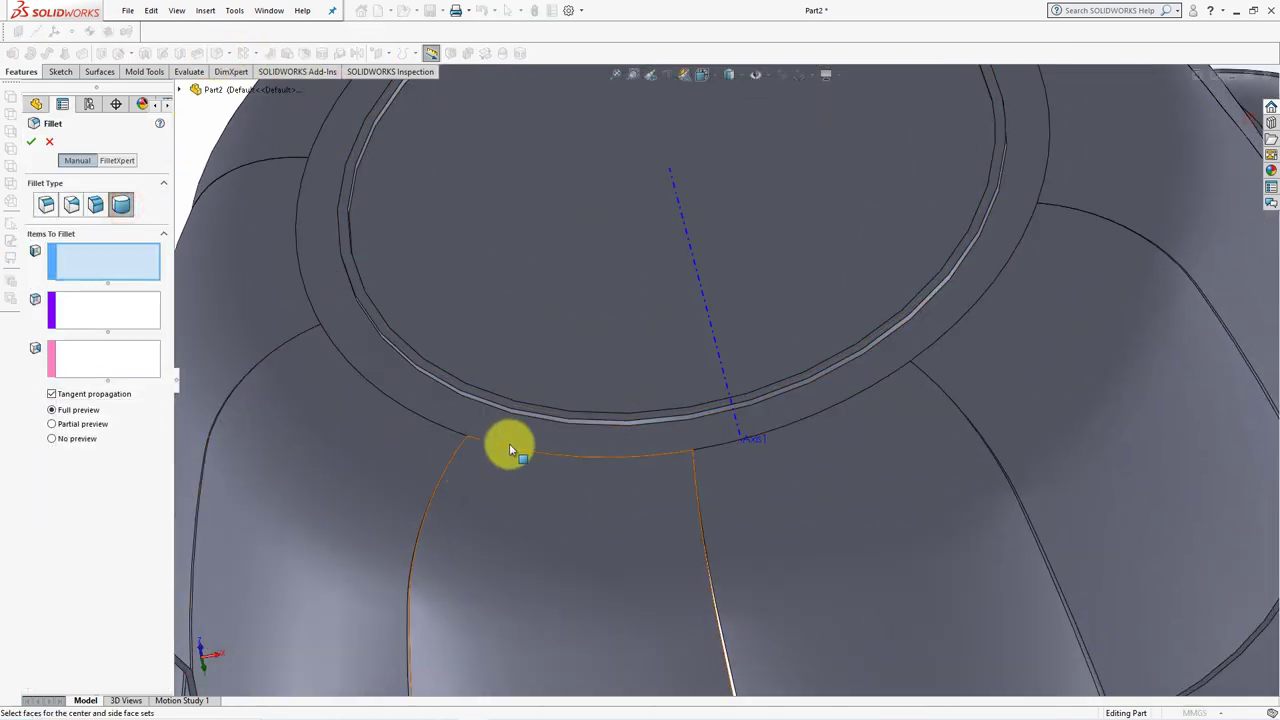
pyautogui.scroll(-3, 509, 443)
pyautogui.click(557, 412)
pyautogui.click(555, 402)
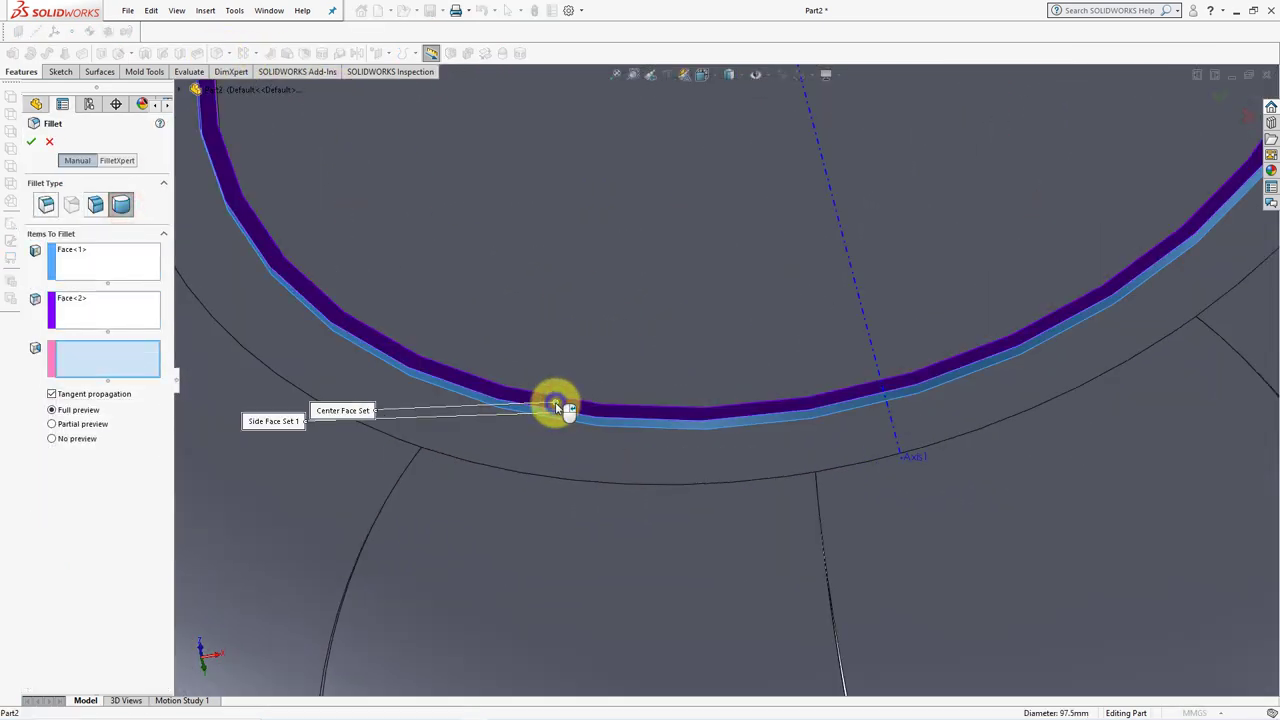
pyautogui.moveTo(560, 408)
pyautogui.mouseDown(button='middle')
pyautogui.moveTo(466, 503)
pyautogui.moveTo(560, 373)
pyautogui.mouseUp(button='middle')
pyautogui.click(560, 378)
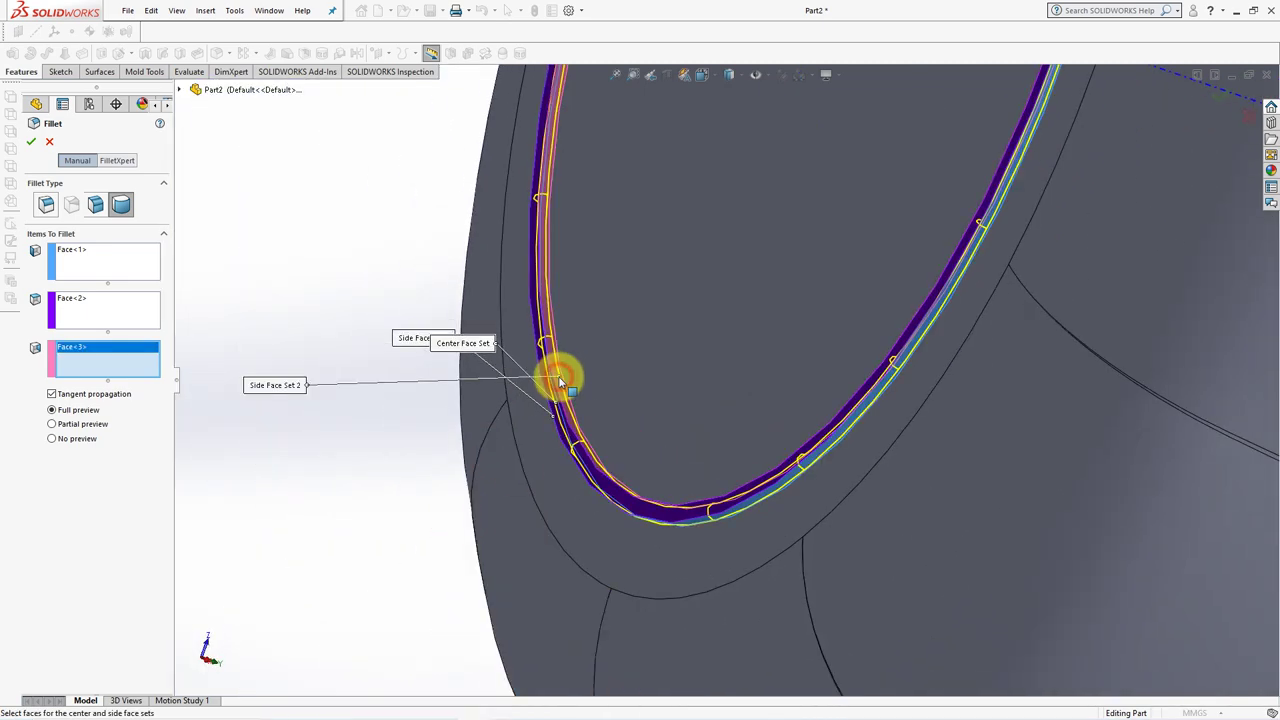
pyautogui.click(32, 145)
# Orbit around the finished scalloped bowl to inspect the rounded foot ring
pyautogui.scroll(3, 319, 245)
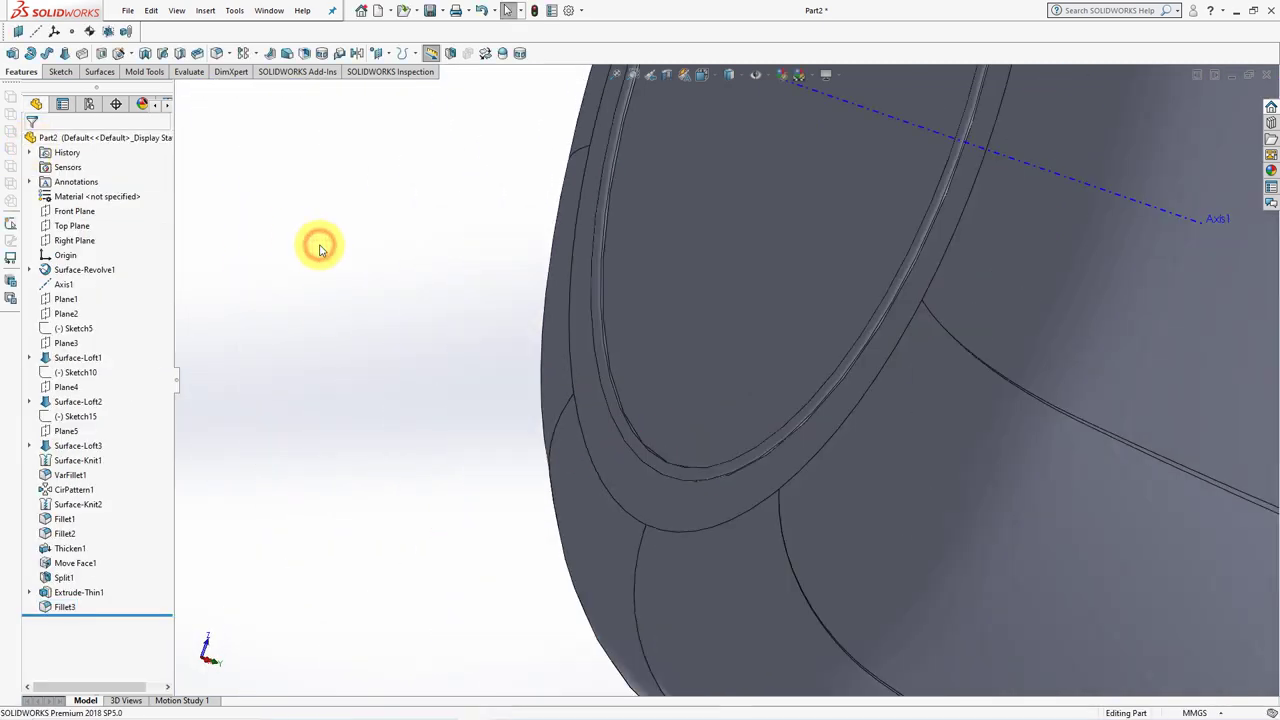
pyautogui.moveTo(319, 245)
pyautogui.mouseDown(button='middle')
pyautogui.moveTo(631, 251)
pyautogui.moveTo(785, 218)
pyautogui.mouseUp(button='middle')
pyautogui.click(785, 218)
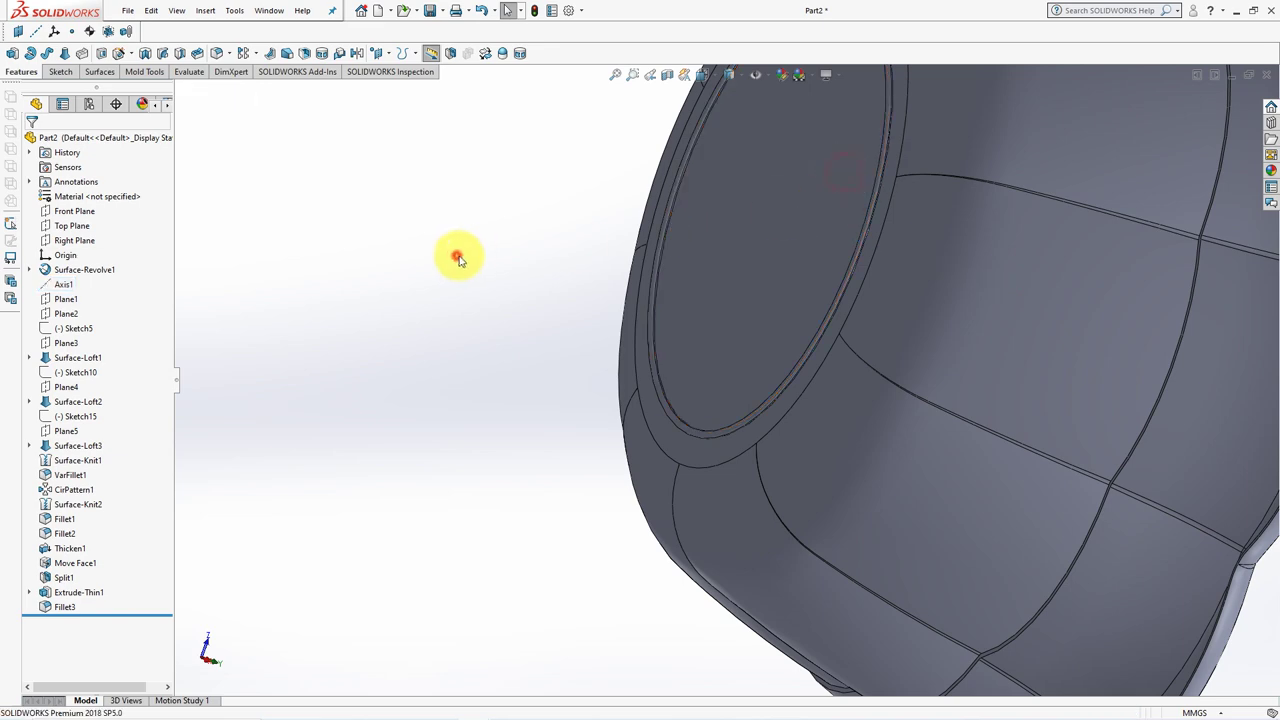
pyautogui.moveTo(457, 257)
pyautogui.mouseDown(button='middle')
pyautogui.moveTo(586, 337)
pyautogui.moveTo(627, 282)
pyautogui.moveTo(680, 457)
pyautogui.moveTo(651, 483)
pyautogui.moveTo(480, 546)
pyautogui.moveTo(723, 571)
pyautogui.moveTo(771, 640)
pyautogui.moveTo(673, 546)
pyautogui.moveTo(686, 606)
pyautogui.mouseUp(button='middle')
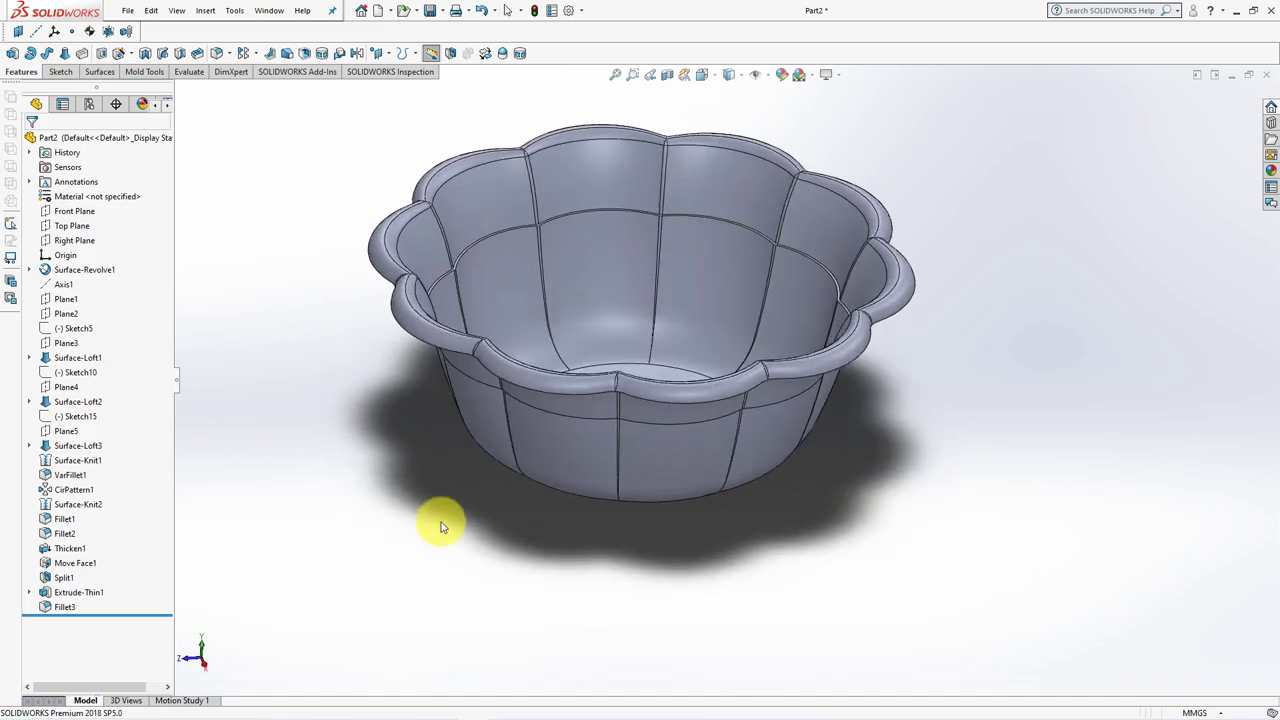